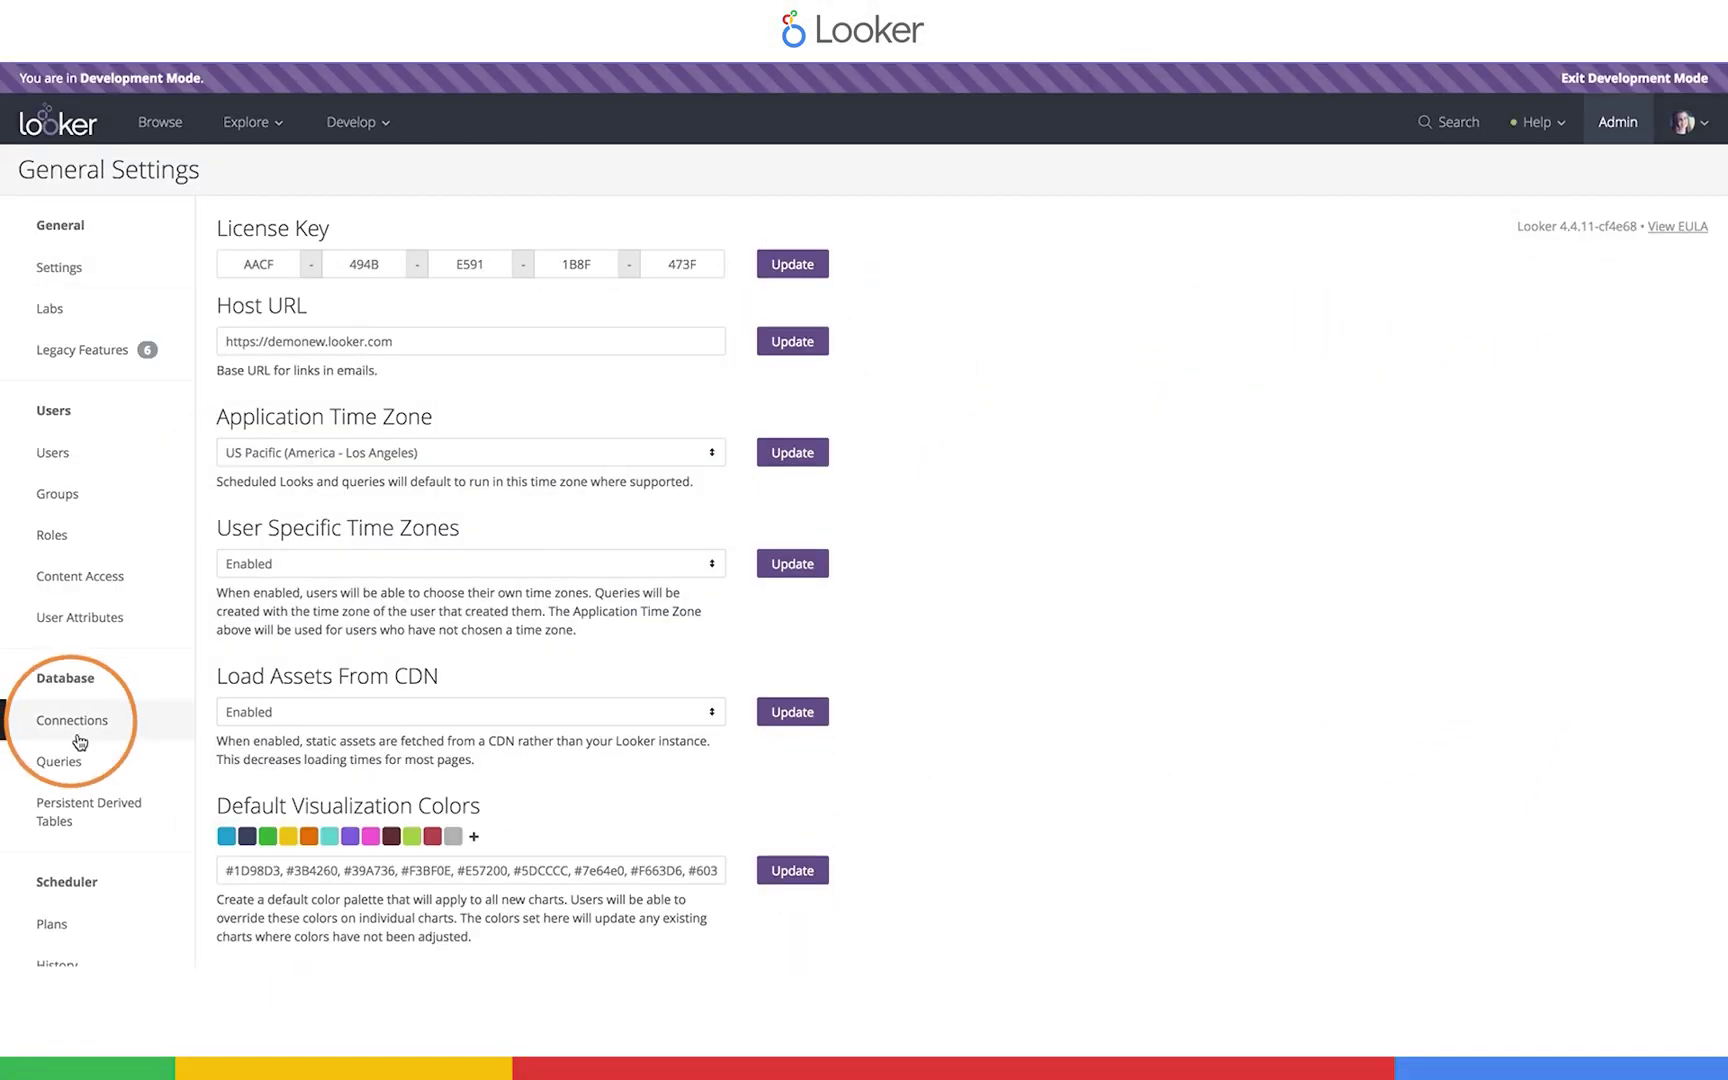
Open a blank New Connection form from the database connections list, leaving the dialect as Amazon Athena
left_click(72, 720)
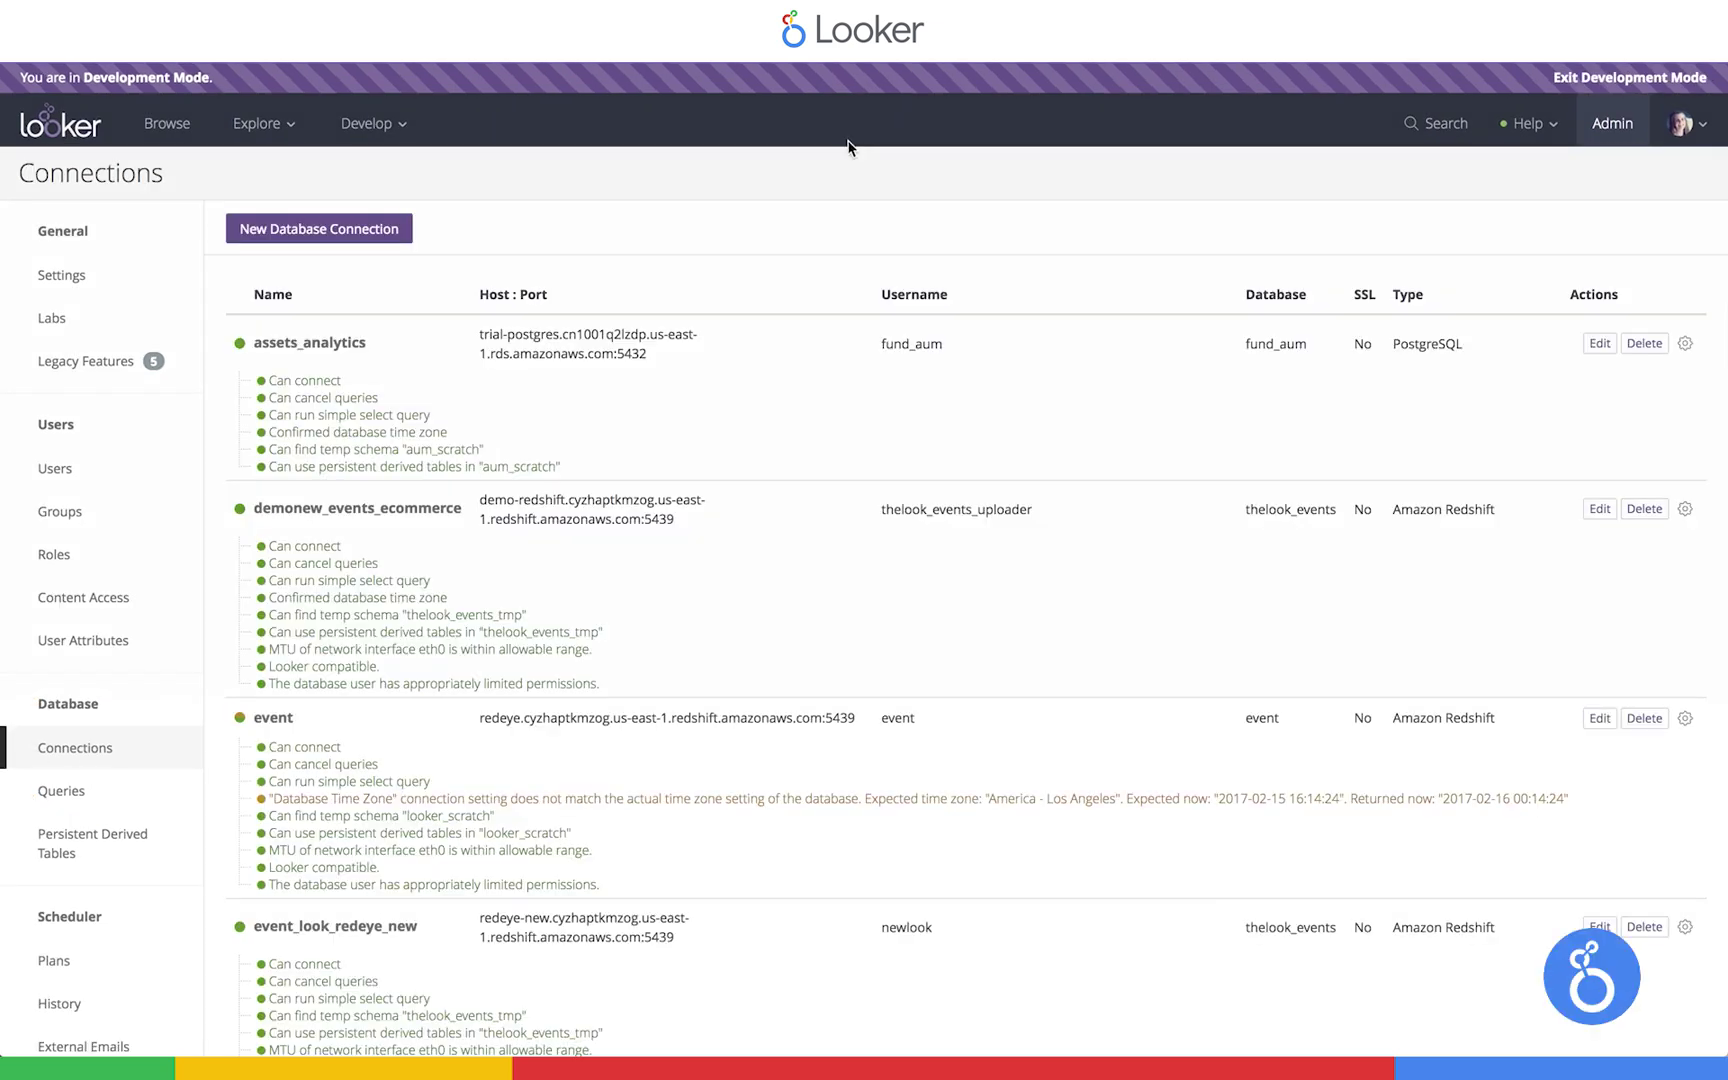
scroll(598, 880, "down", 3)
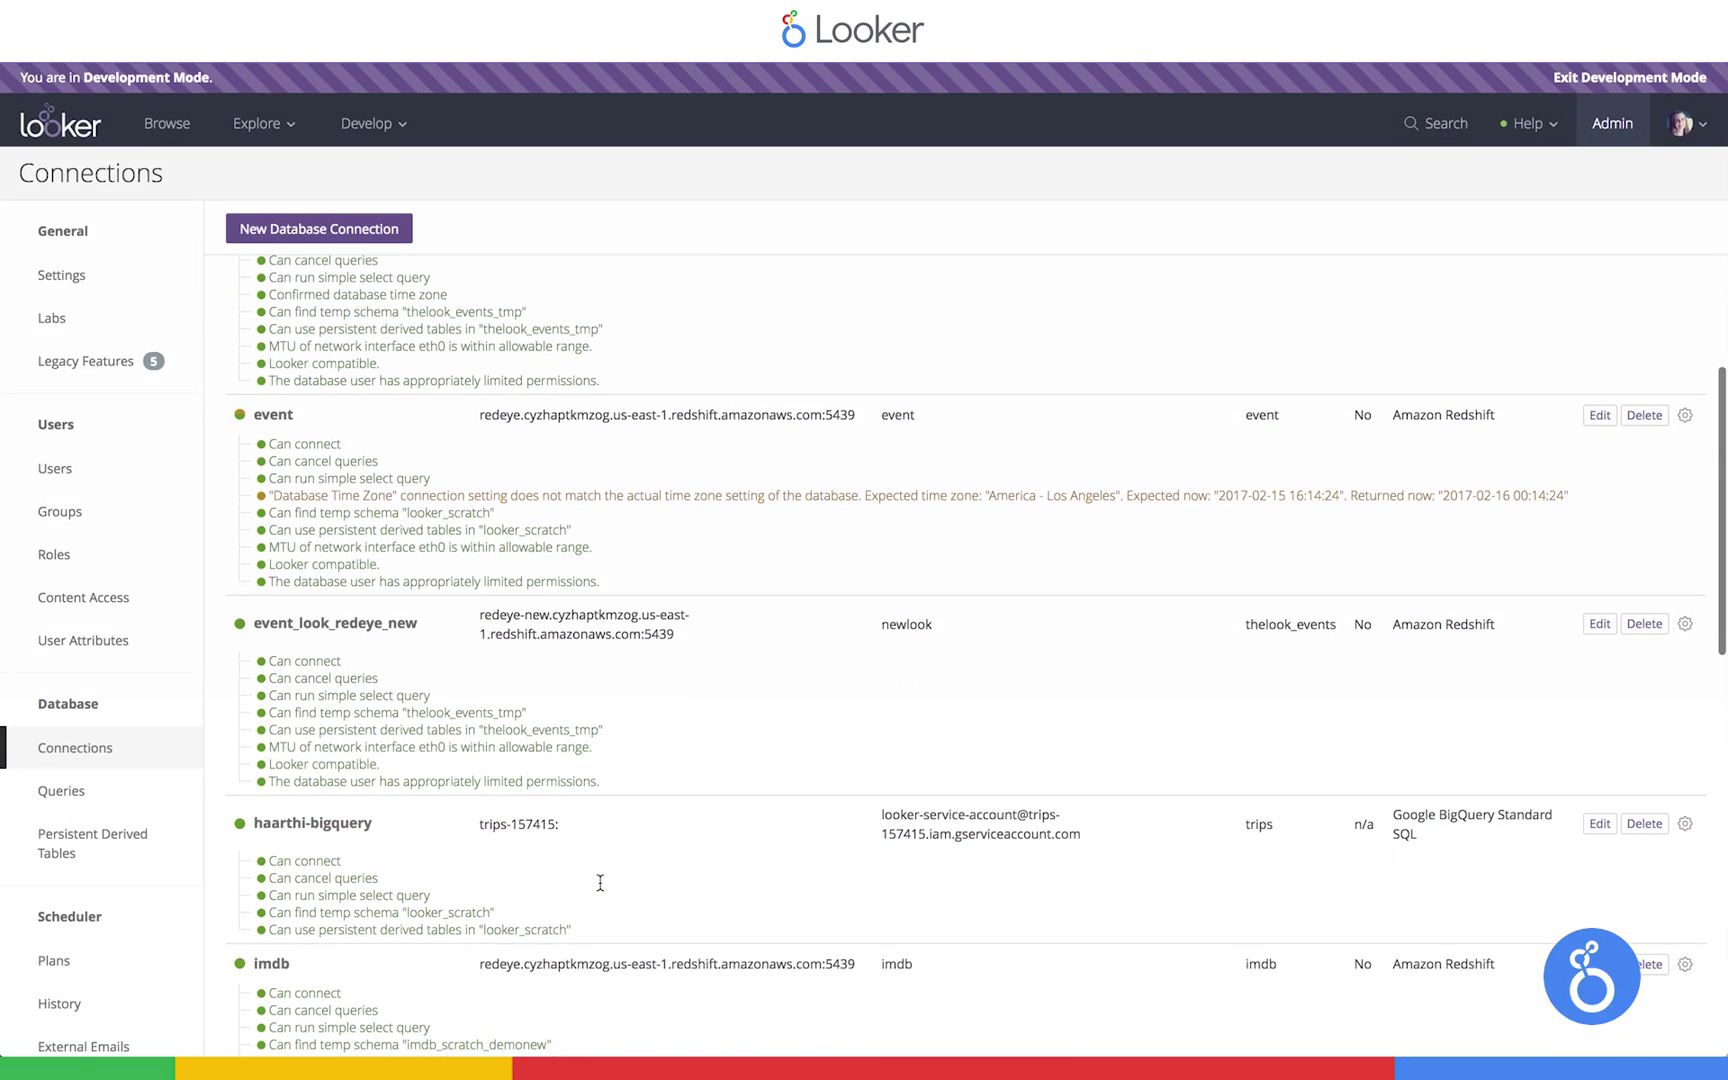
scroll(598, 882, "up", 3)
left_click(312, 228)
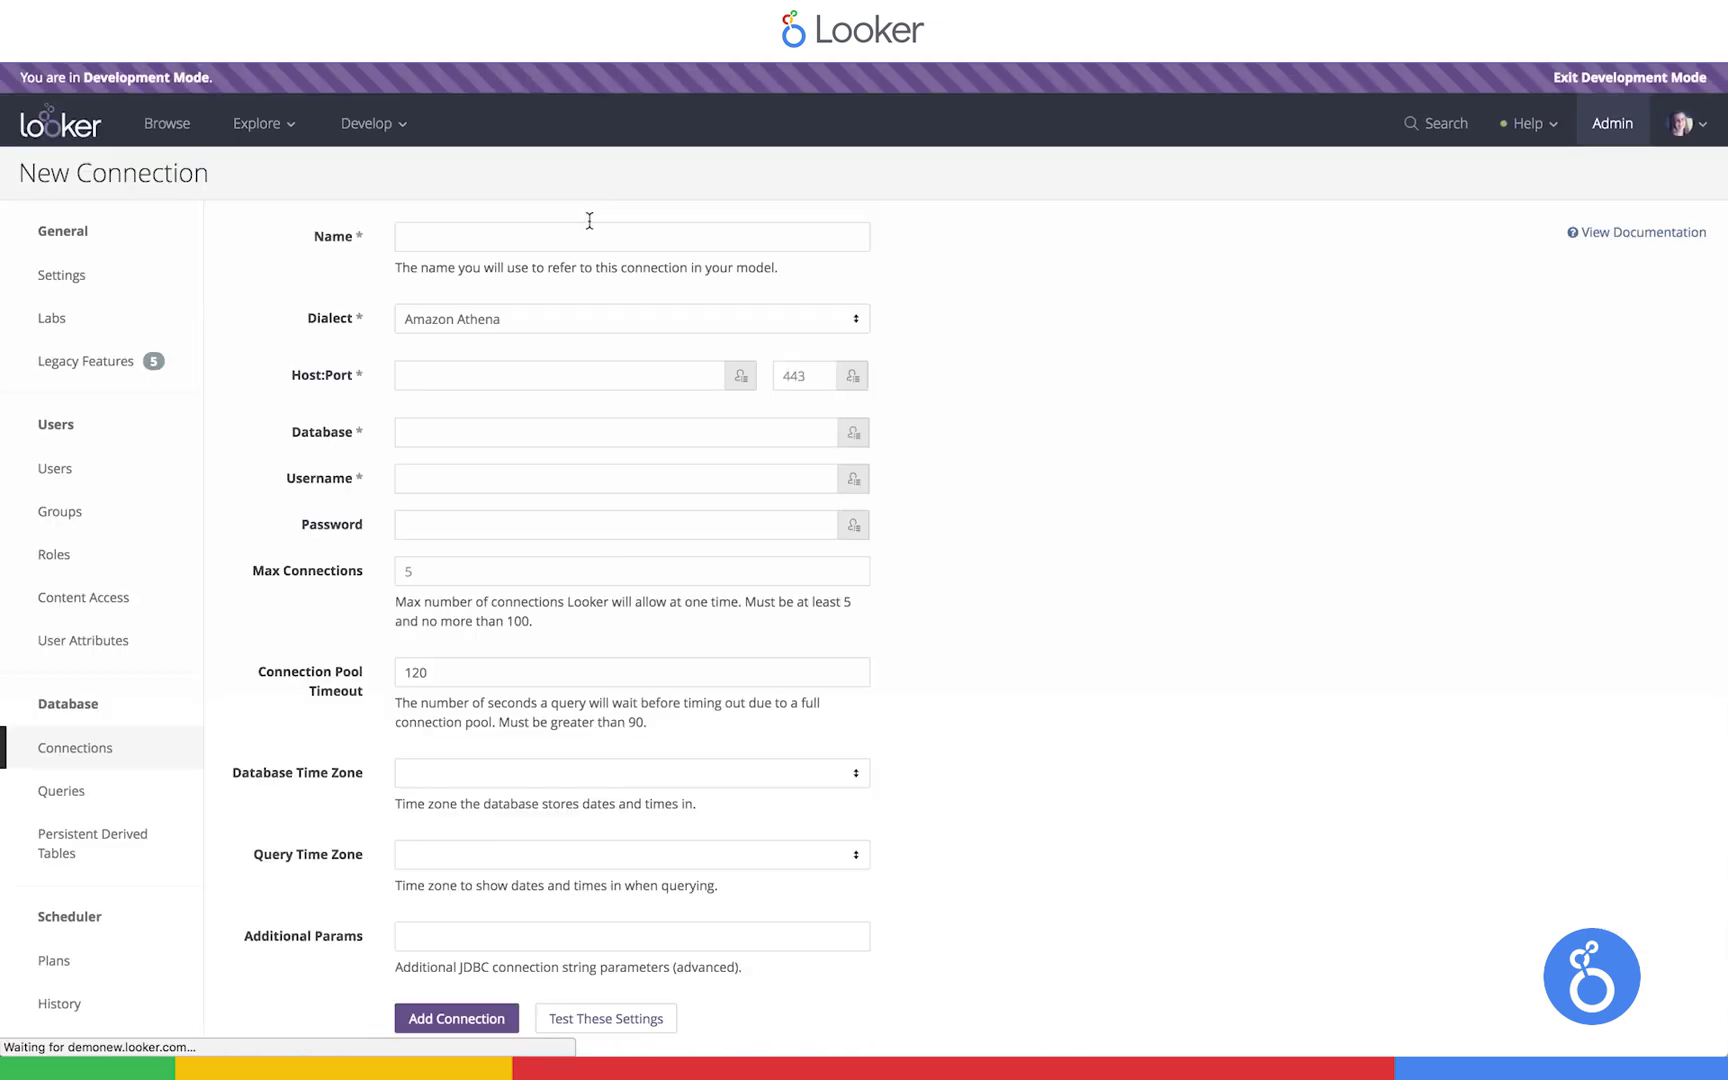
left_click(584, 231)
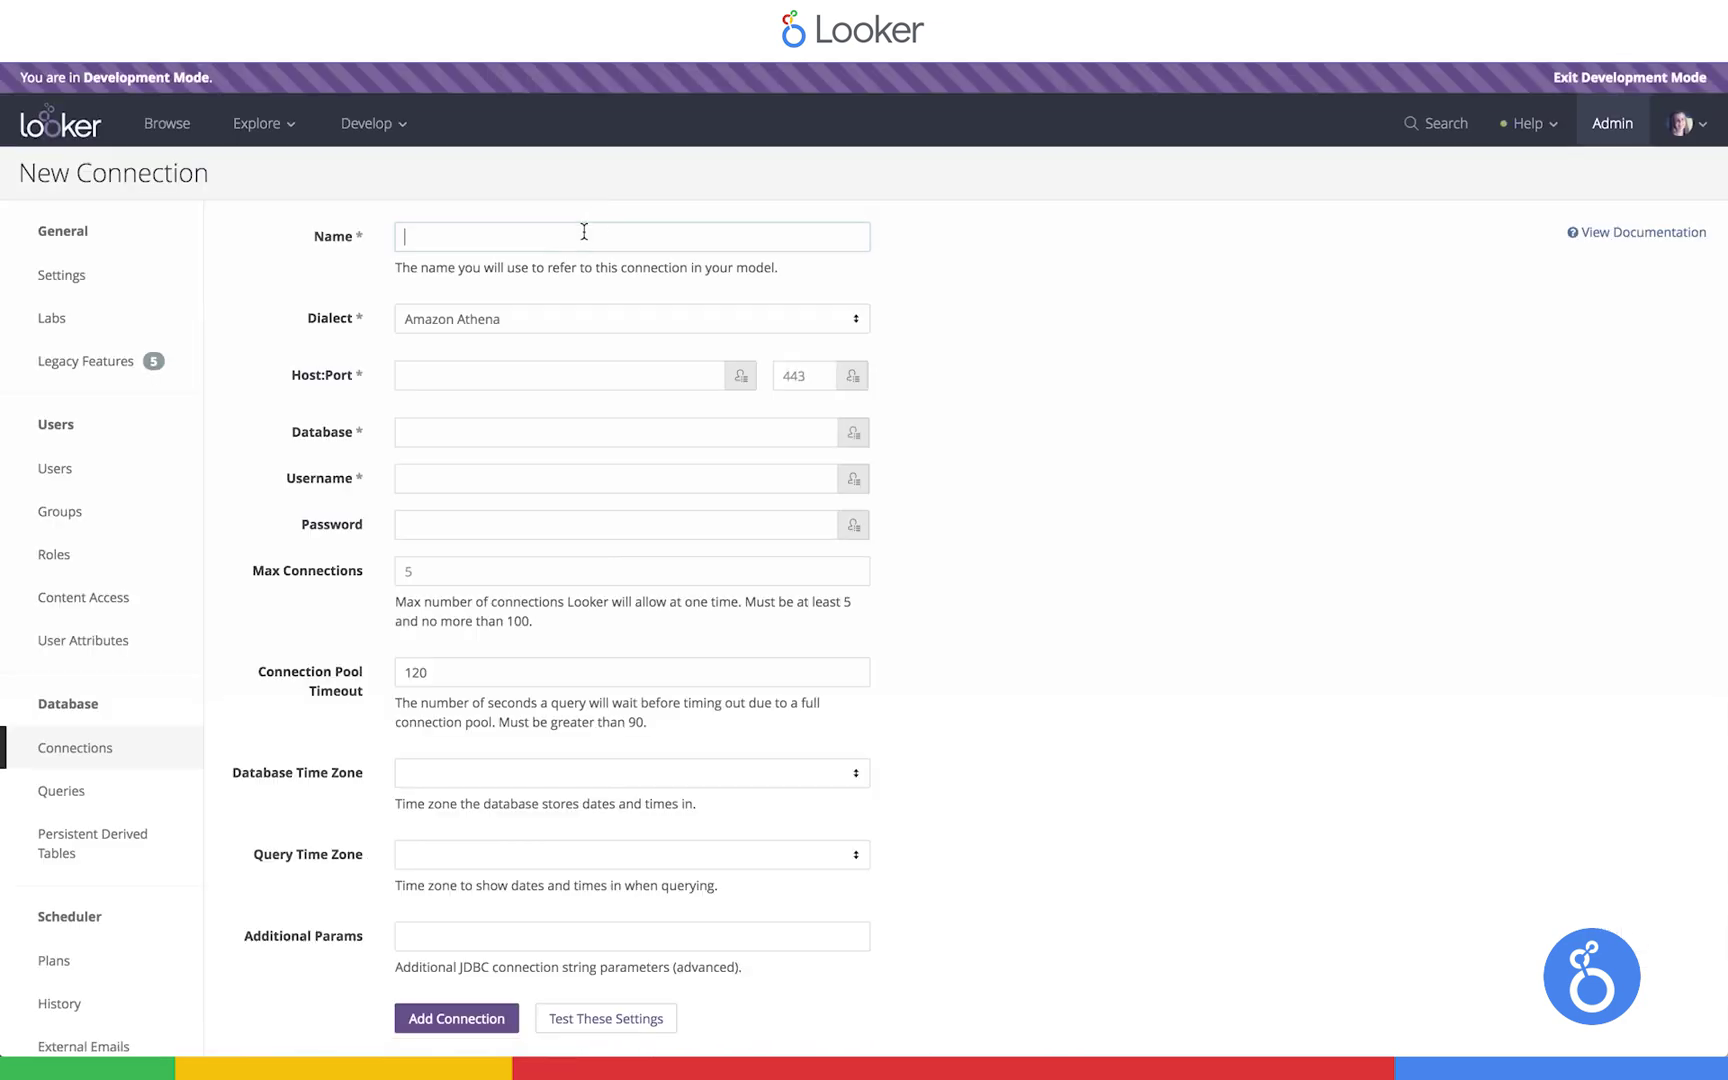
left_click(862, 328)
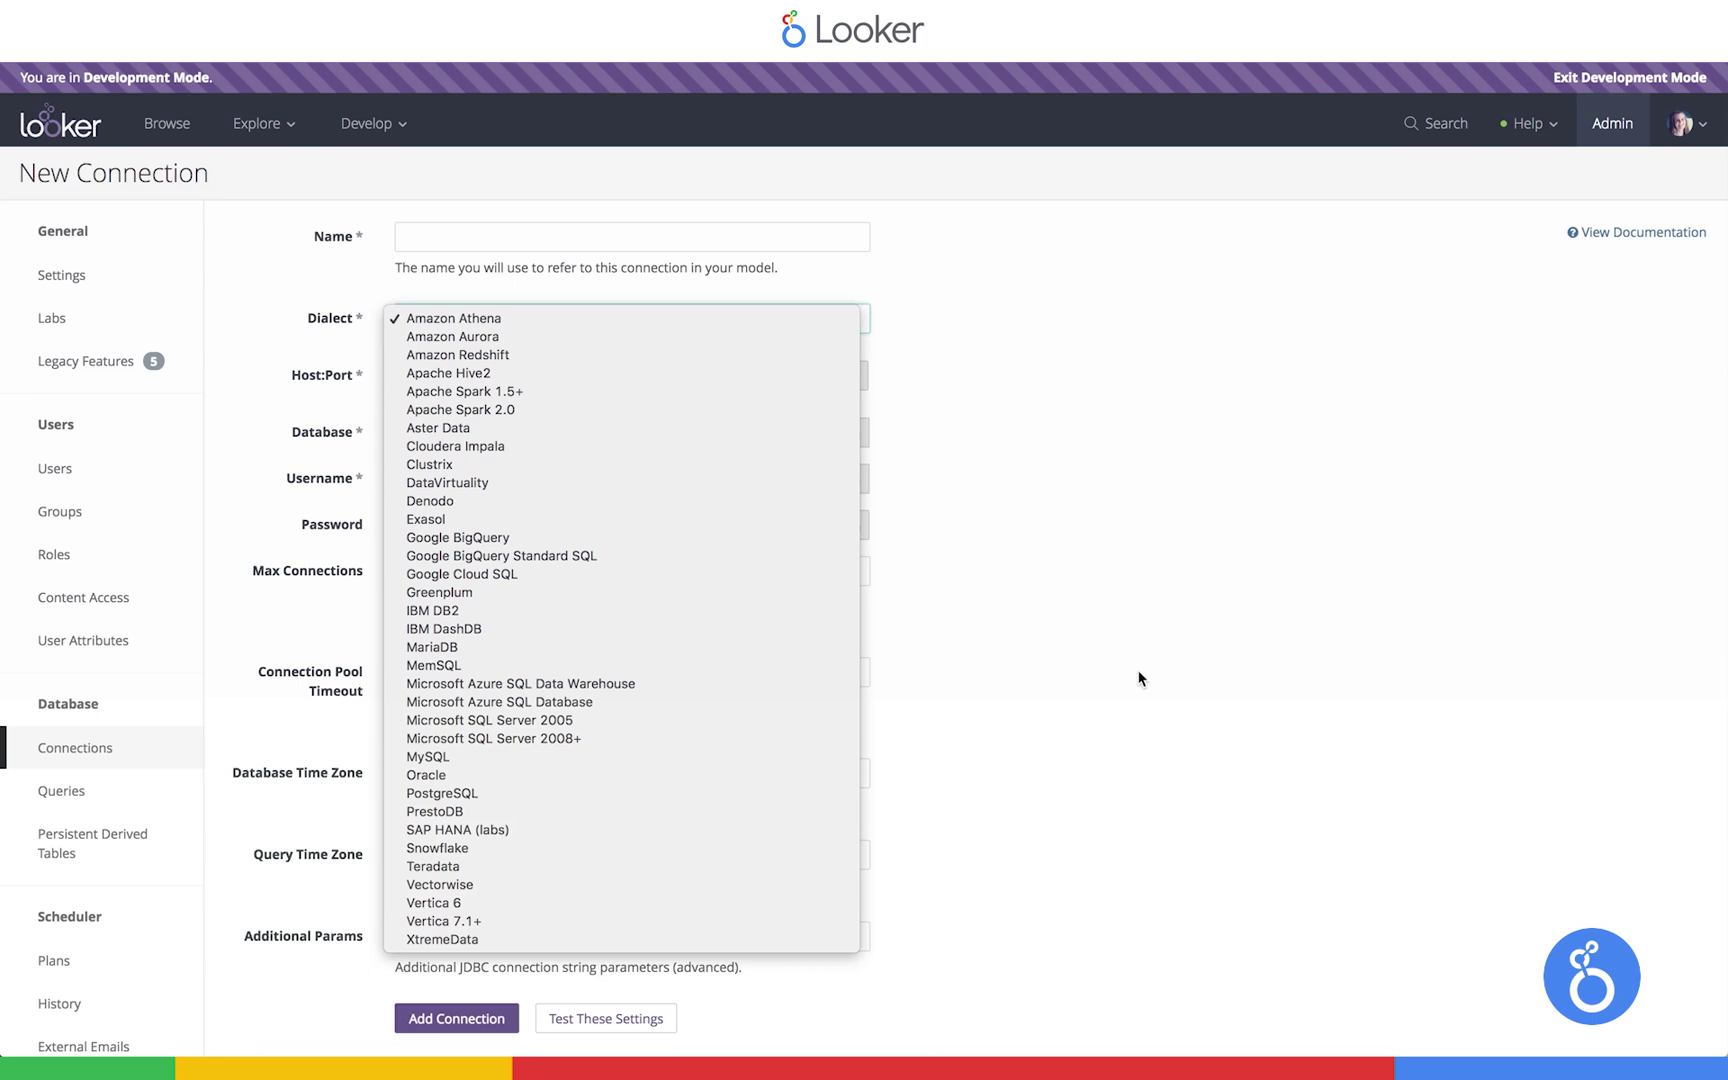
left_click(1139, 678)
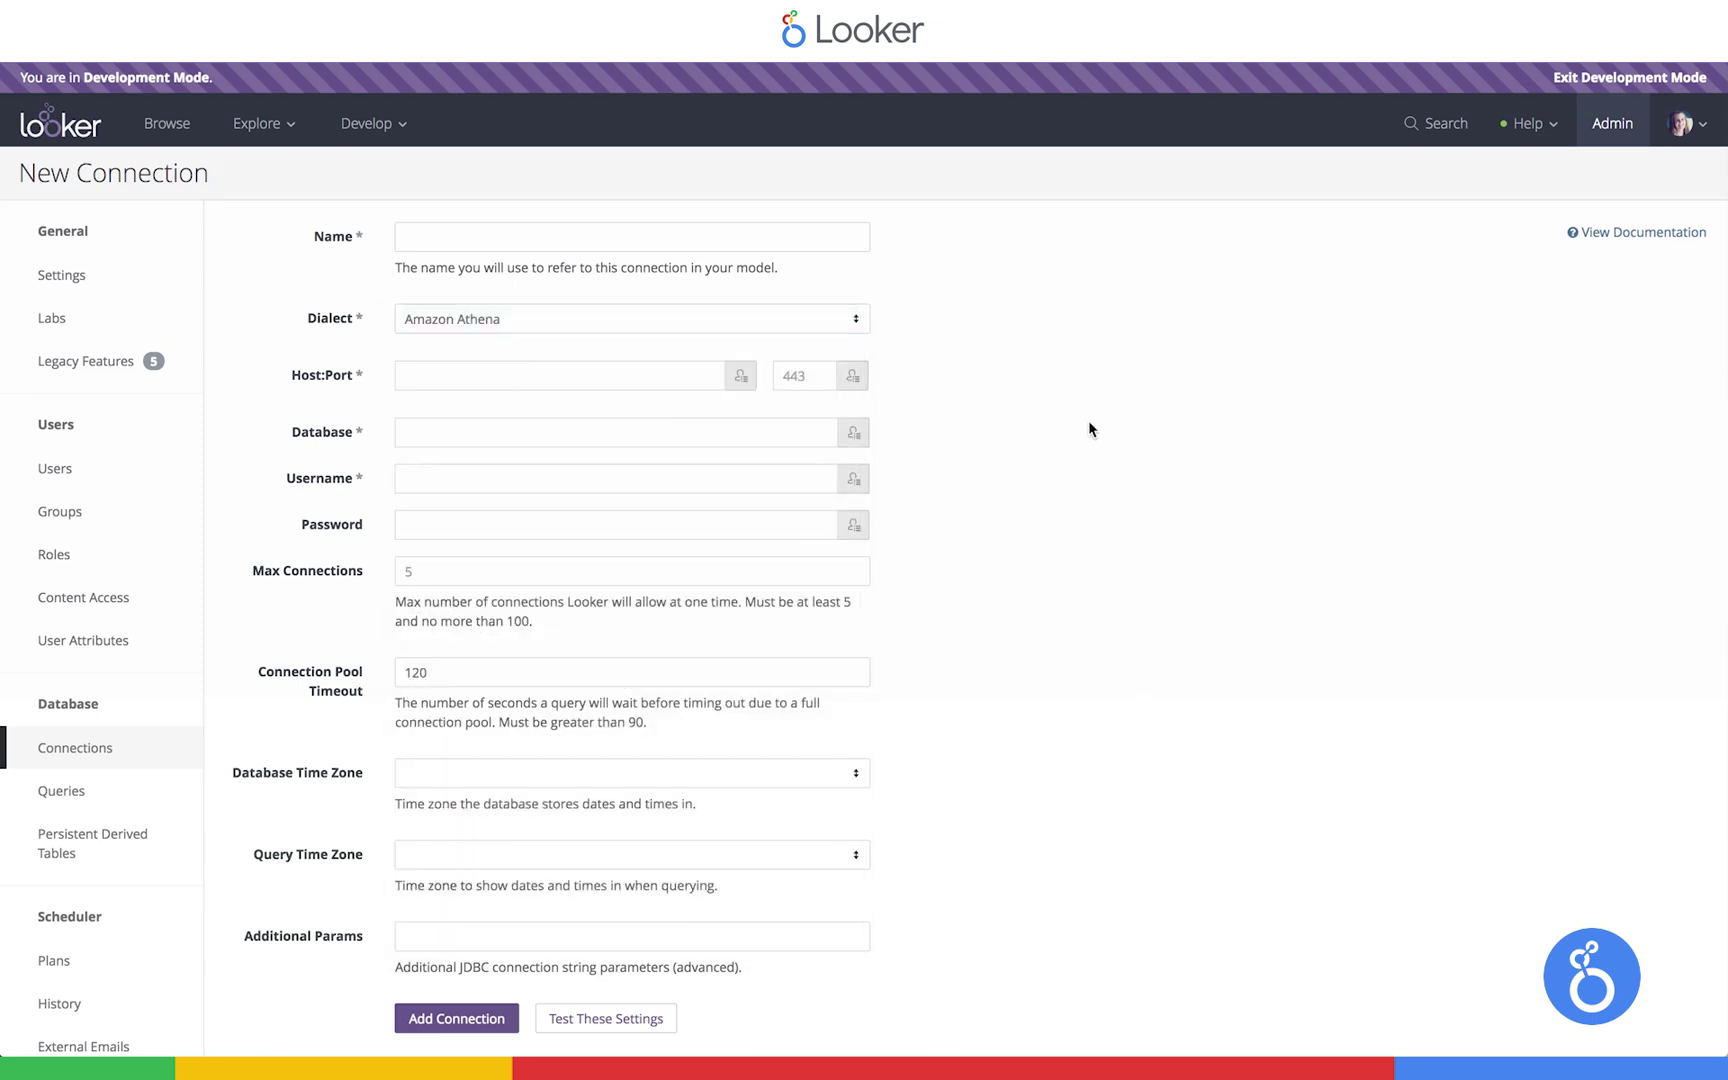
Create LookML project 'ecommerce' on the demonew_events_ecommerce connection with generated model and views
left_click(375, 123)
left_click(418, 285)
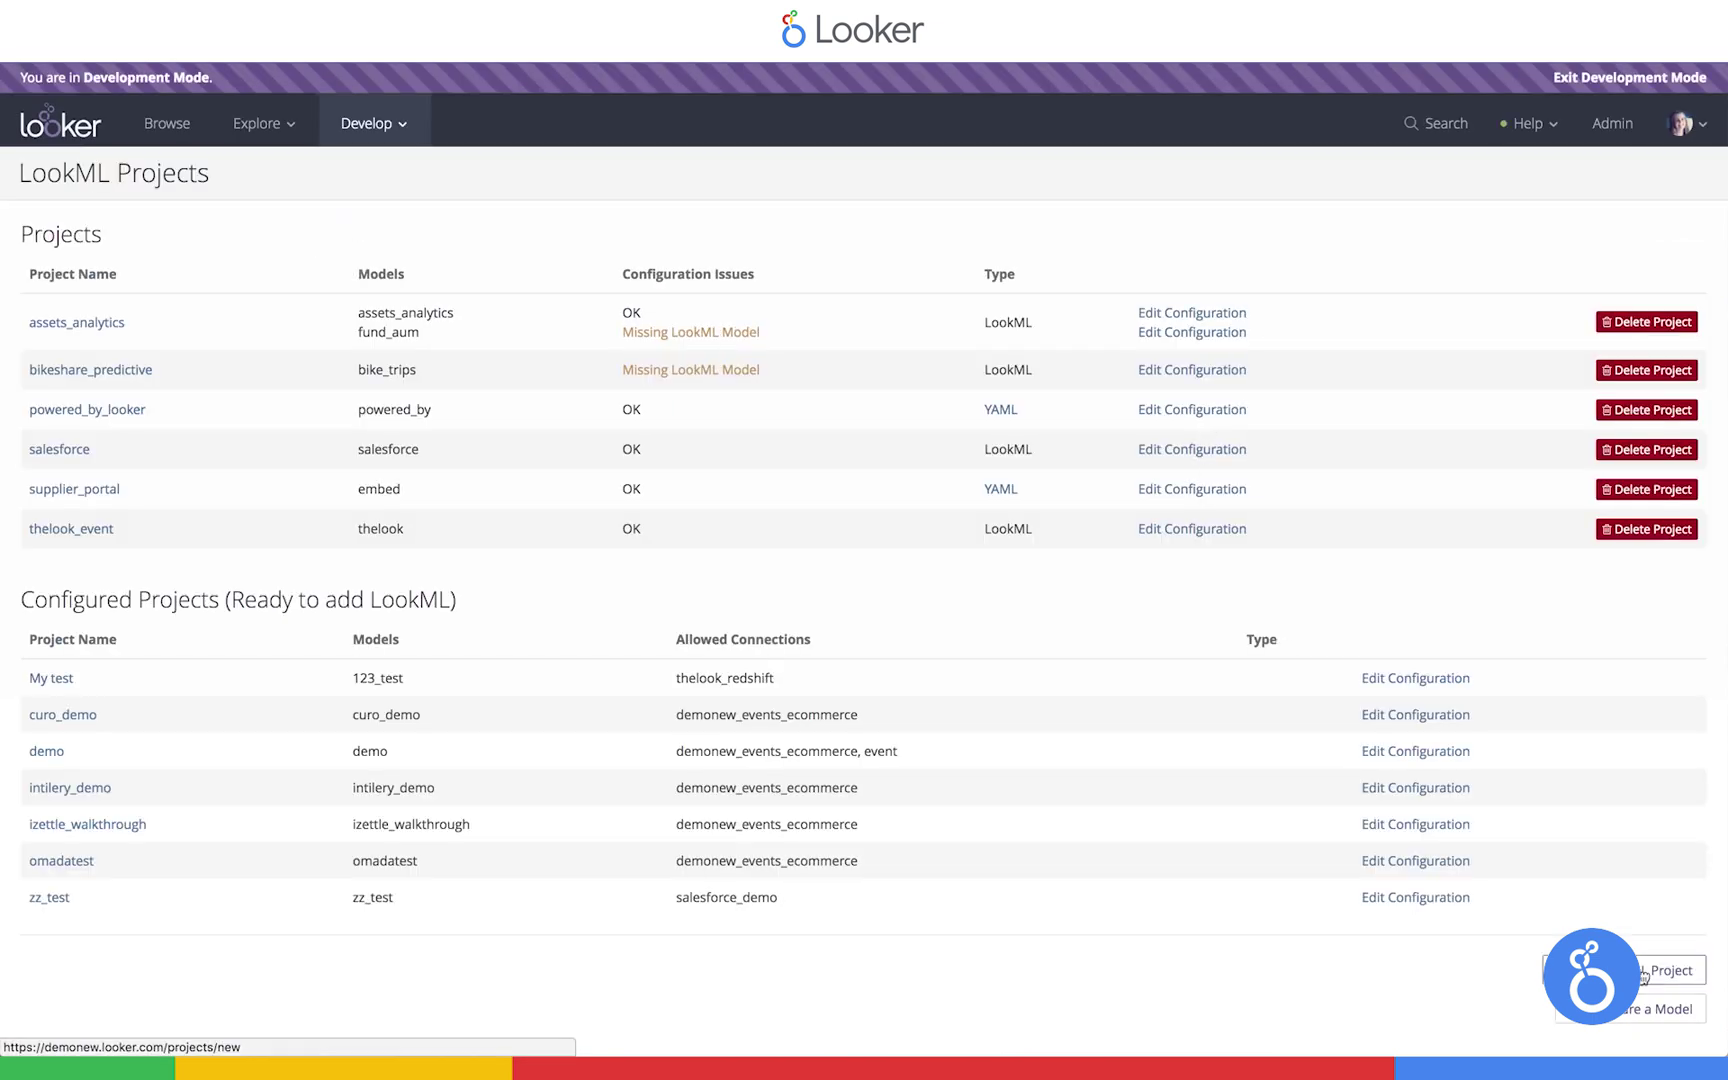
left_click(1650, 972)
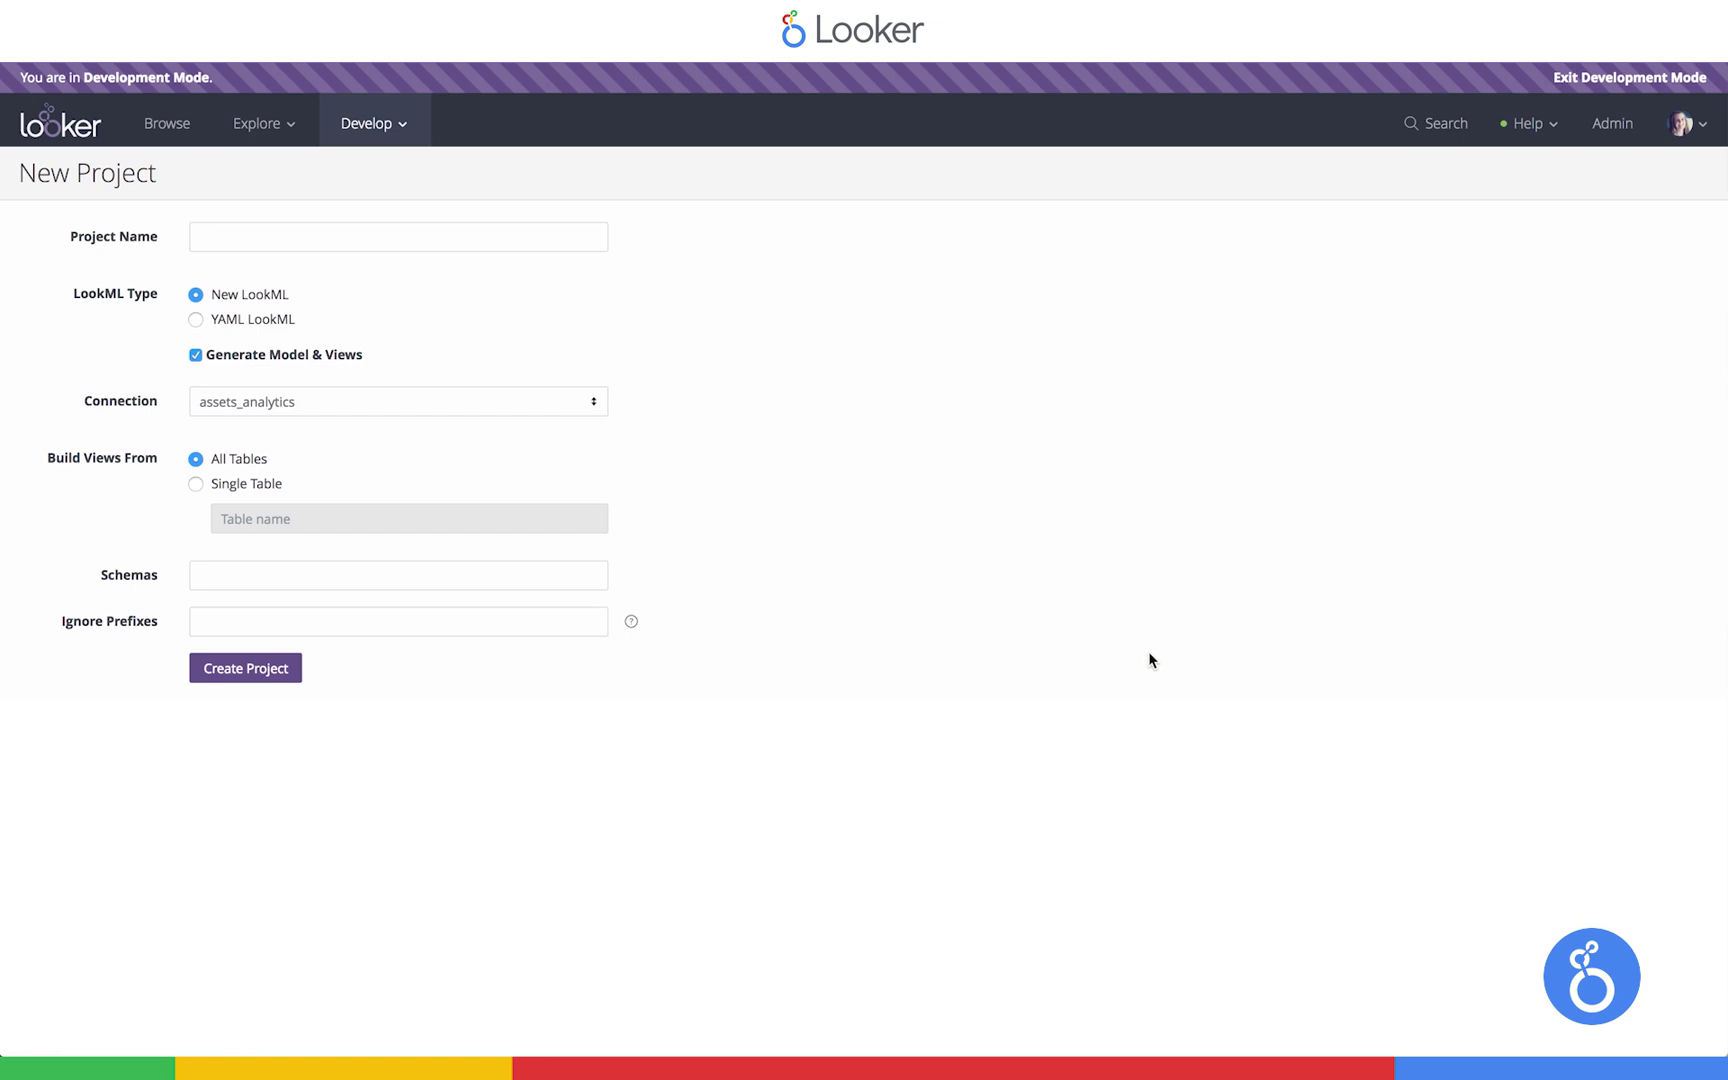
left_click(295, 243)
type("ecommerce")
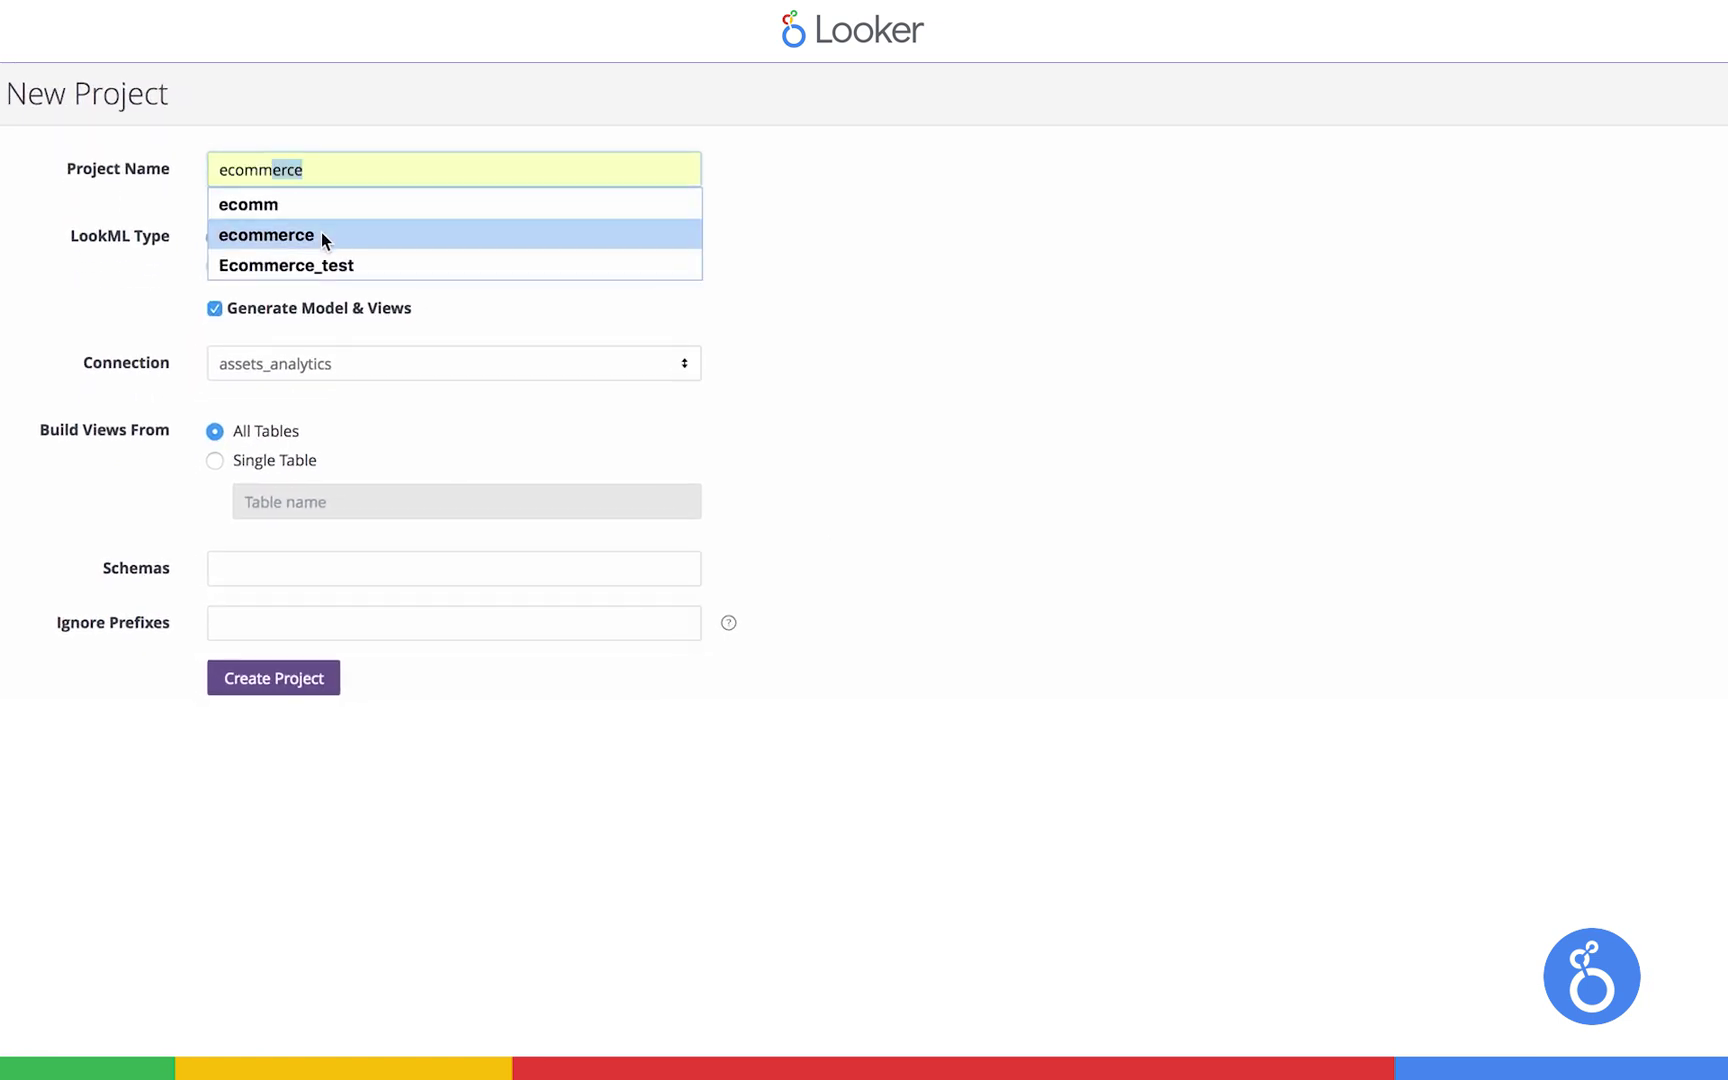
left_click(285, 290)
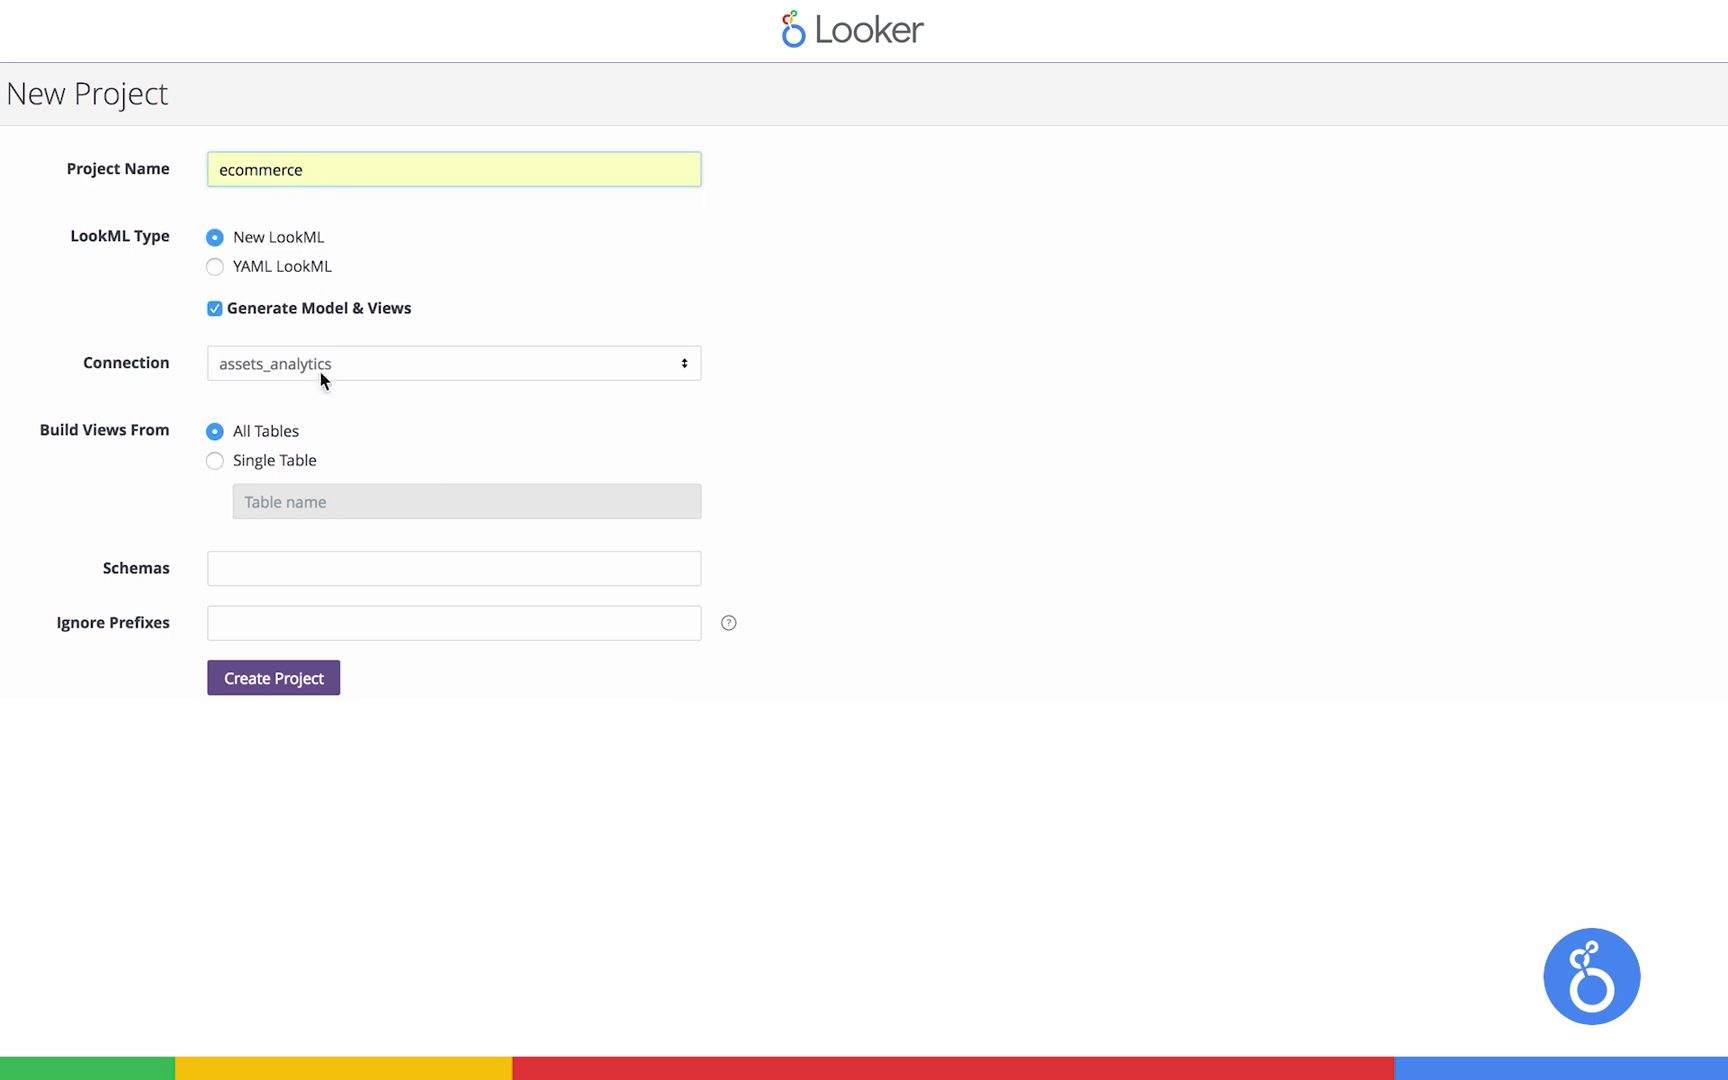
left_click(322, 380)
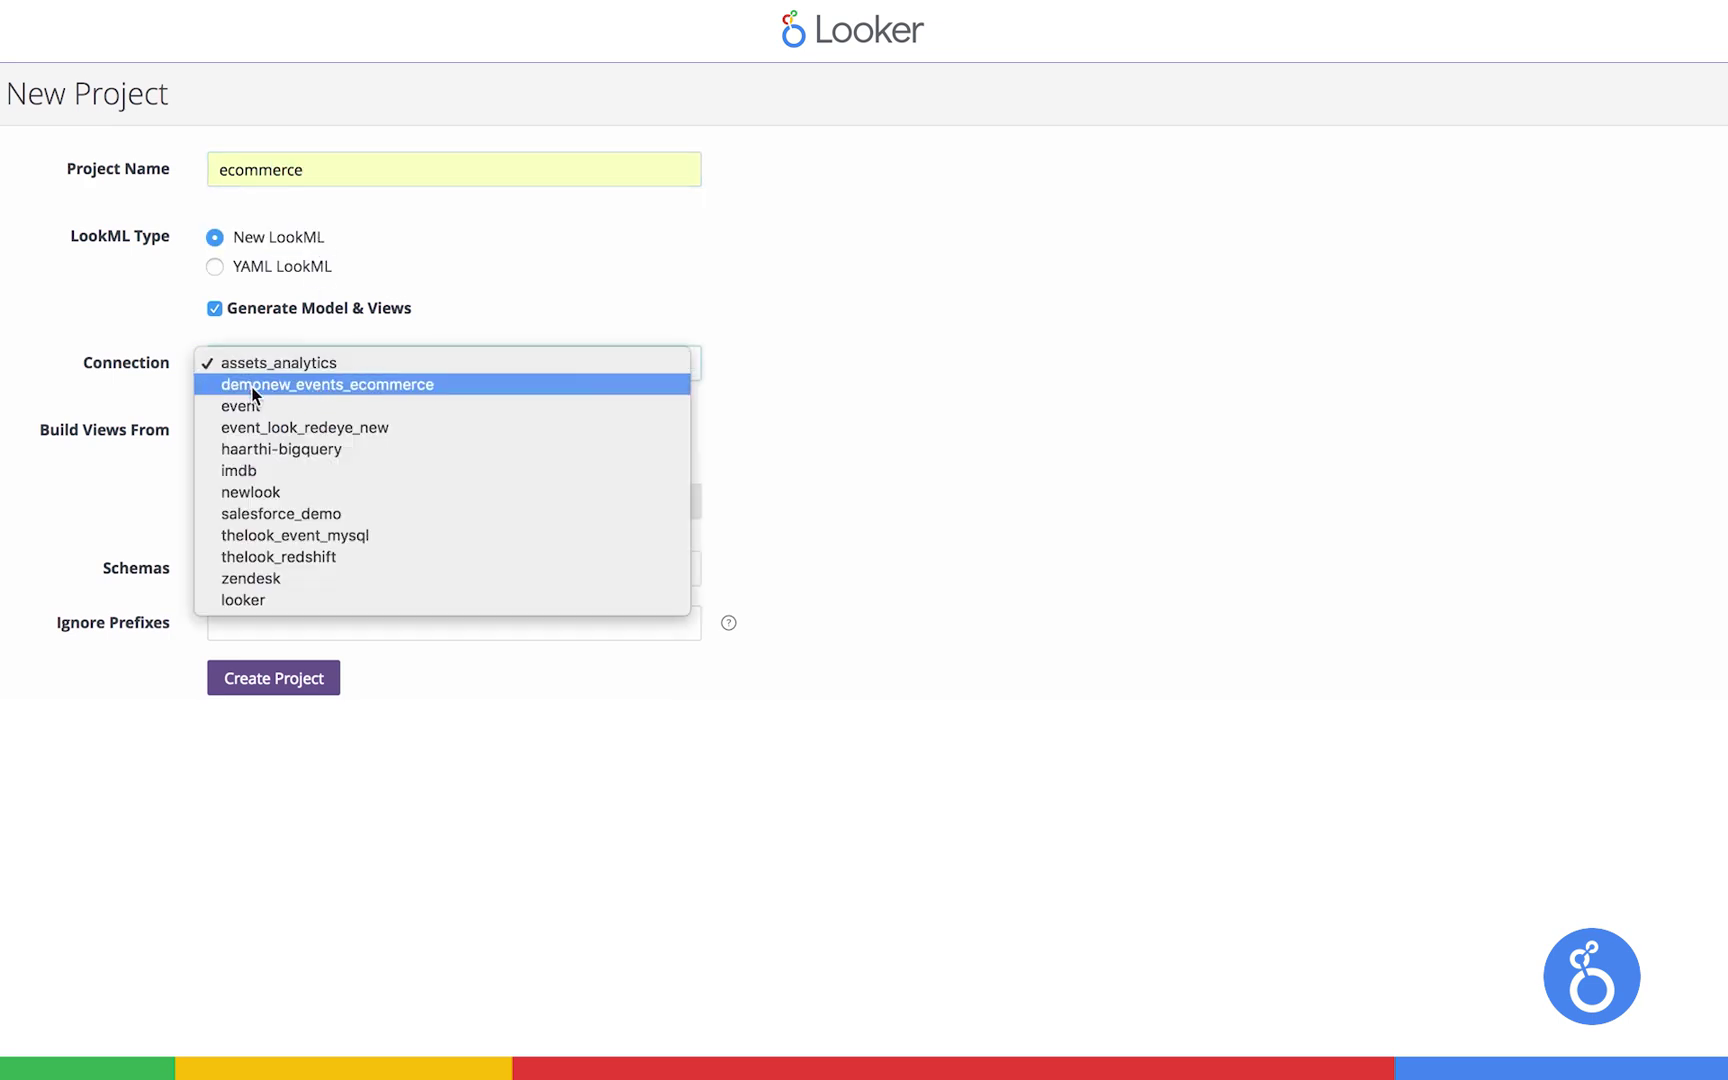
left_click(330, 388)
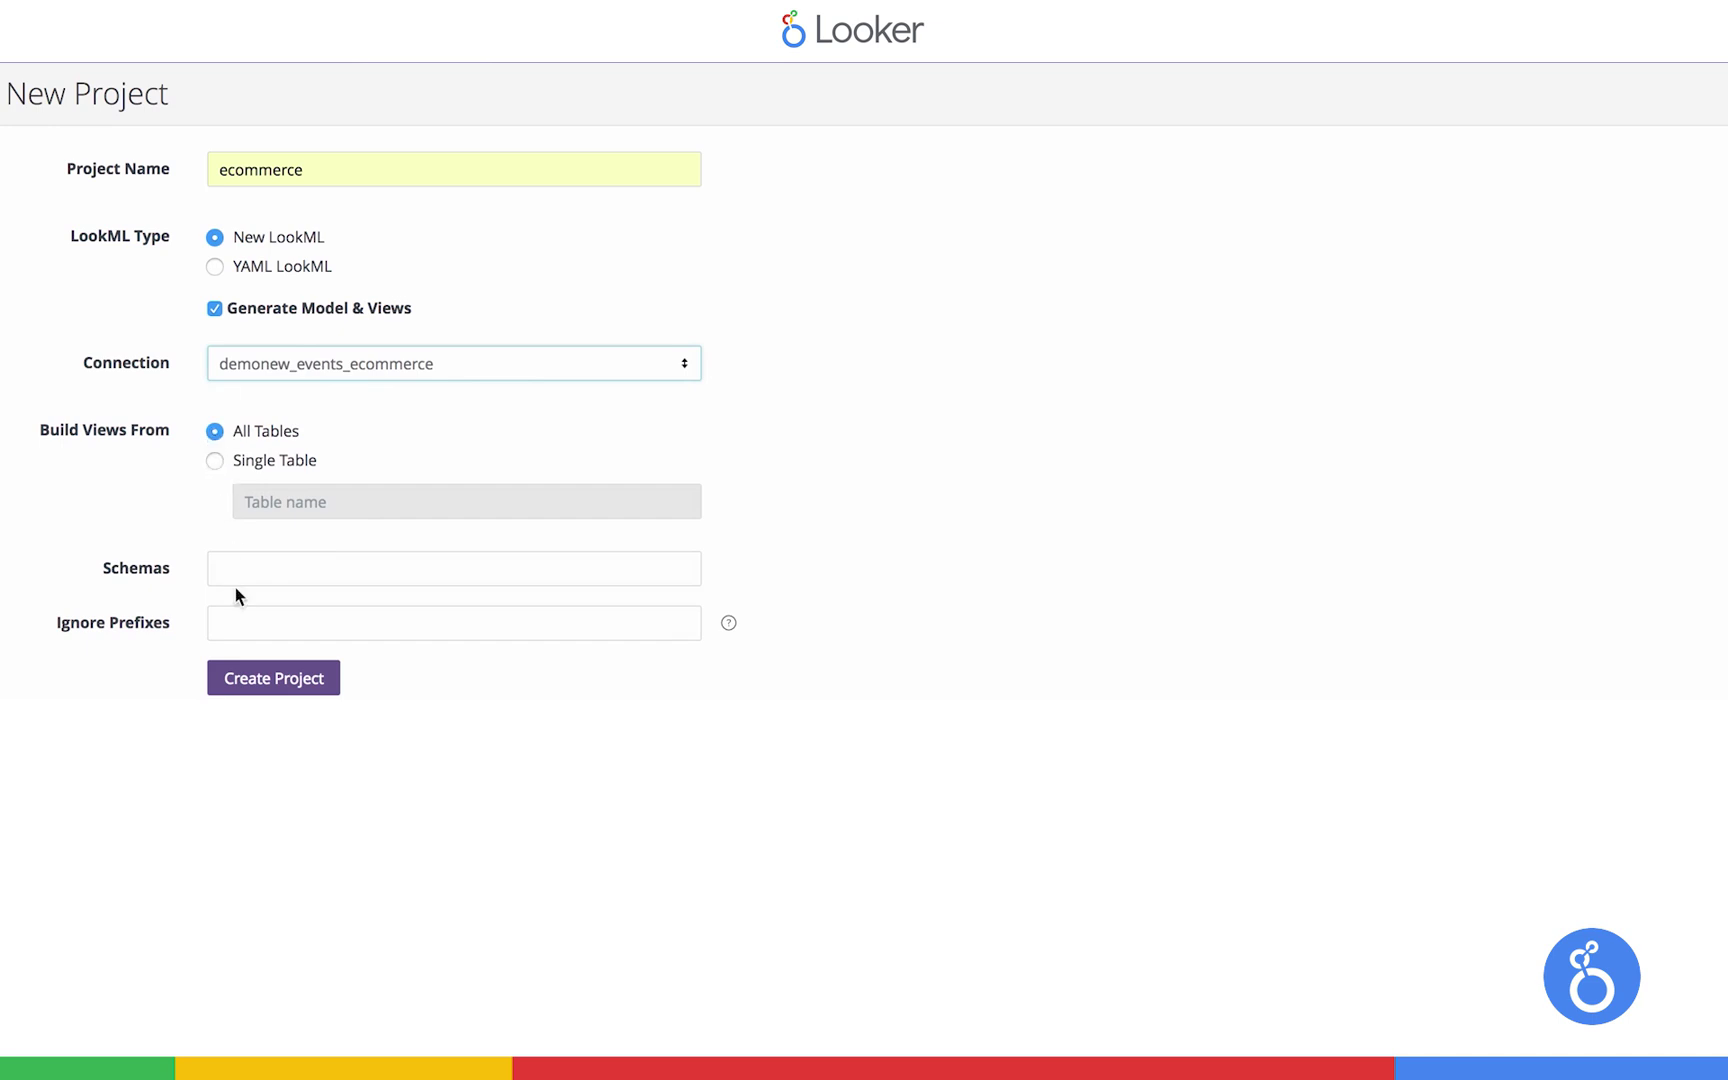
left_click(240, 688)
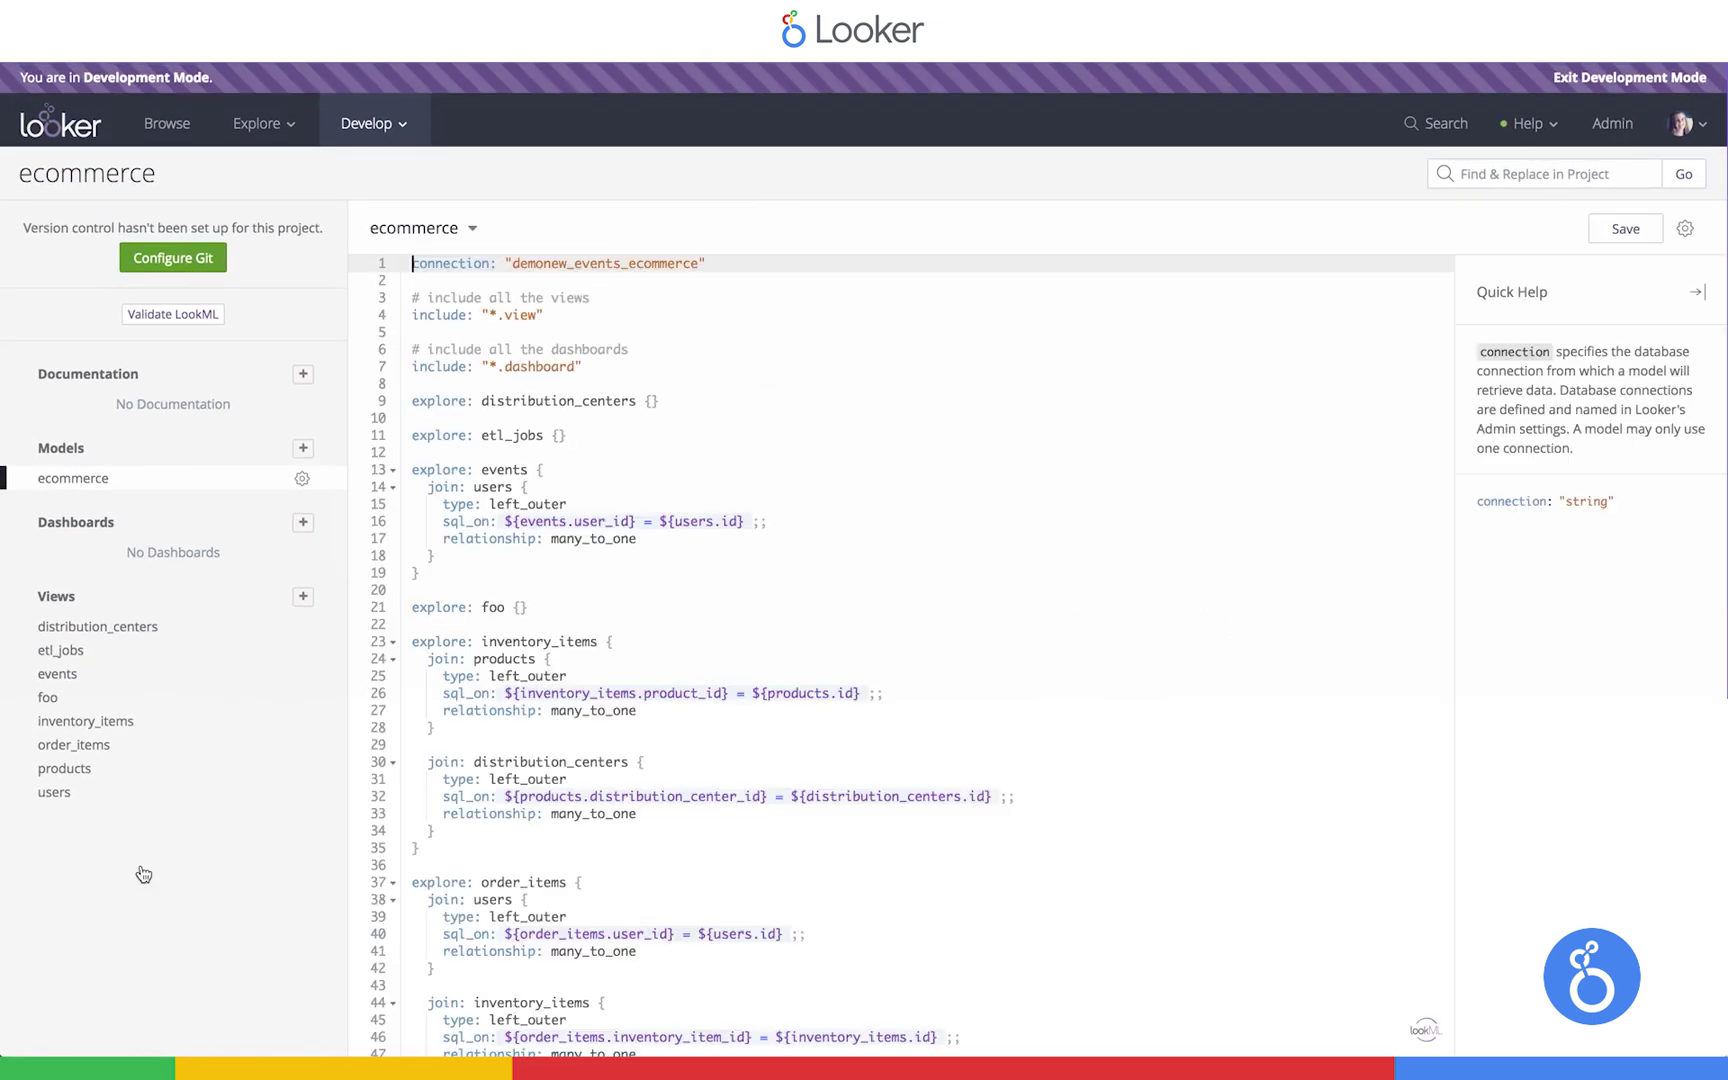
left_click(80, 745)
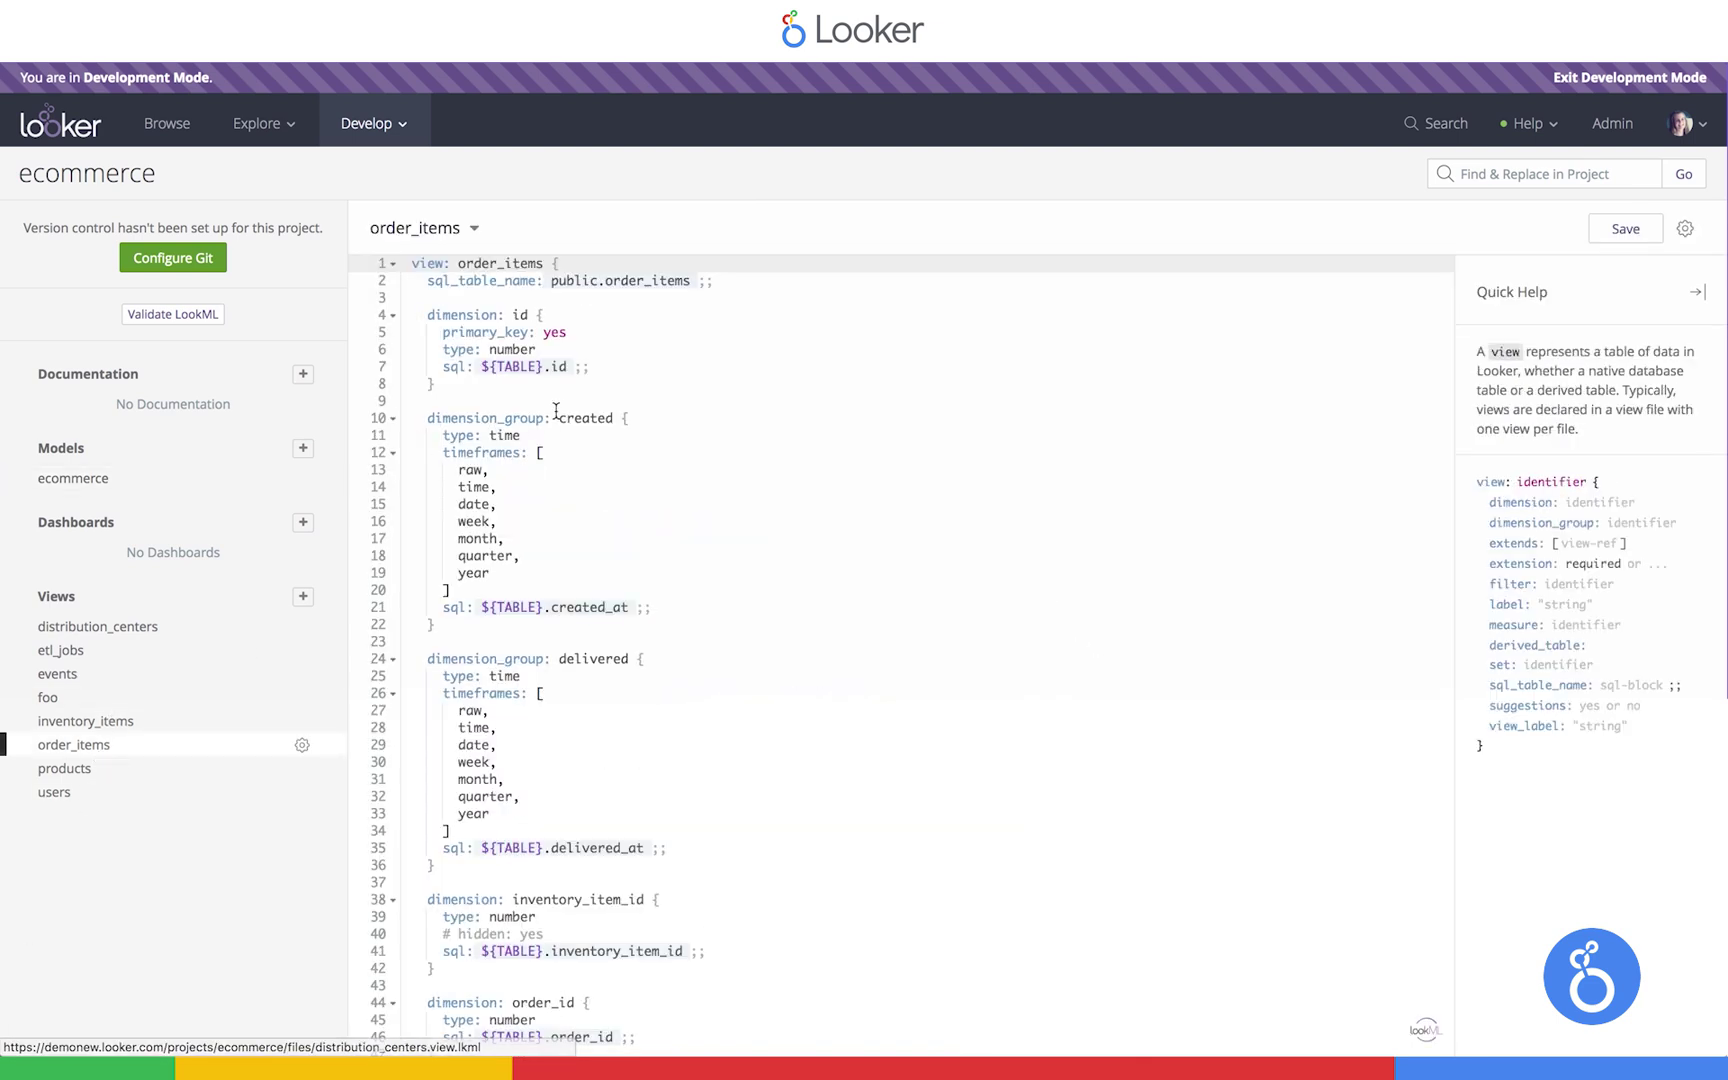
left_click(602, 367)
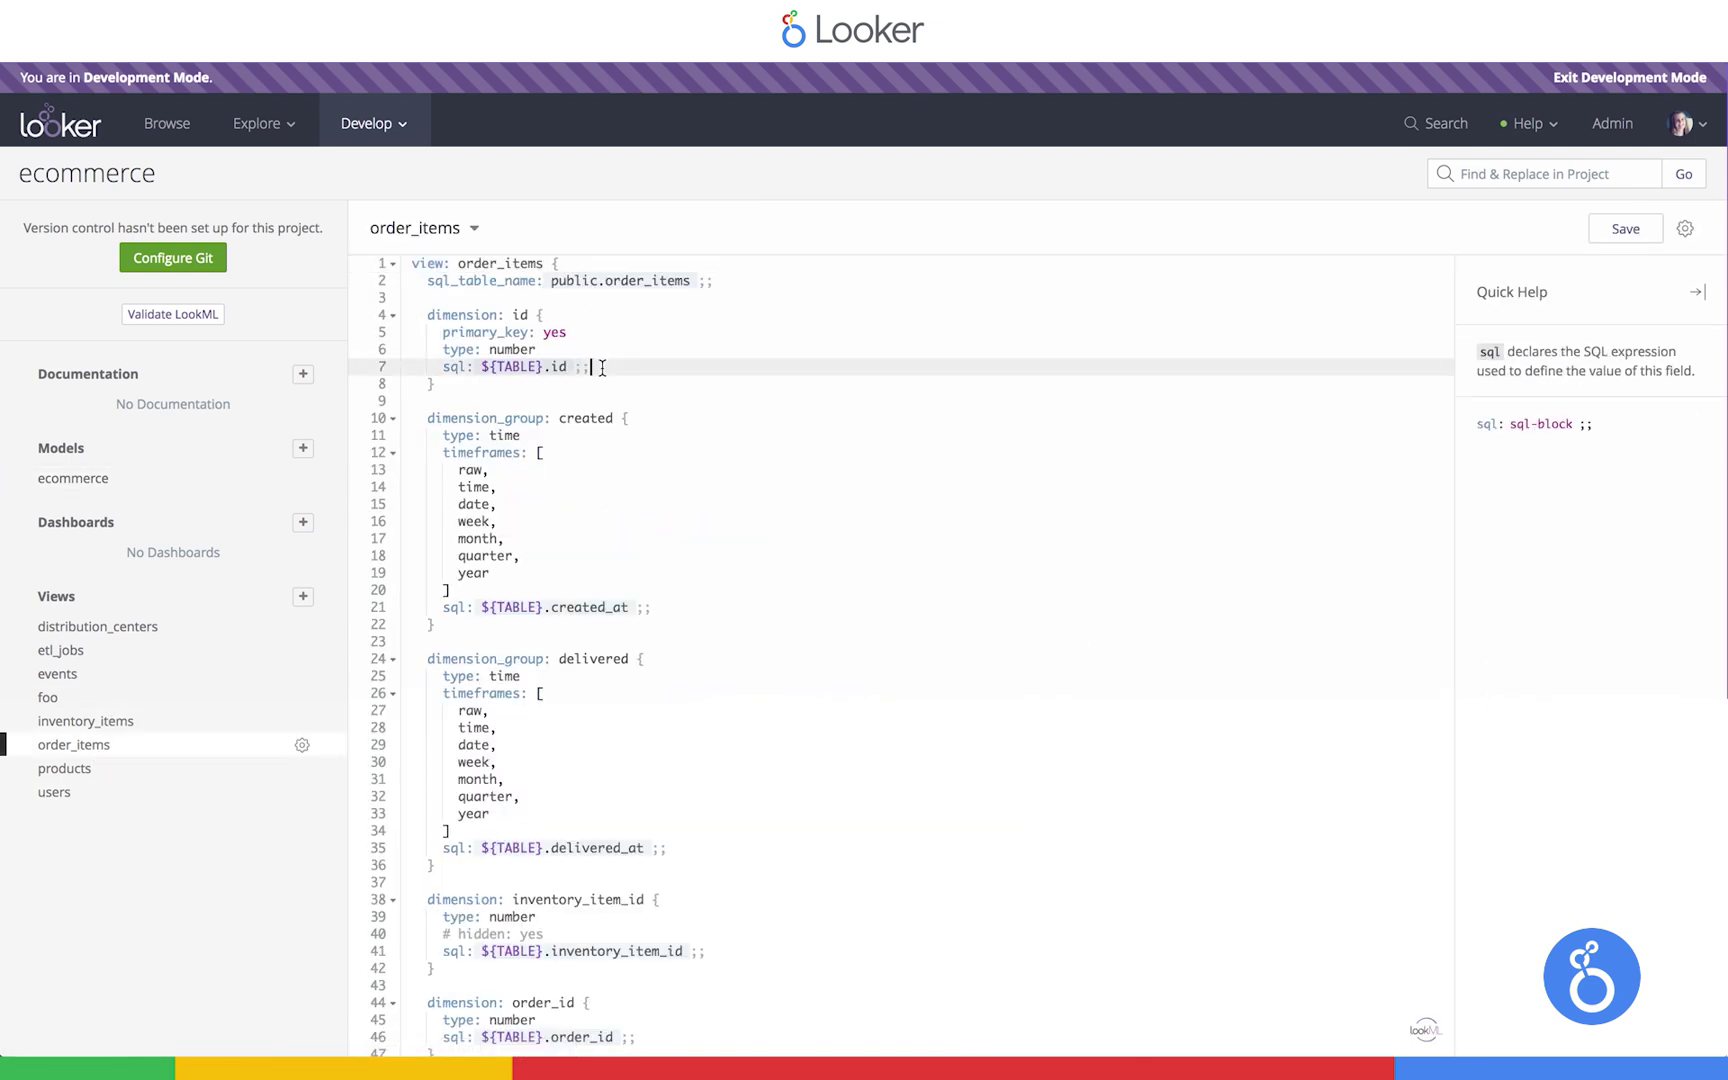
left_click(687, 968)
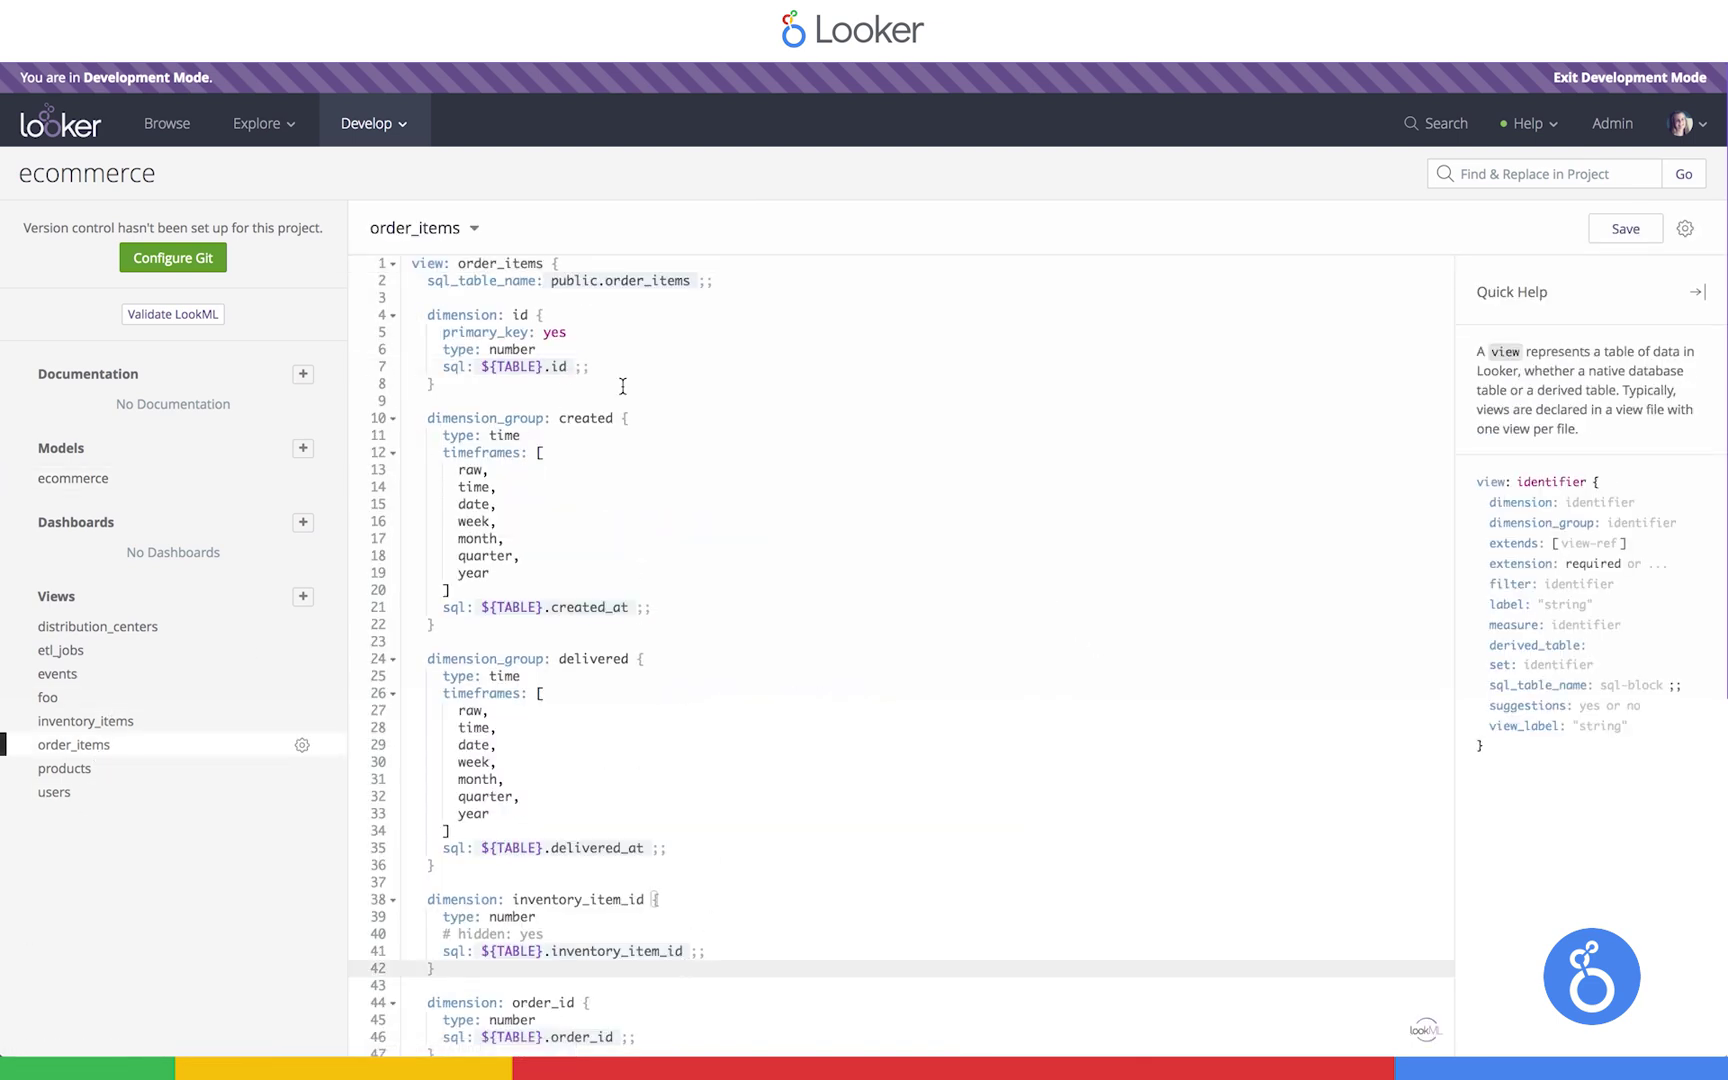
left_click_drag(550, 607, 646, 607)
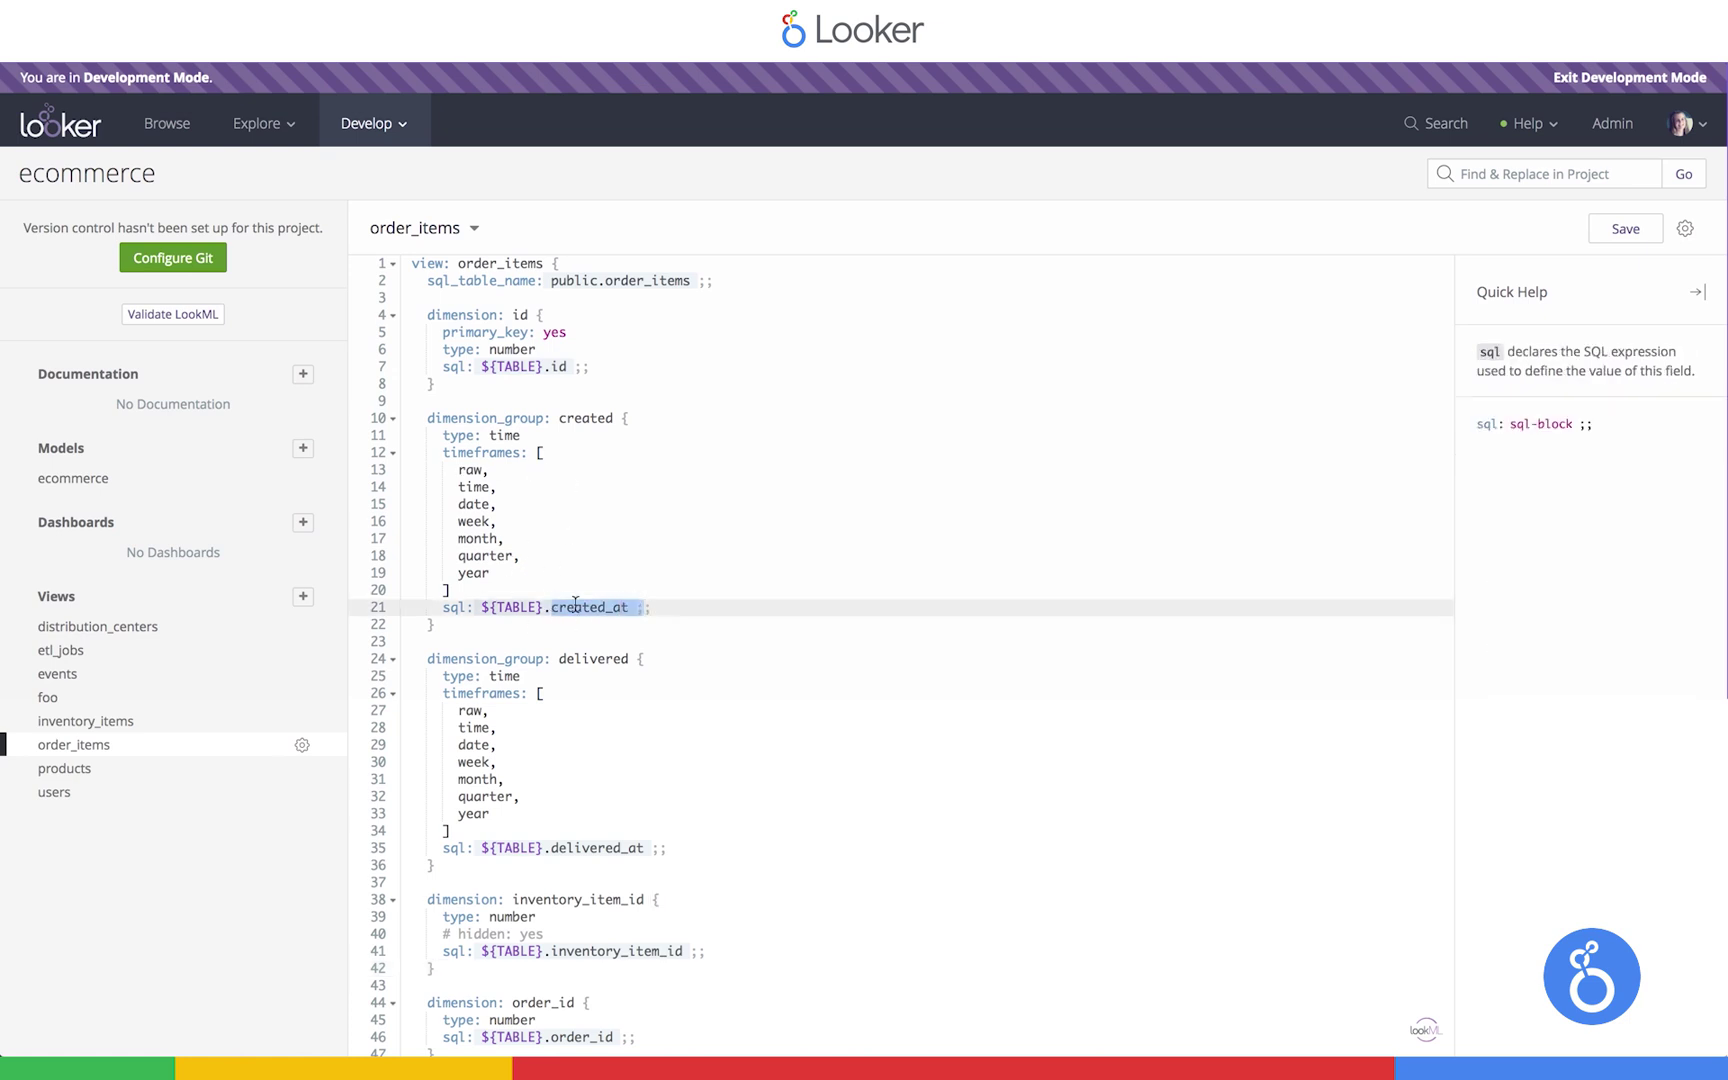
left_click(680, 621)
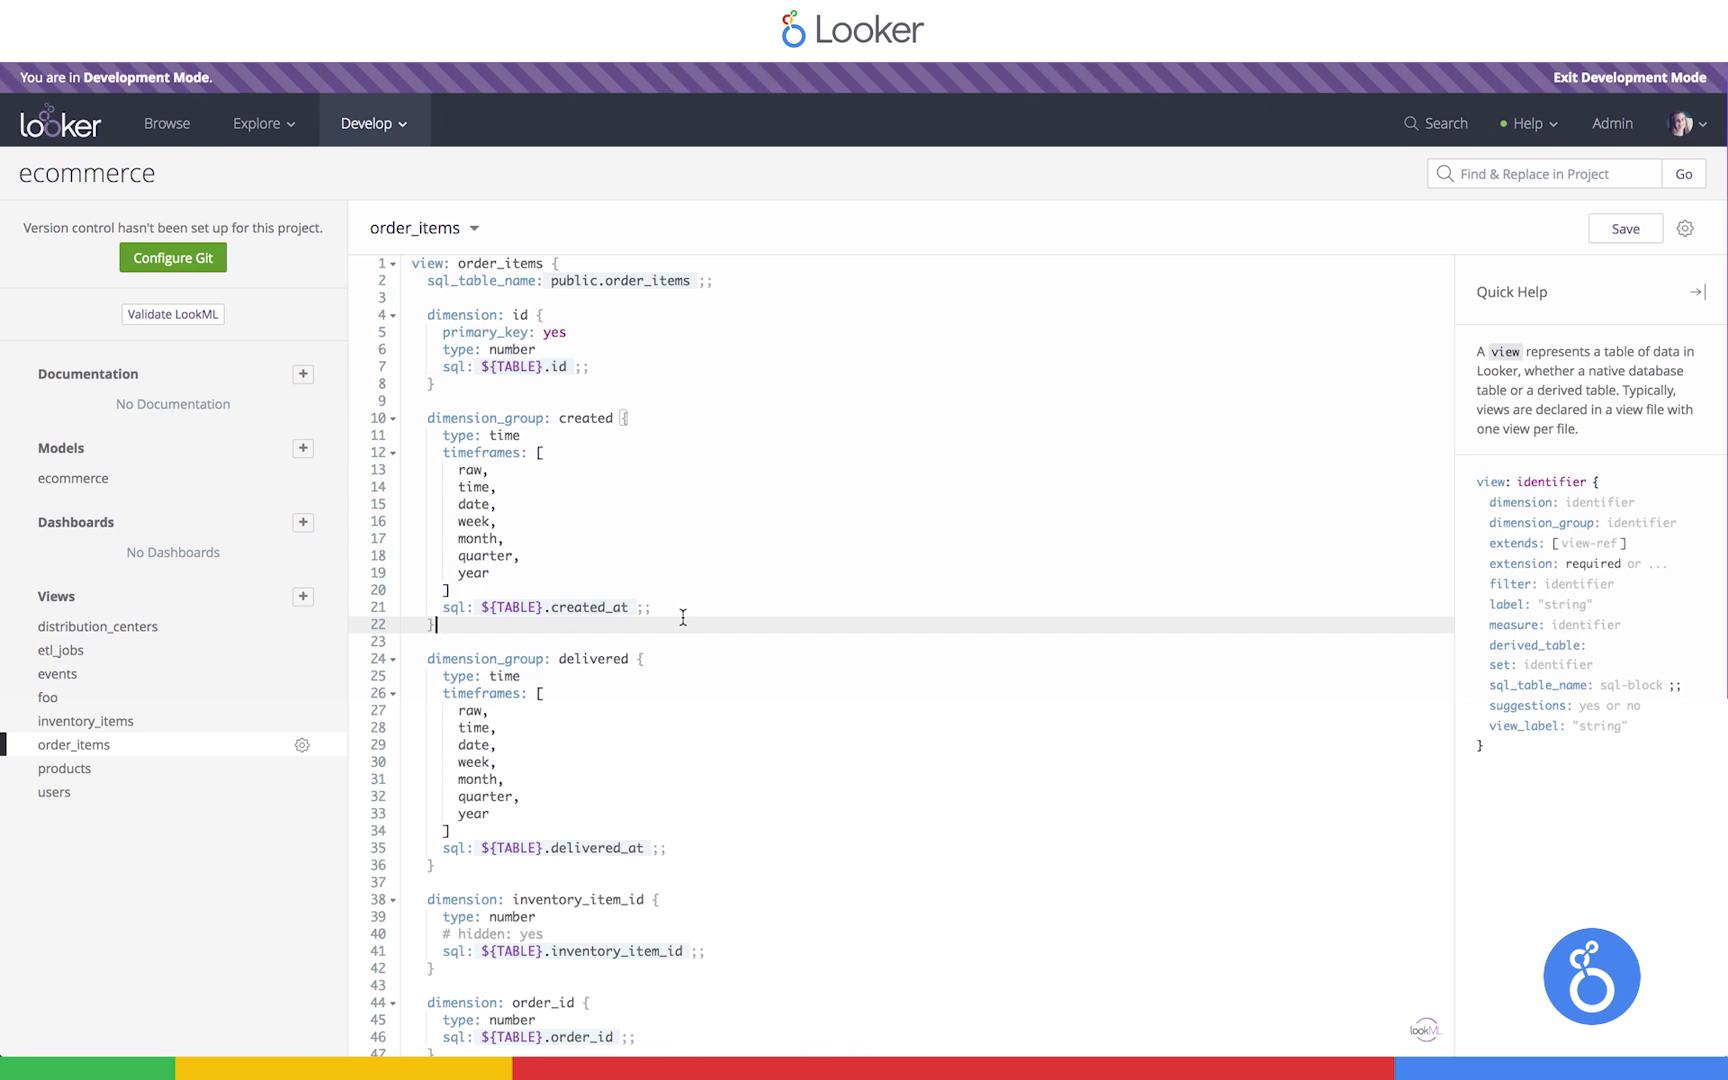
scroll(683, 617, "down", 10)
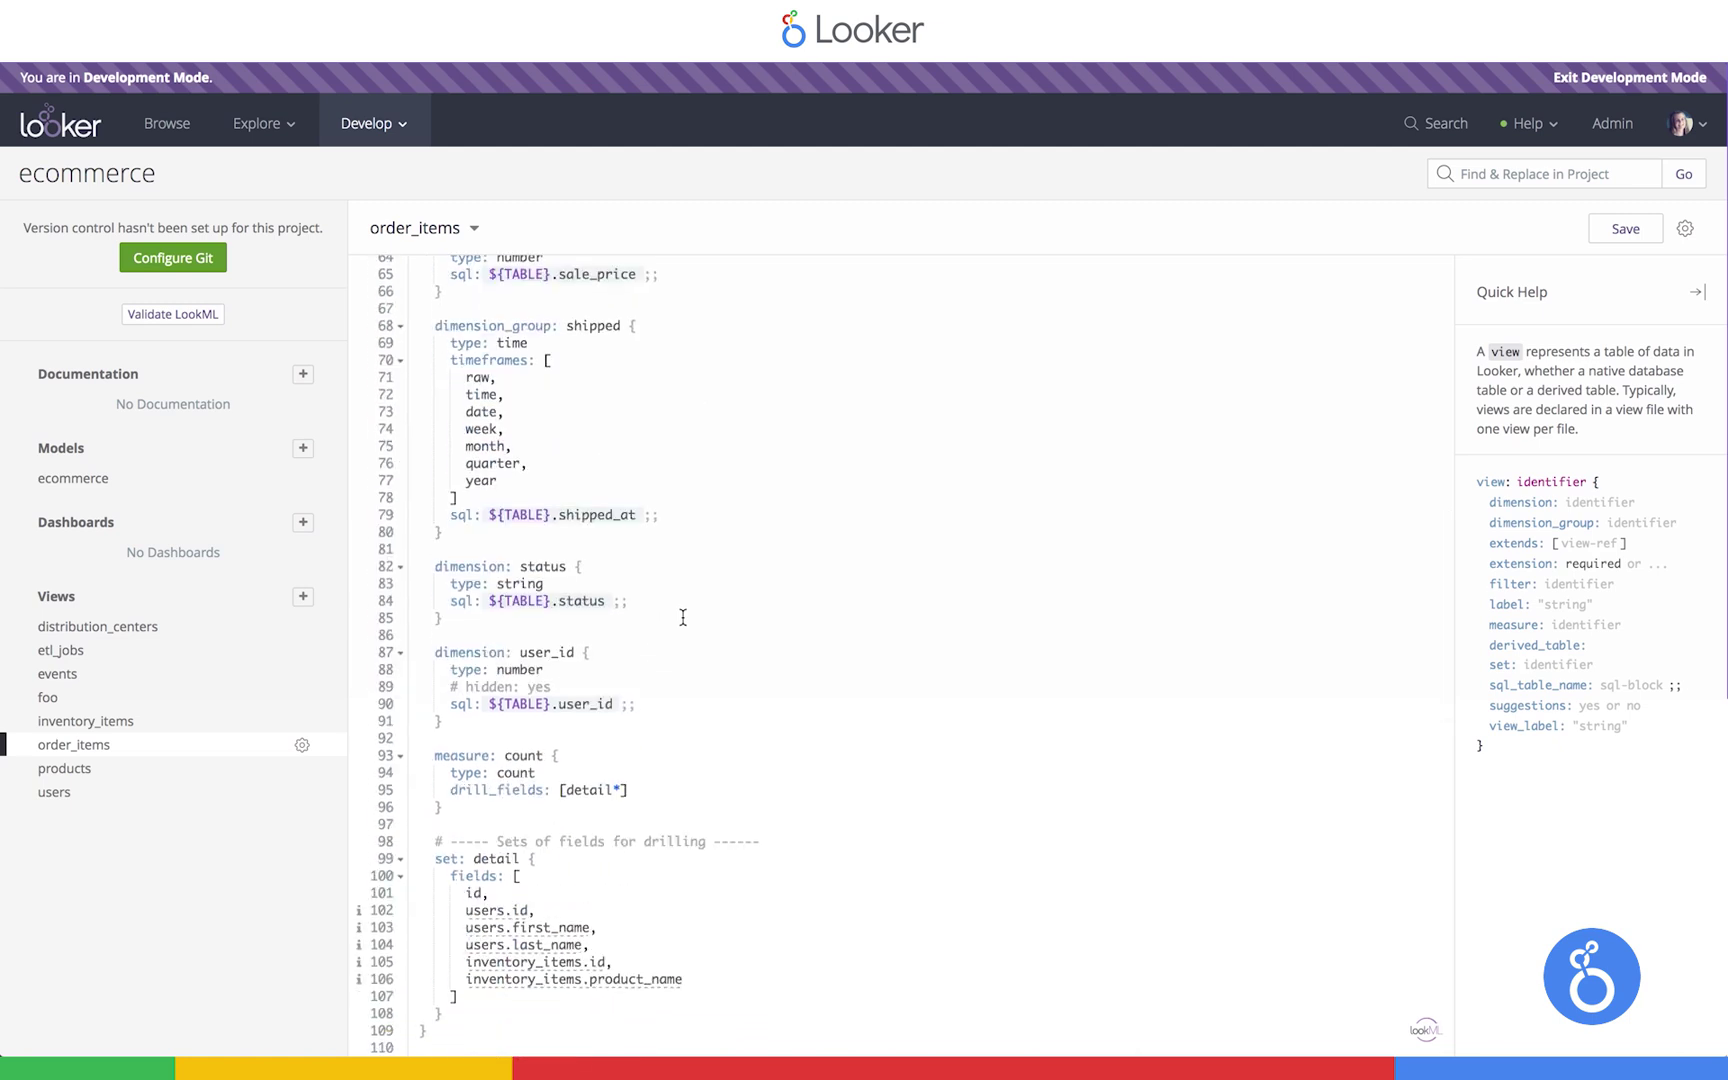
left_click_drag(491, 806, 395, 767)
left_click(488, 806)
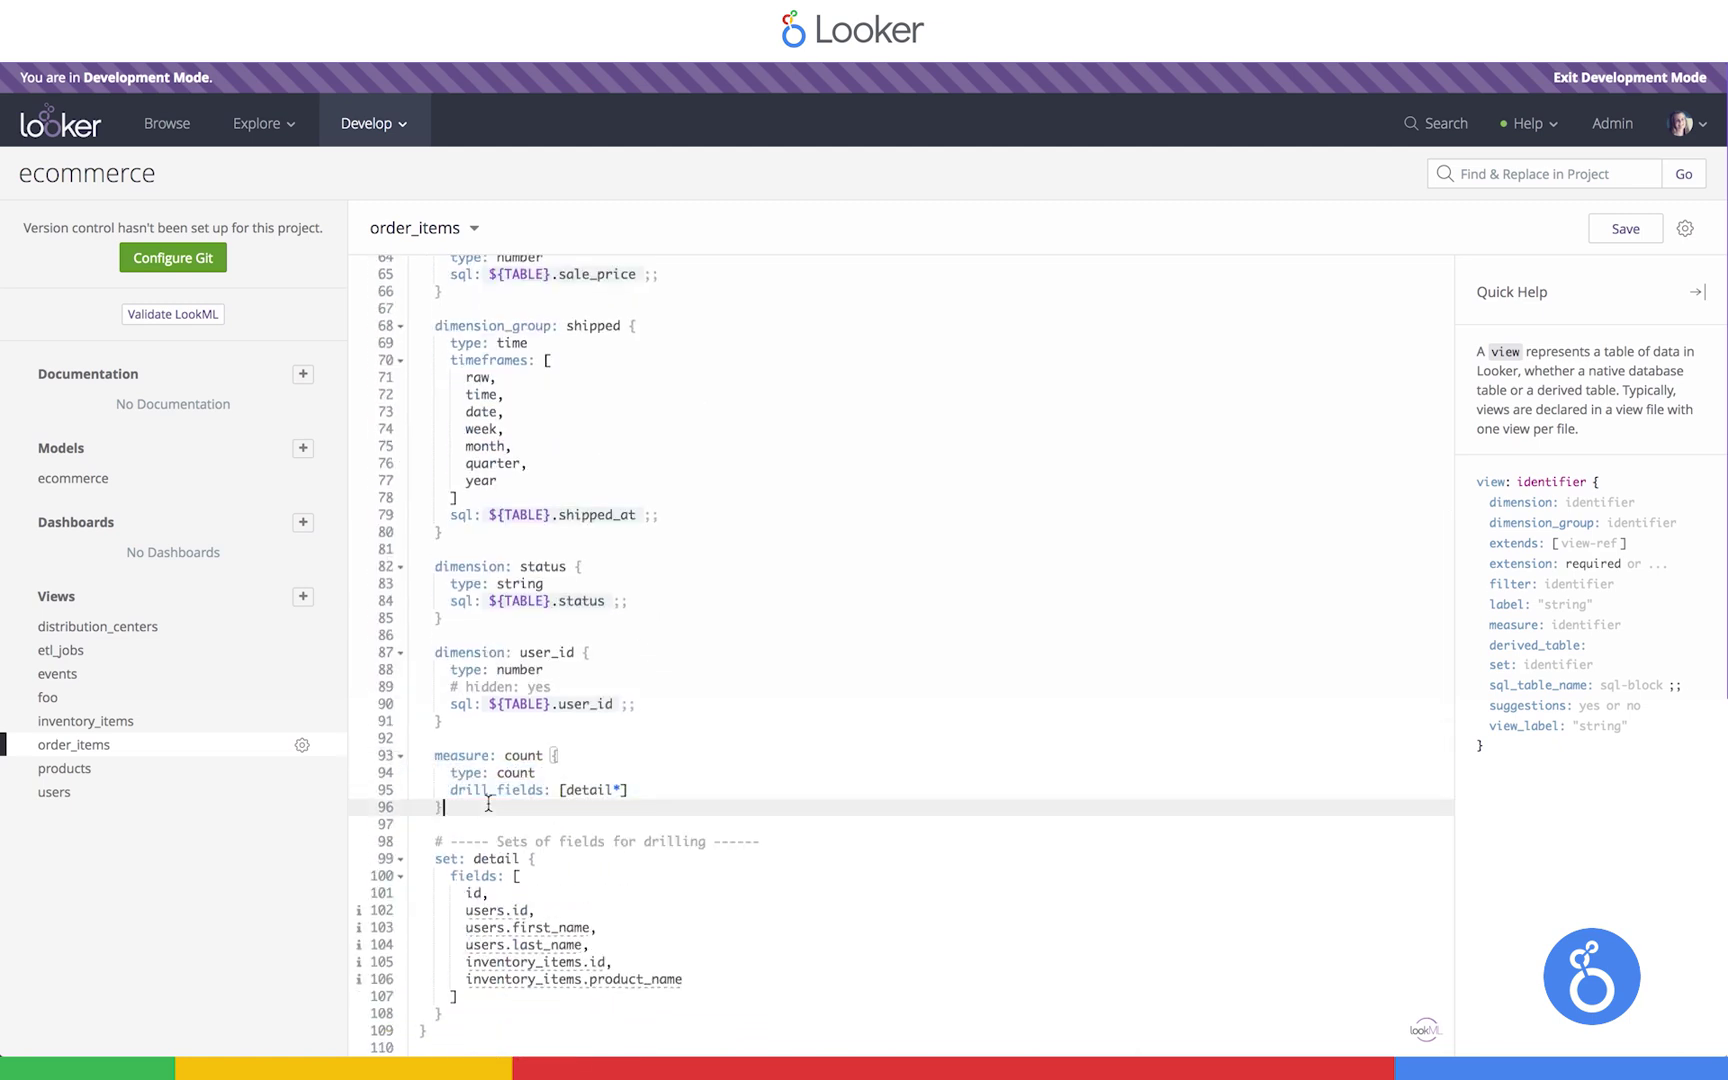
left_click(122, 479)
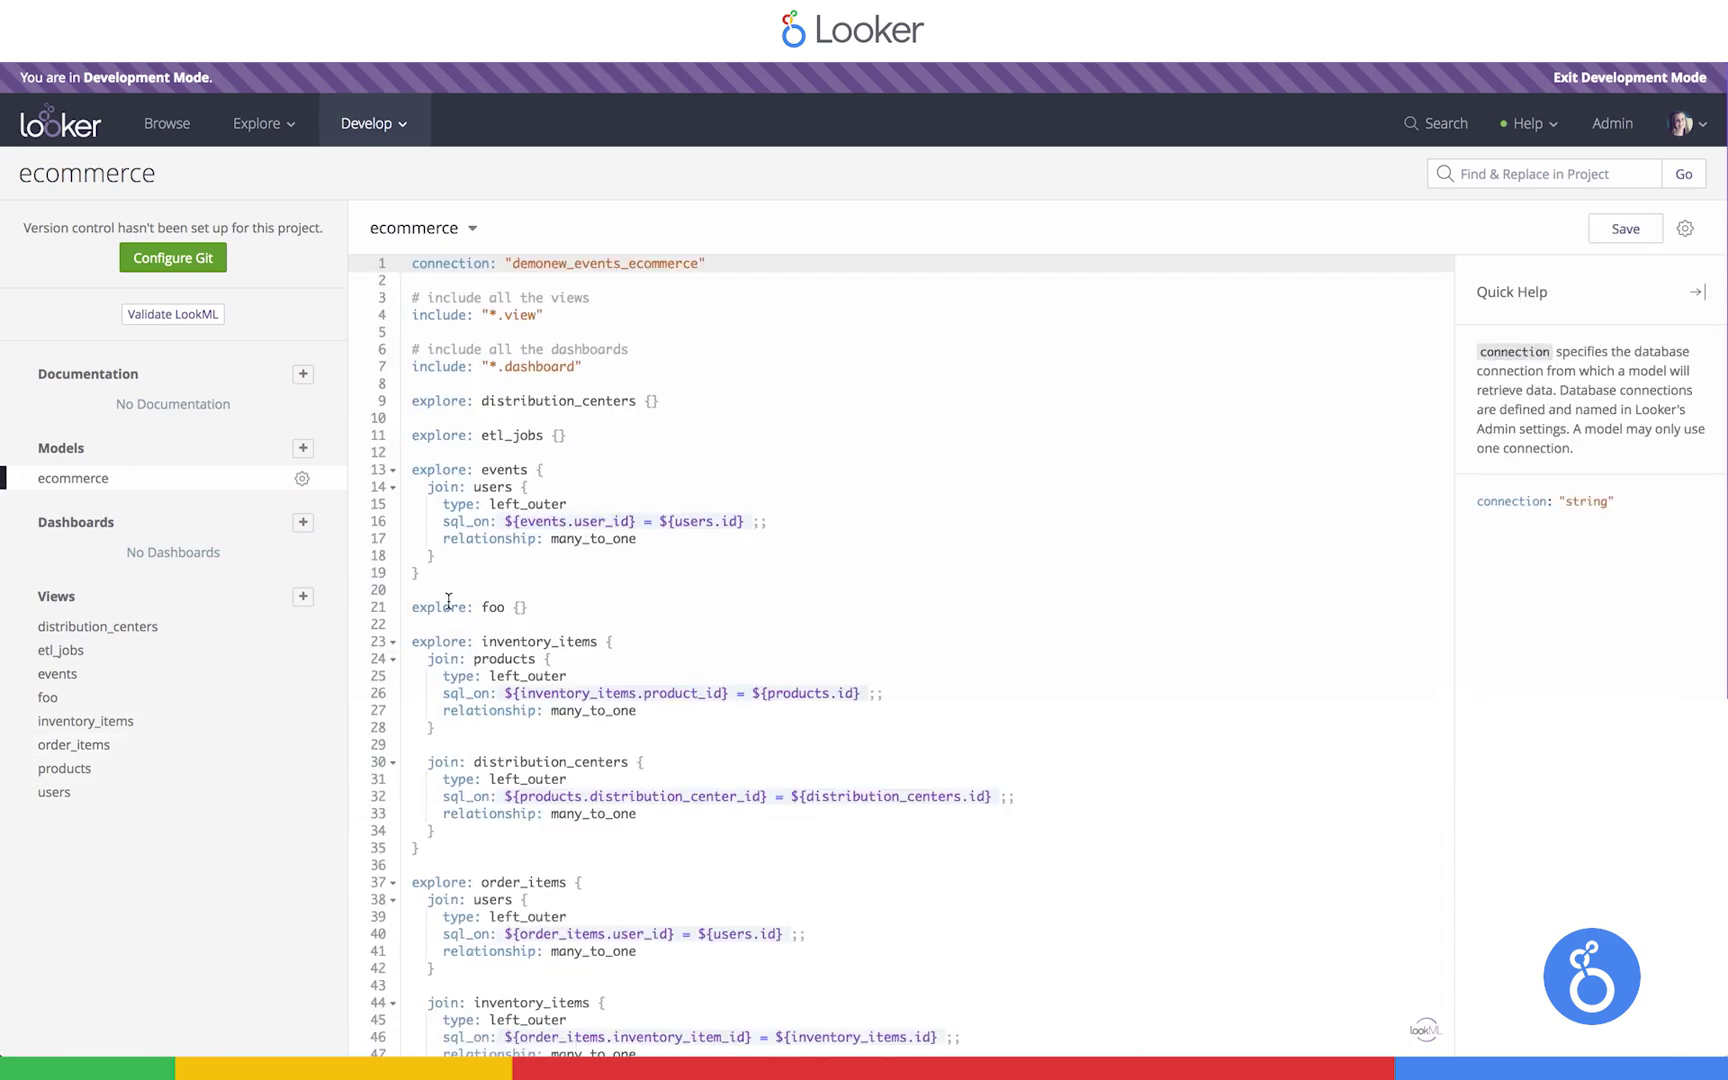
scroll(448, 599, "down", 5)
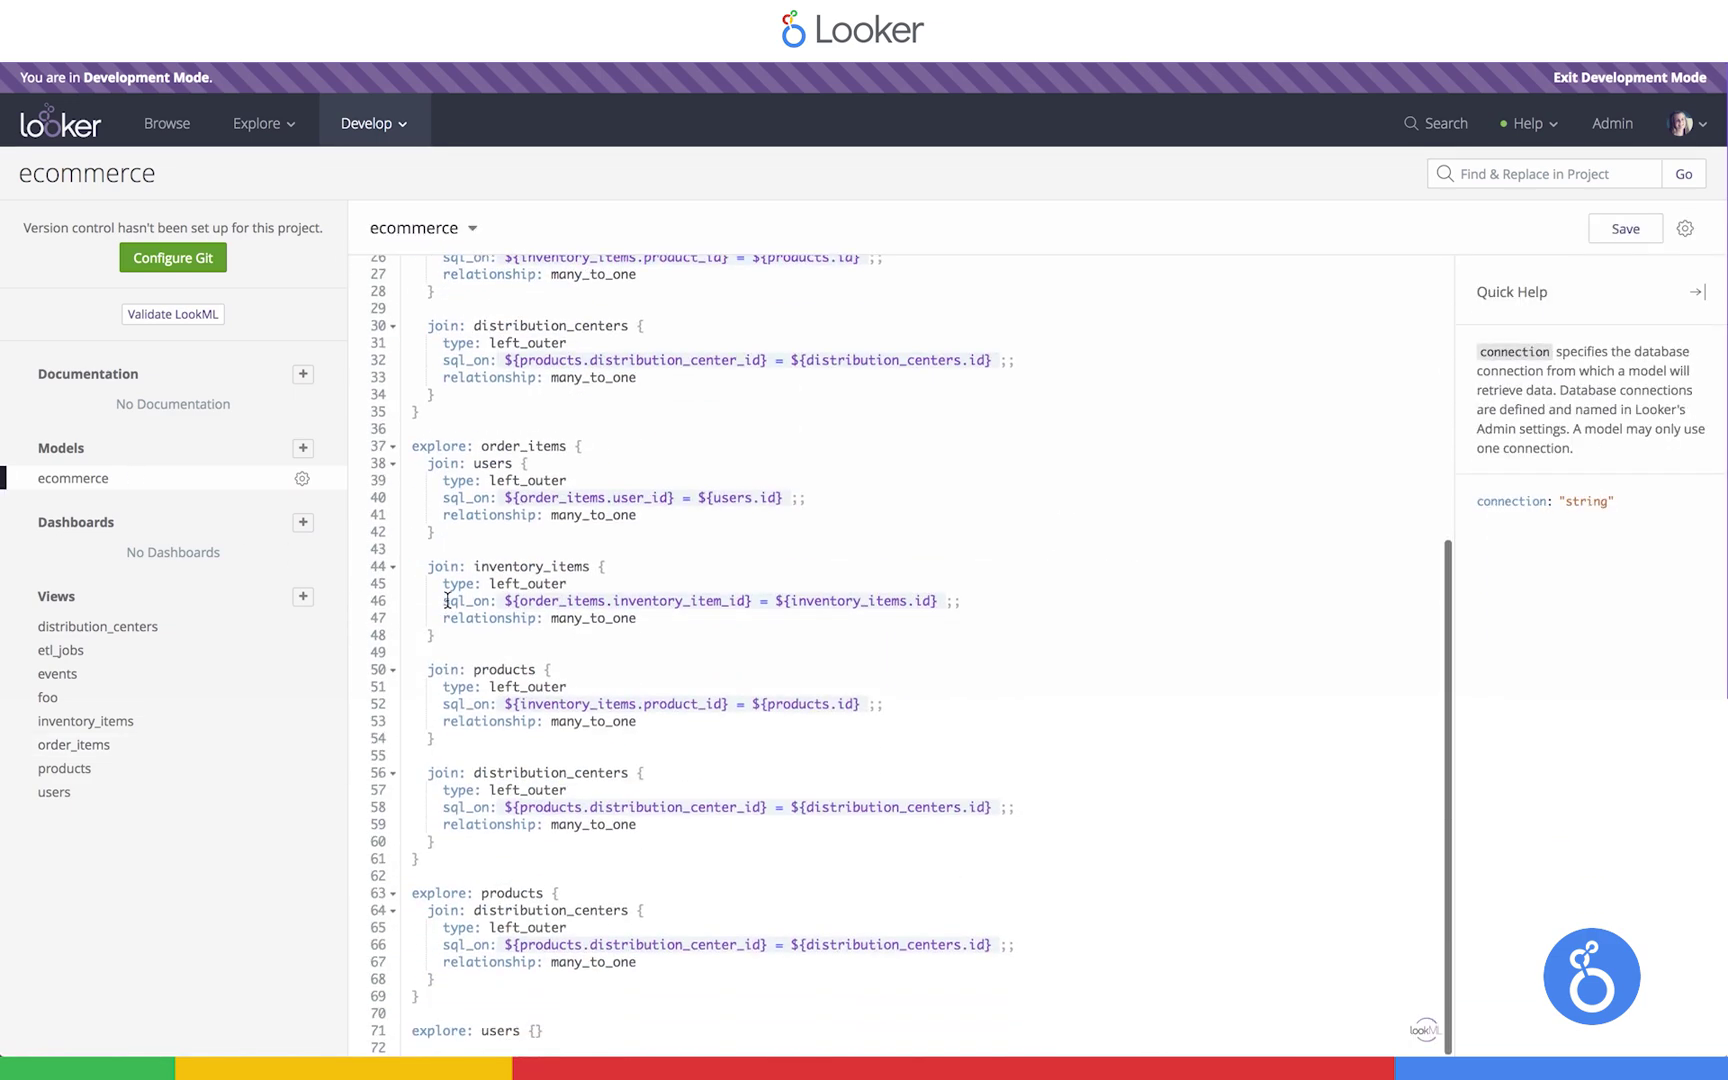
left_click(441, 434)
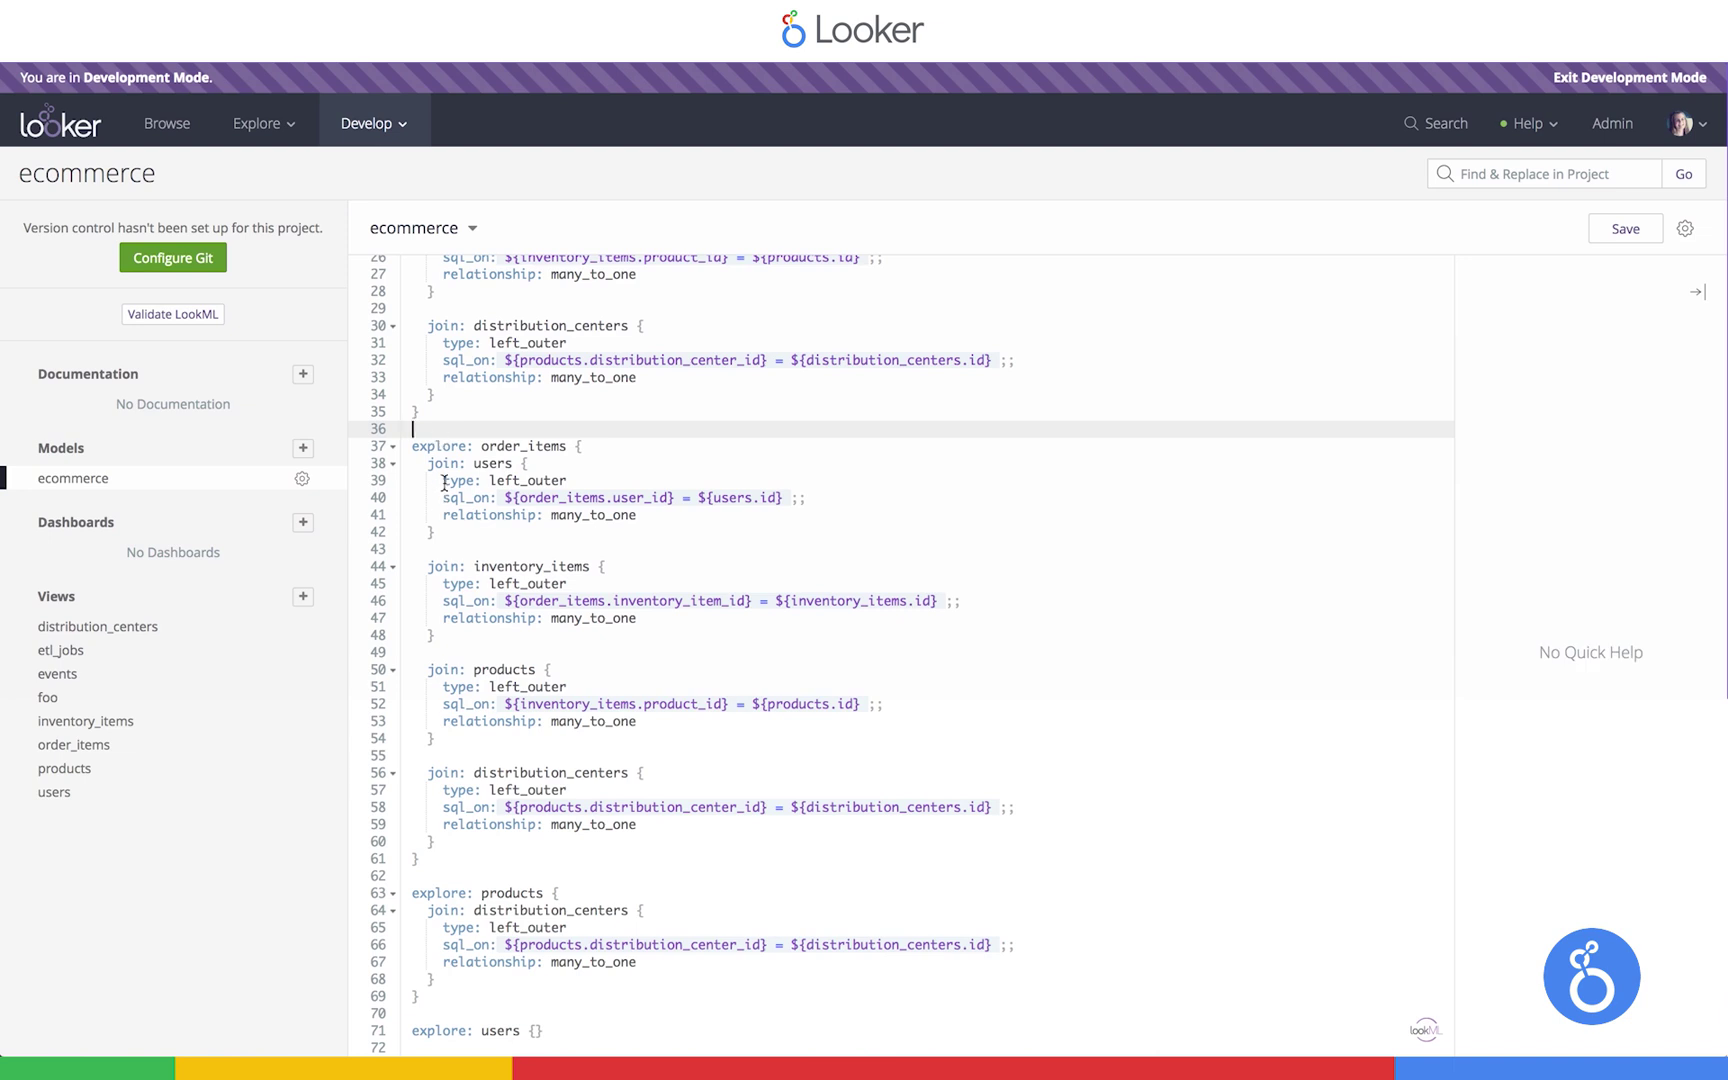
left_click(491, 464)
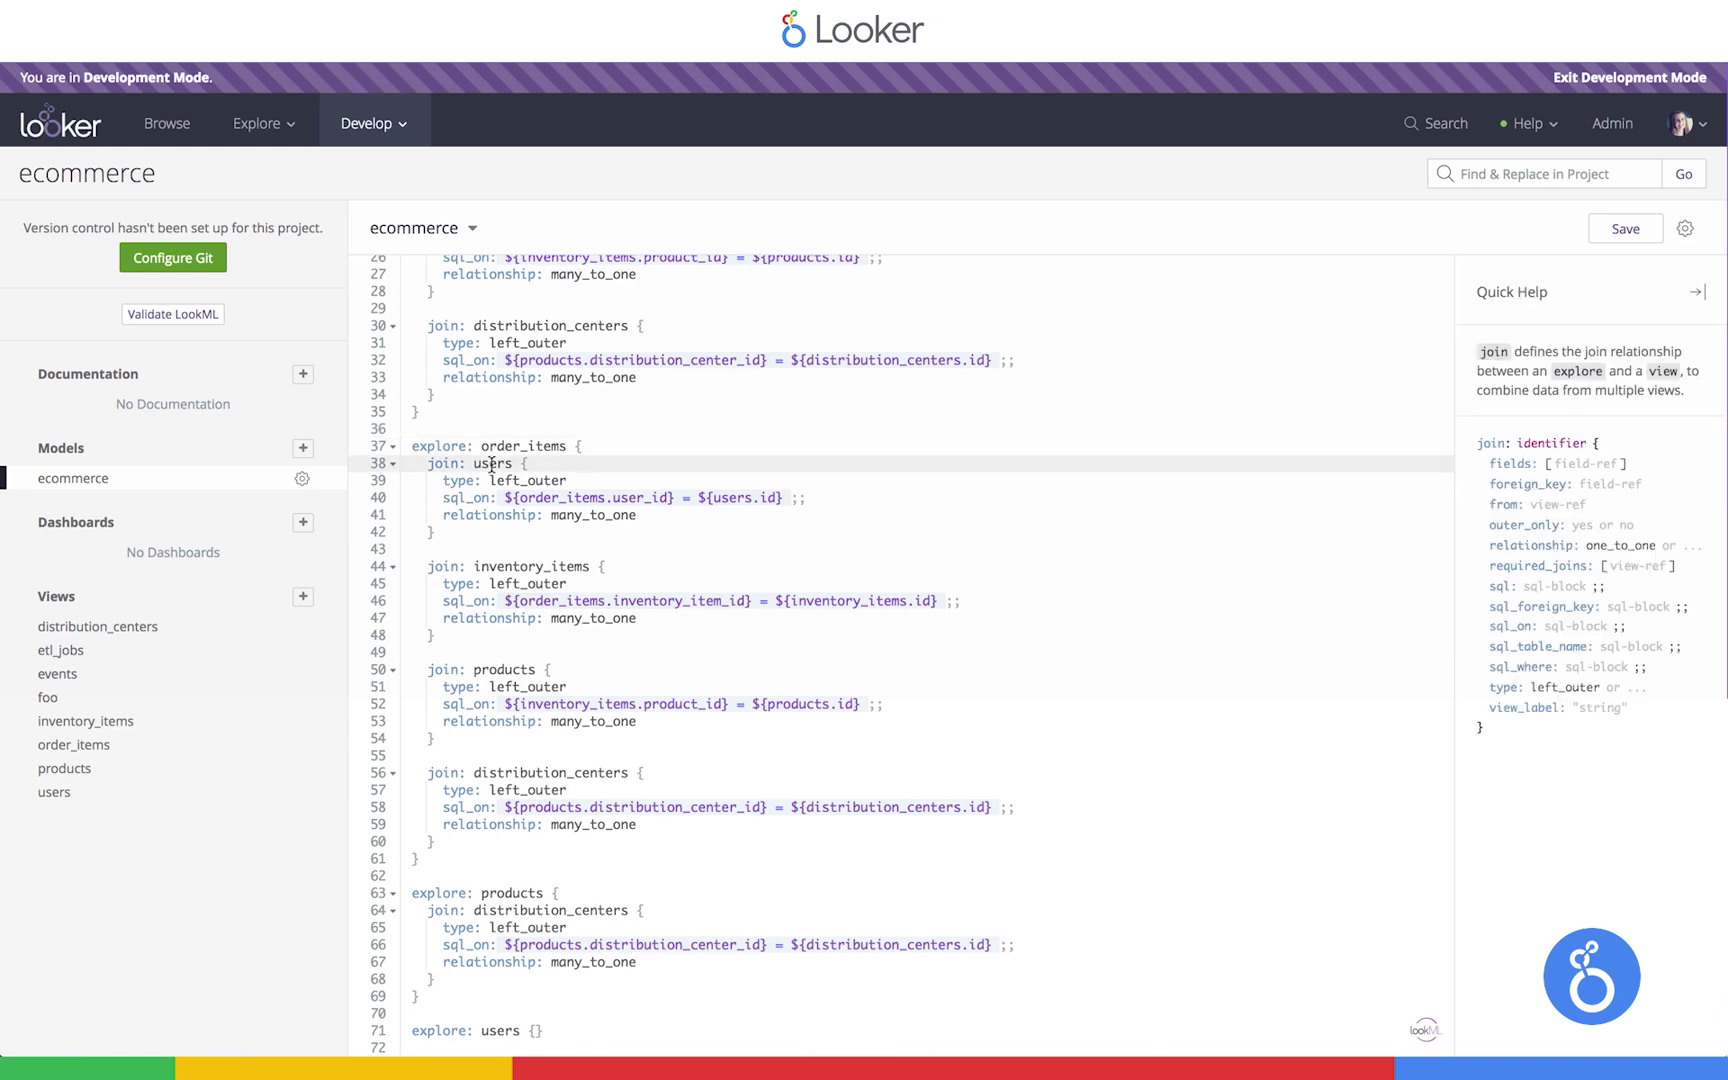
left_click(781, 498)
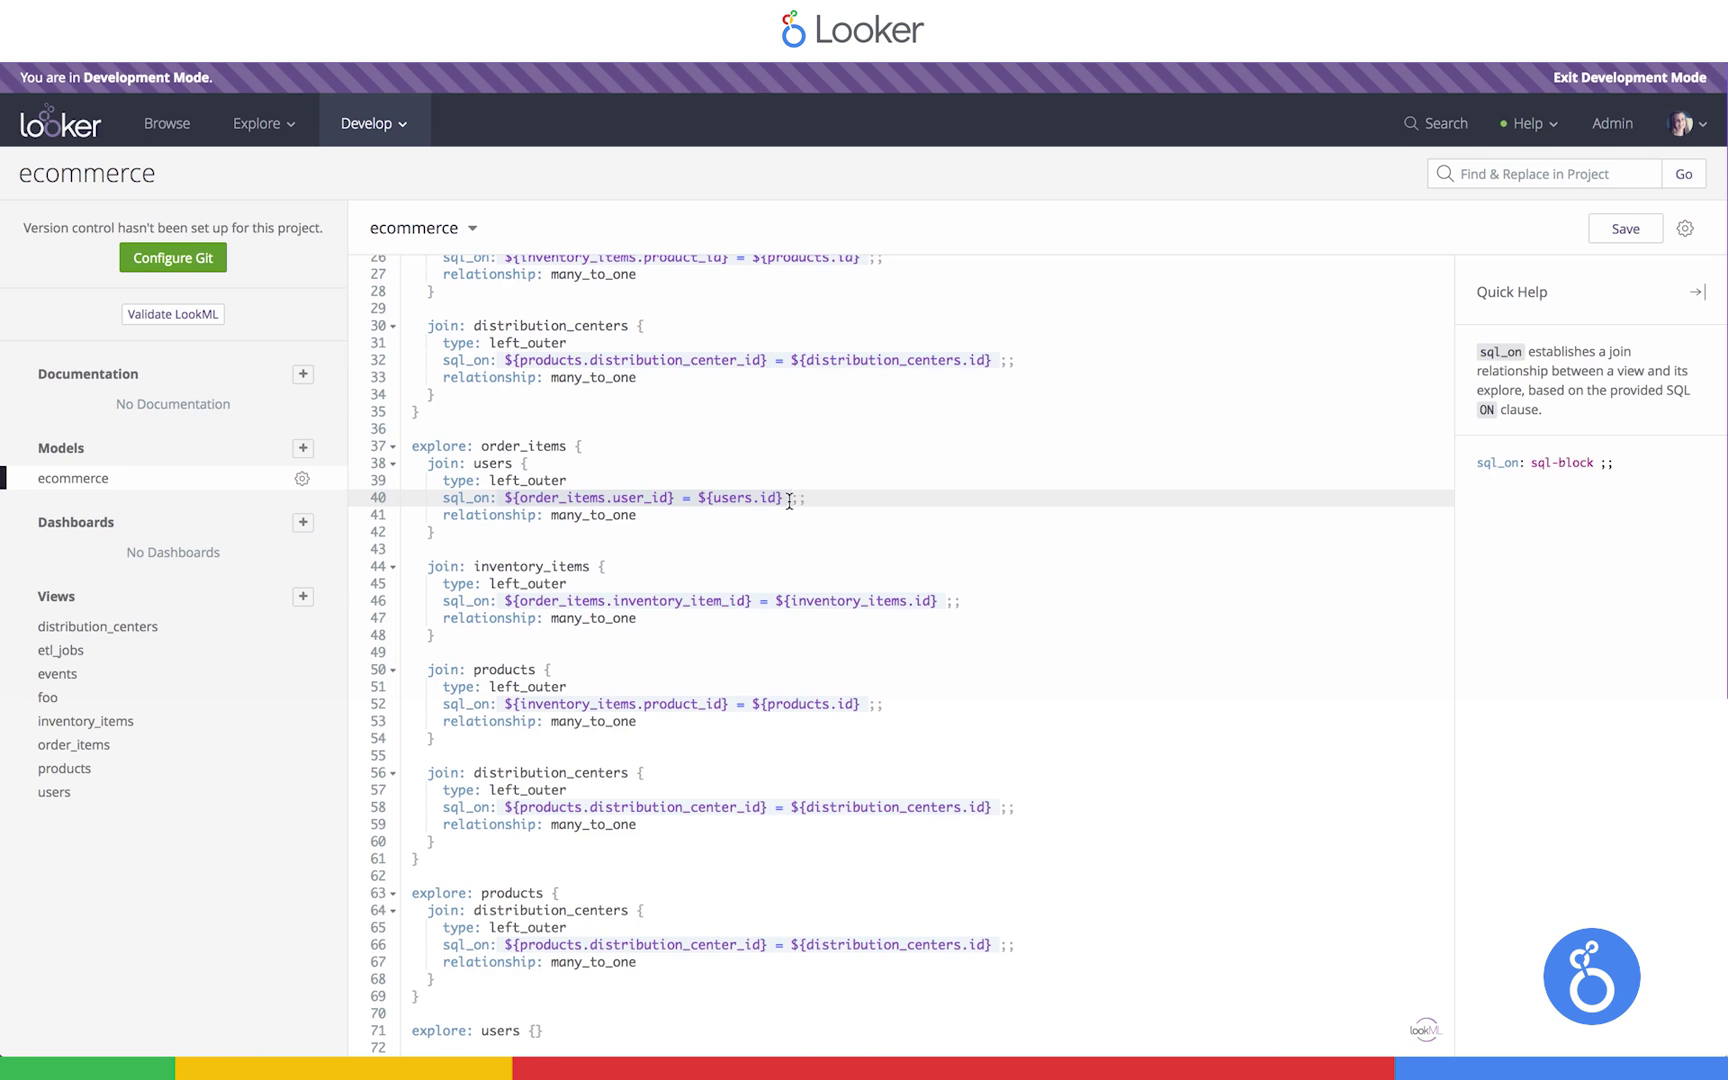
scroll(789, 501, "up", 2)
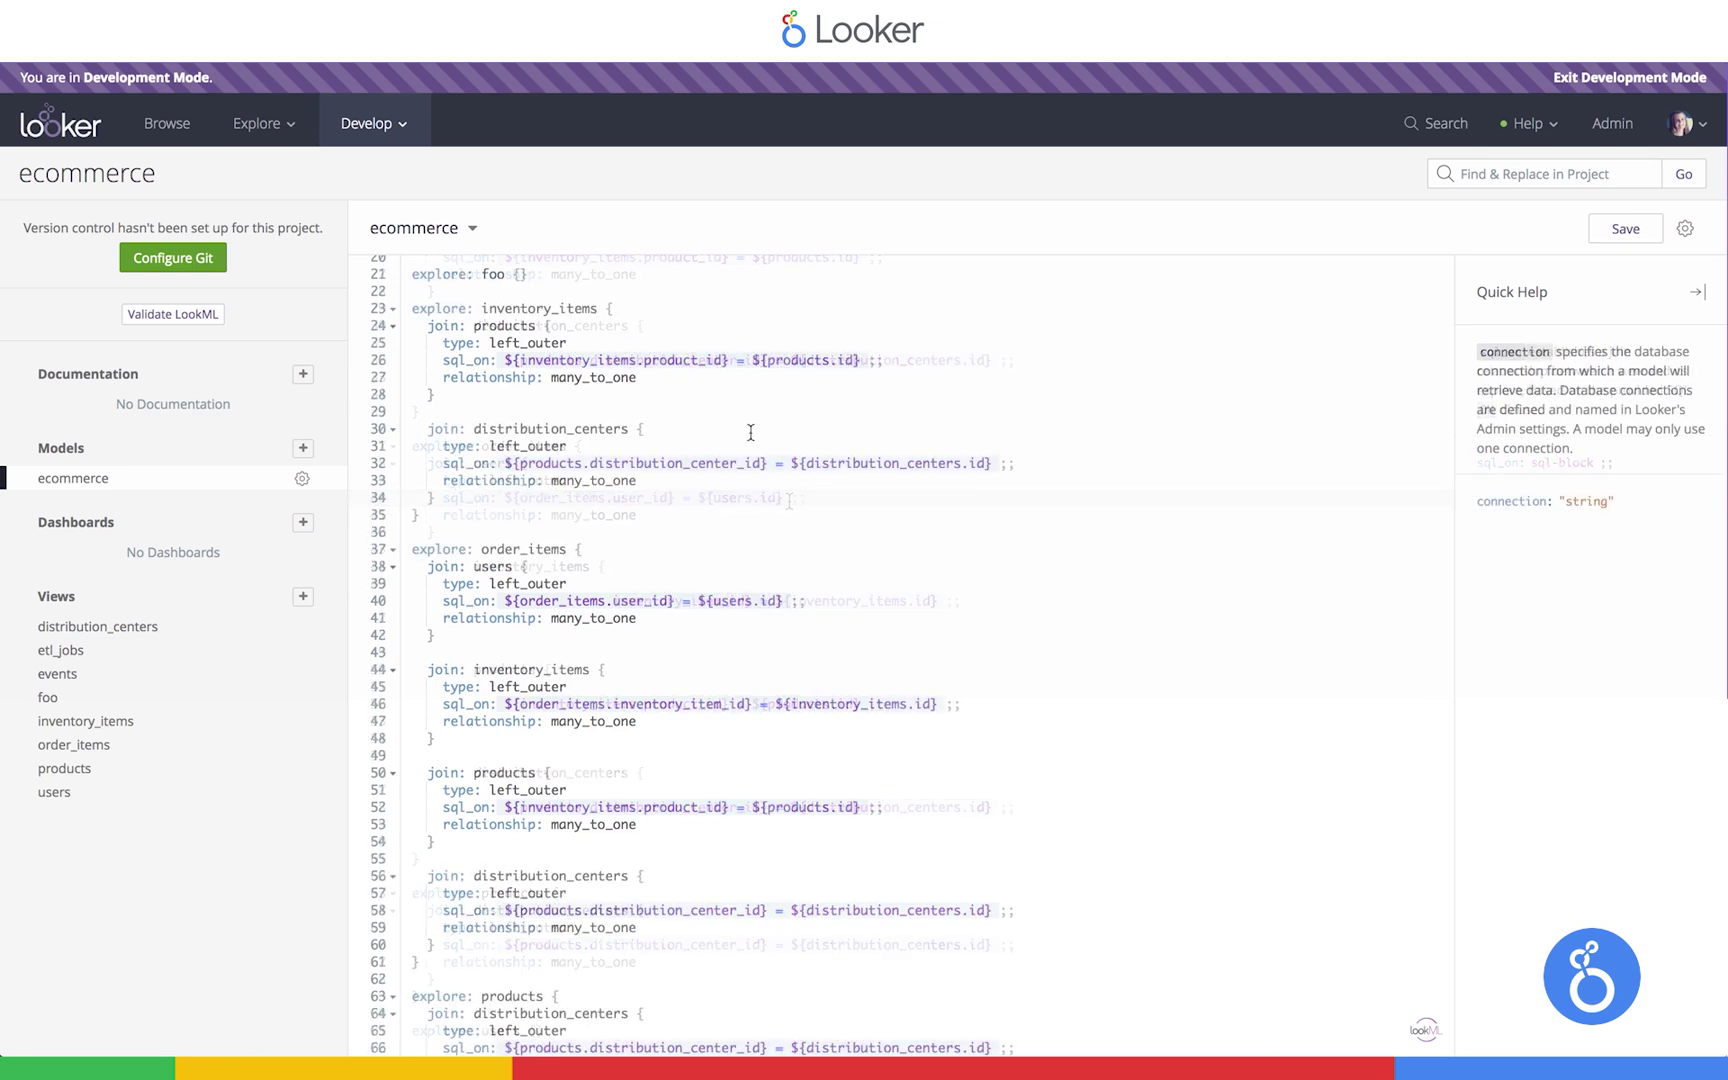
Open the Order Items explore, add the Count measure, and view its generated SQL
left_click(265, 123)
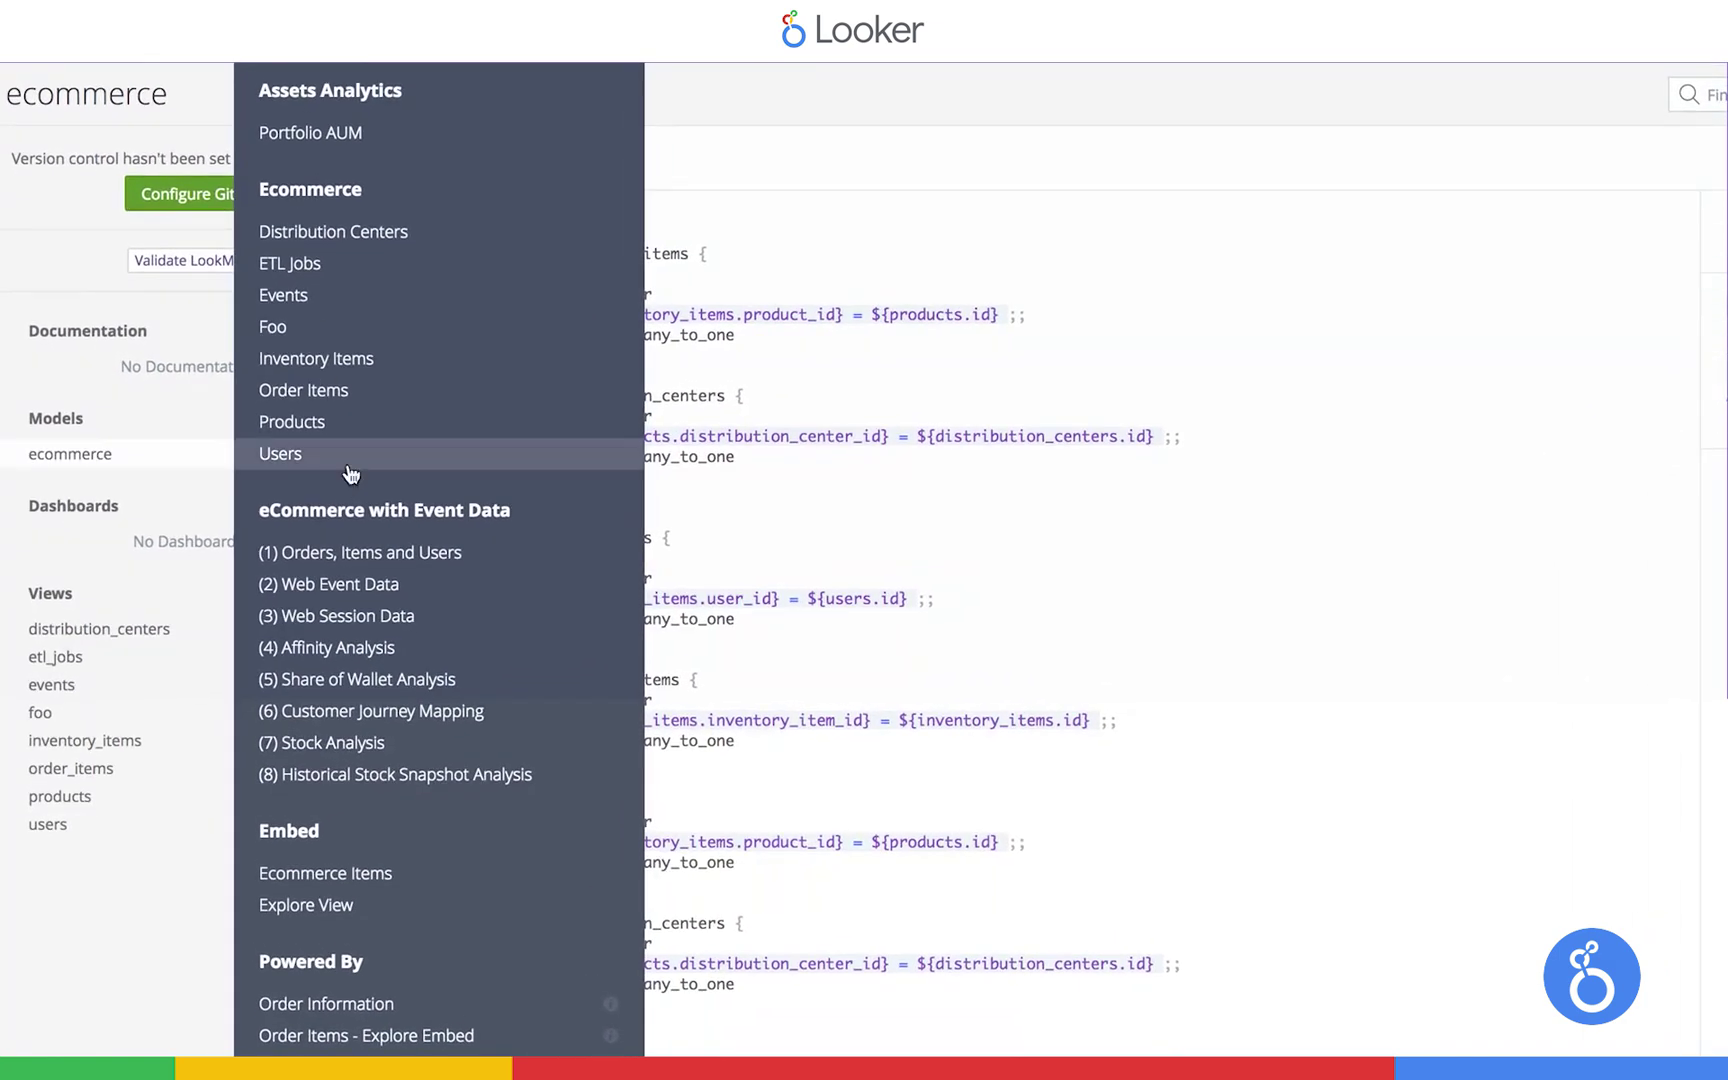
left_click(340, 392)
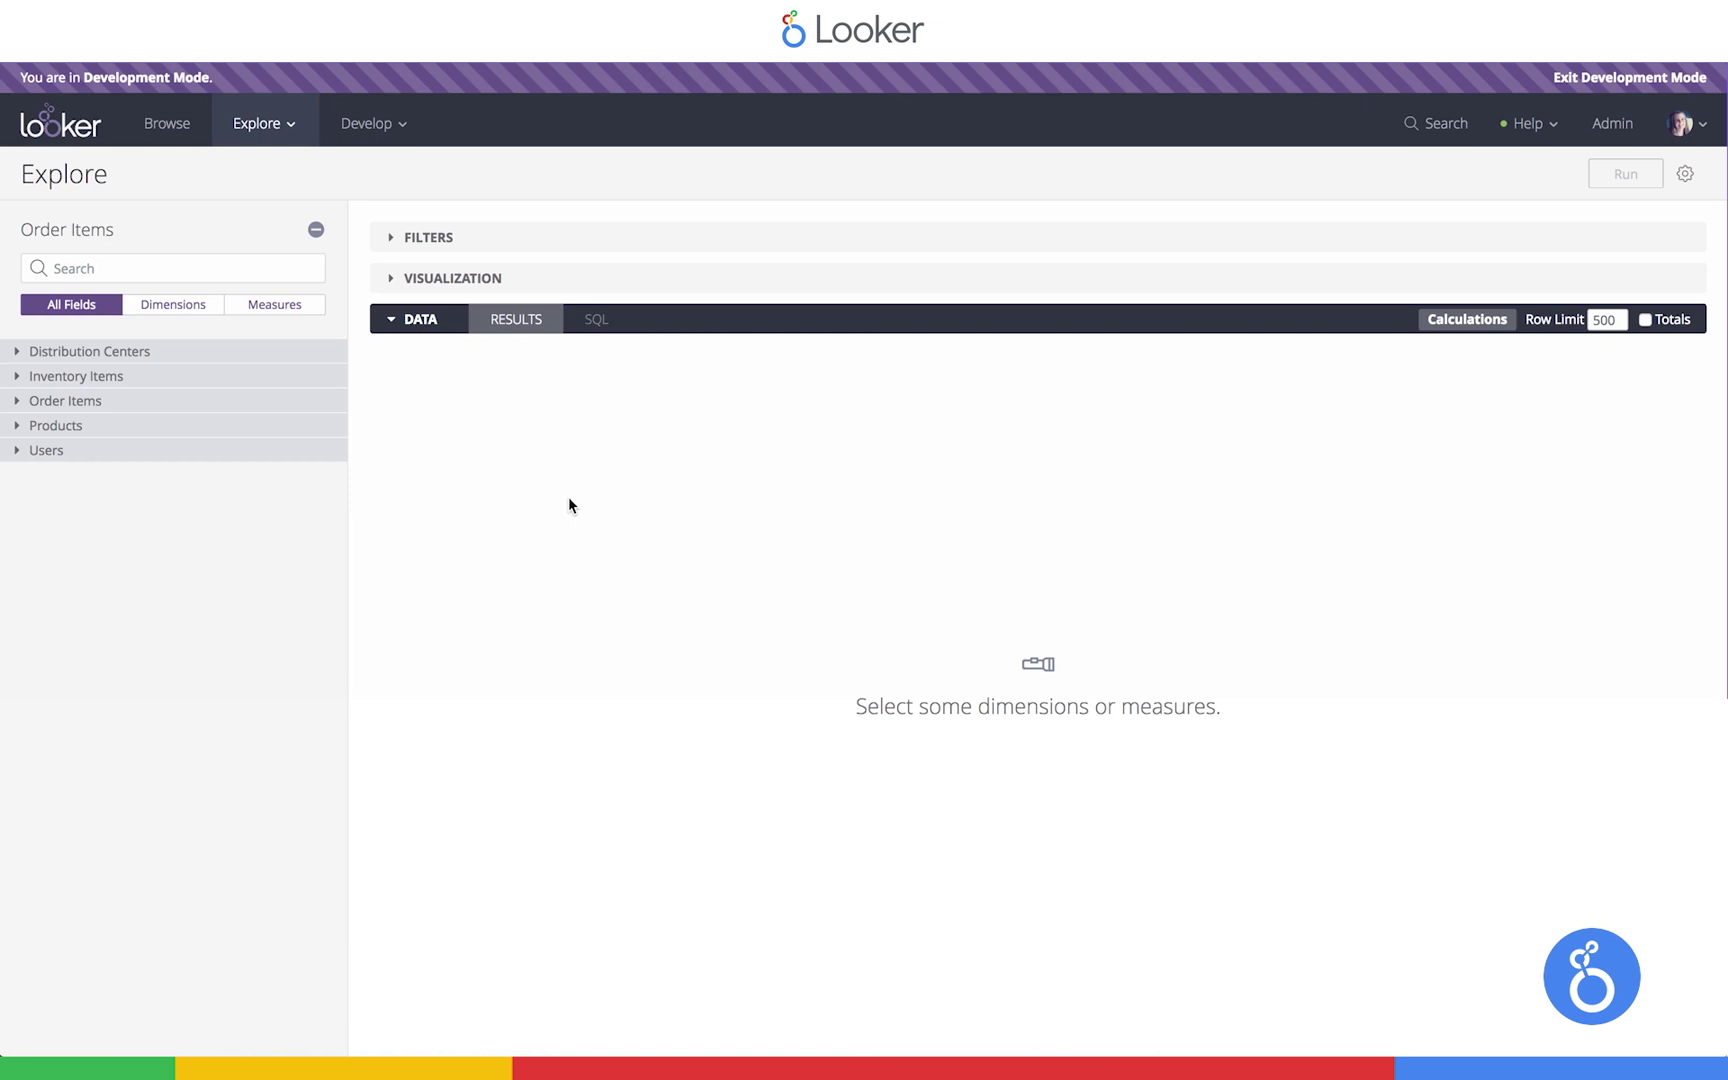
left_click(62, 400)
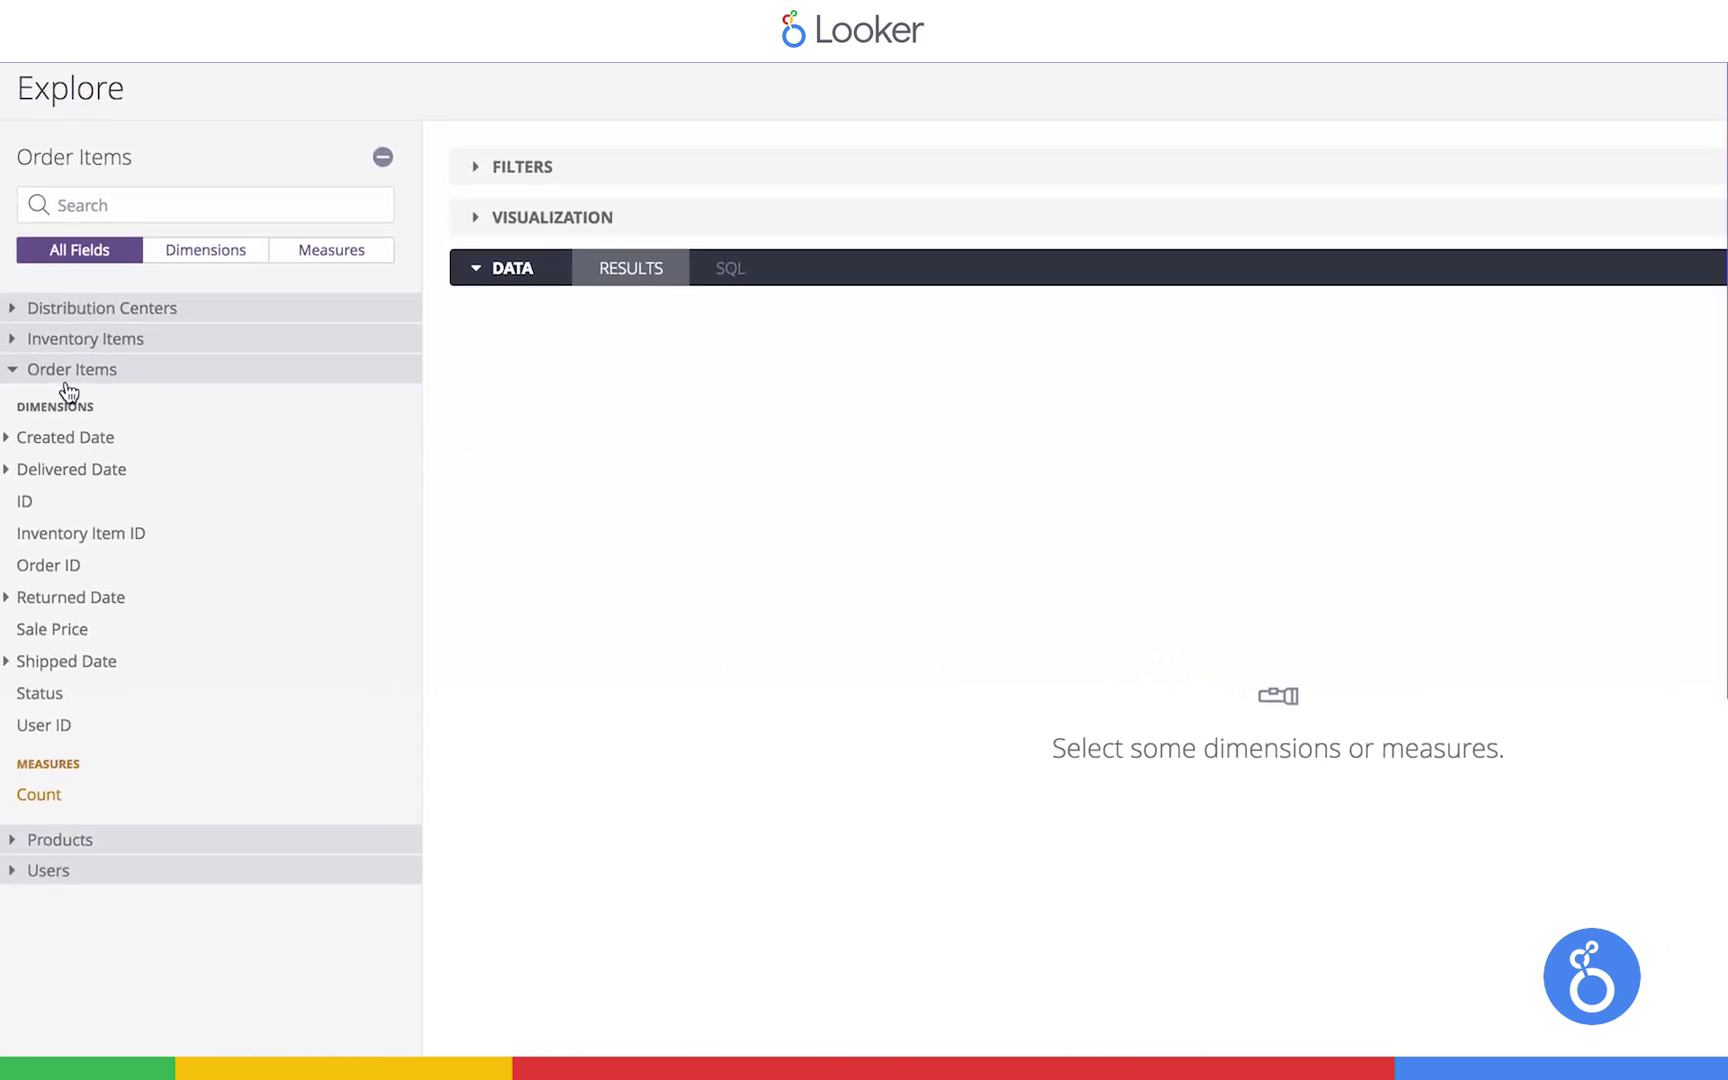
left_click(50, 447)
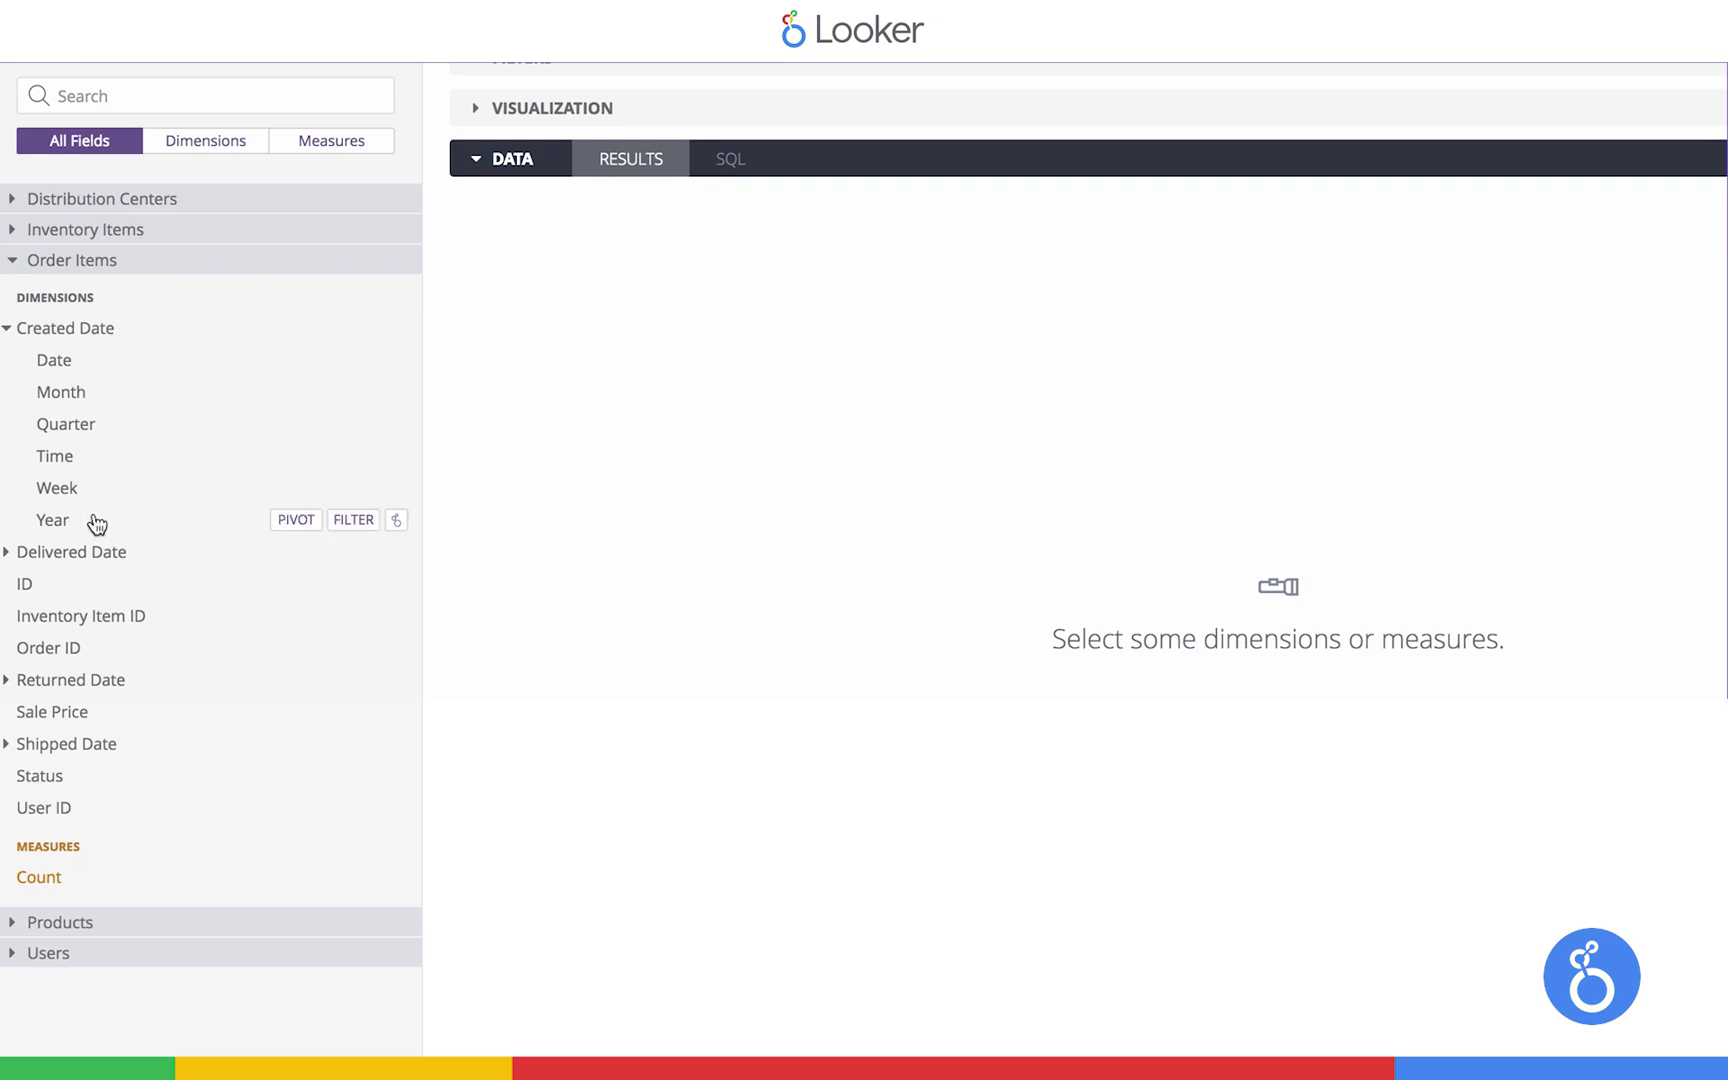
left_click(48, 882)
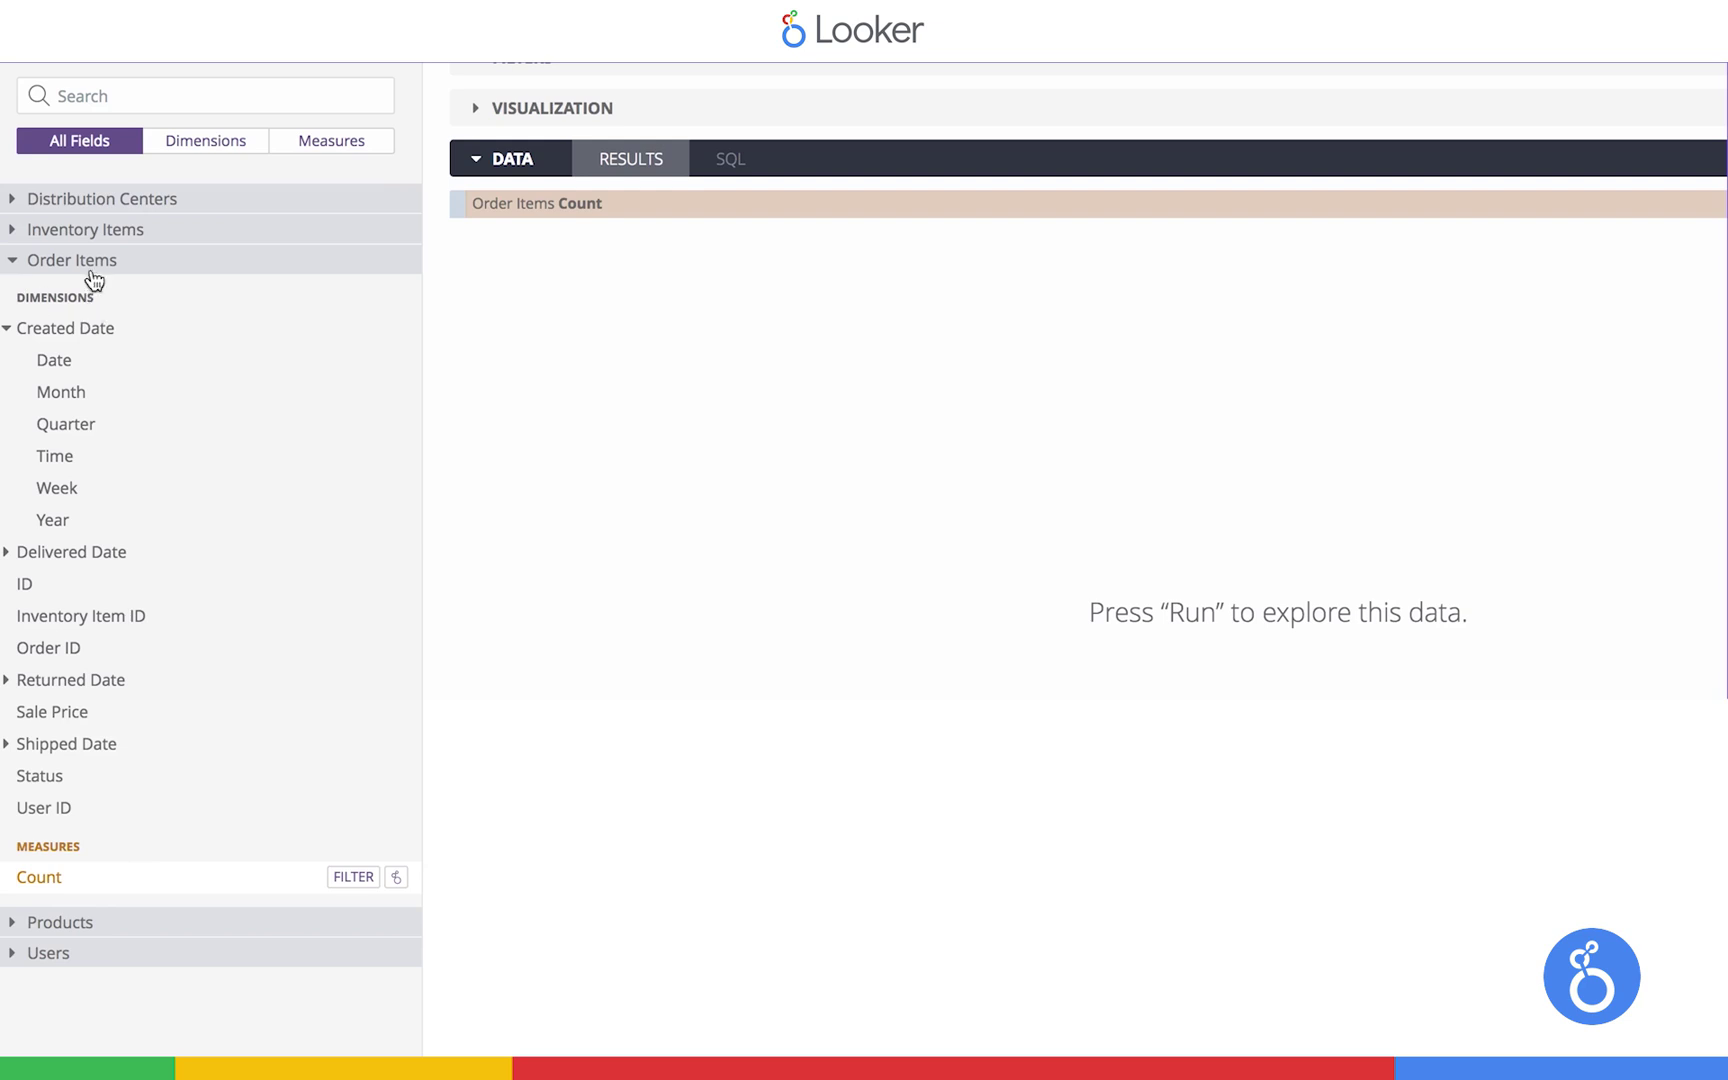
left_click(731, 170)
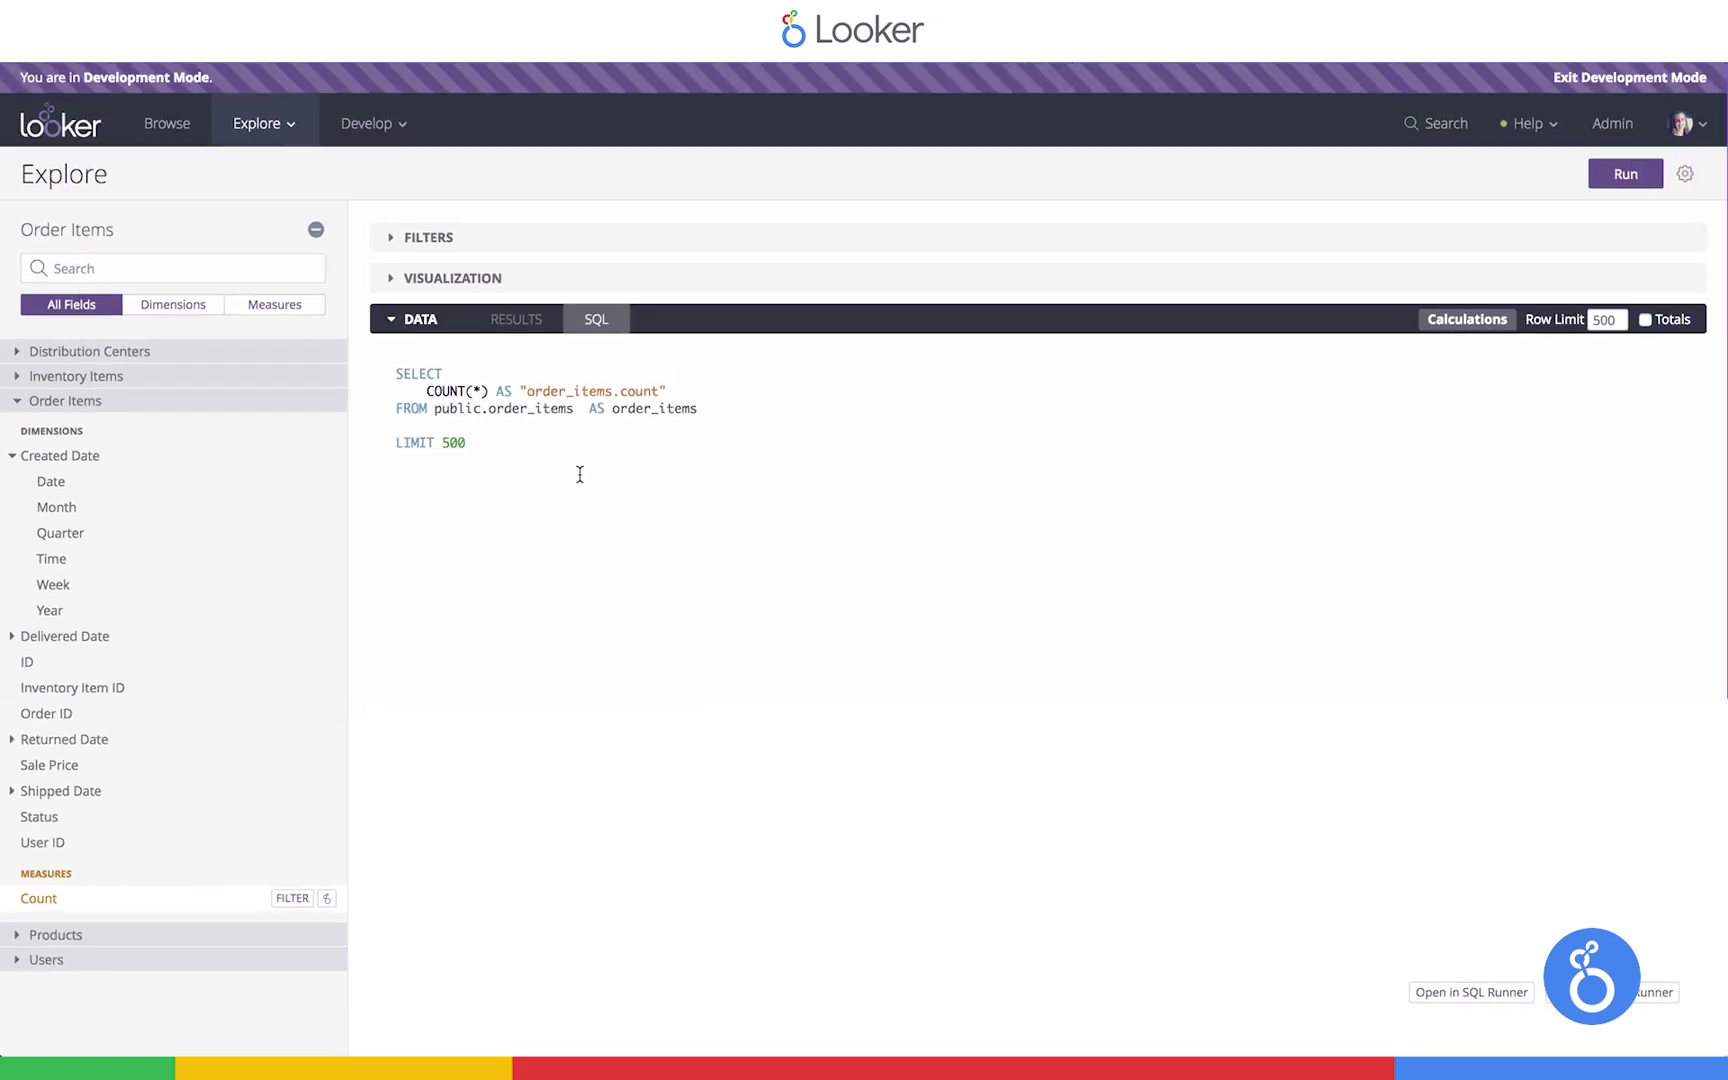
Run the Count query, add Created Date > Date, and inspect the date-grouped SQL
left_click(1626, 175)
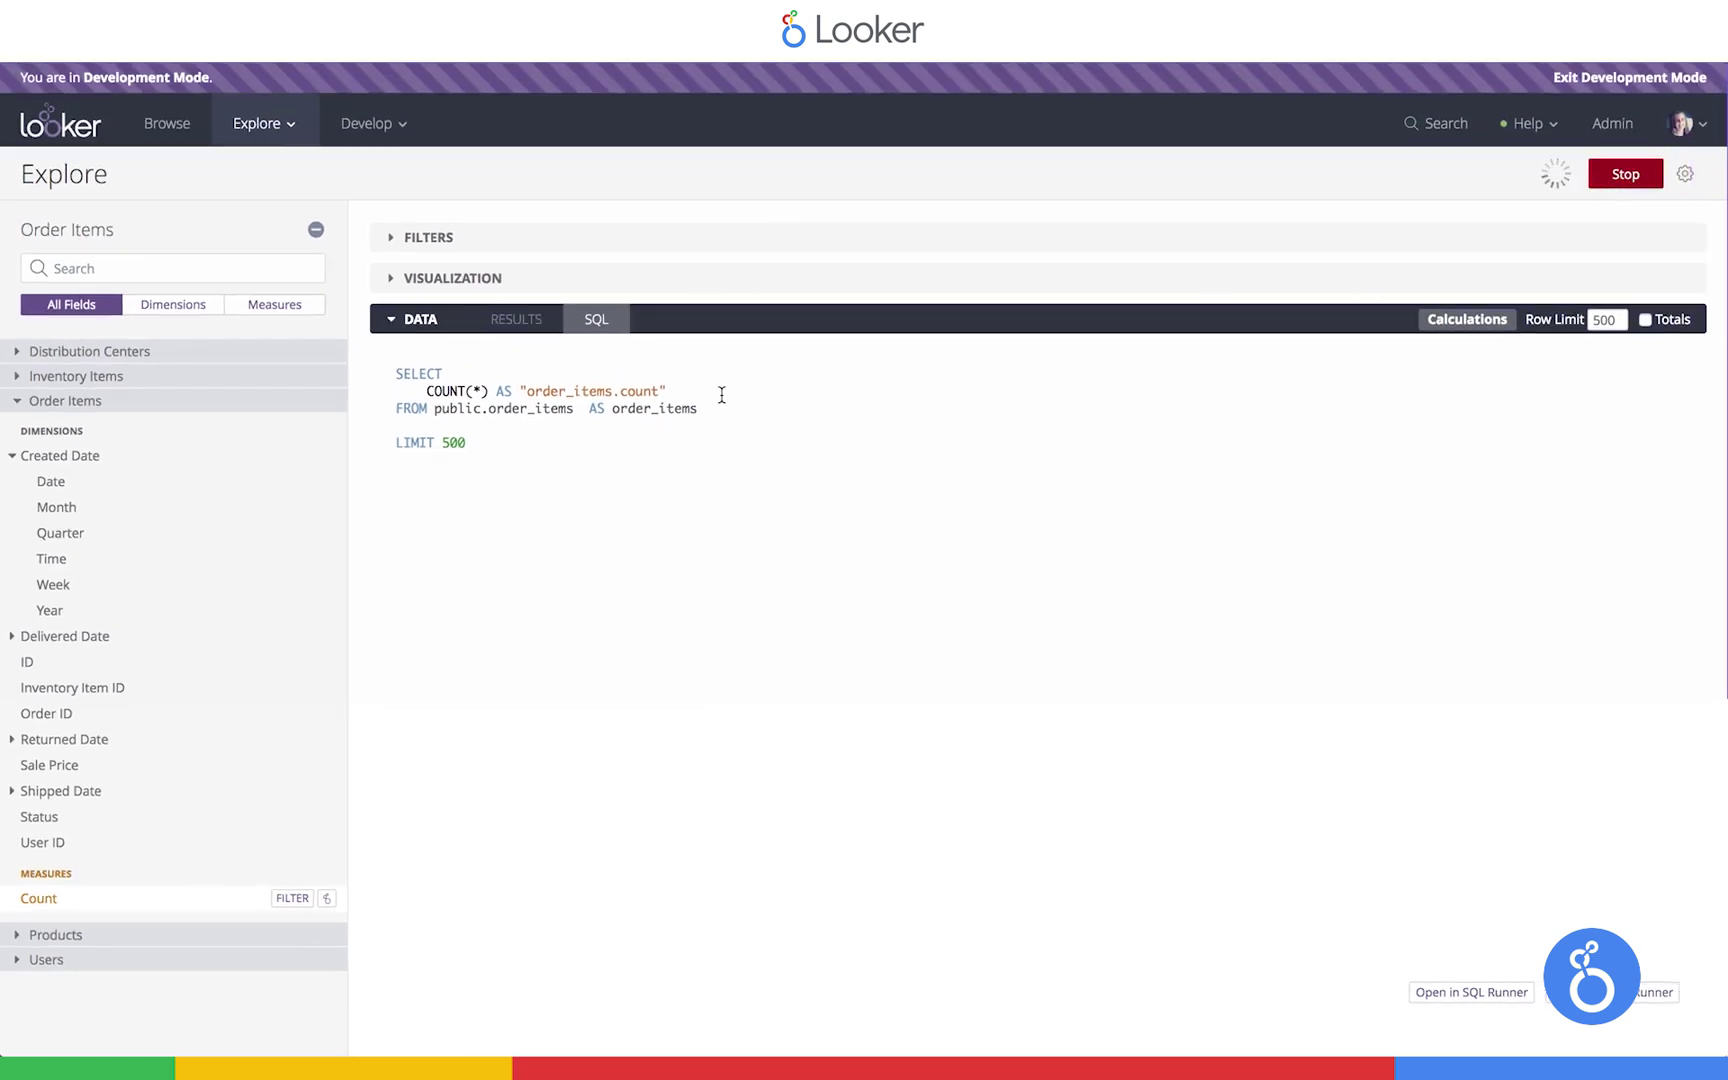
left_click(515, 334)
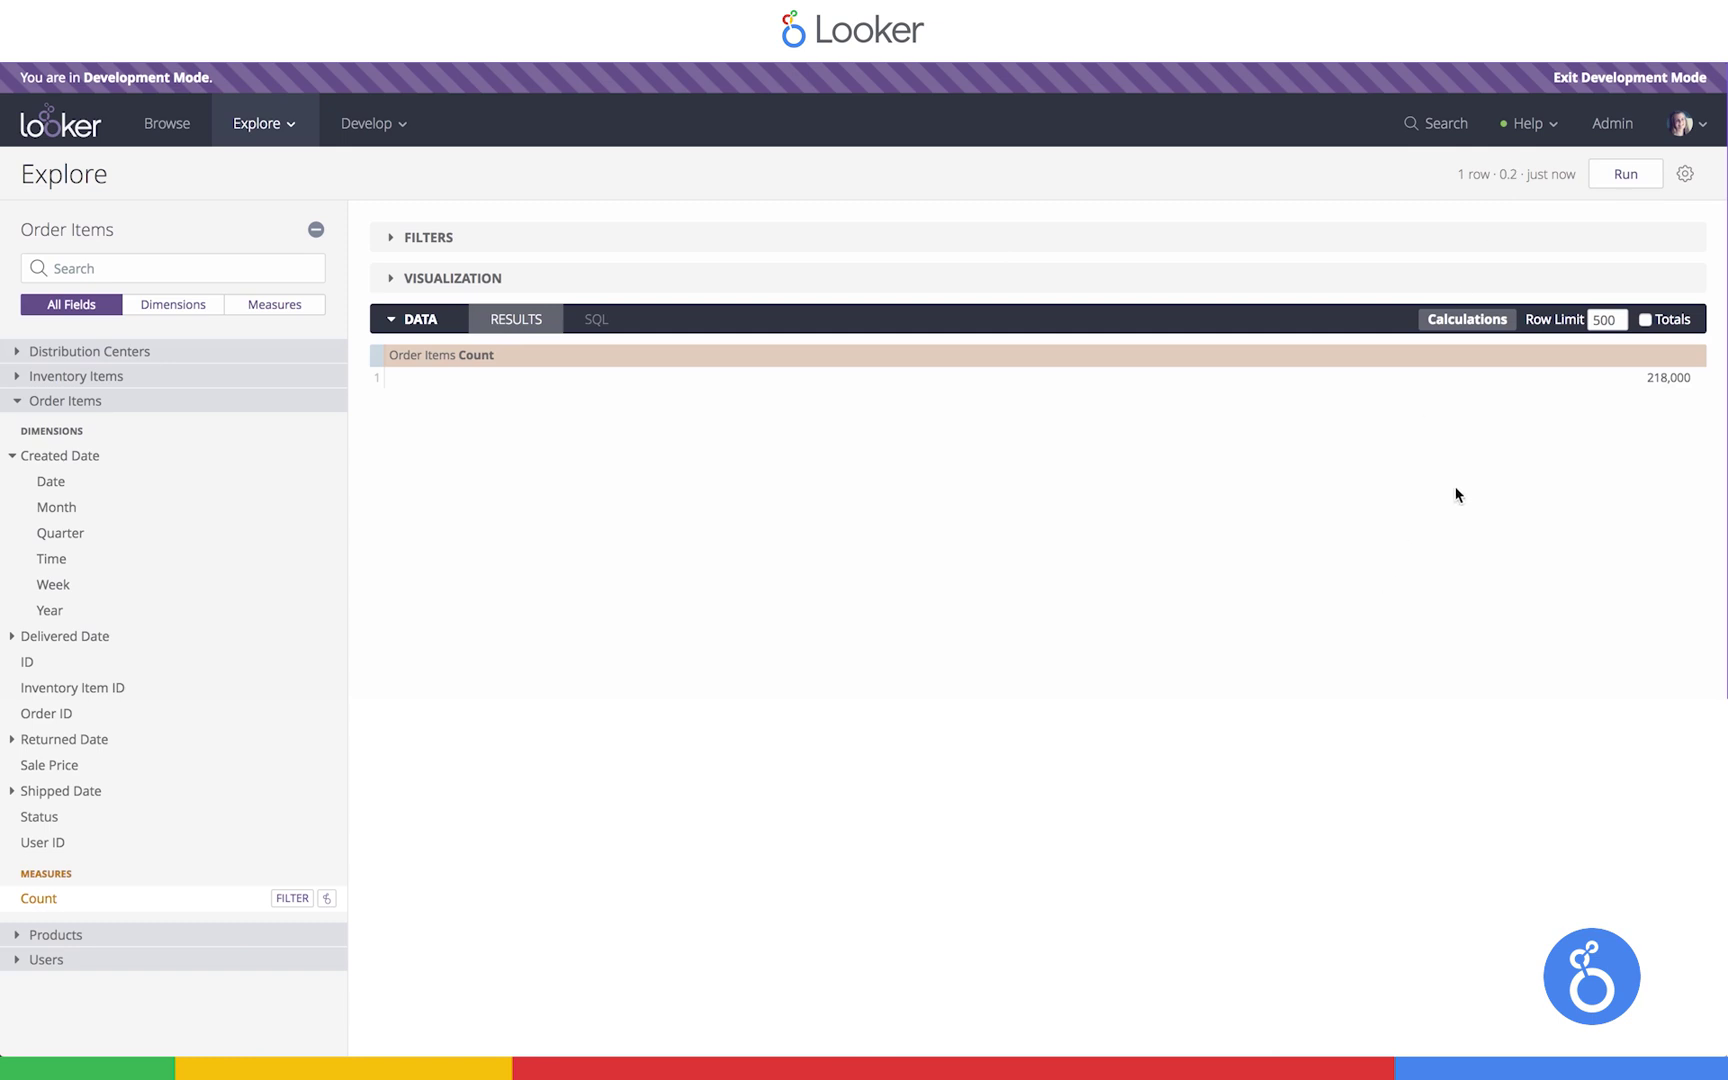
left_click(86, 487)
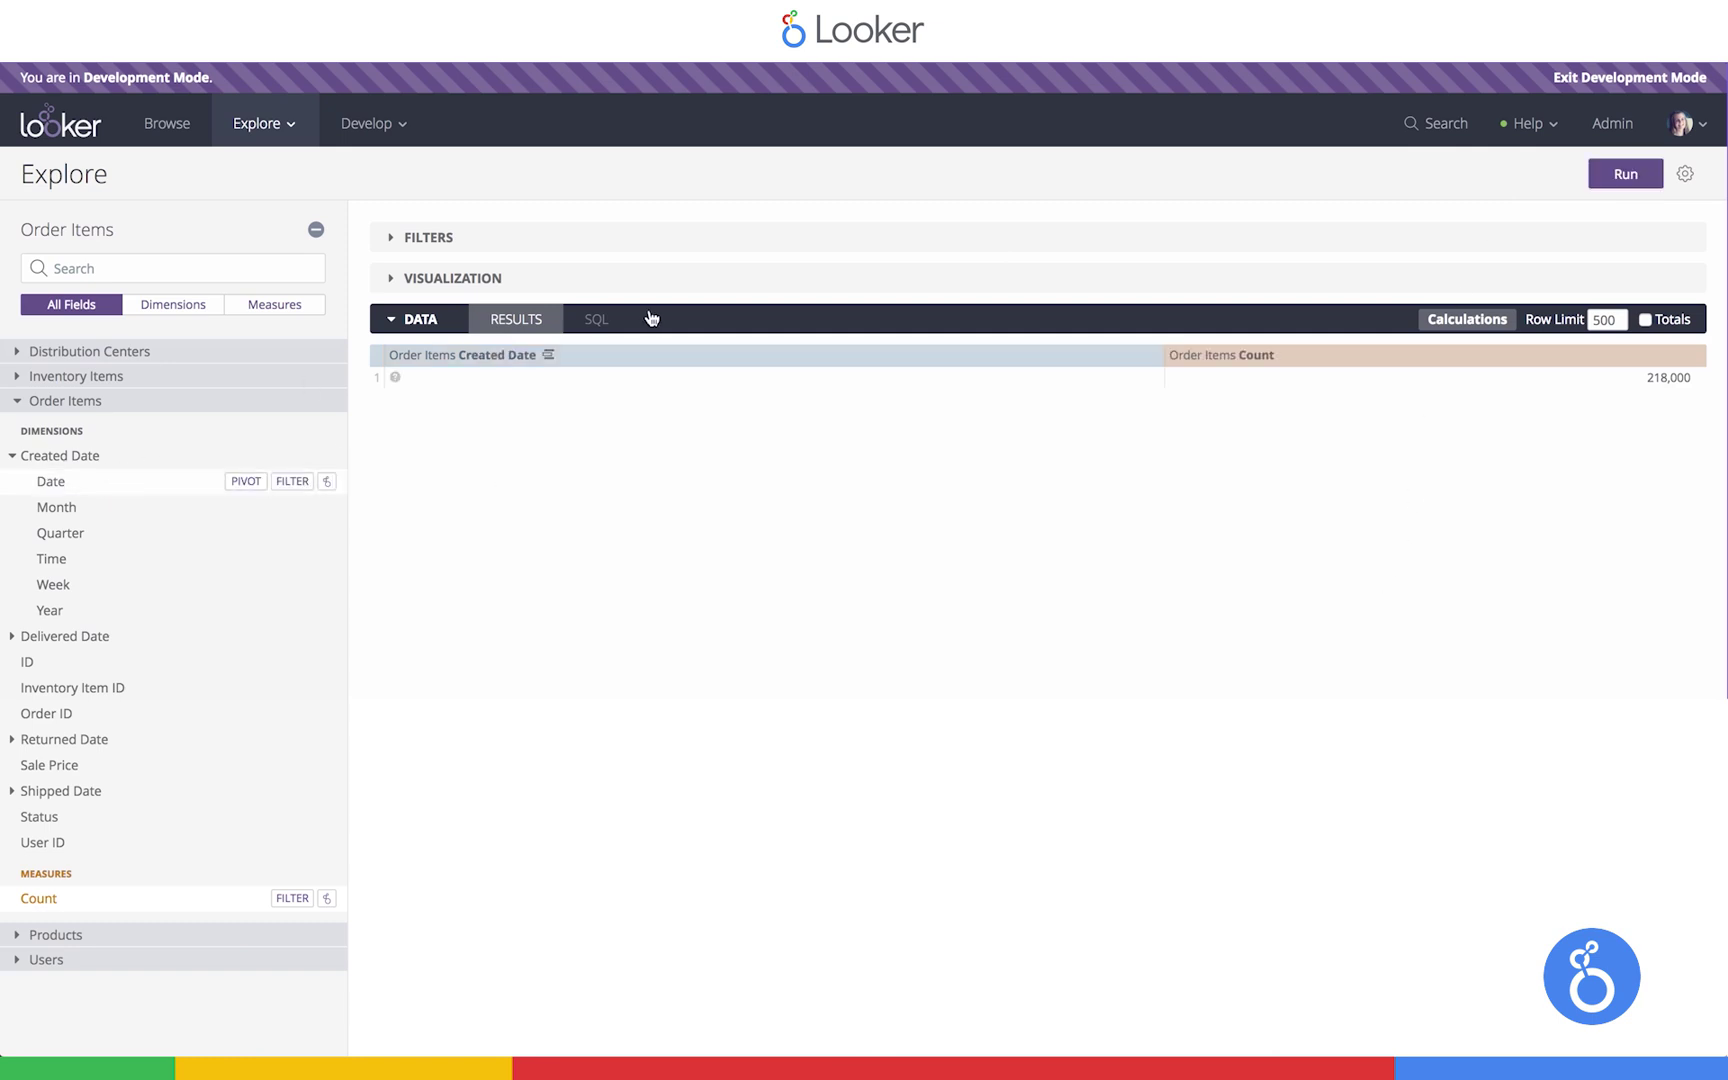
left_click(596, 319)
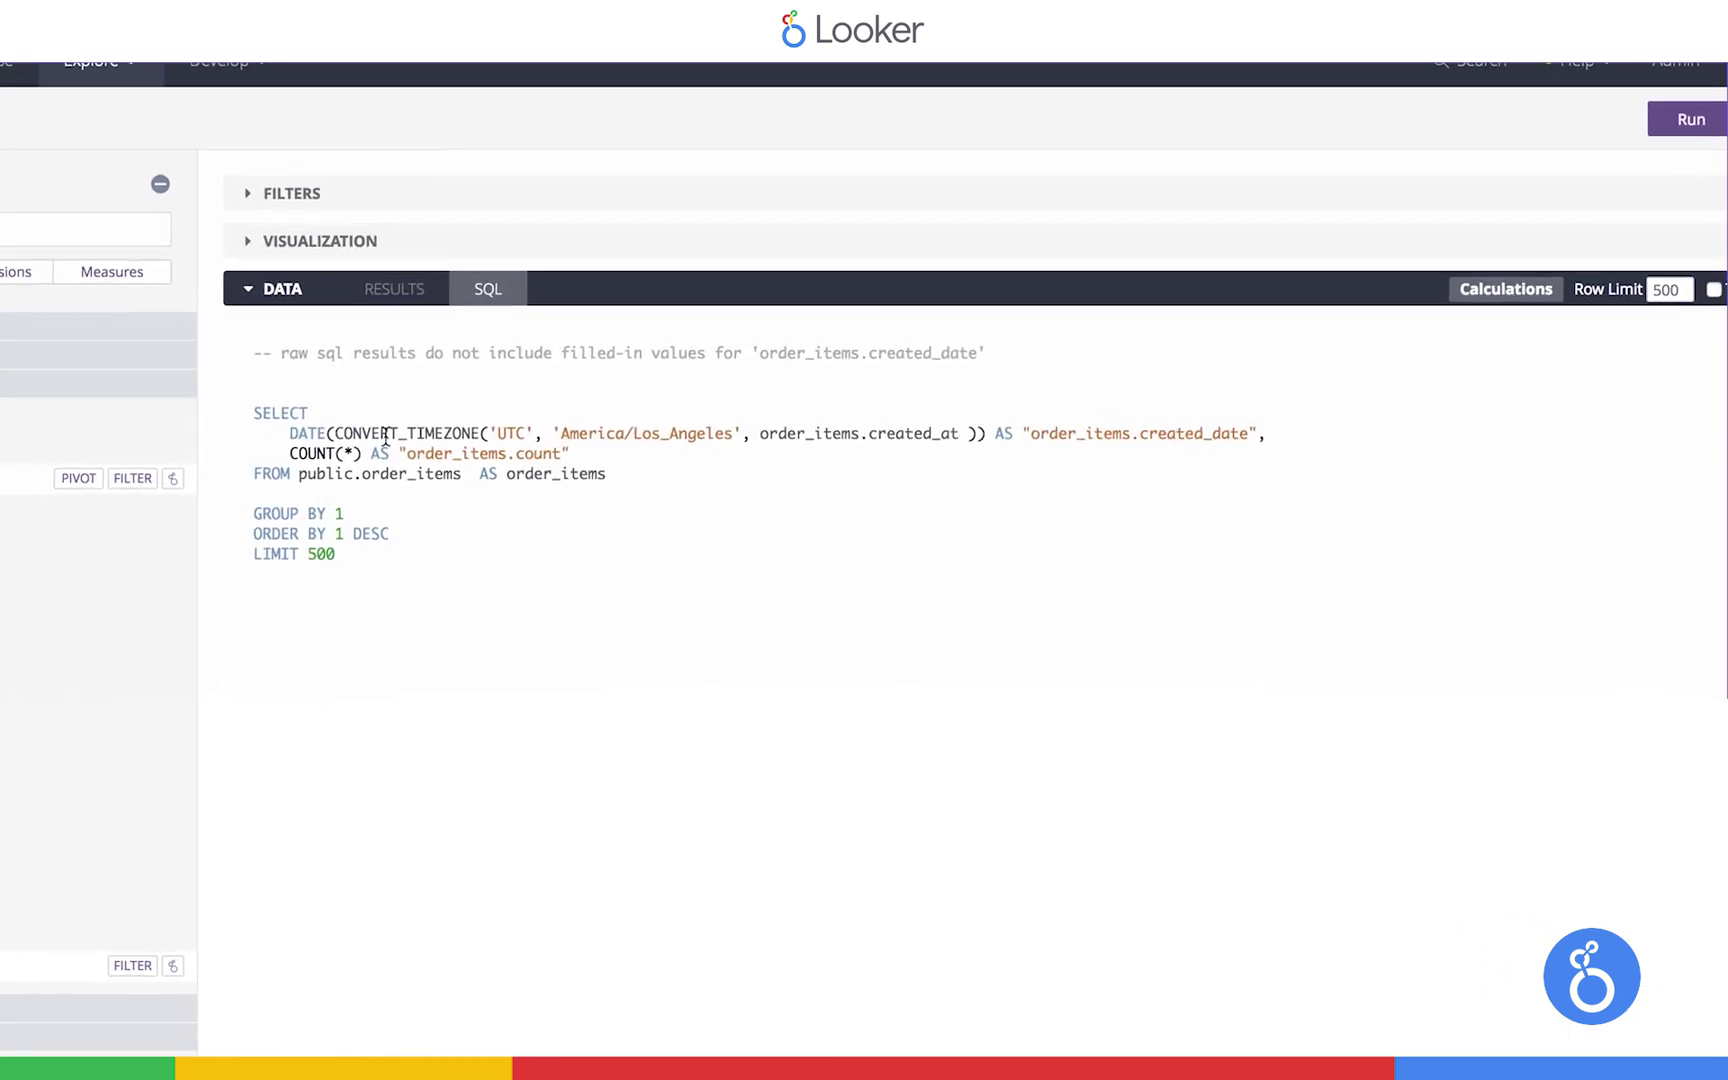
double_click(877, 425)
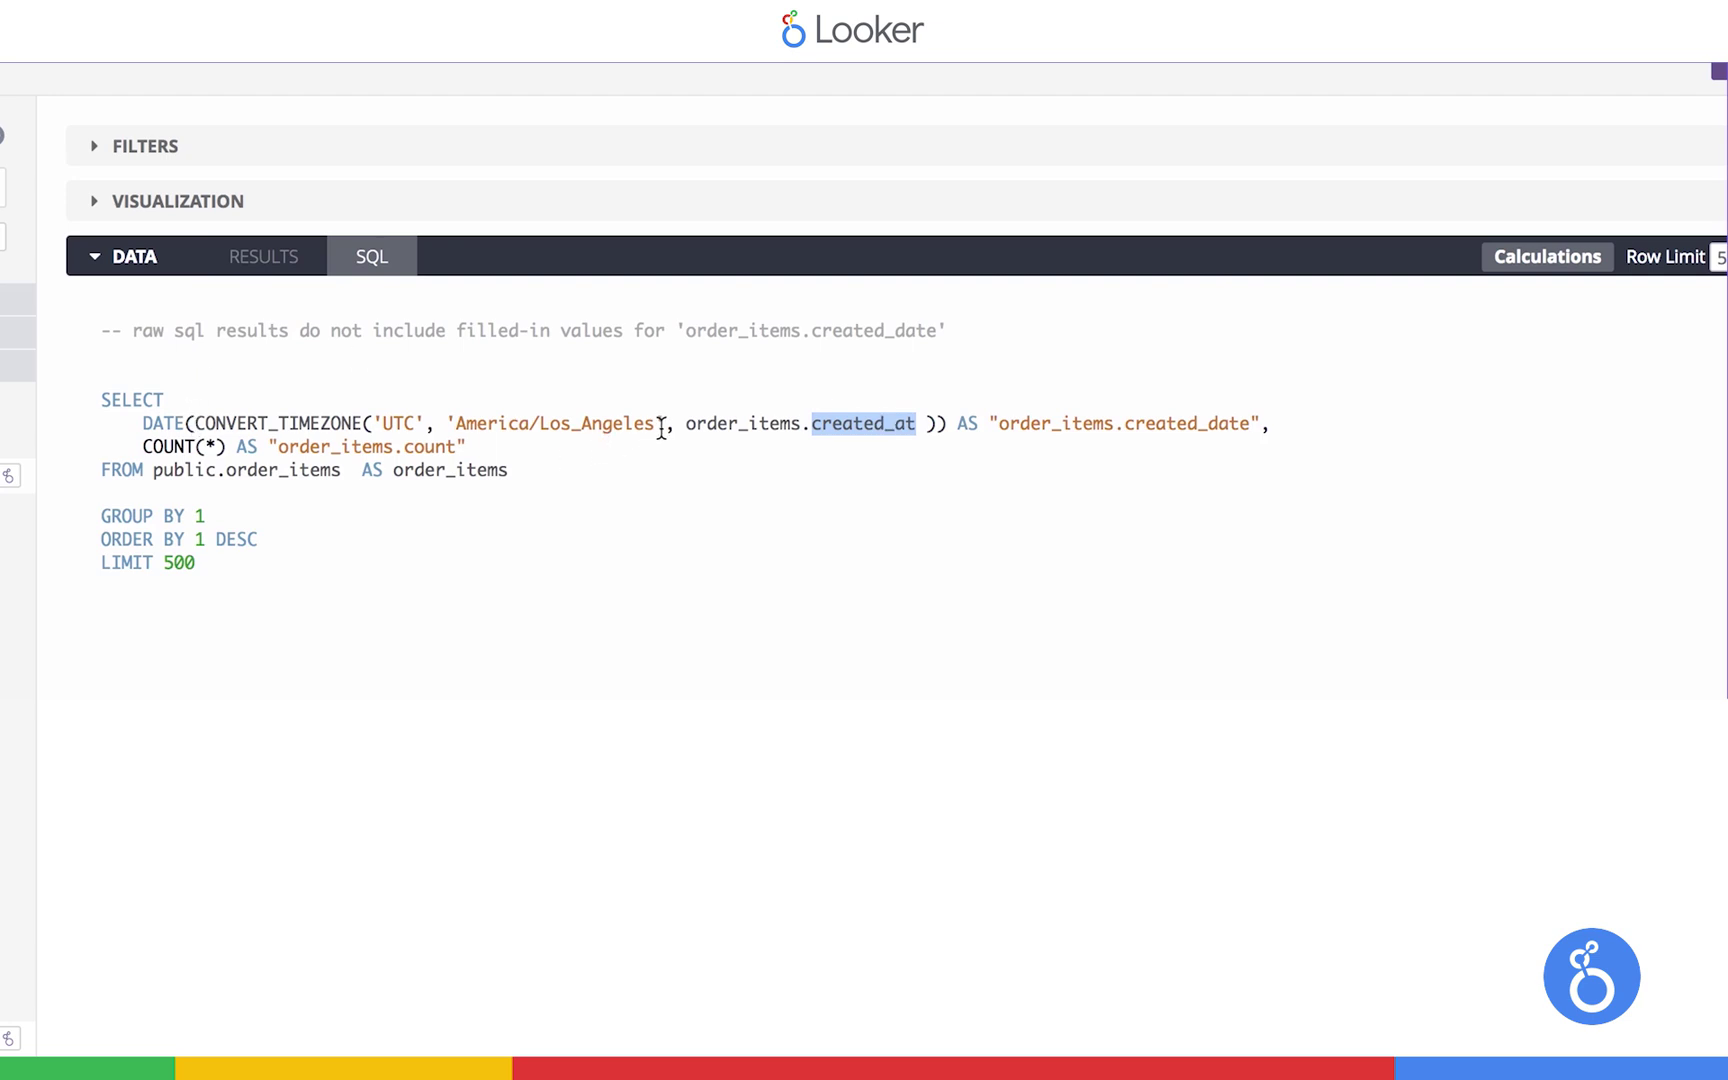
left_click_drag(102, 424, 234, 425)
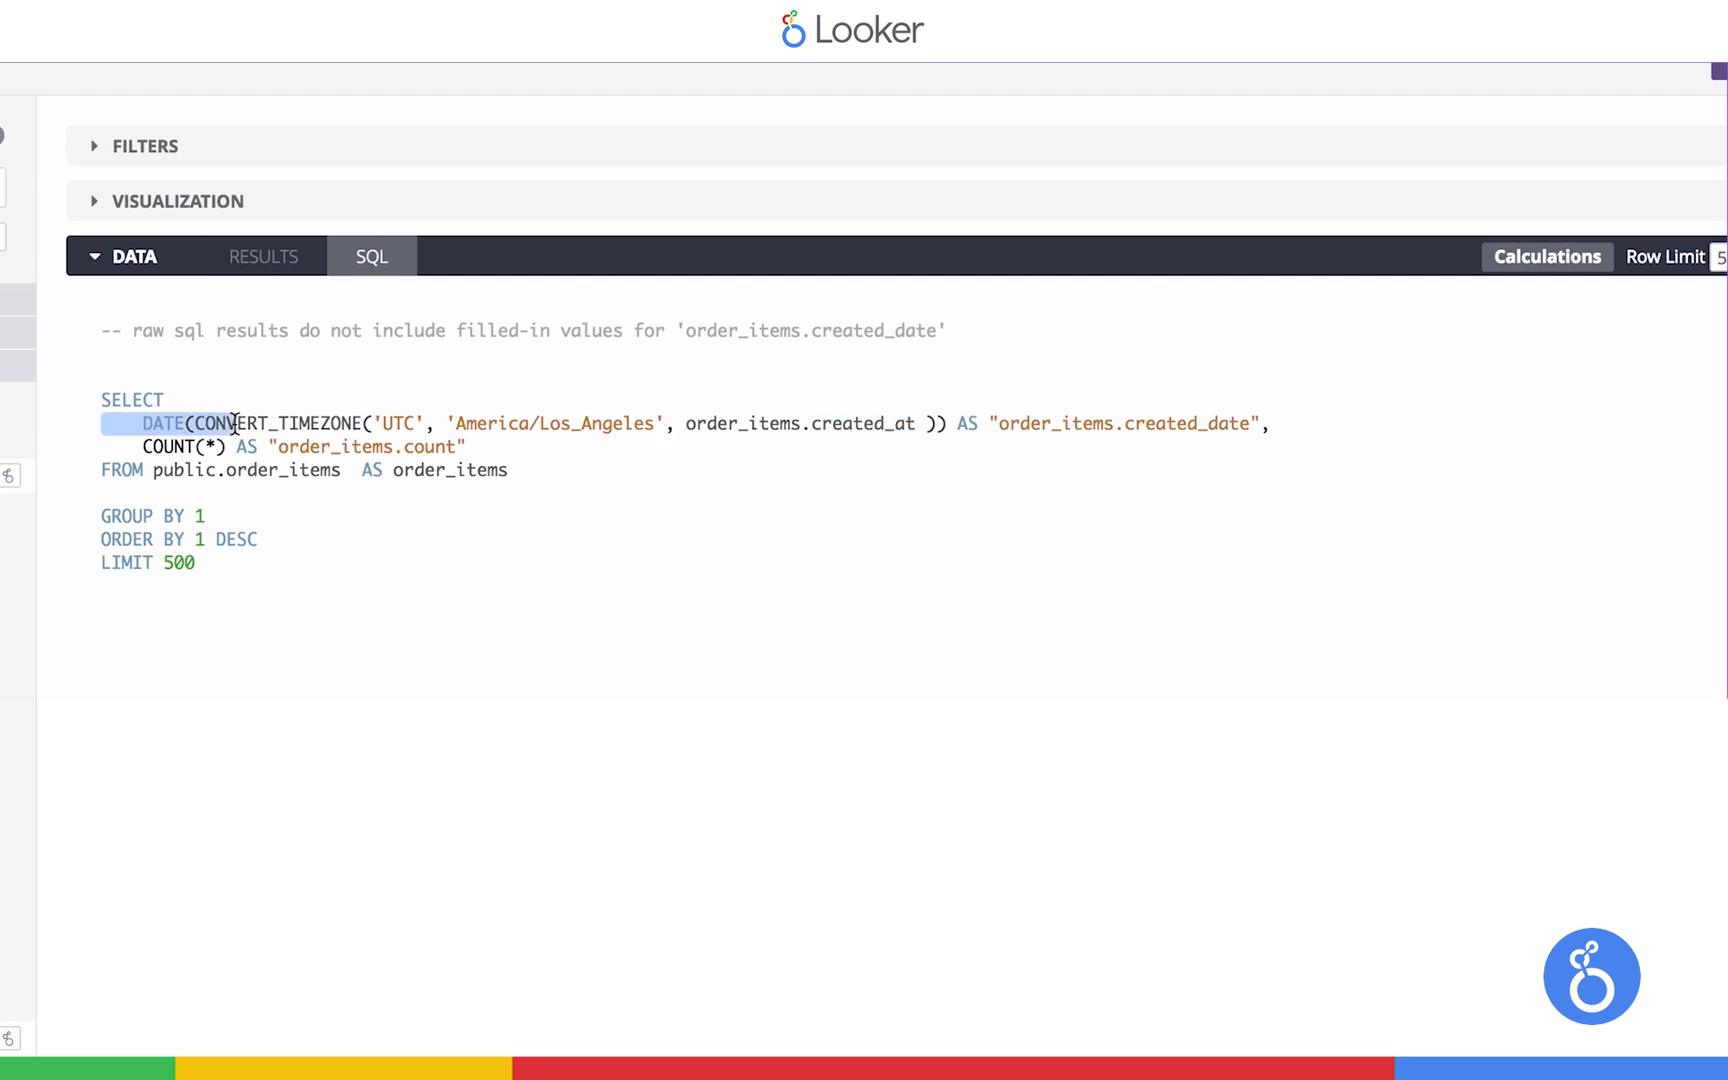
left_click(358, 596)
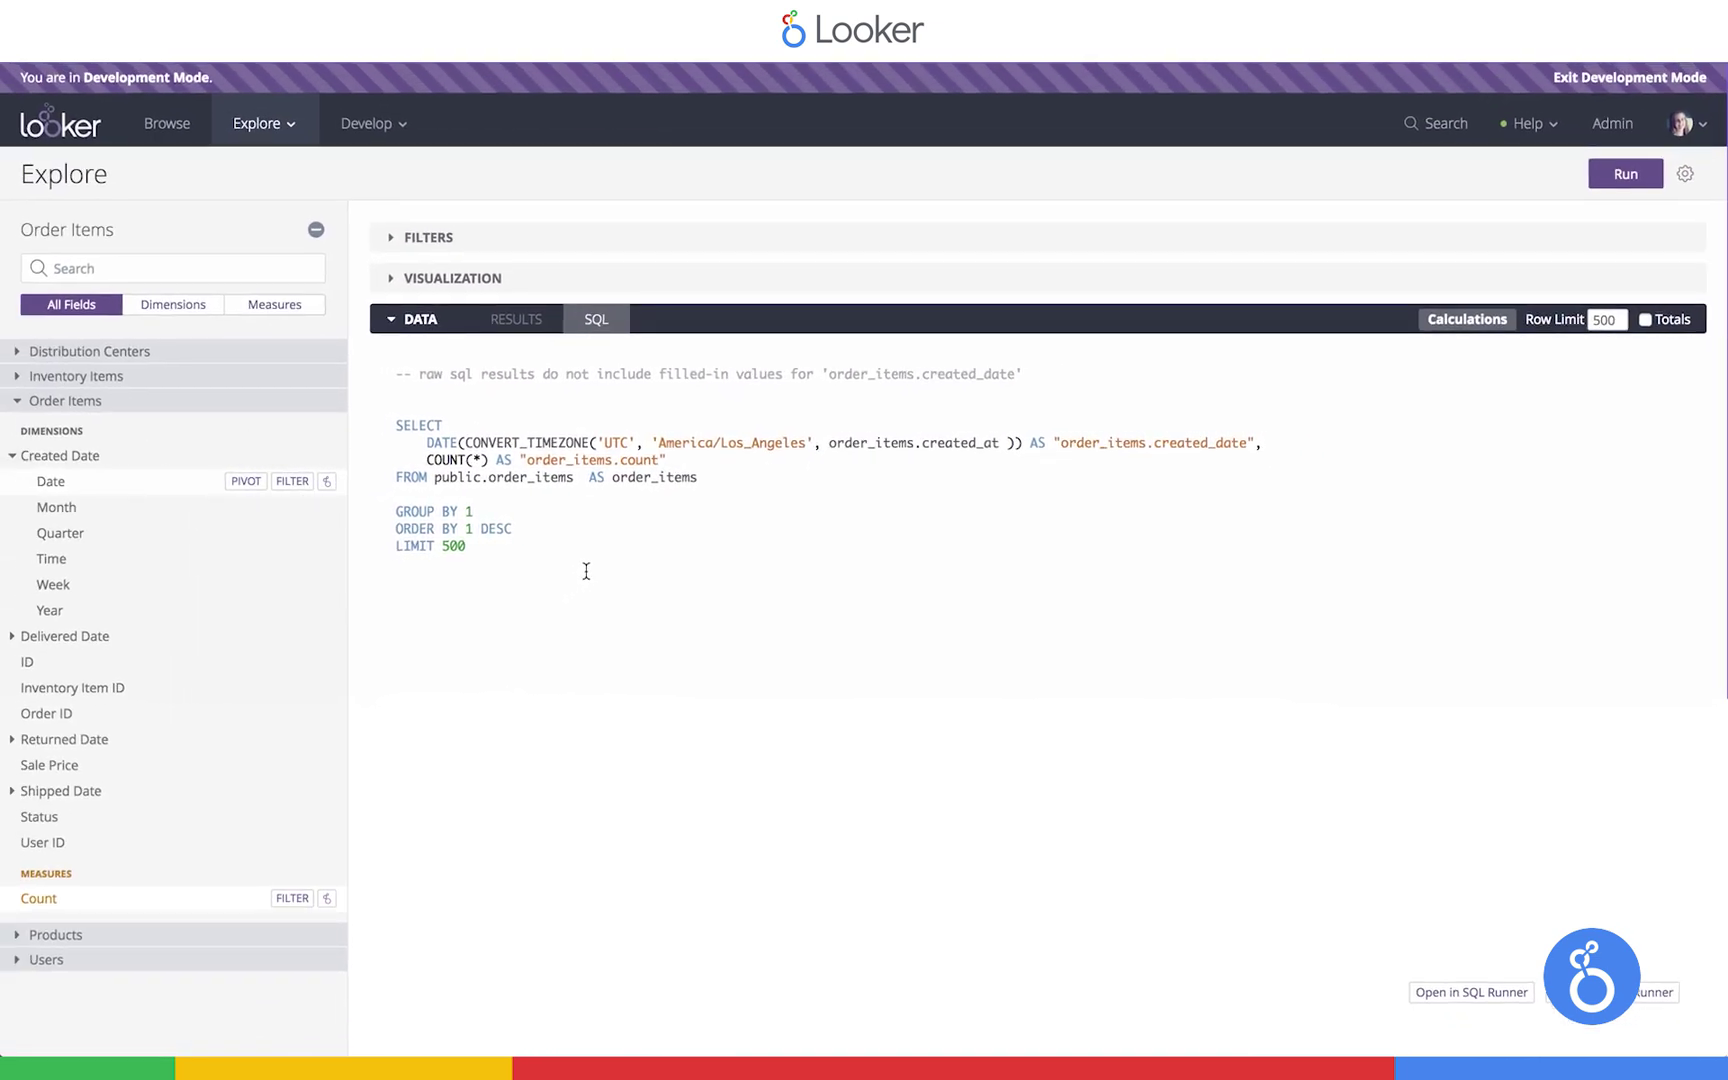
Filter Created Date to 'is in the past 30 days' and rerun the query
left_click(292, 481)
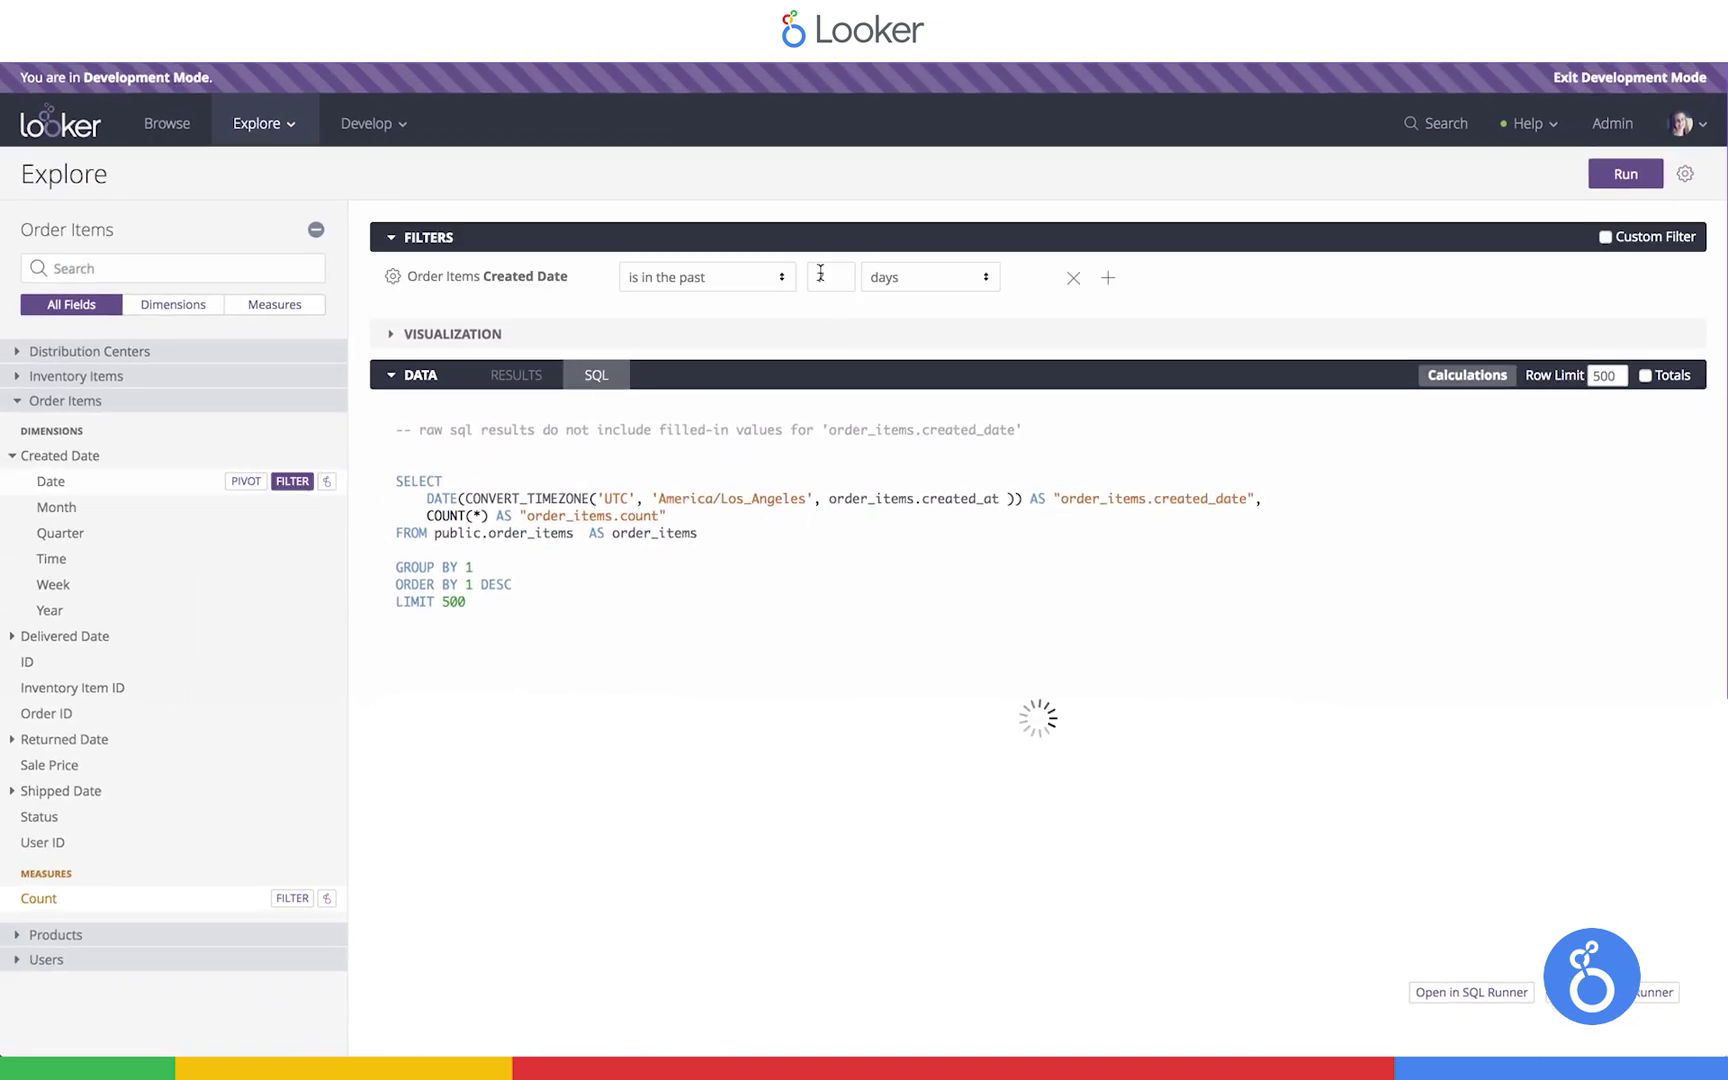
type("30")
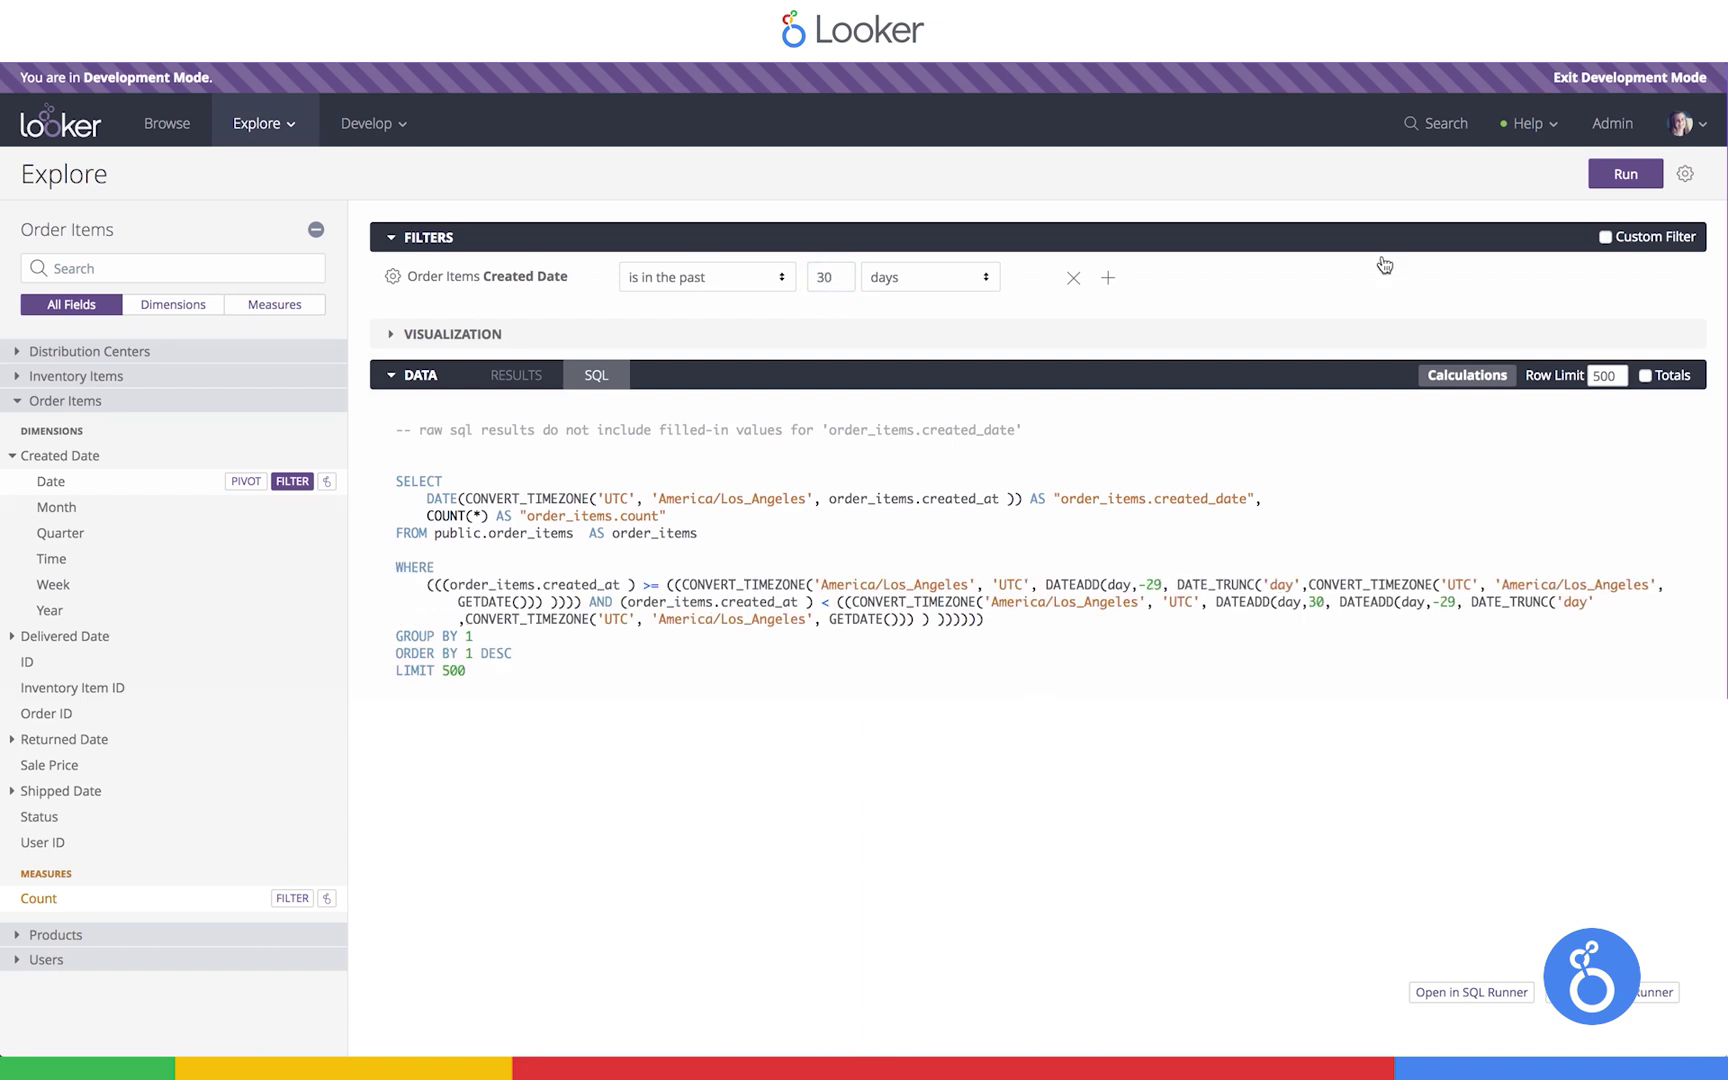
left_click(1625, 174)
left_click(541, 374)
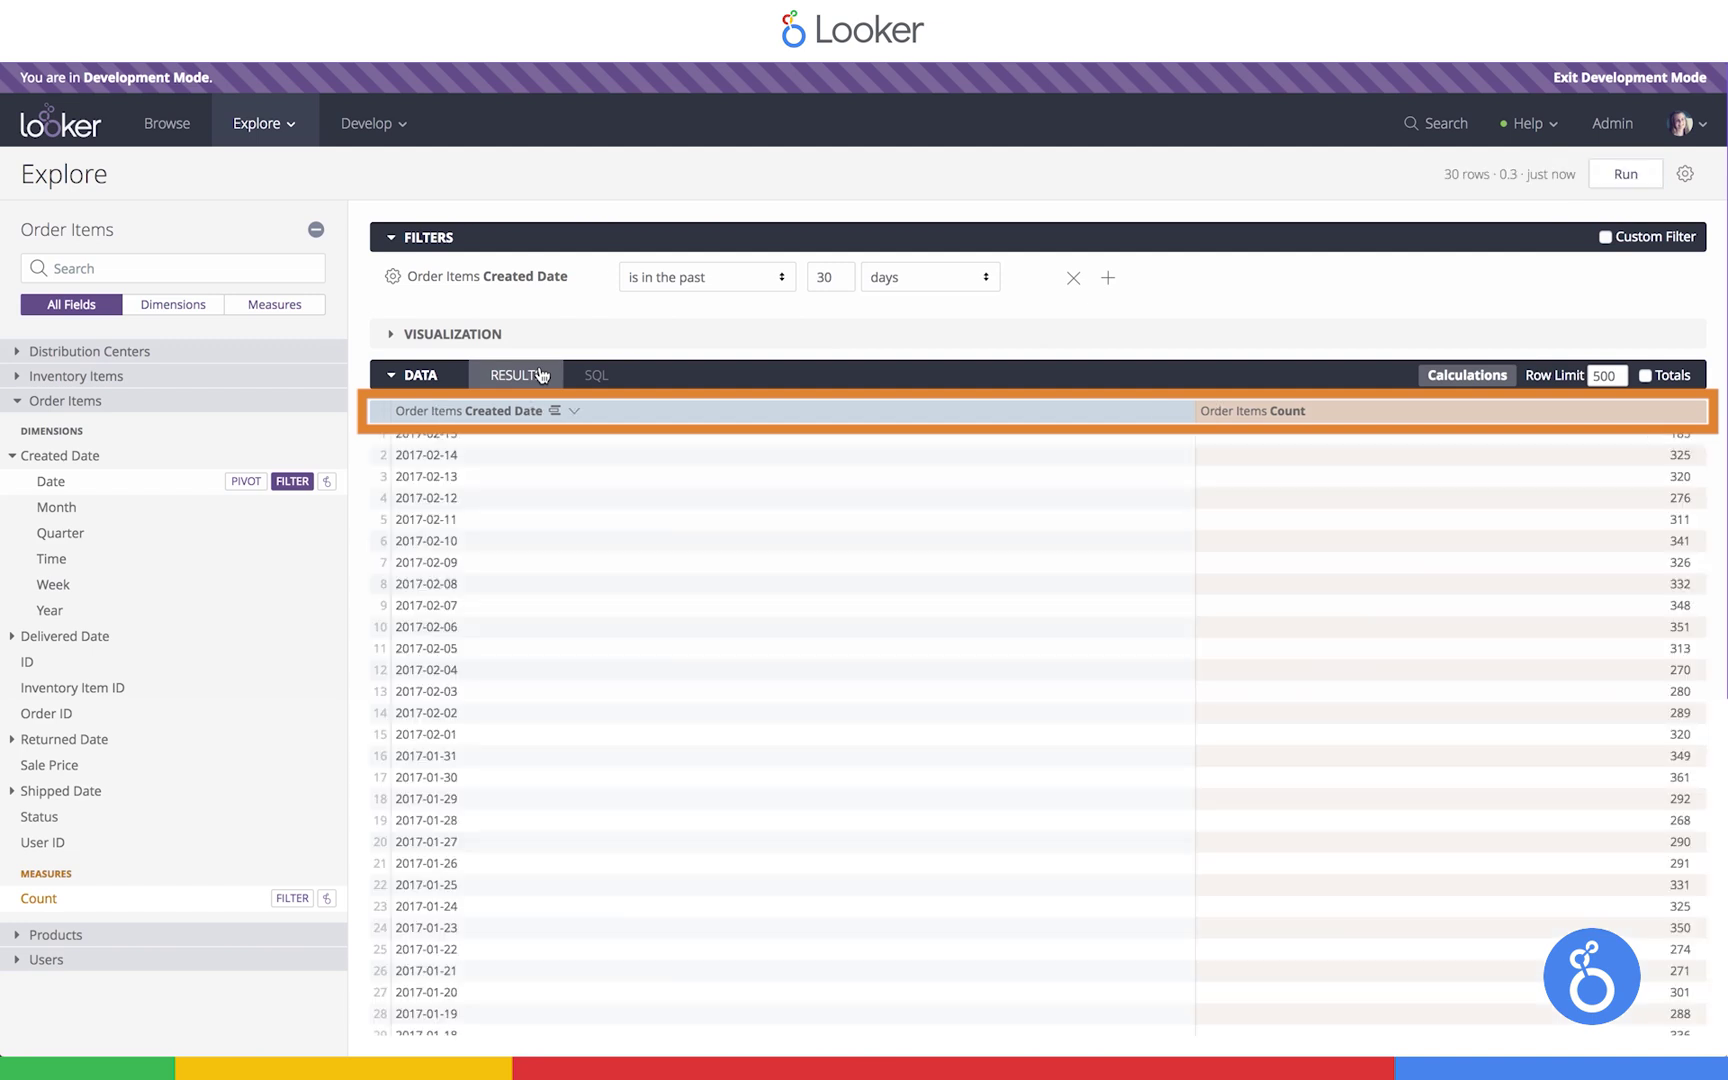
Sort rows by Created Date ascending and expand the column chart visualization
left_click(505, 411)
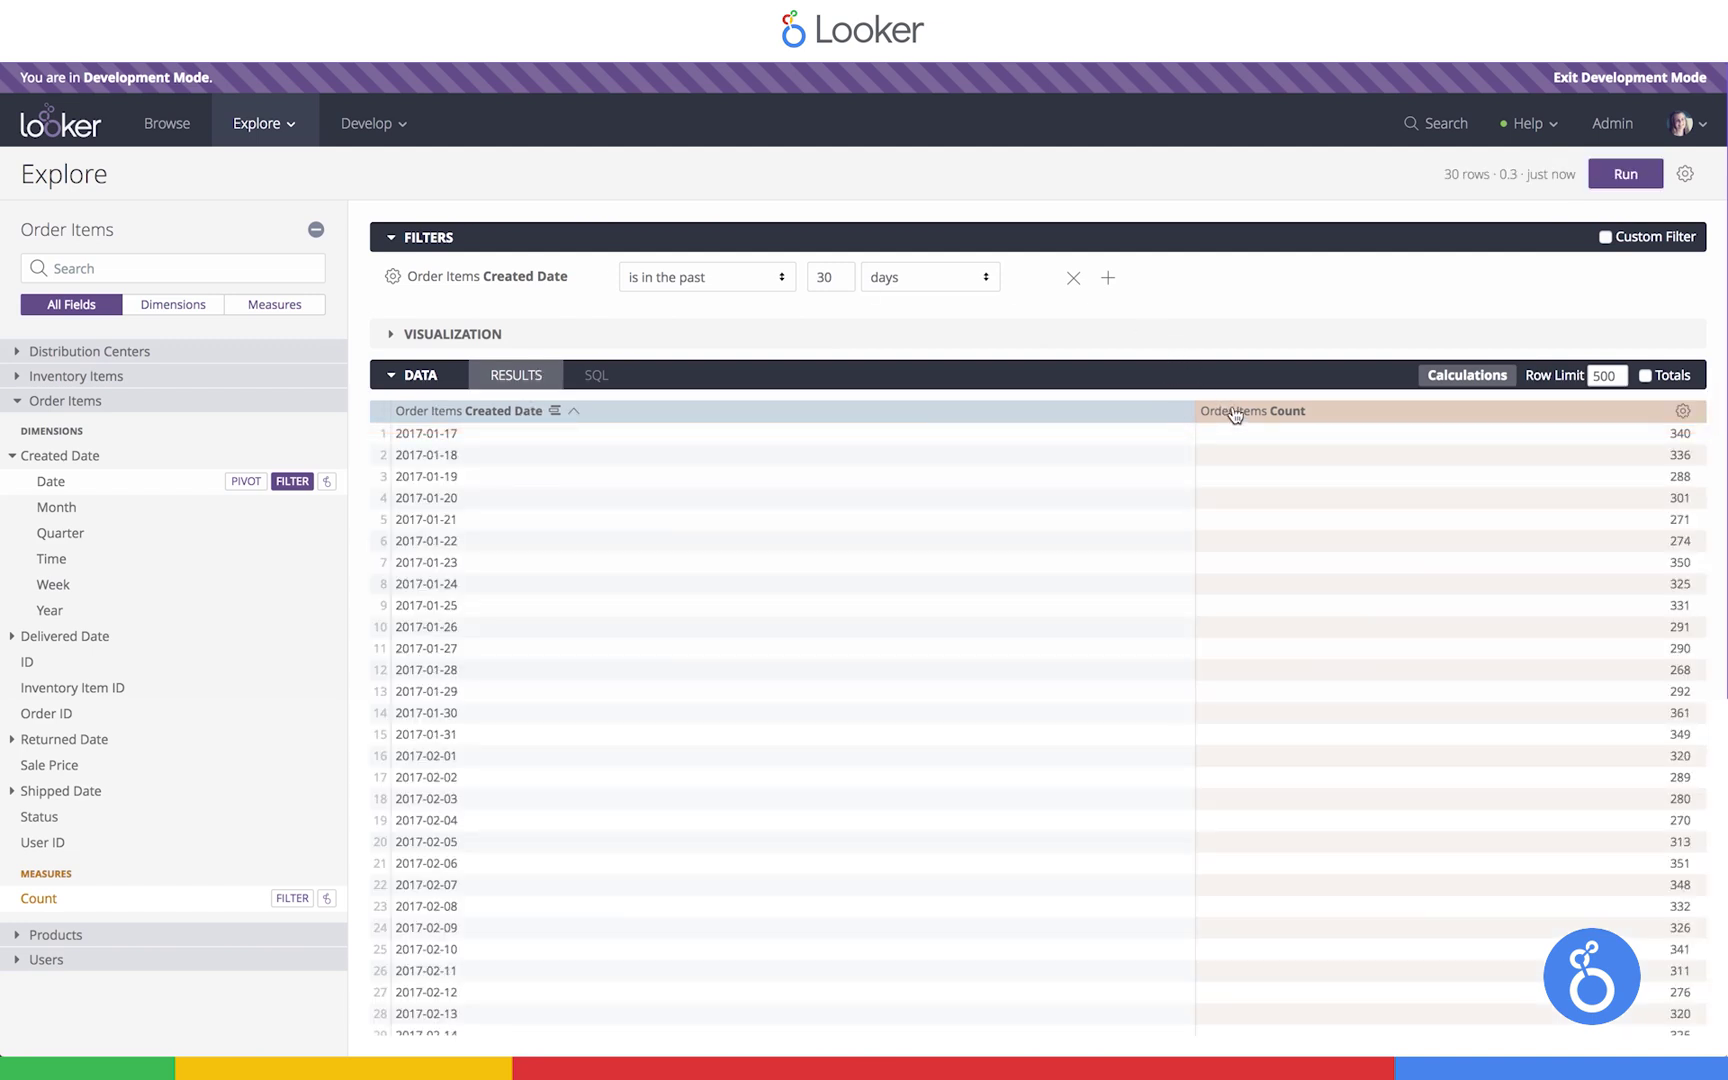
left_click(483, 416)
left_click(483, 420)
left_click(453, 342)
left_click(447, 247)
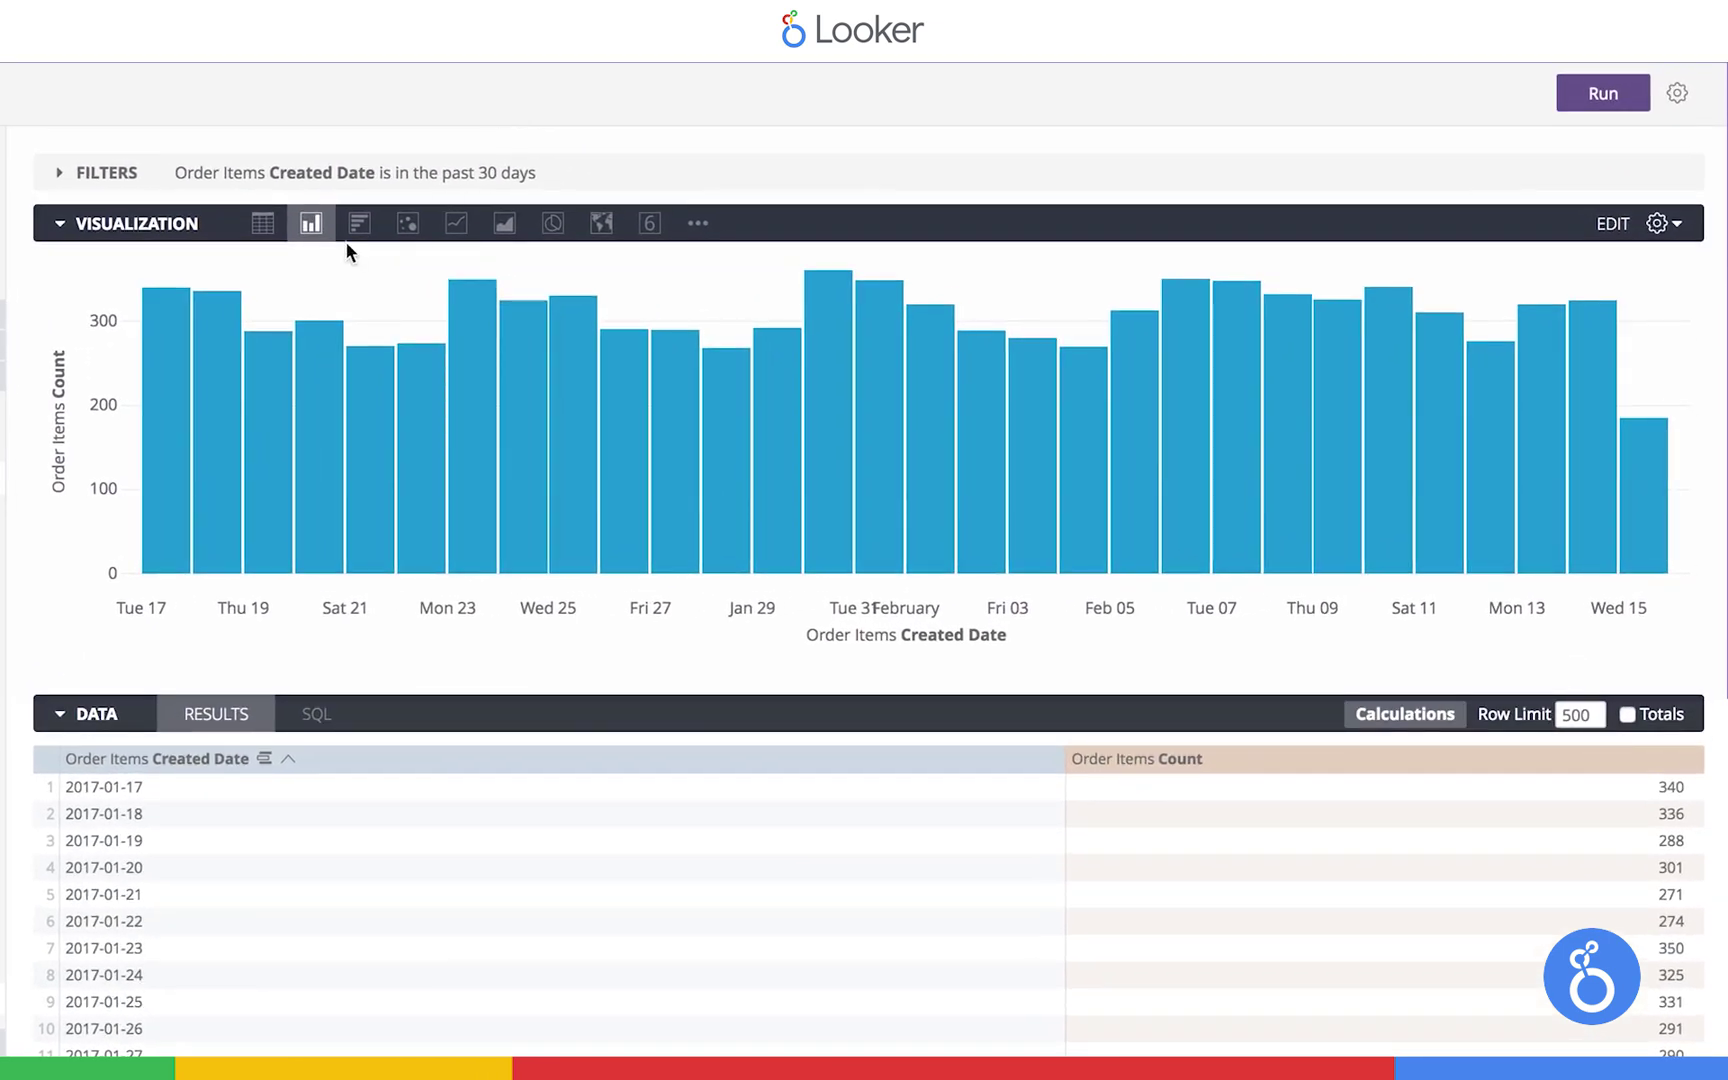
Preview bar, scatter, line, area and pie charts, return to column, and pivot by Status
left_click(358, 226)
left_click(408, 224)
left_click(456, 224)
left_click(503, 226)
left_click(553, 224)
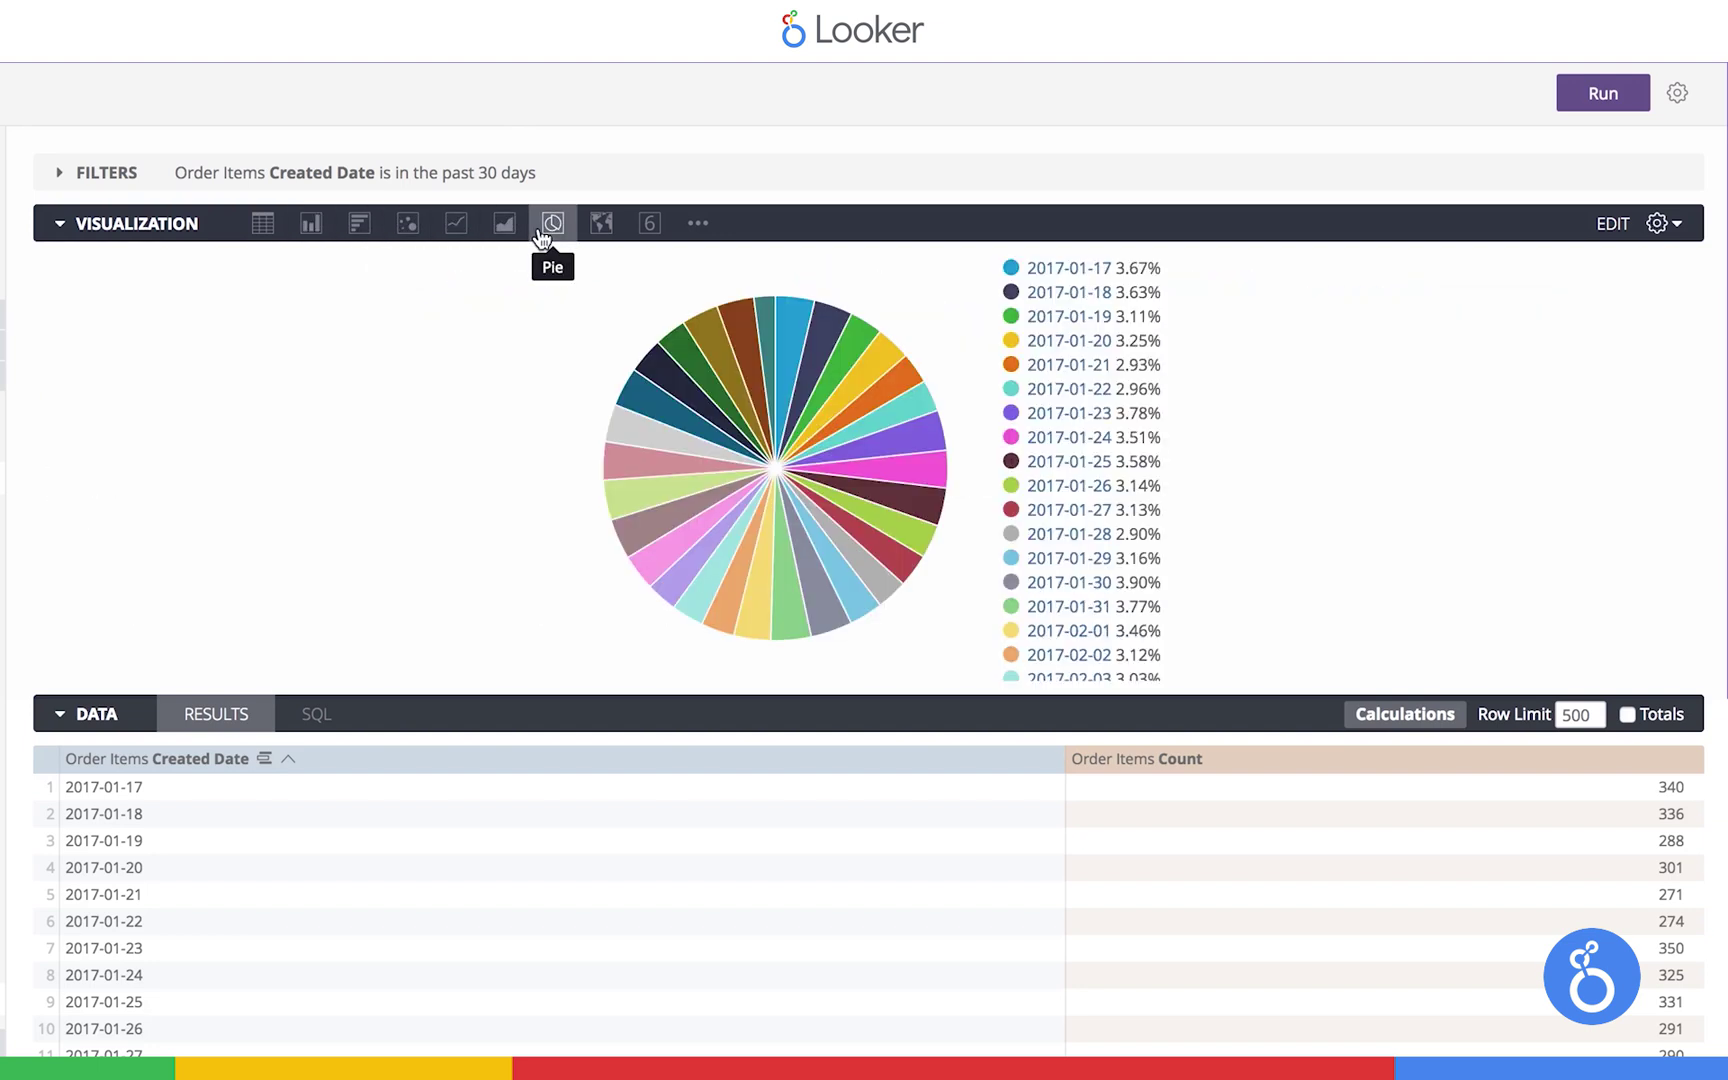
left_click(311, 224)
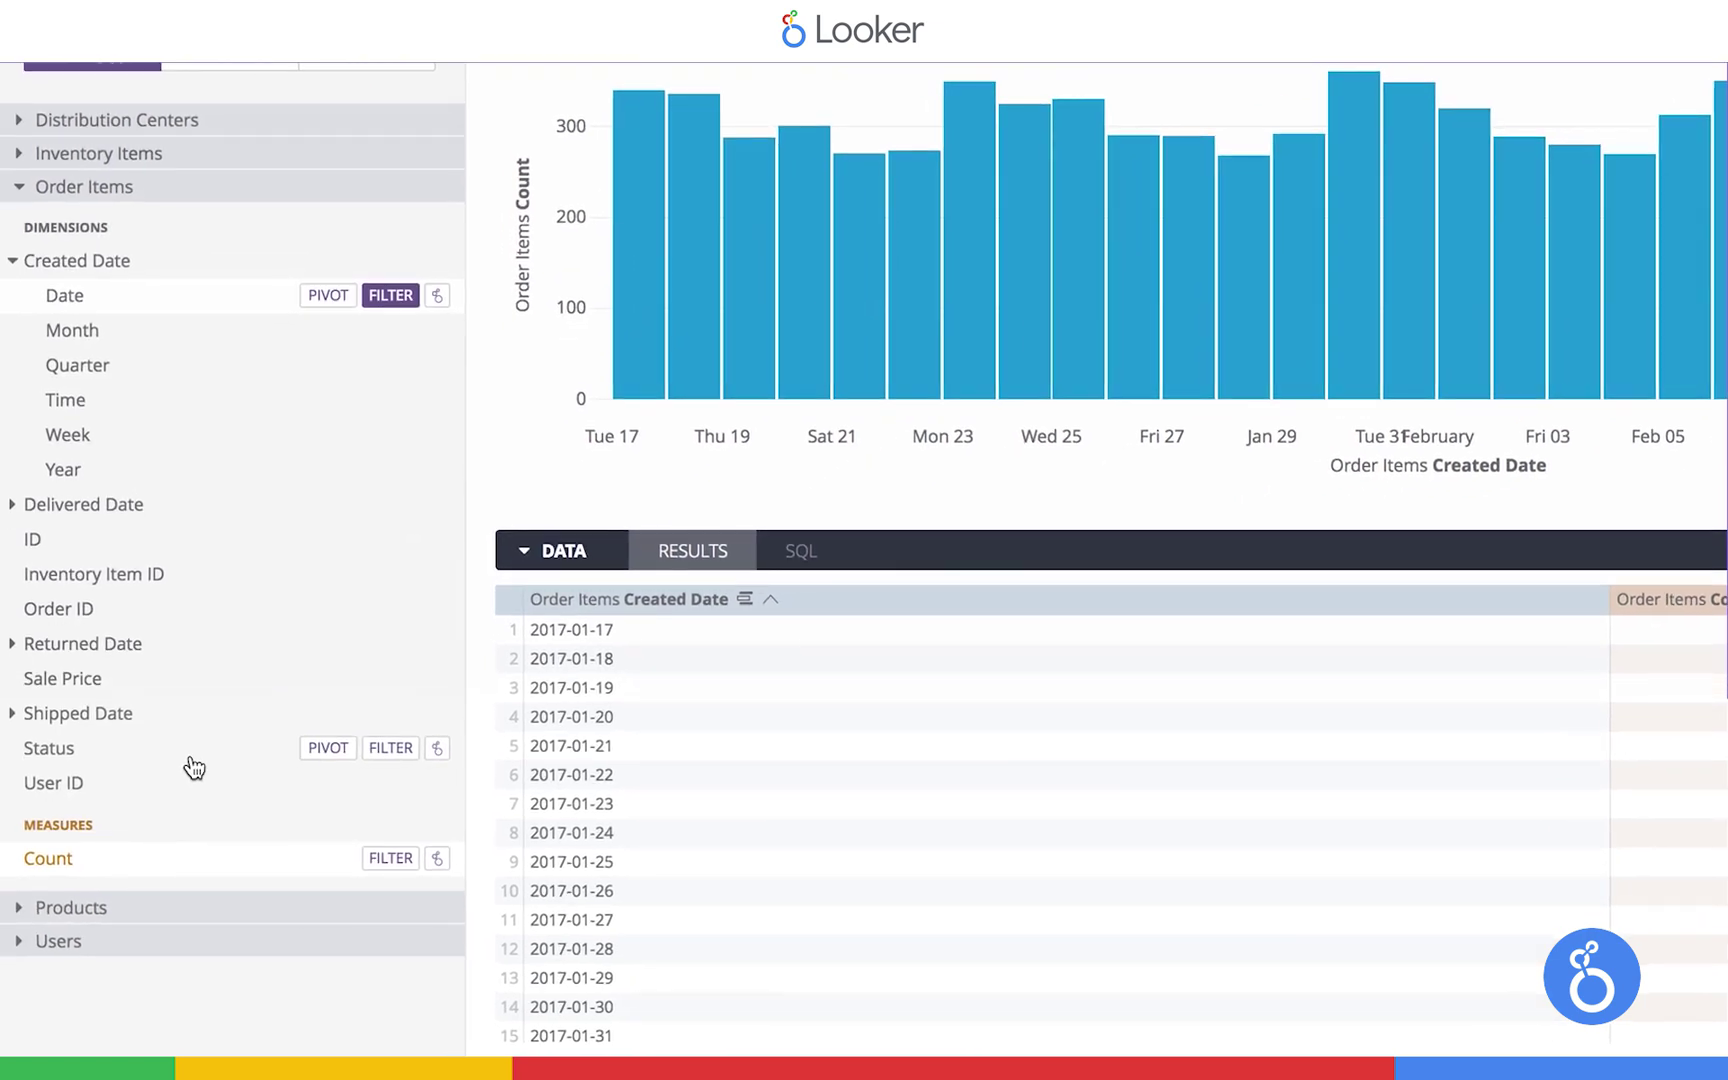
left_click(332, 750)
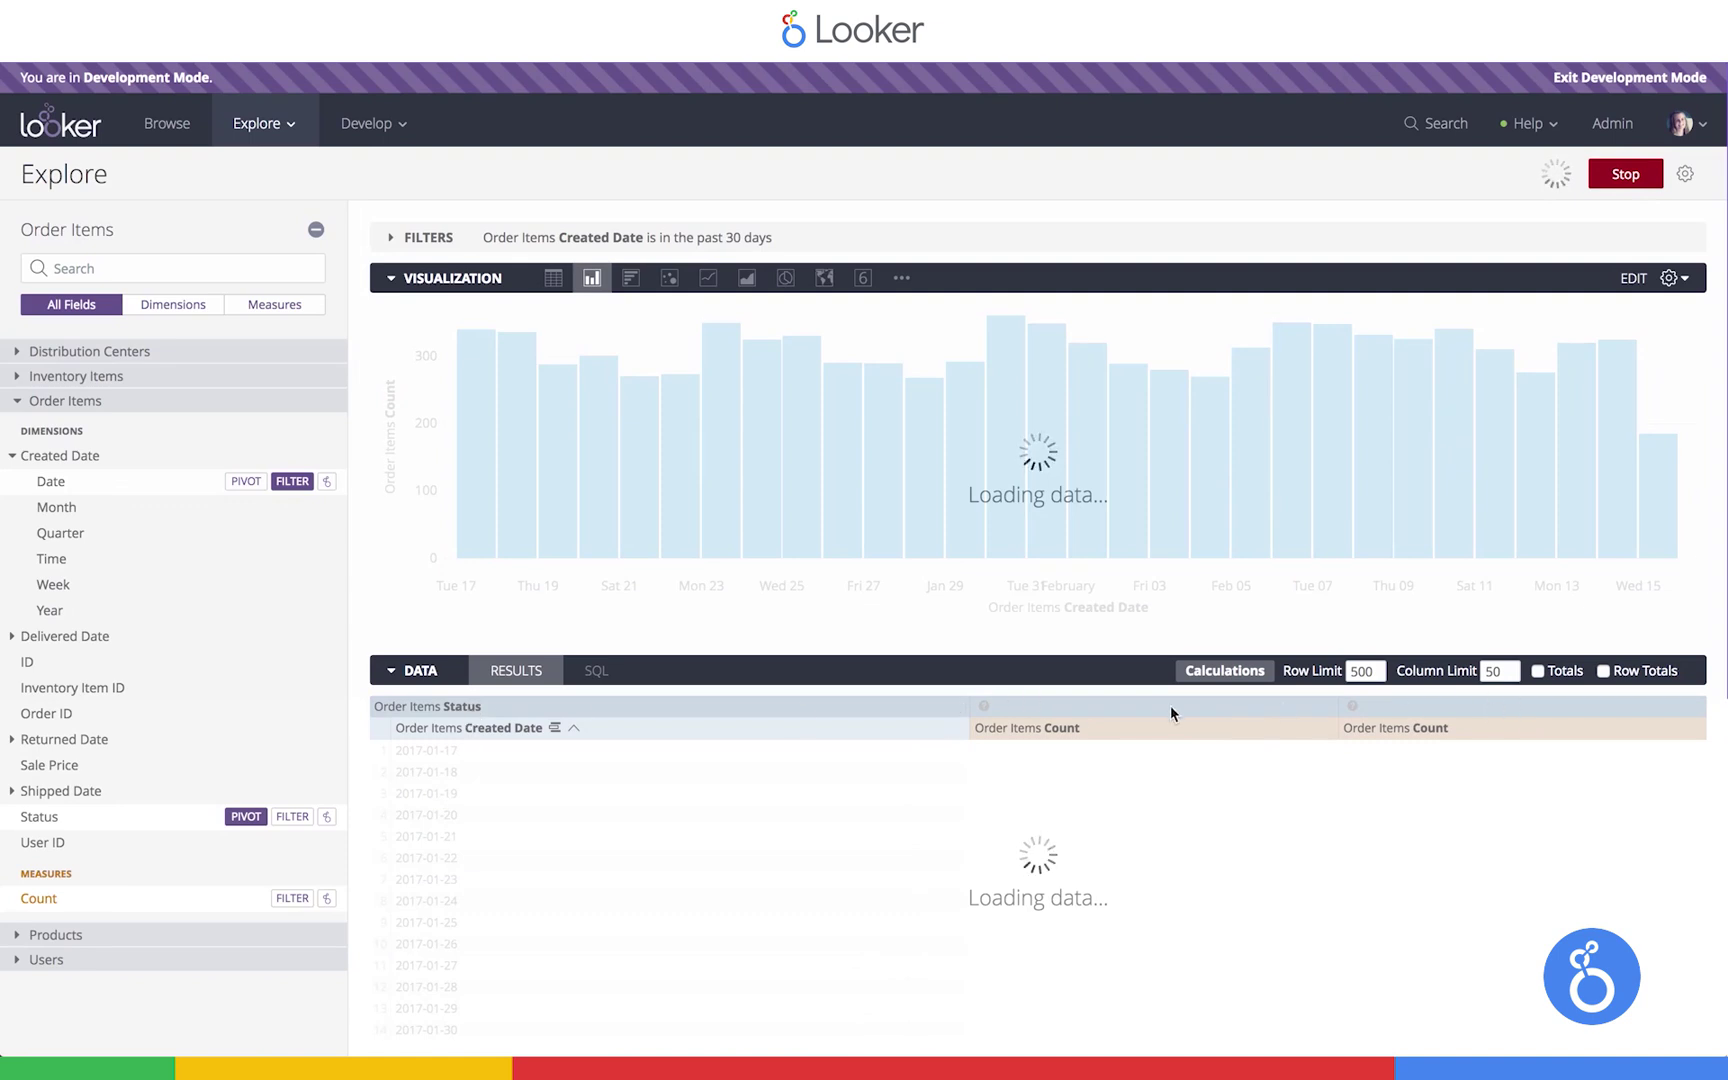
Set the chart's Plot series positioning to Stacked
left_click(1670, 281)
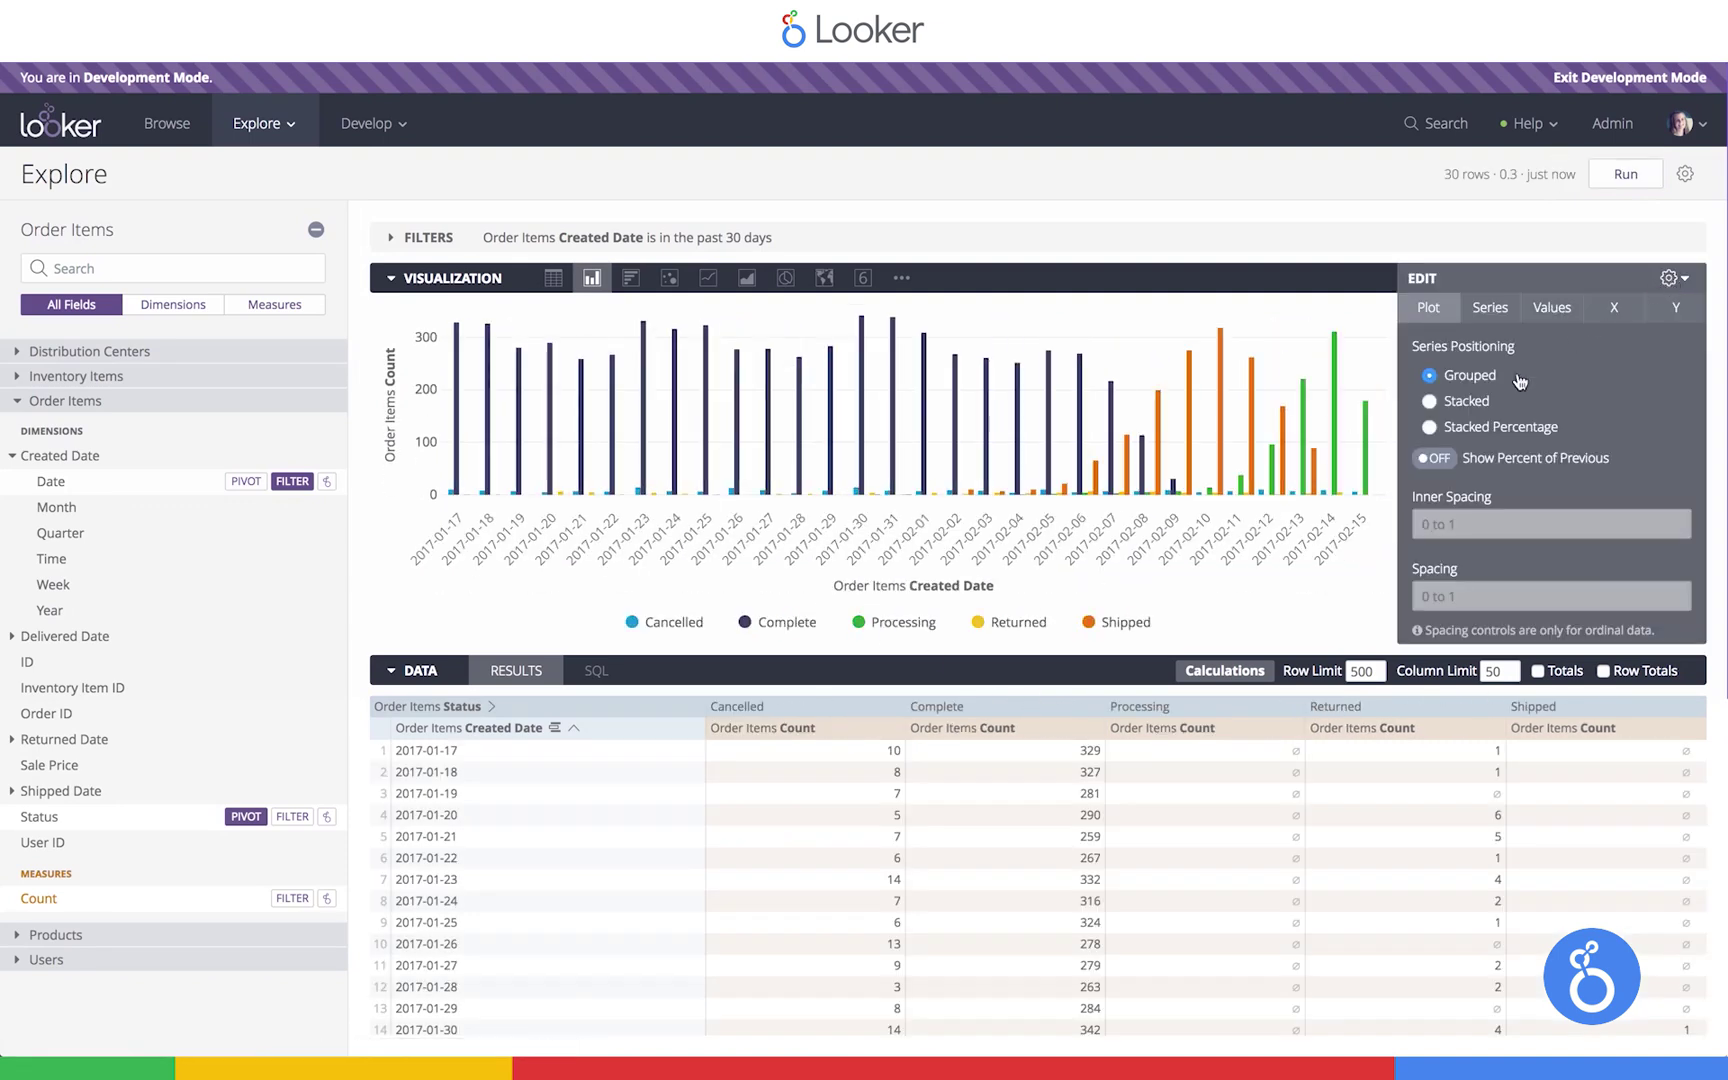
left_click(1429, 402)
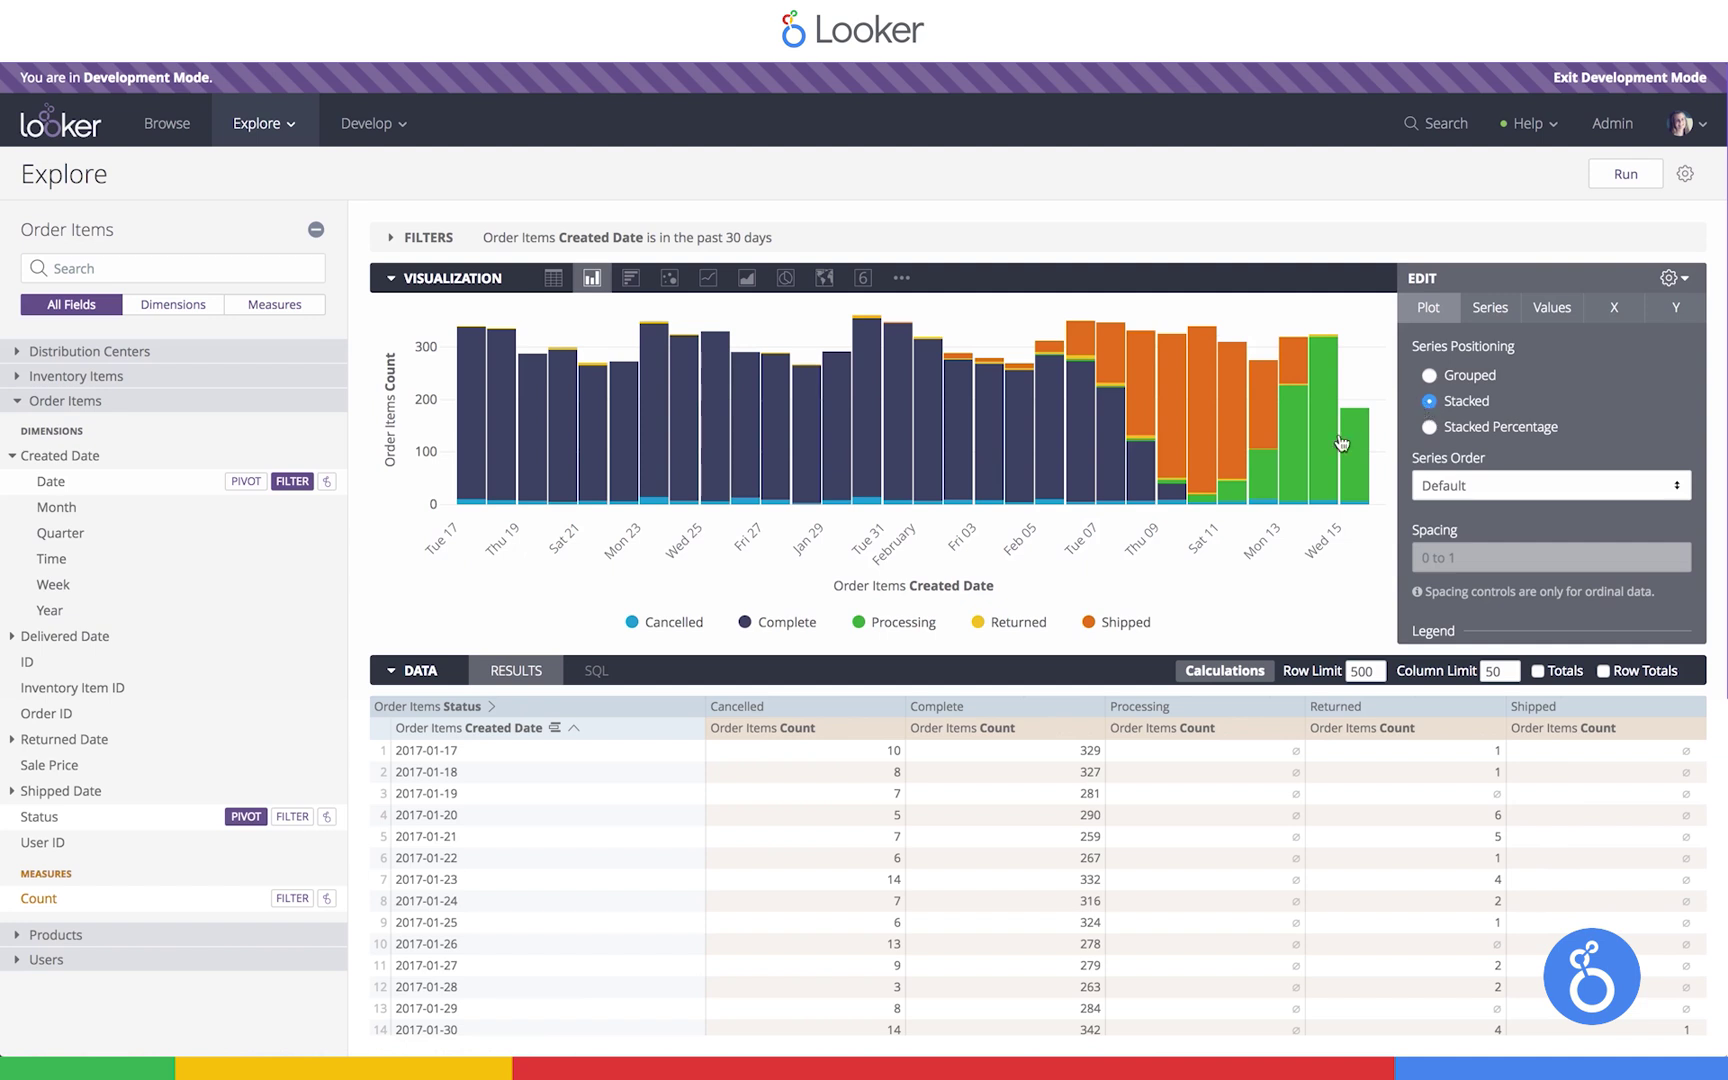
left_click(673, 622)
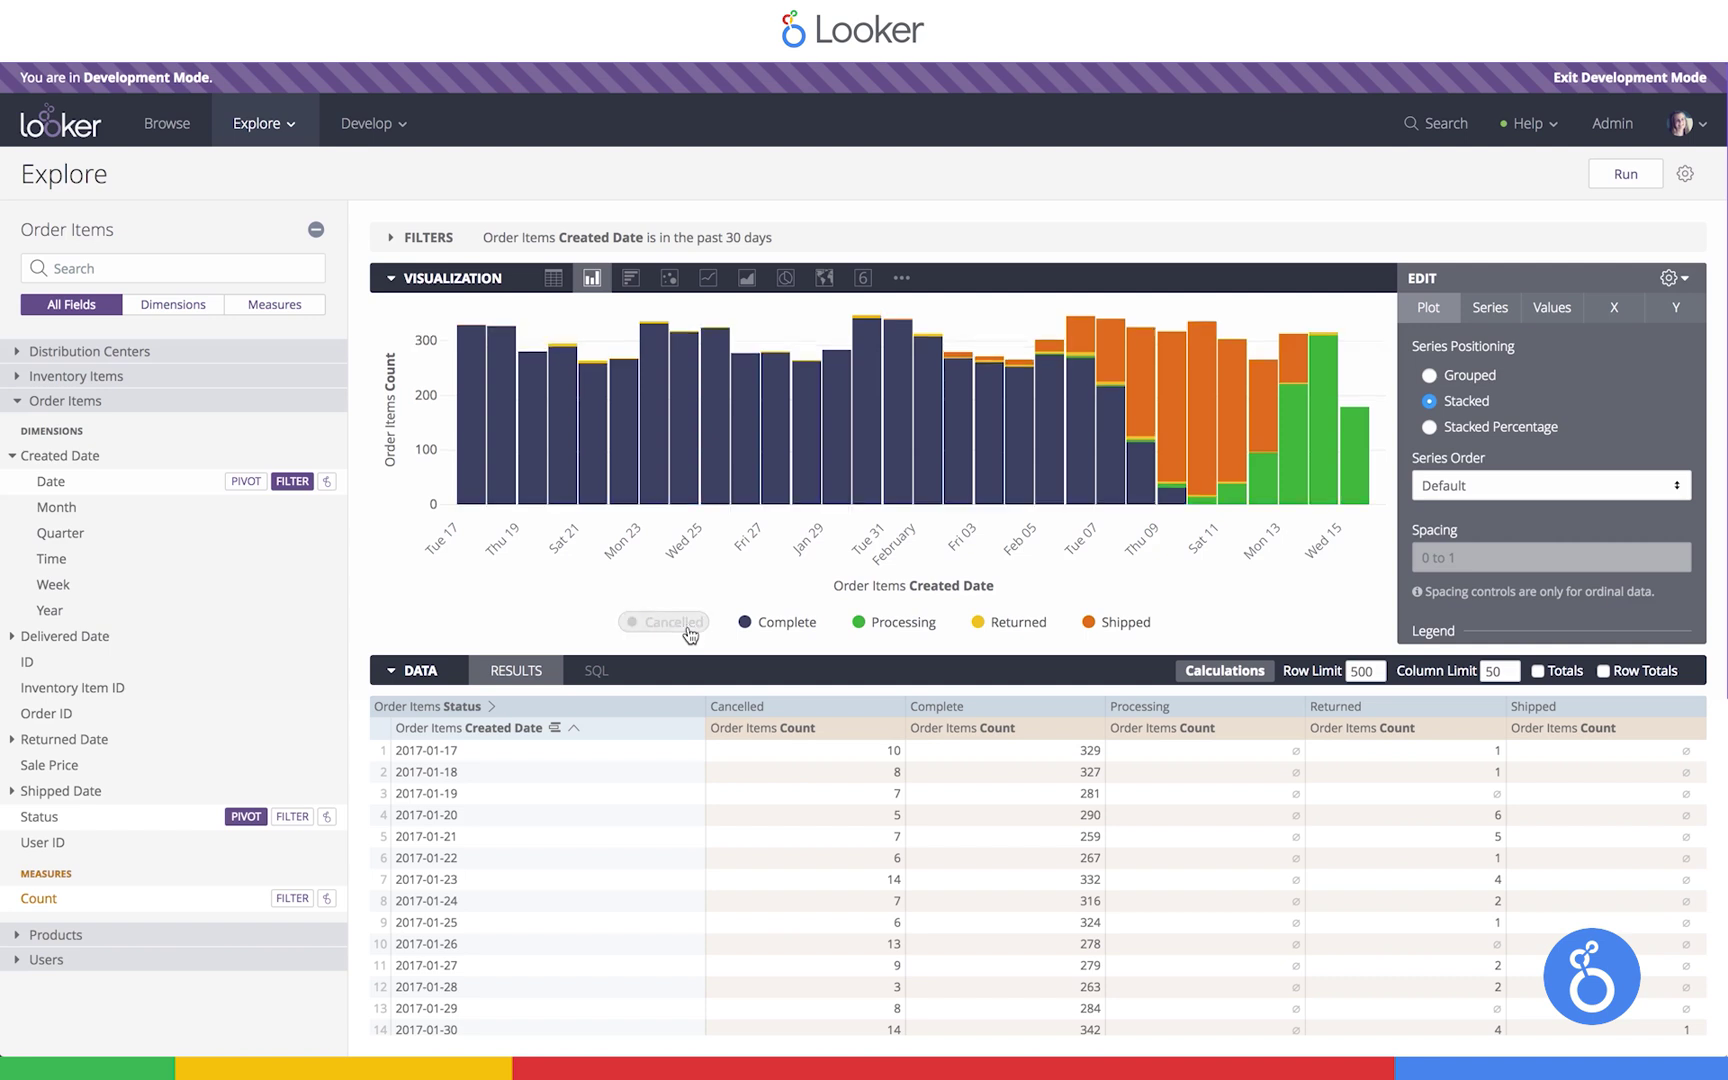
left_click(687, 624)
Add a Status filter 'is not equal to Cancelled' and rerun the query
left_click(692, 706)
left_click(590, 764)
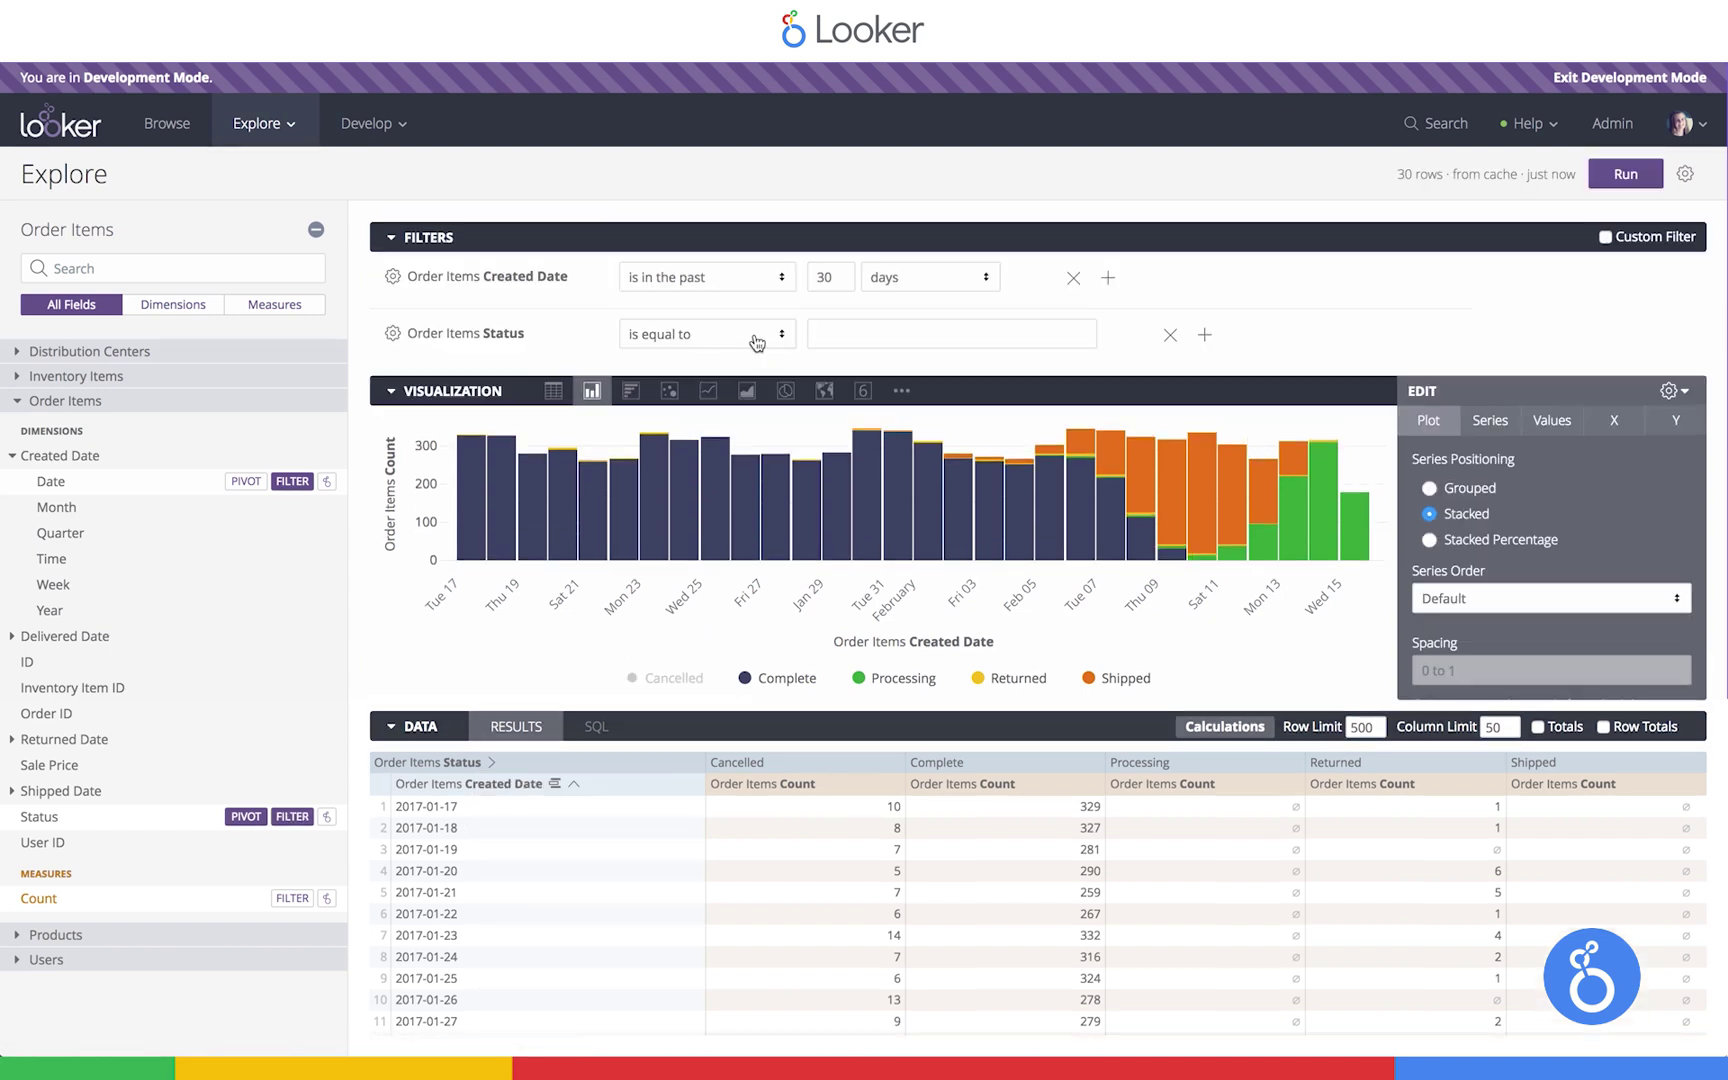
left_click(757, 343)
left_click(709, 459)
left_click(857, 347)
left_click(866, 360)
left_click(1630, 178)
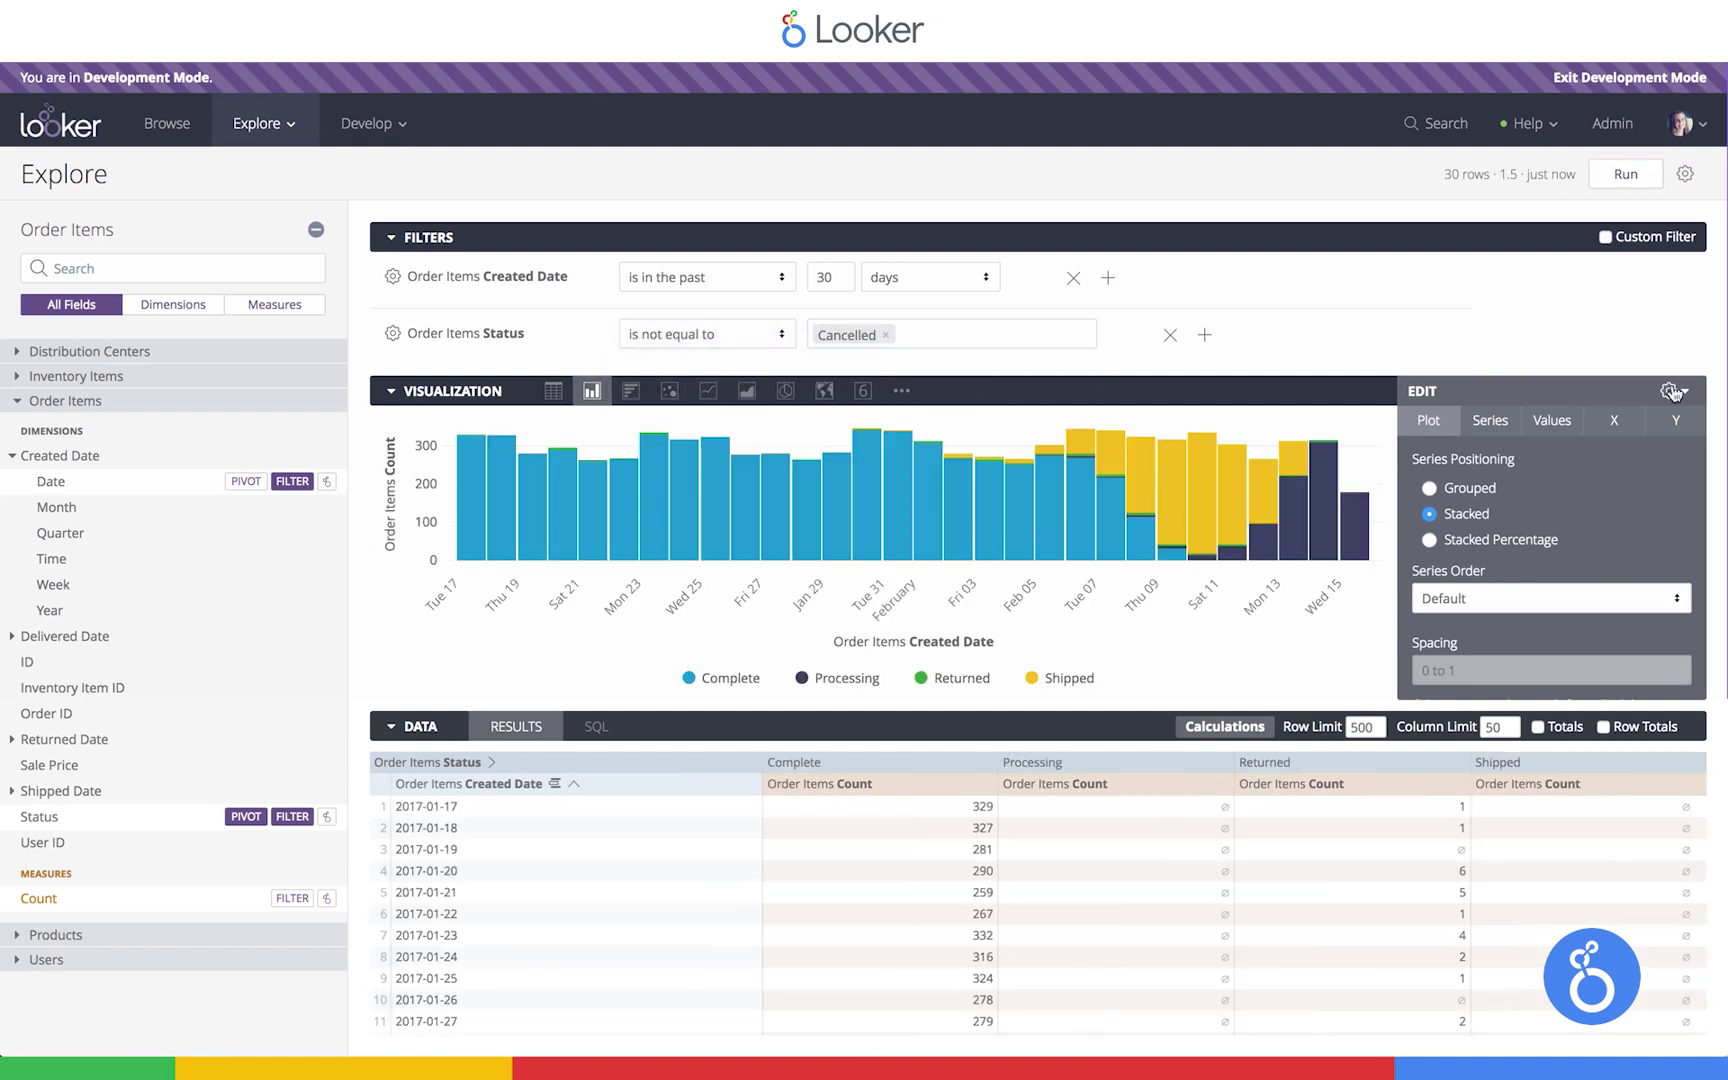
left_click(1672, 392)
left_click(1028, 242)
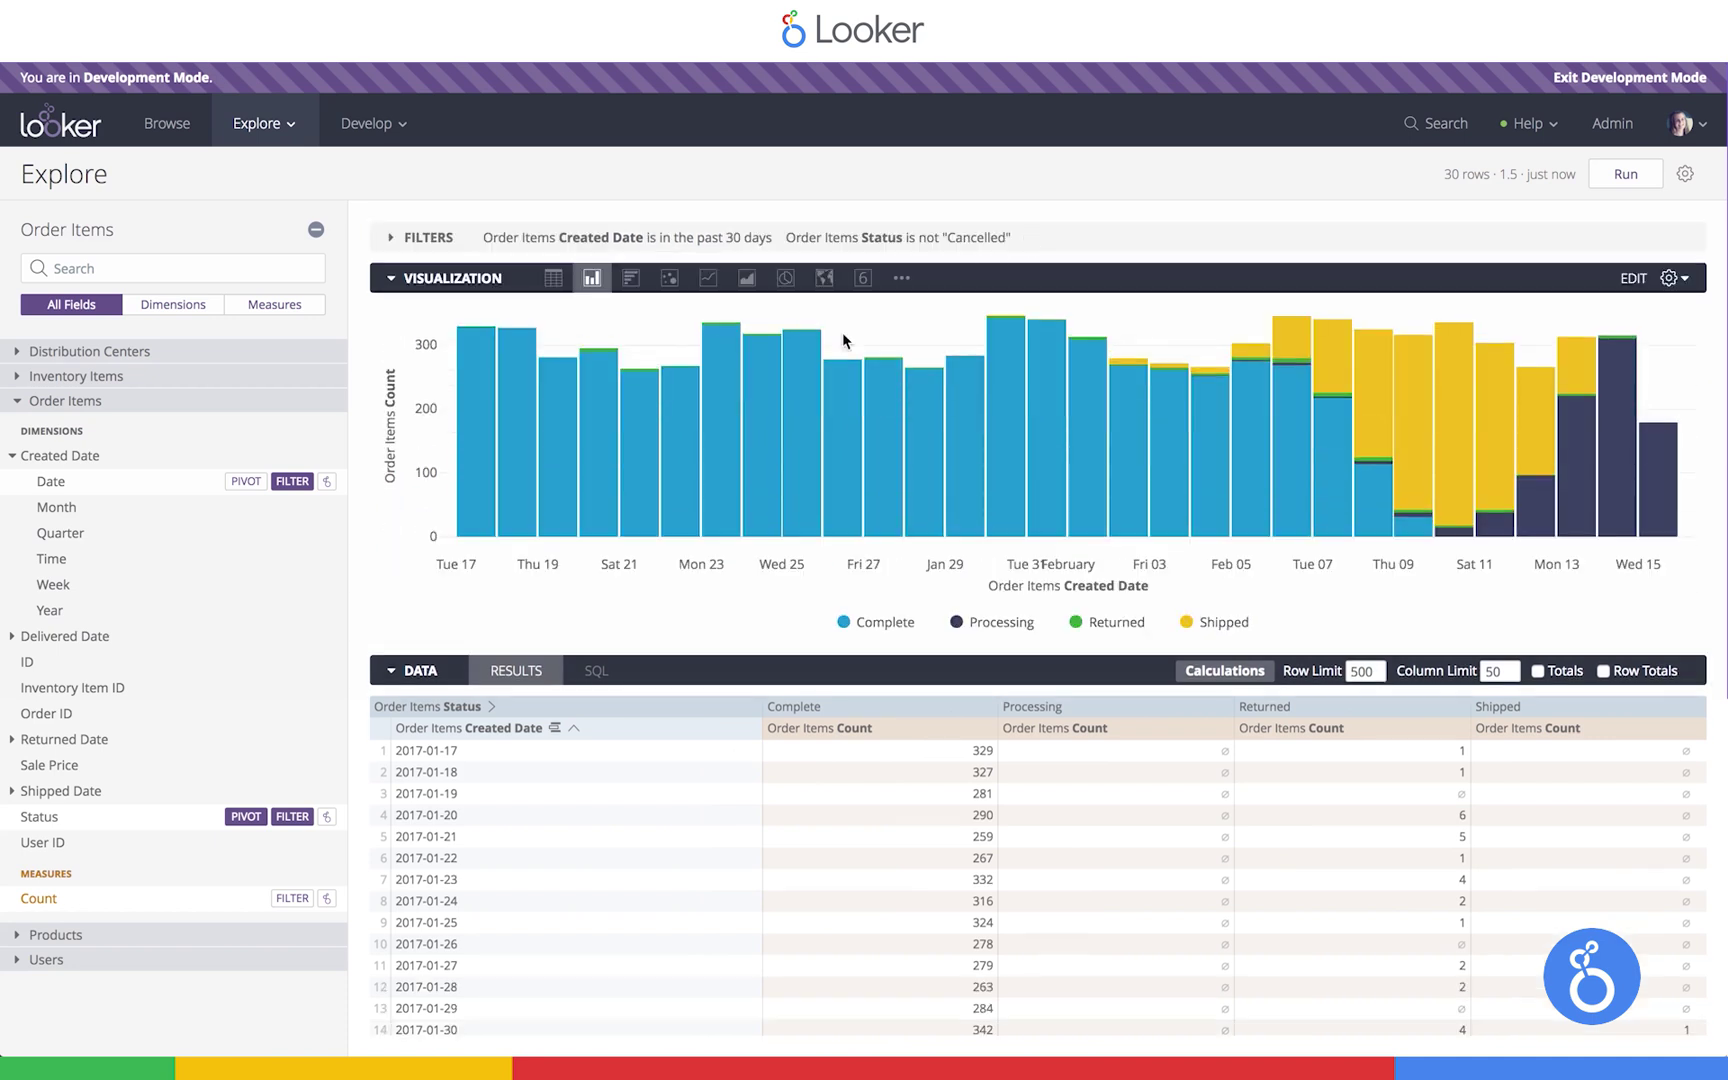
Drill into the 2017-02-02 Shipped column segment and show all 10 order items
mouse_move(1381, 399)
mouse_move(1126, 370)
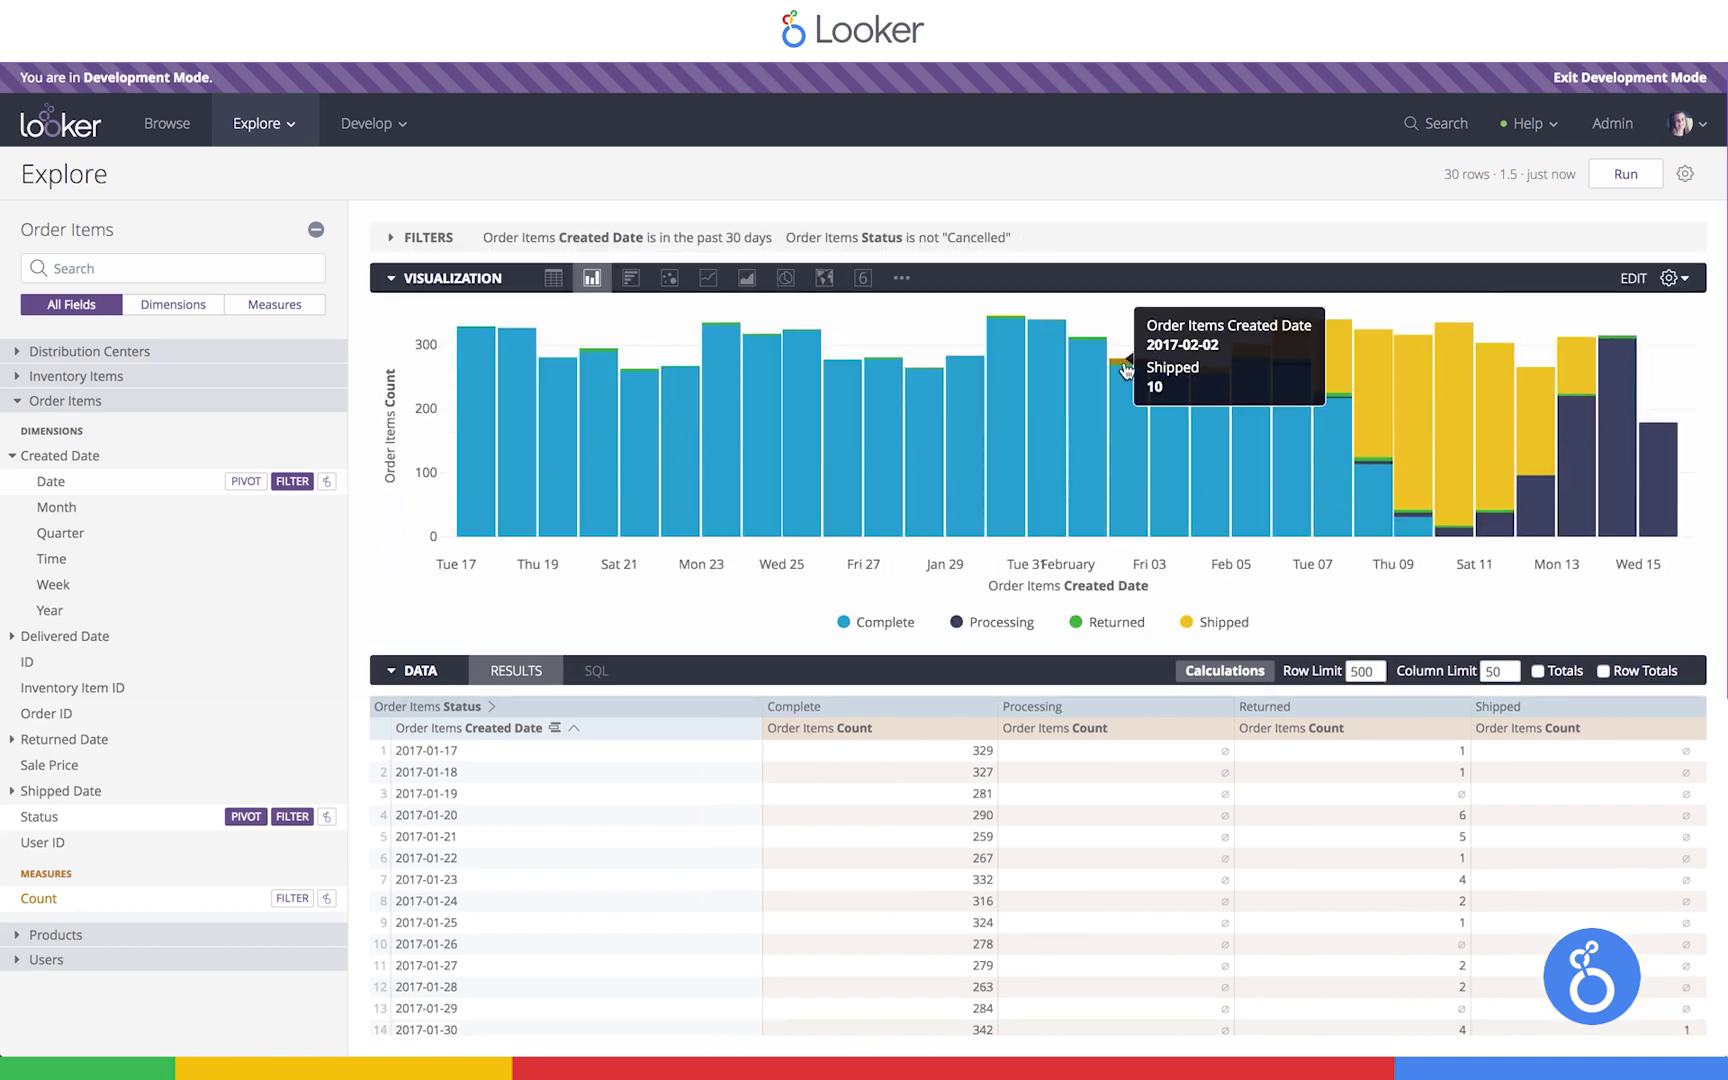
left_click(1126, 369)
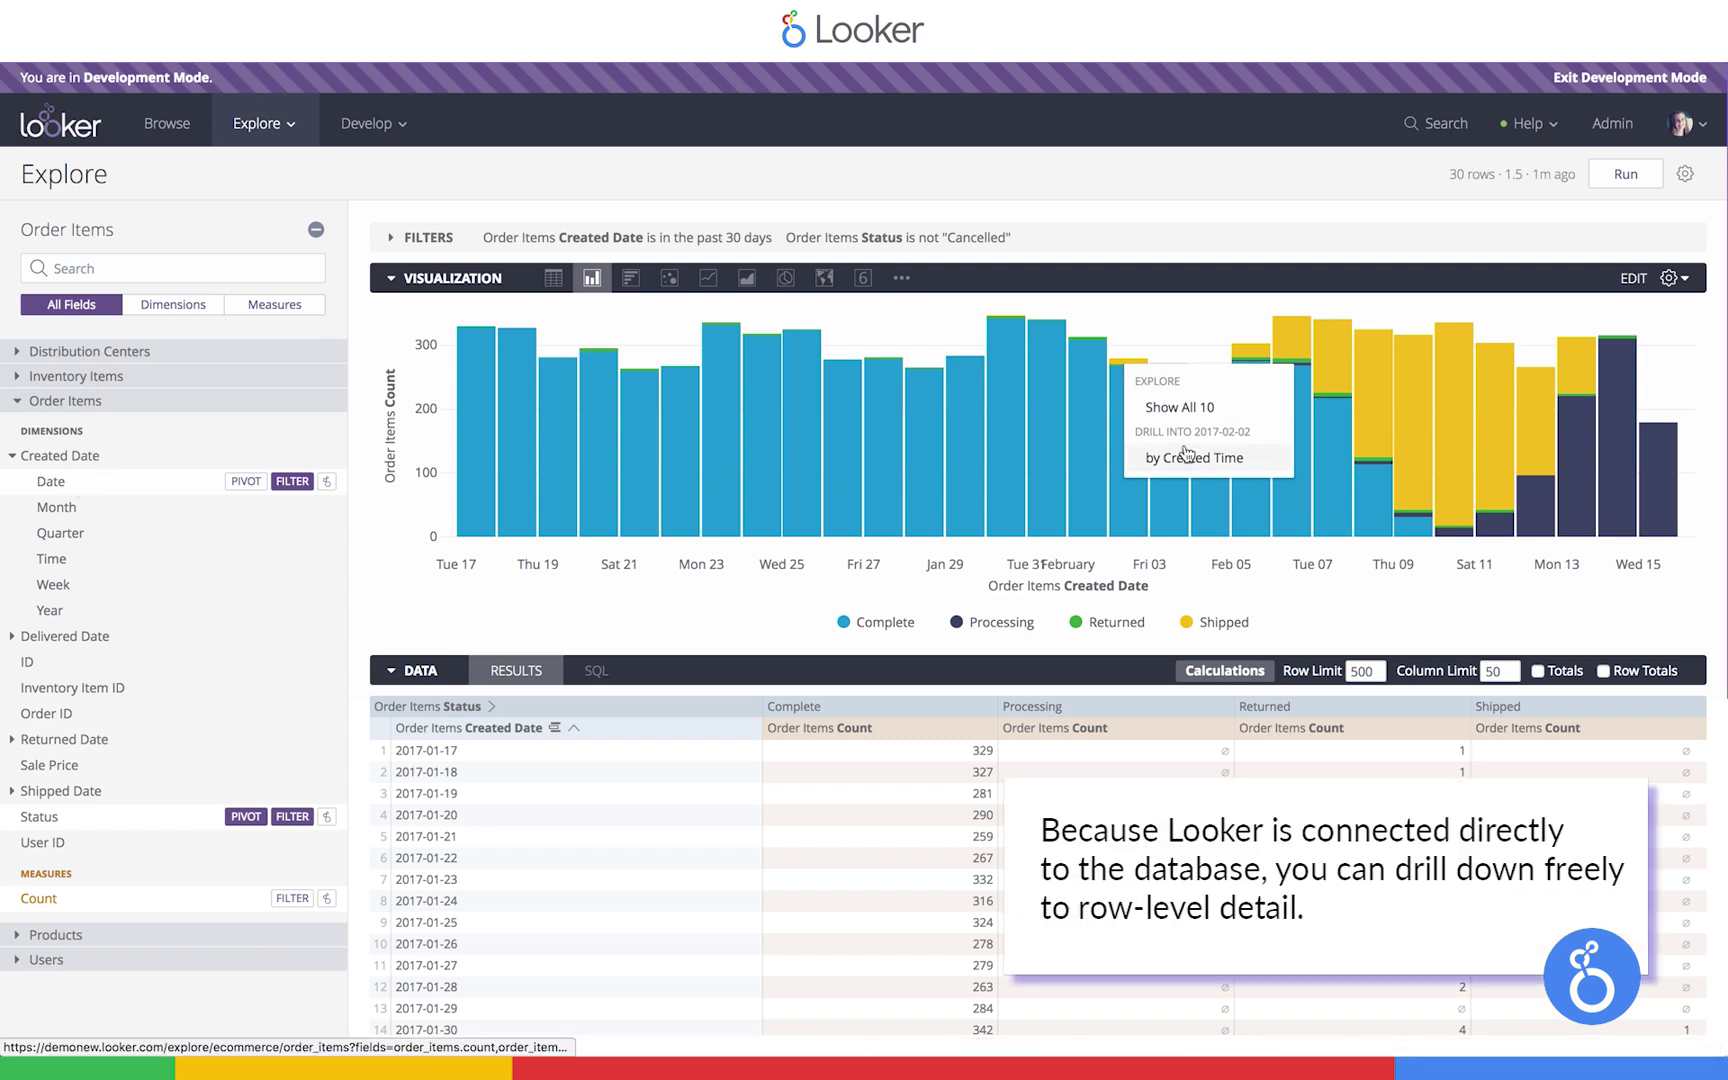
left_click(1180, 407)
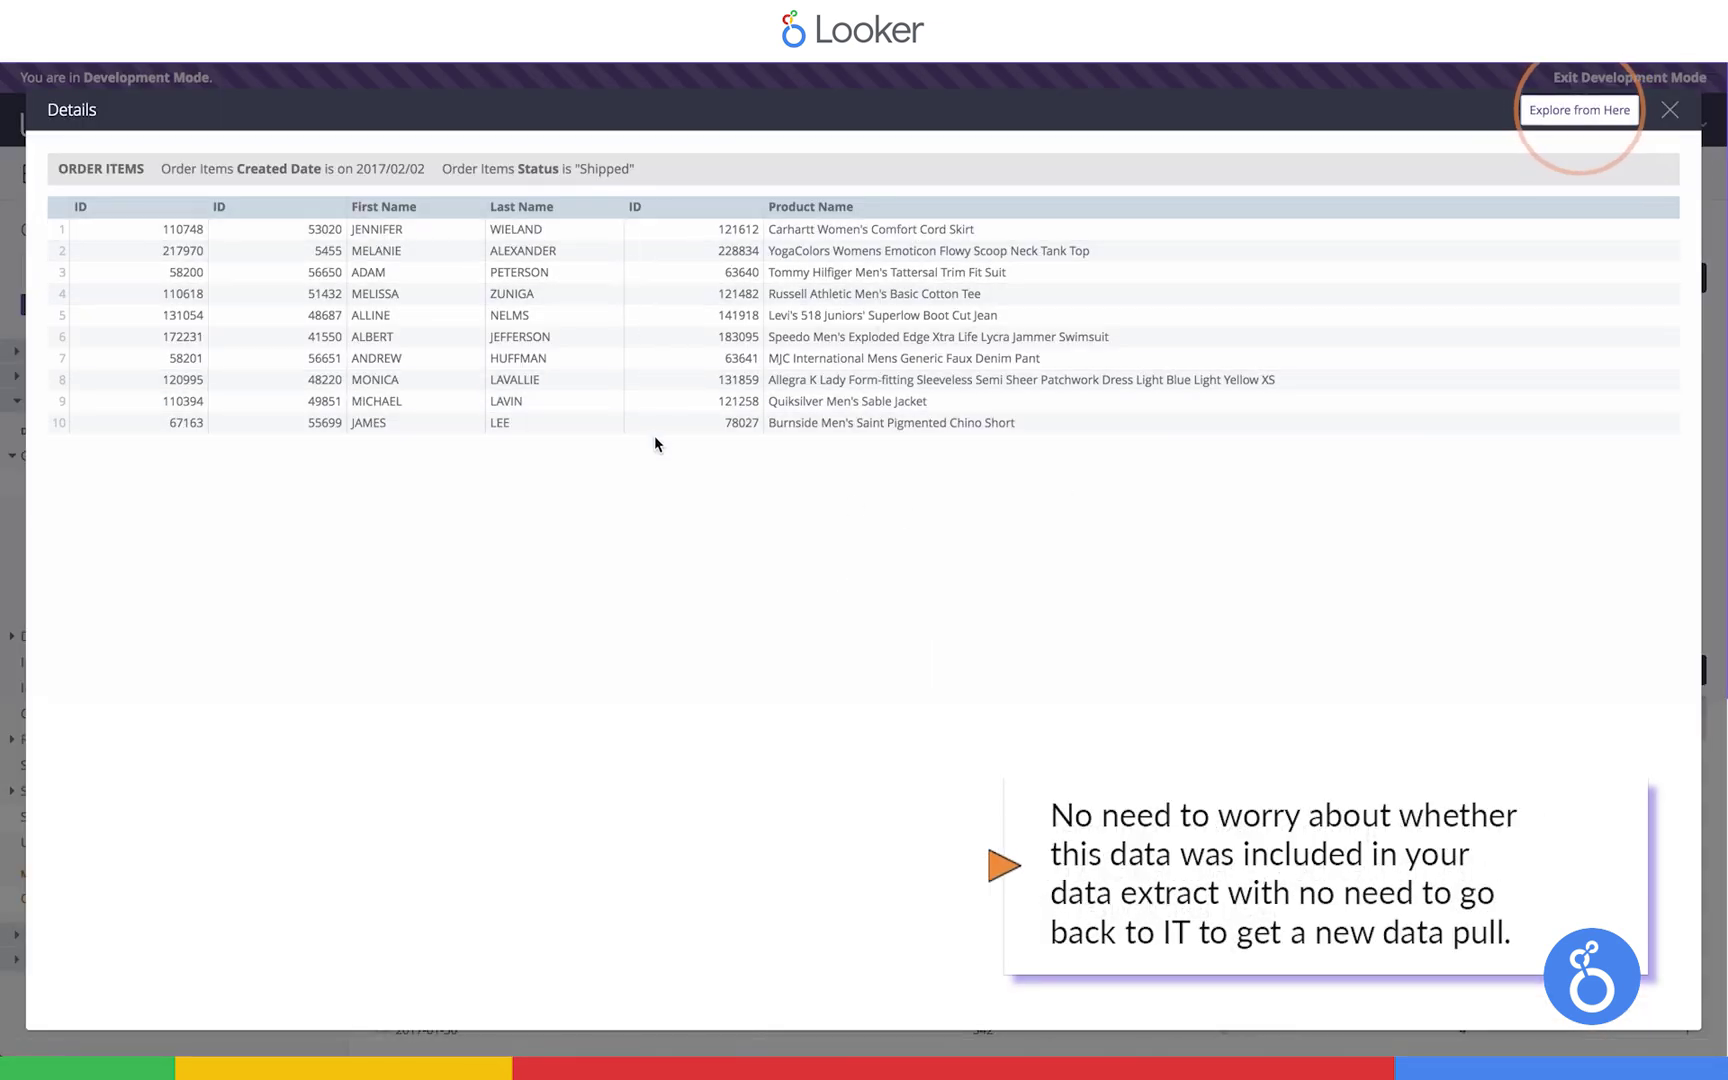
Open the drill-down as a new explore and add the Distribution Centers Name field
left_click(1578, 112)
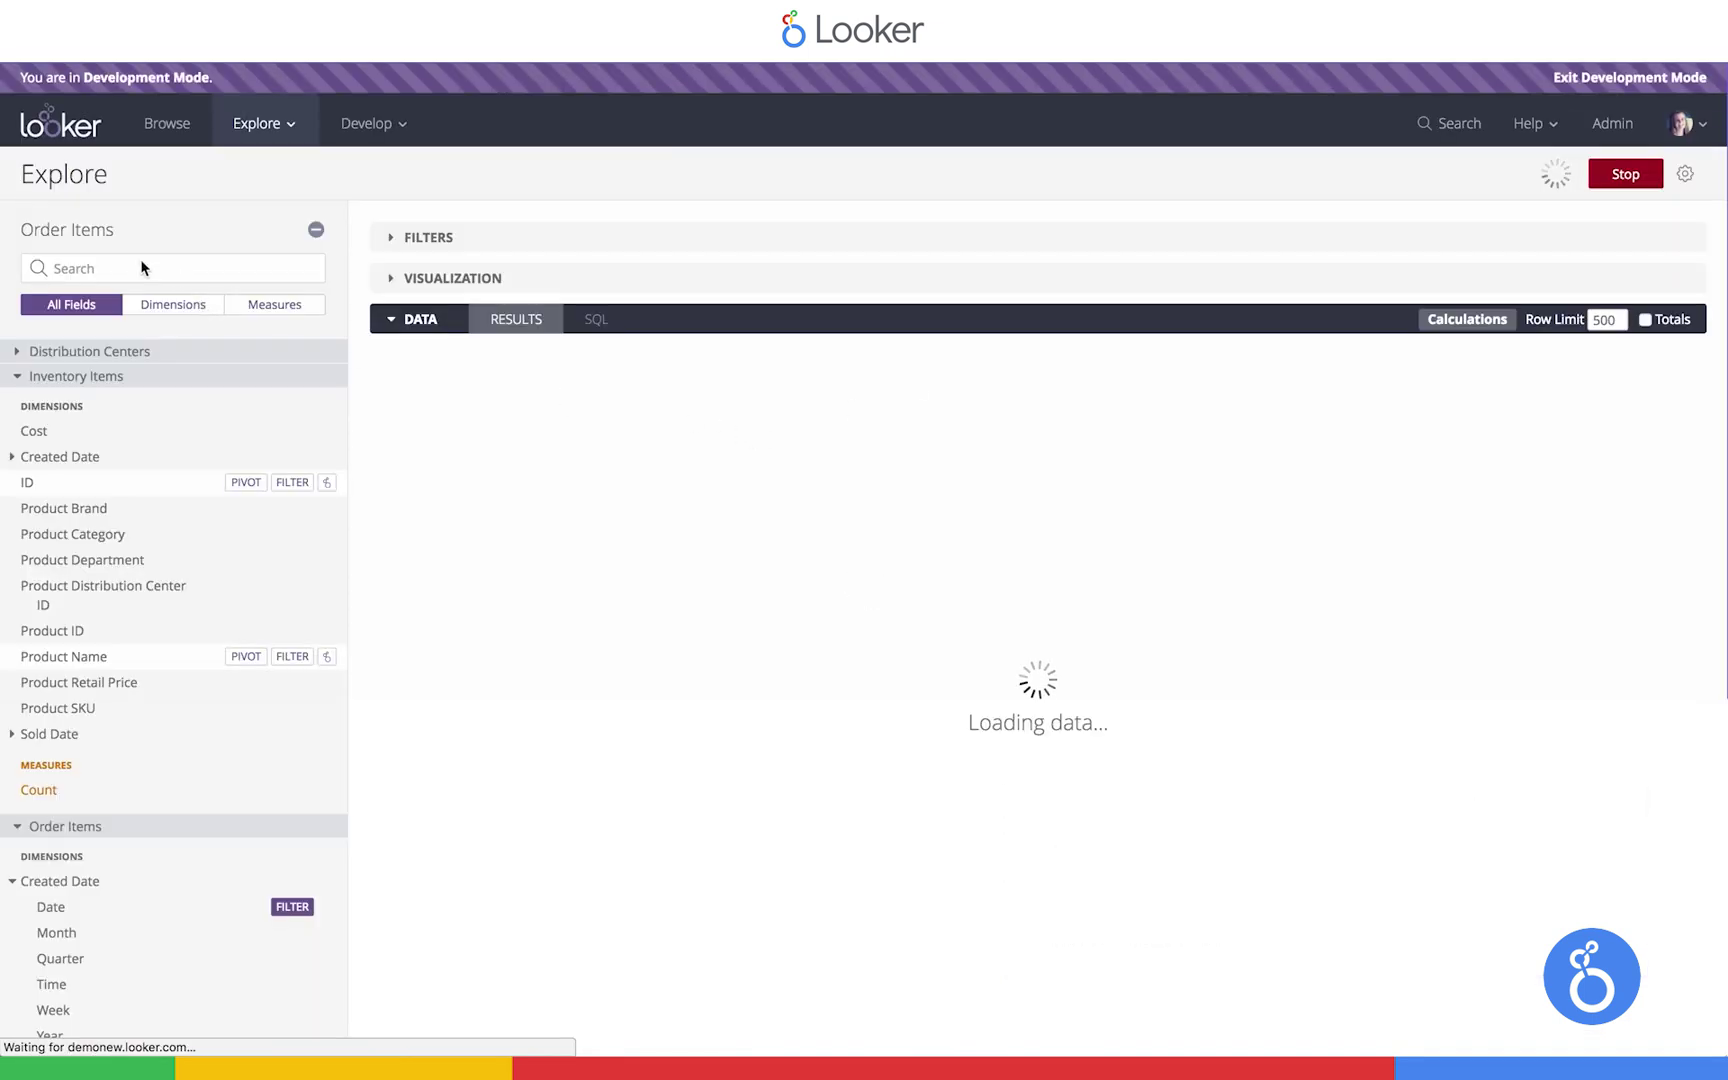
type("distr")
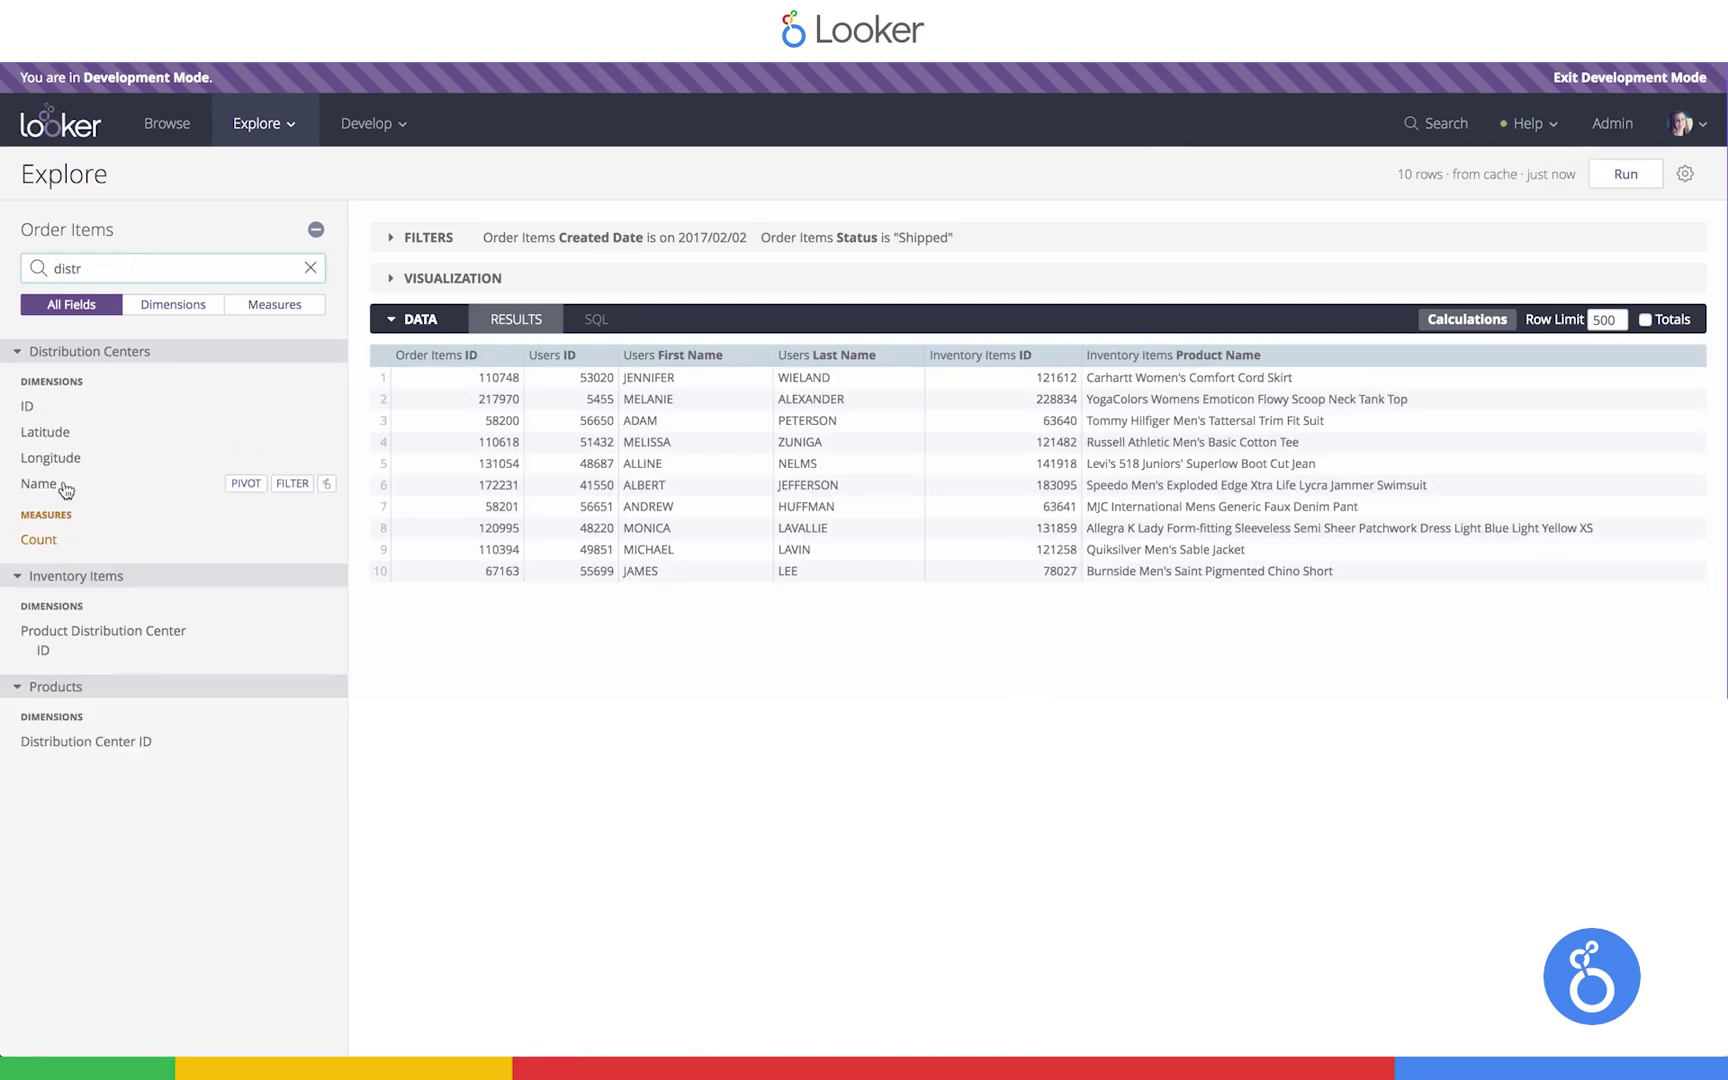
left_click(40, 484)
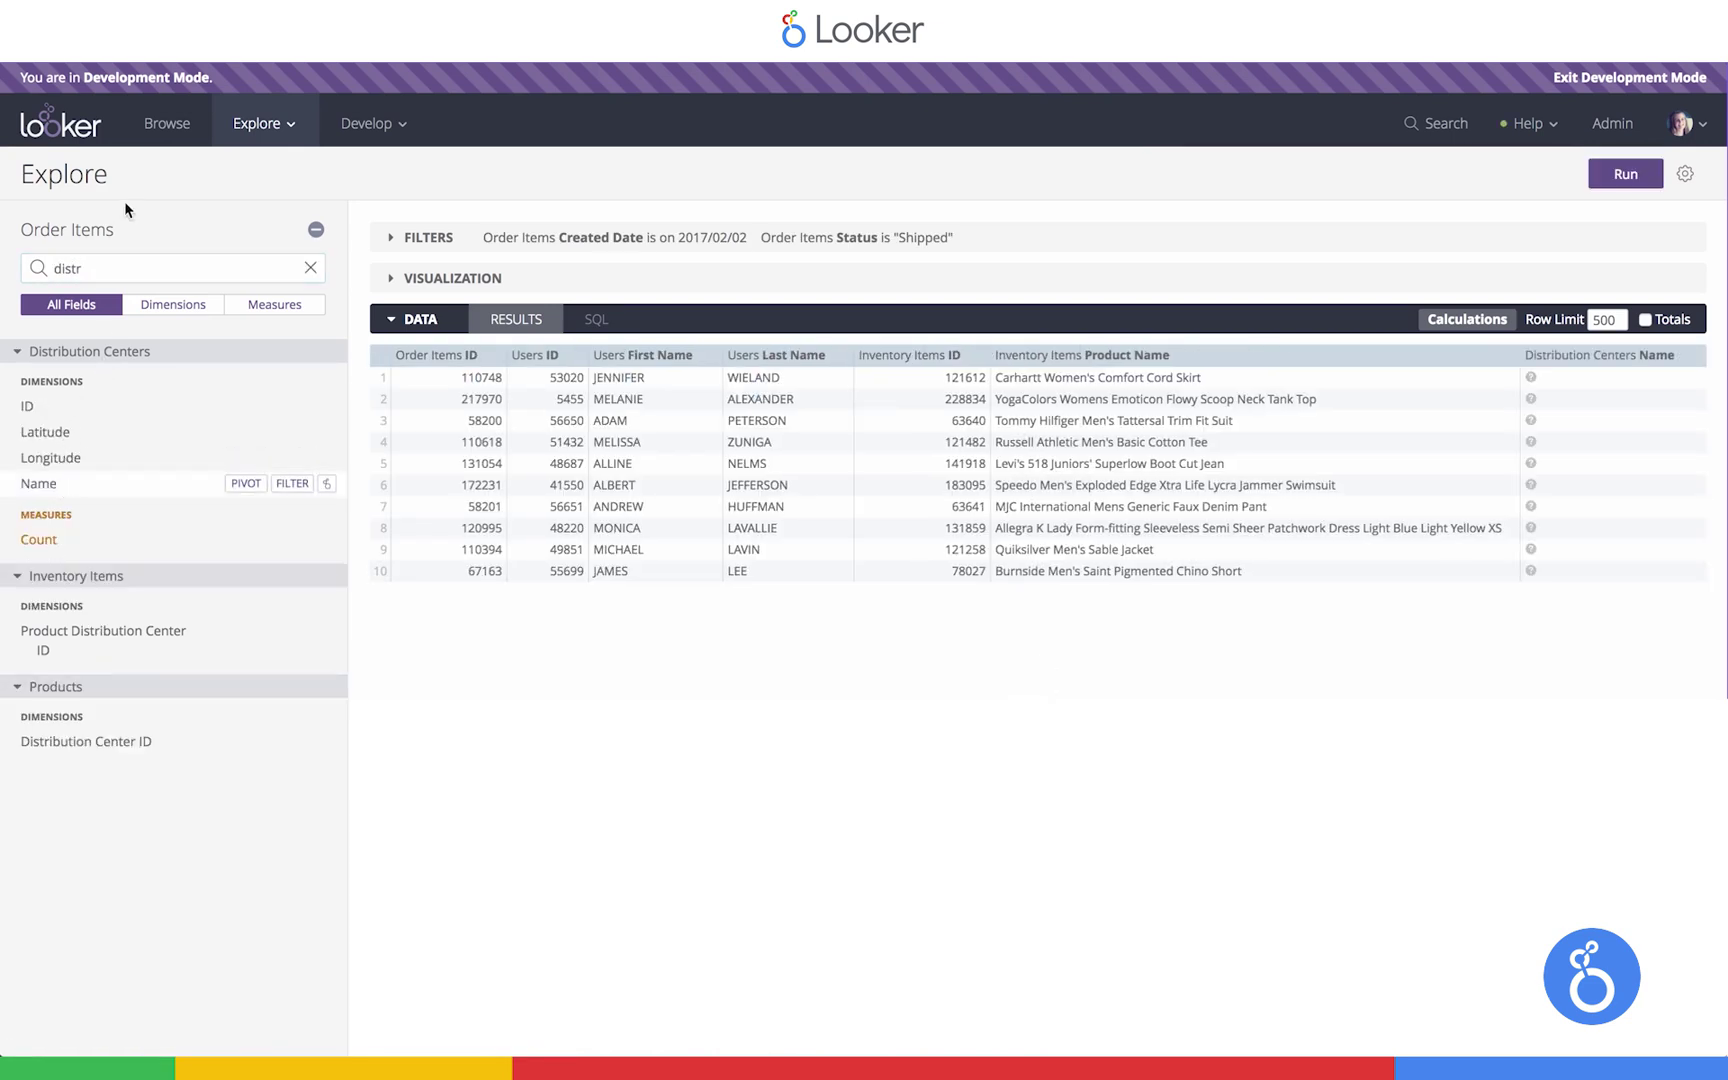
Search 'state', add the Users State field, and run the query
double_click(98, 264)
key("BackSpace")
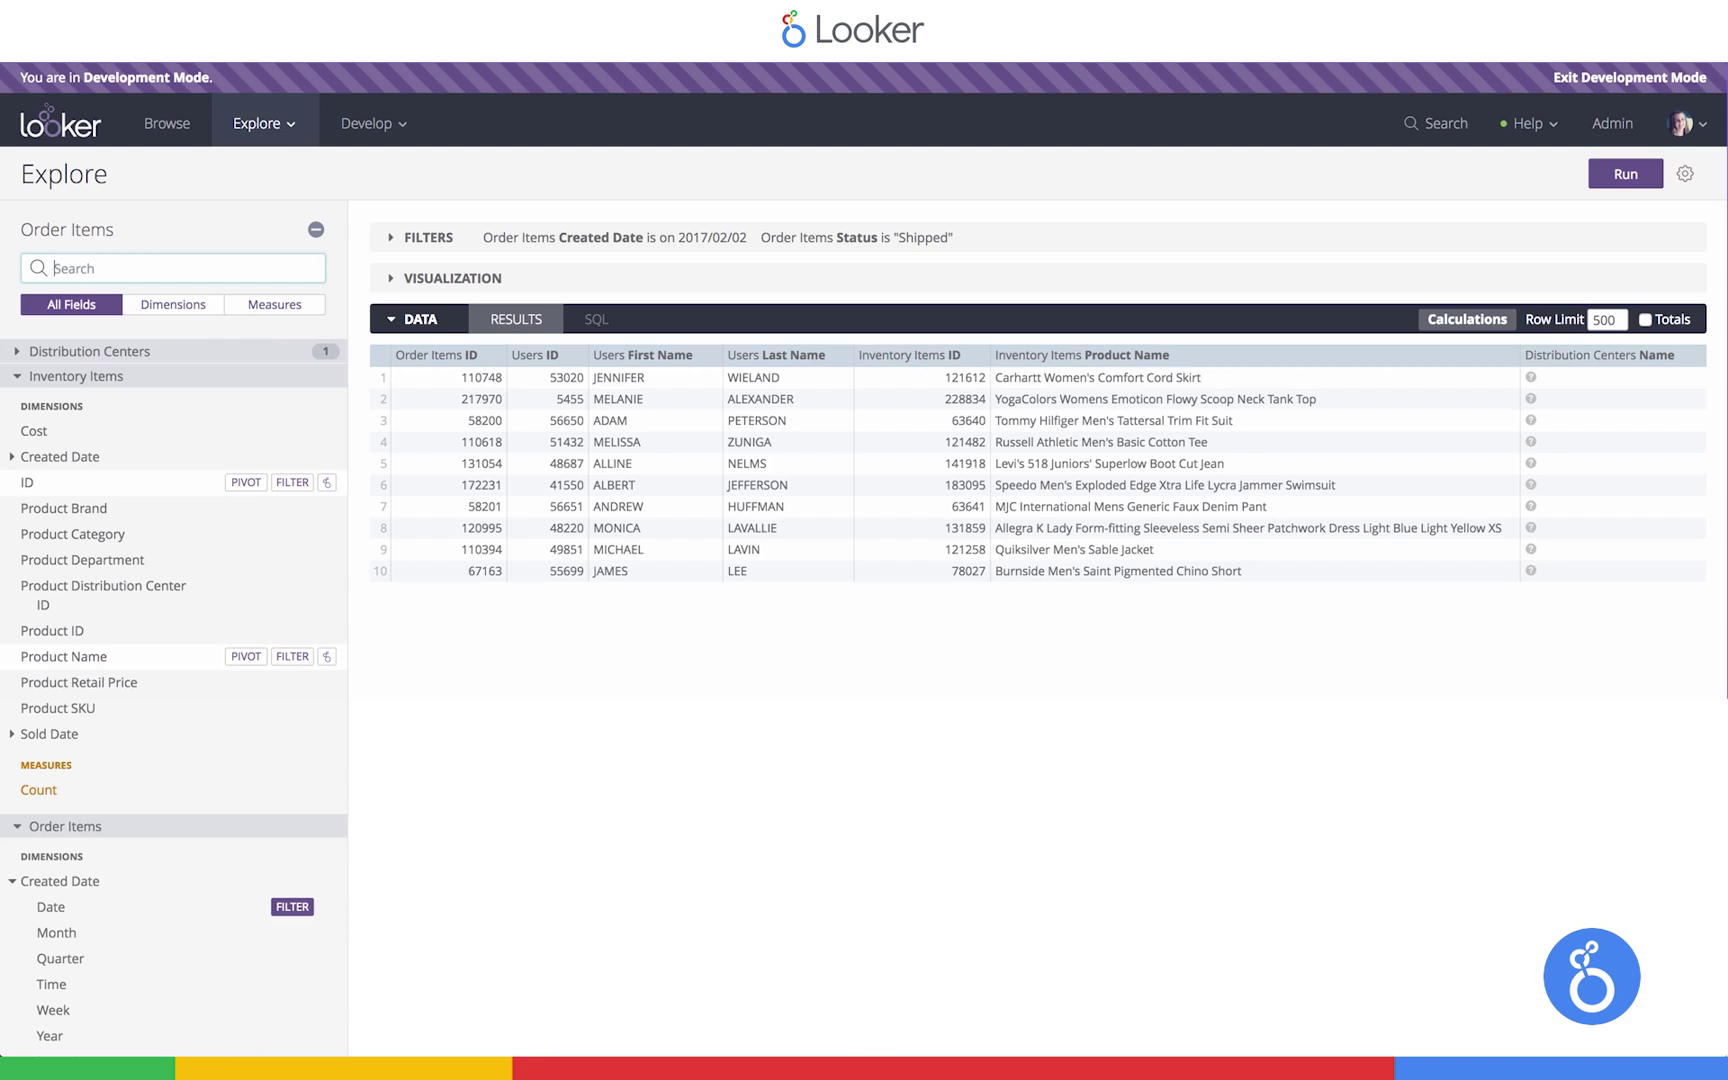
type("state")
left_click(60, 406)
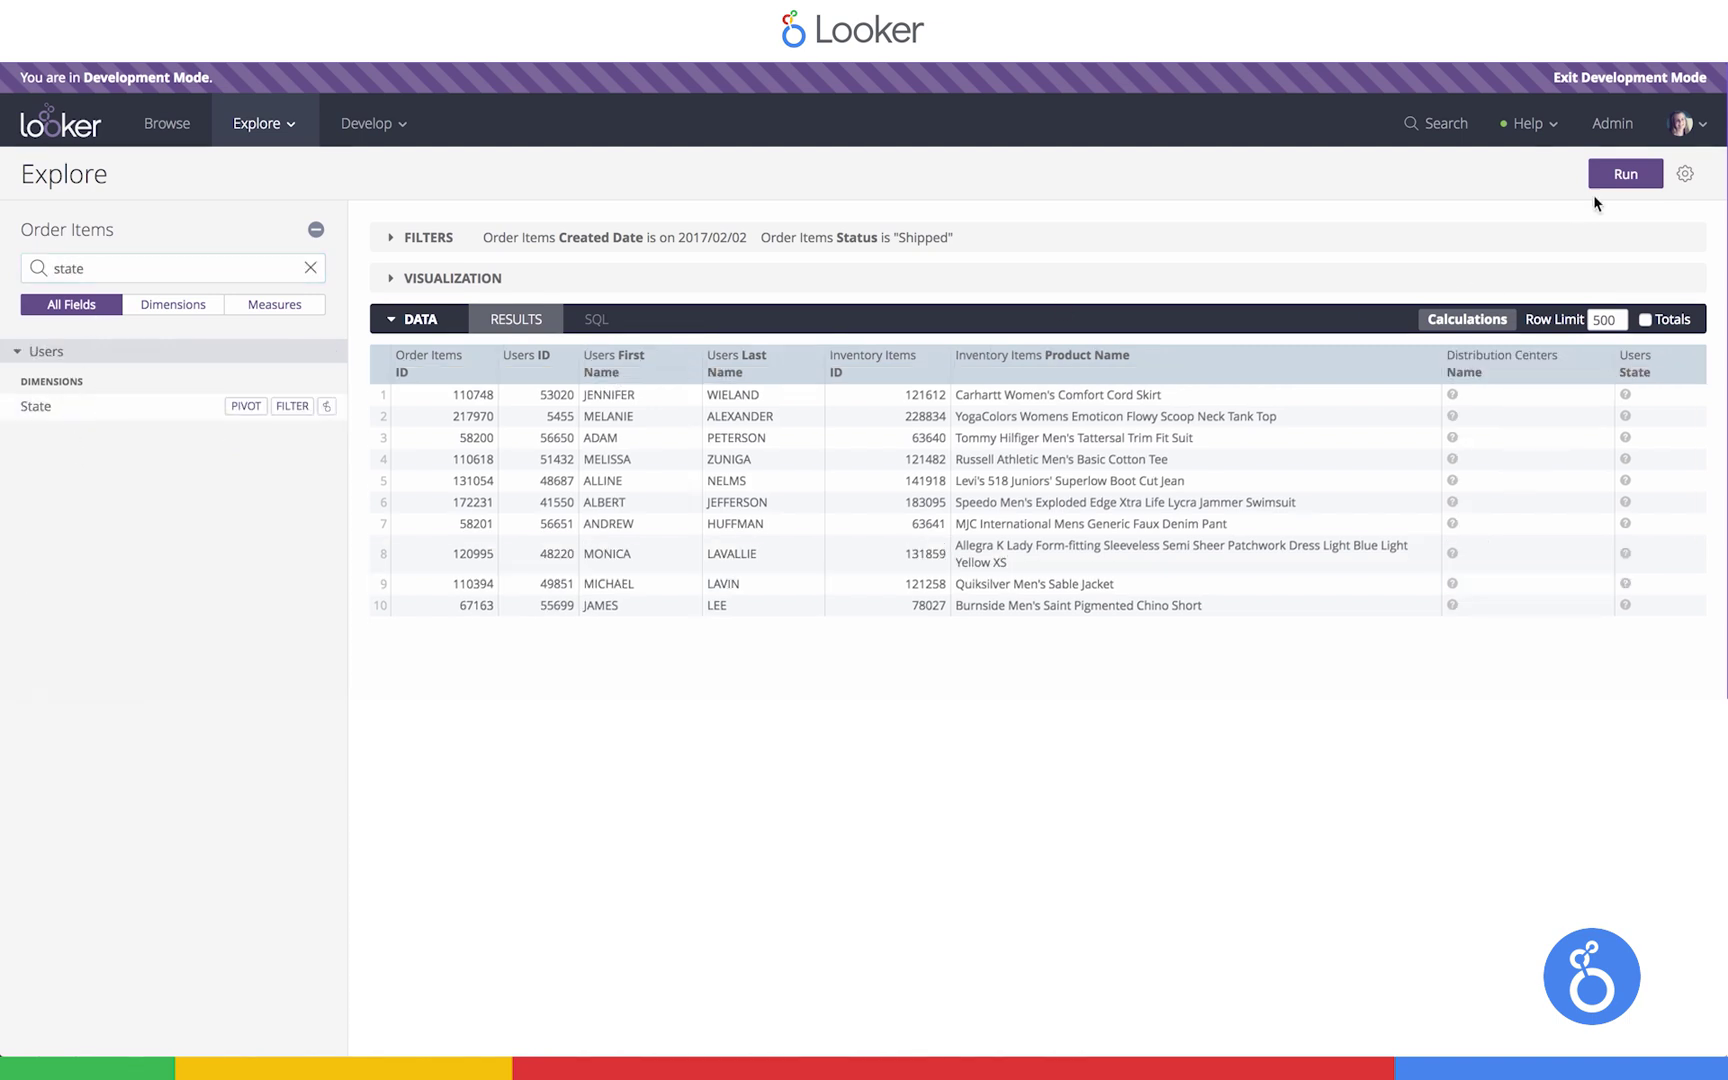
left_click(1610, 176)
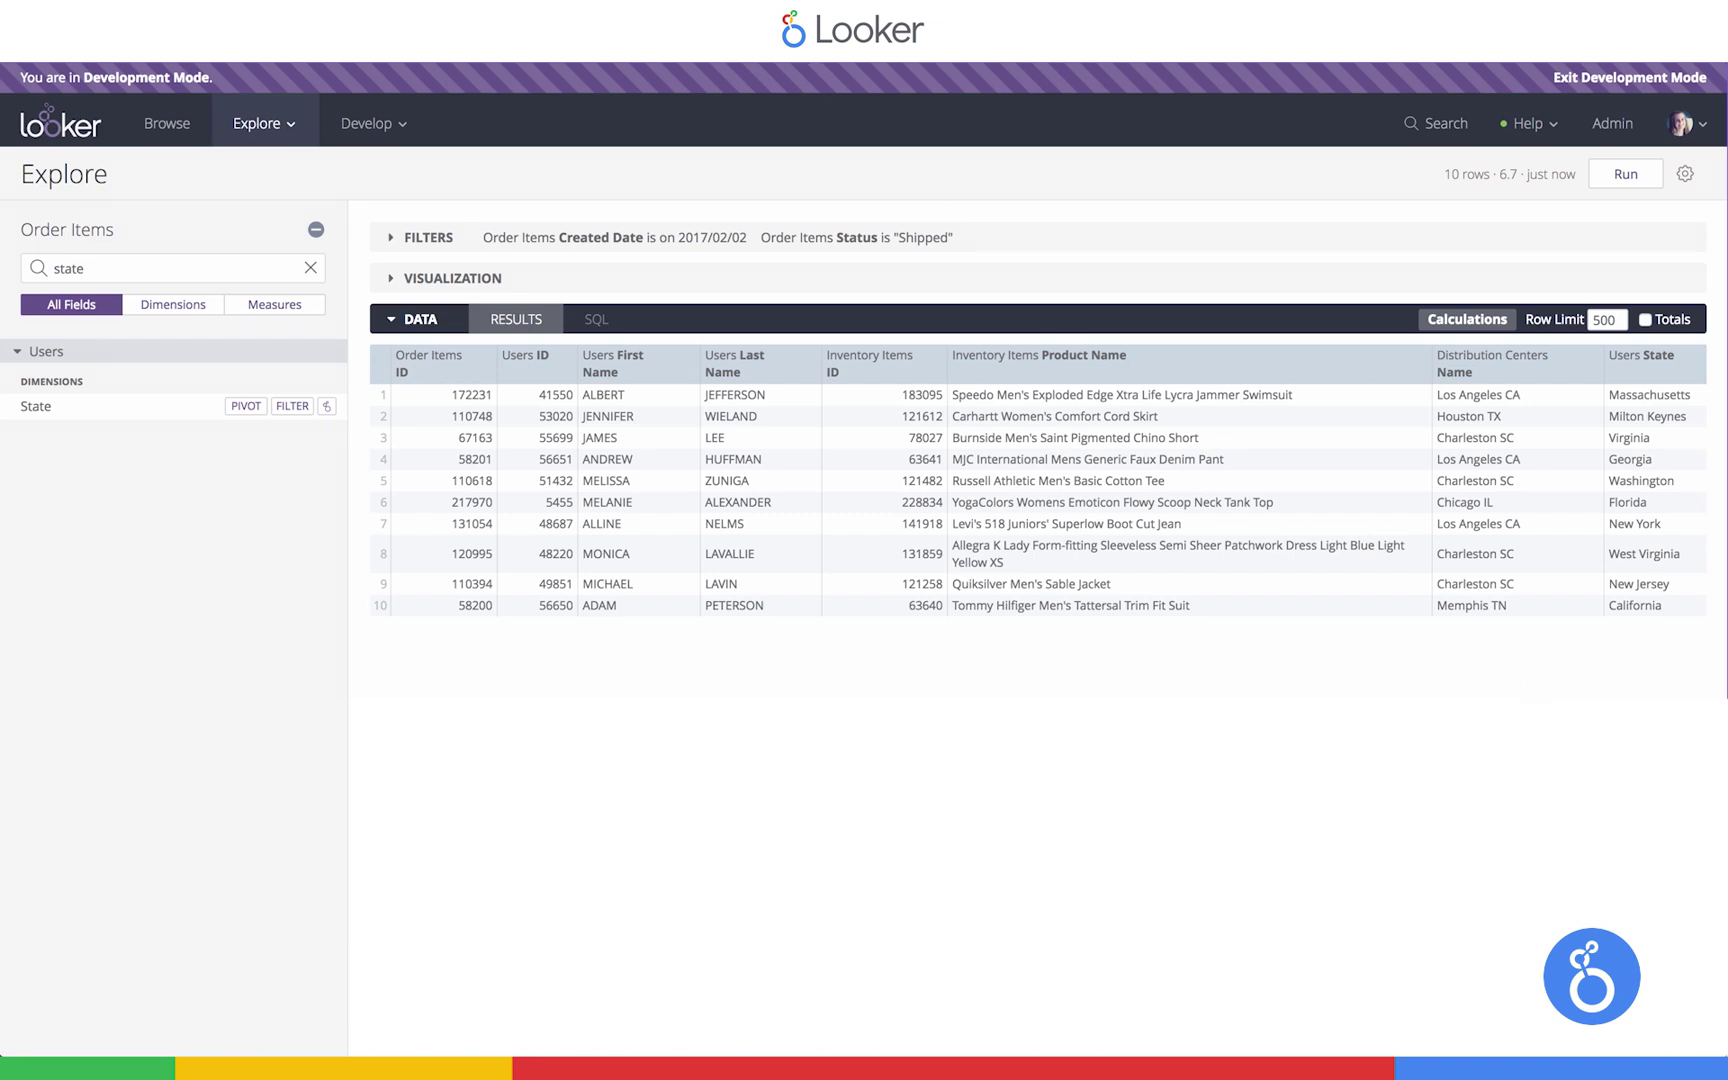
Add Processing to the Status filter alongside Shipped and rerun the query
key("ctrl+r")
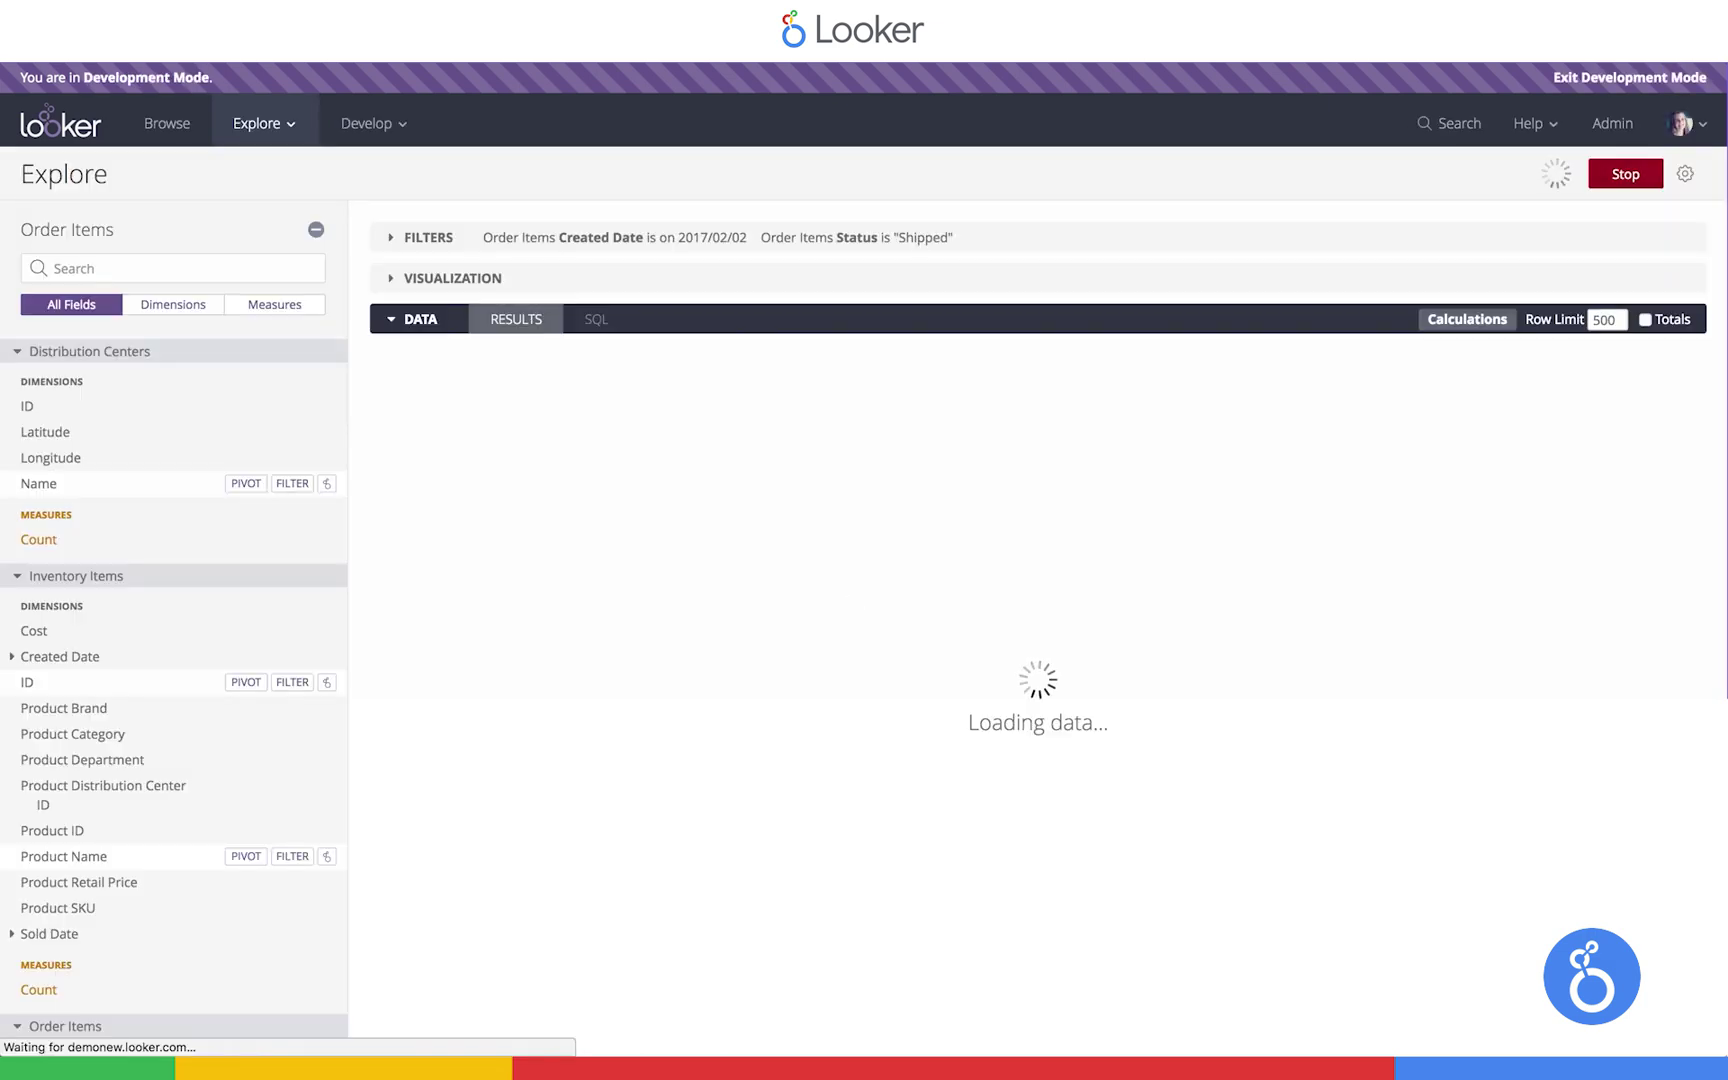
left_click(722, 234)
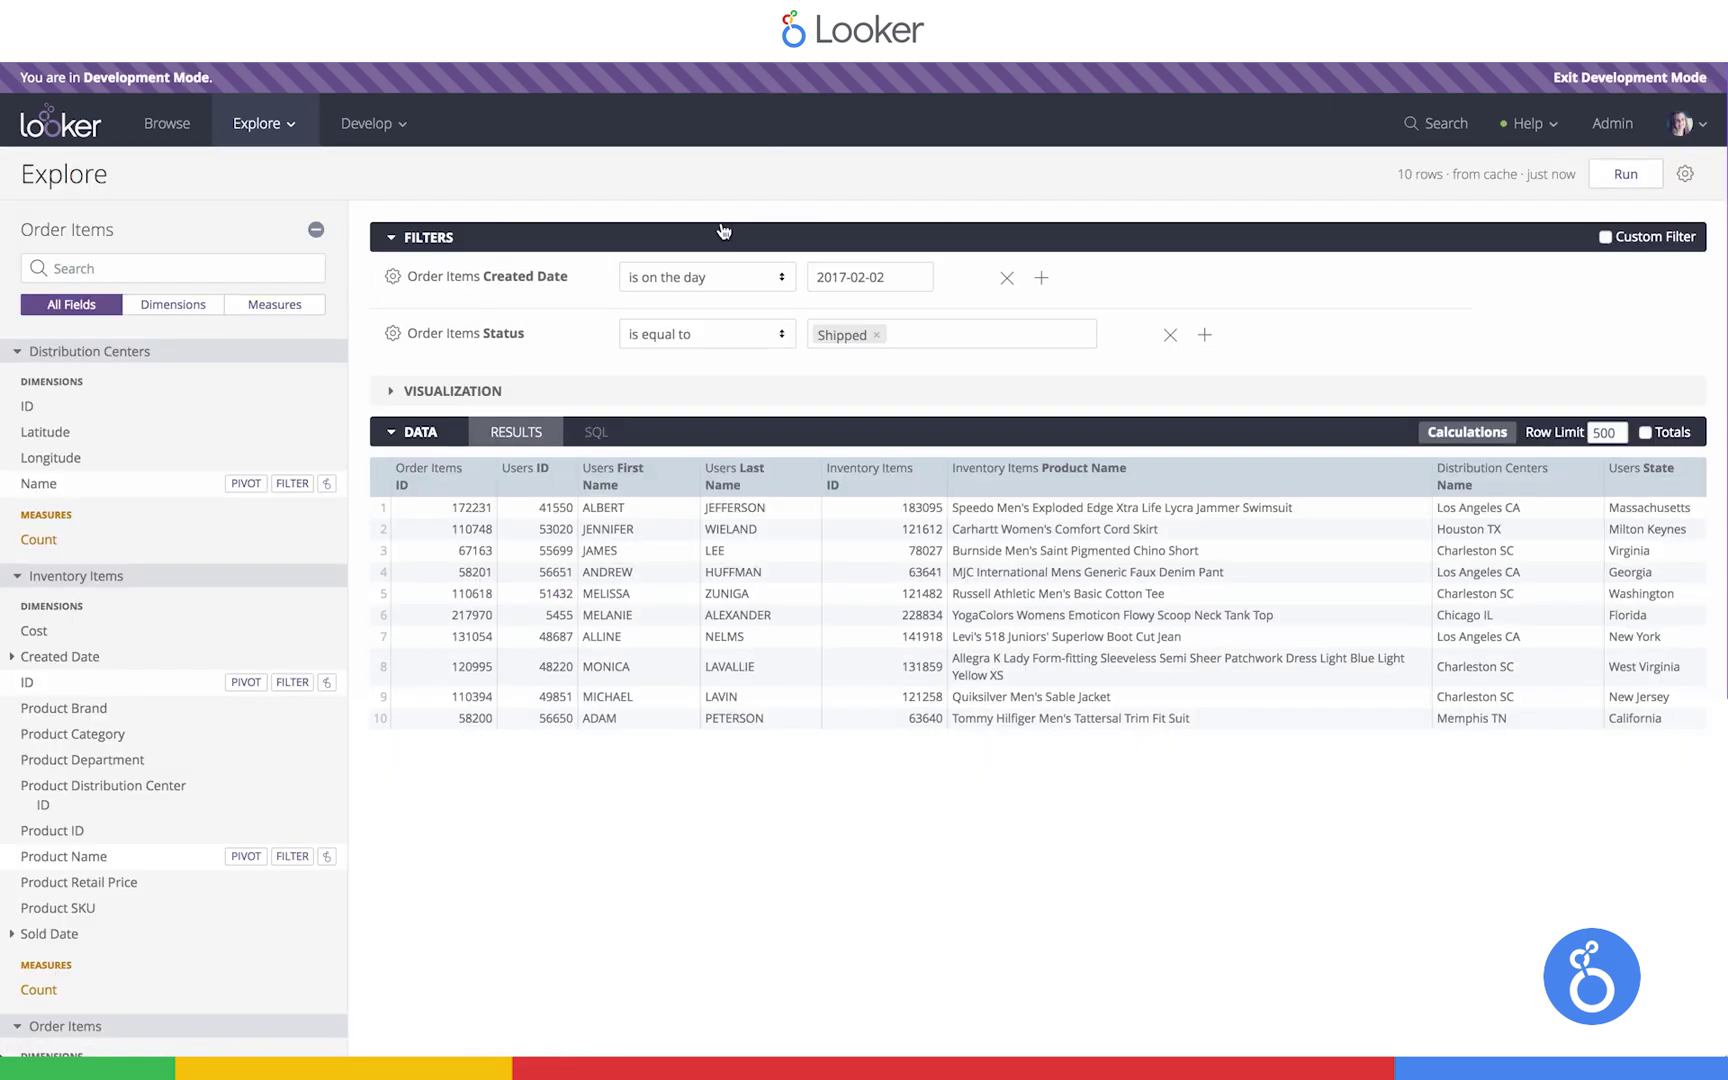
left_click(923, 333)
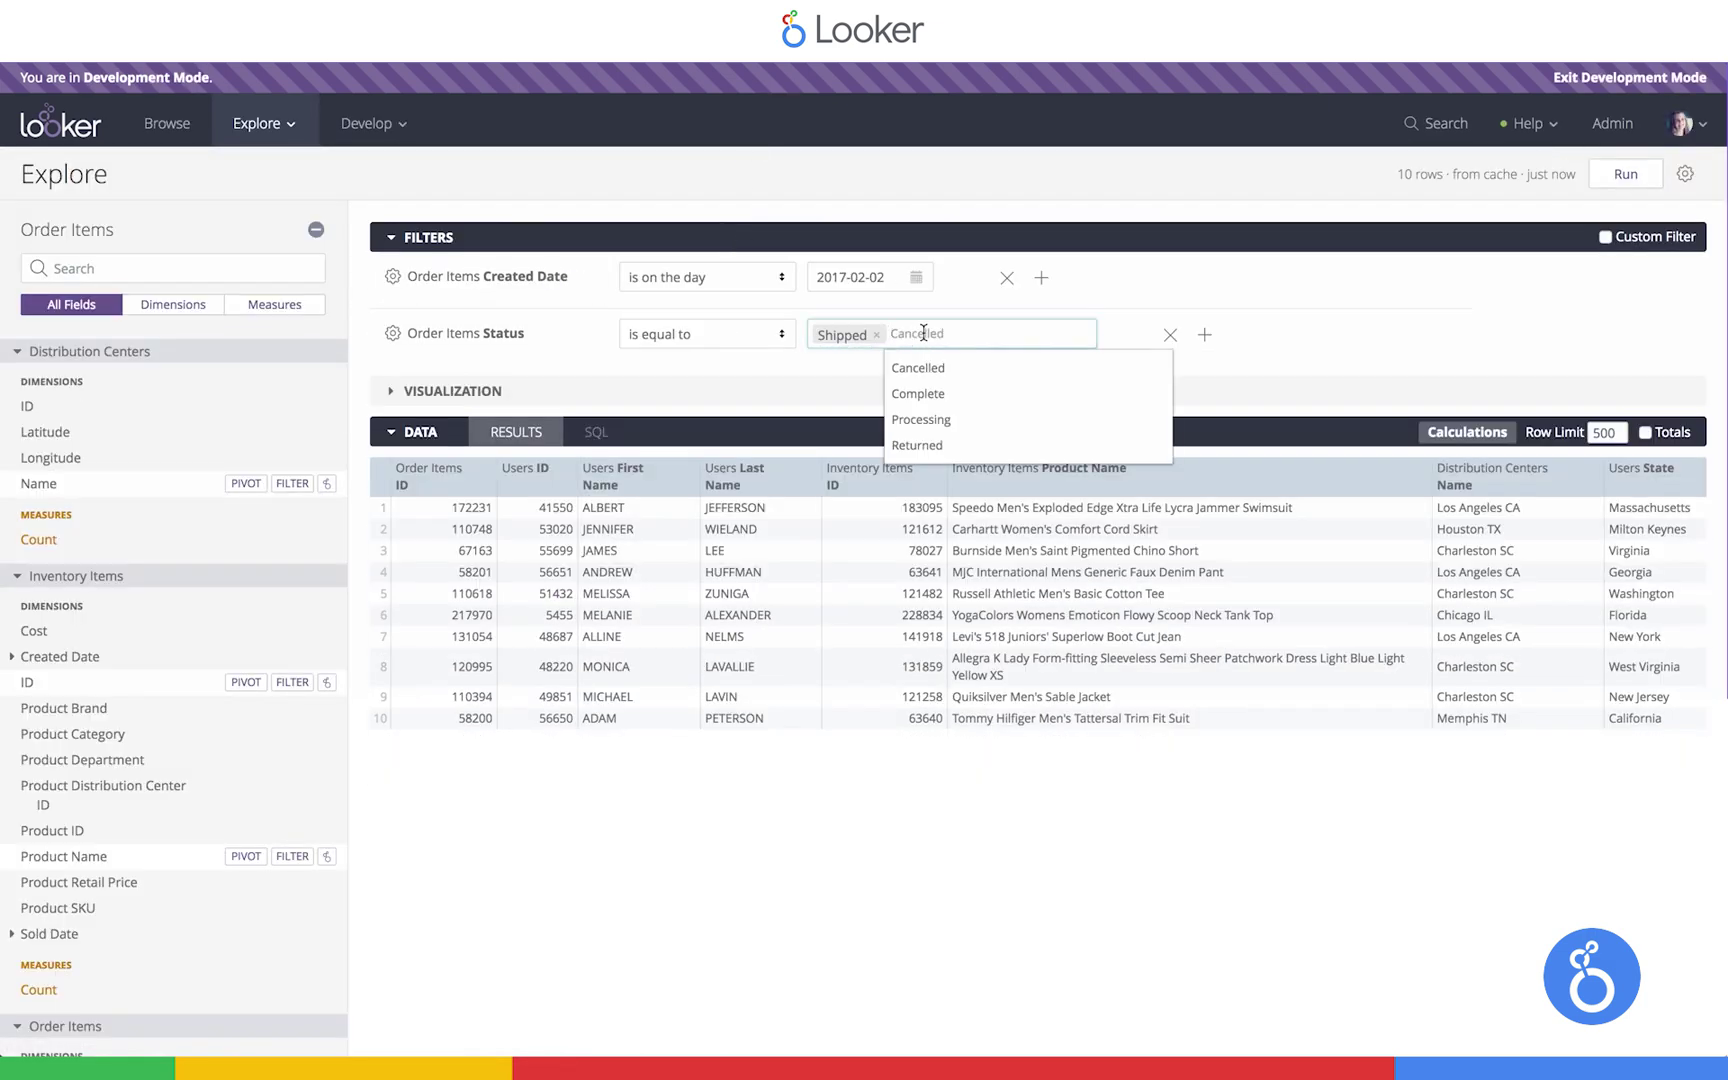
left_click(921, 419)
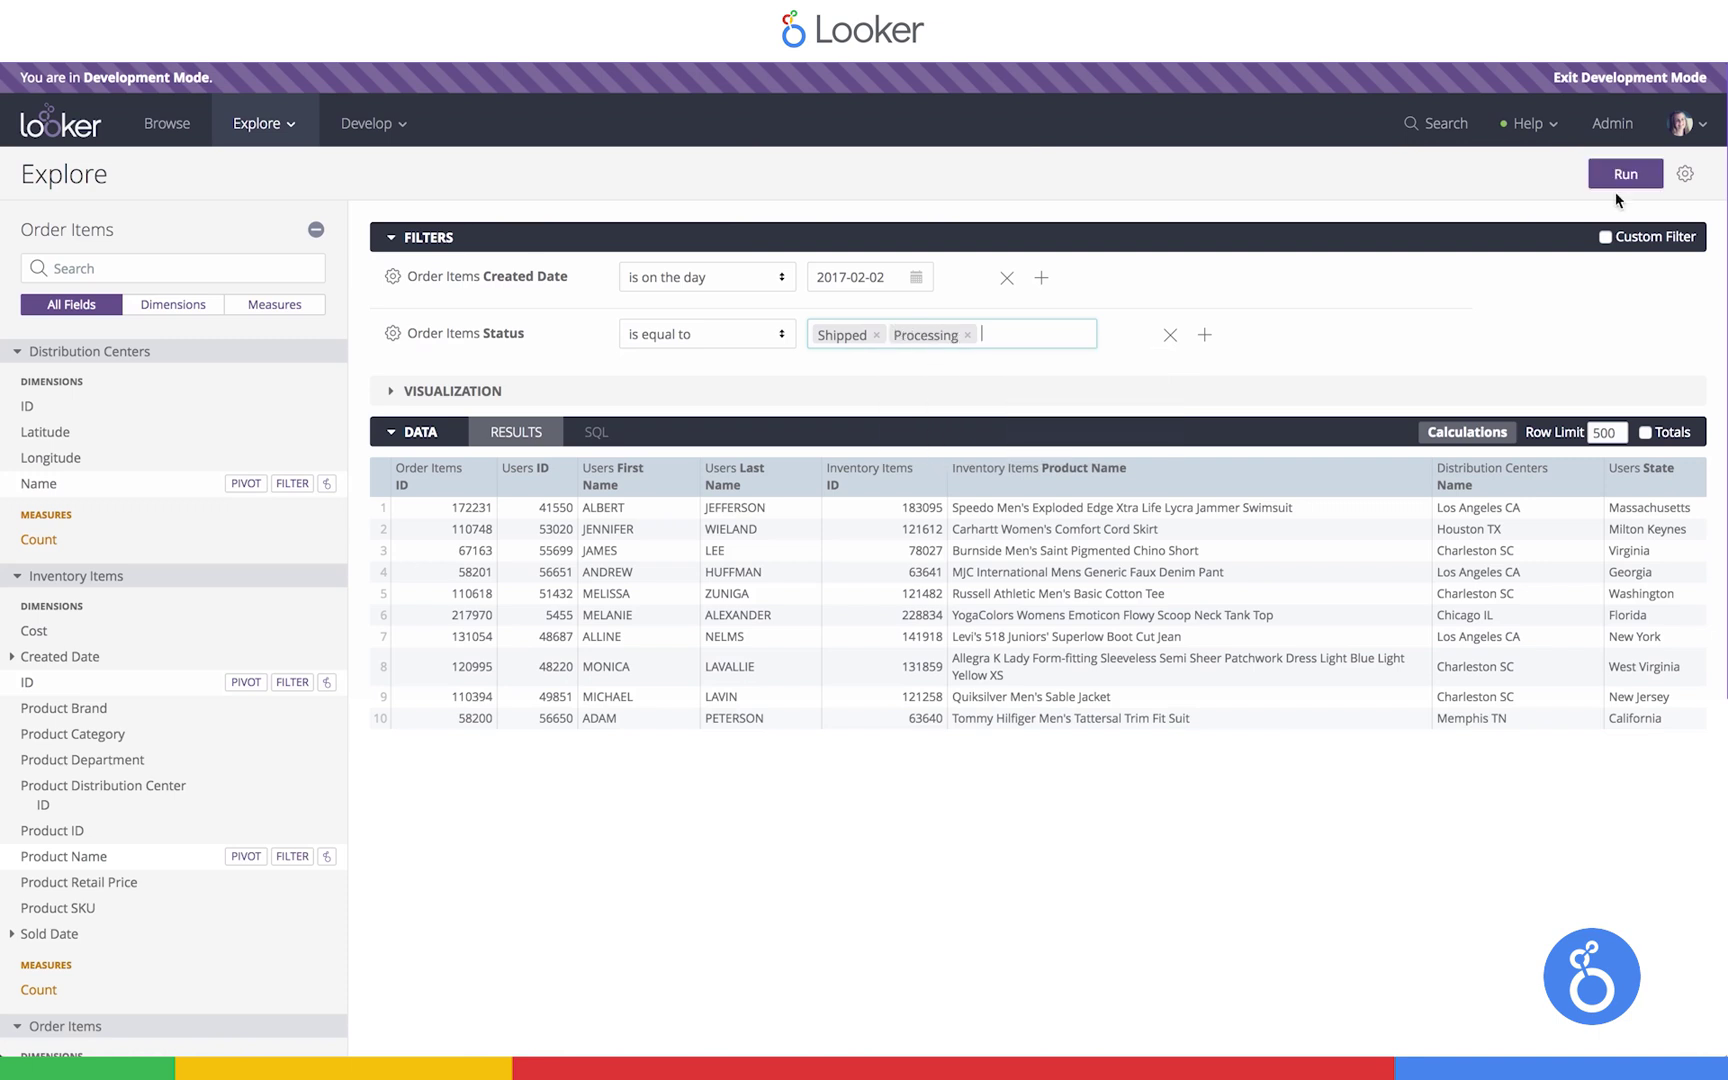
left_click(1600, 184)
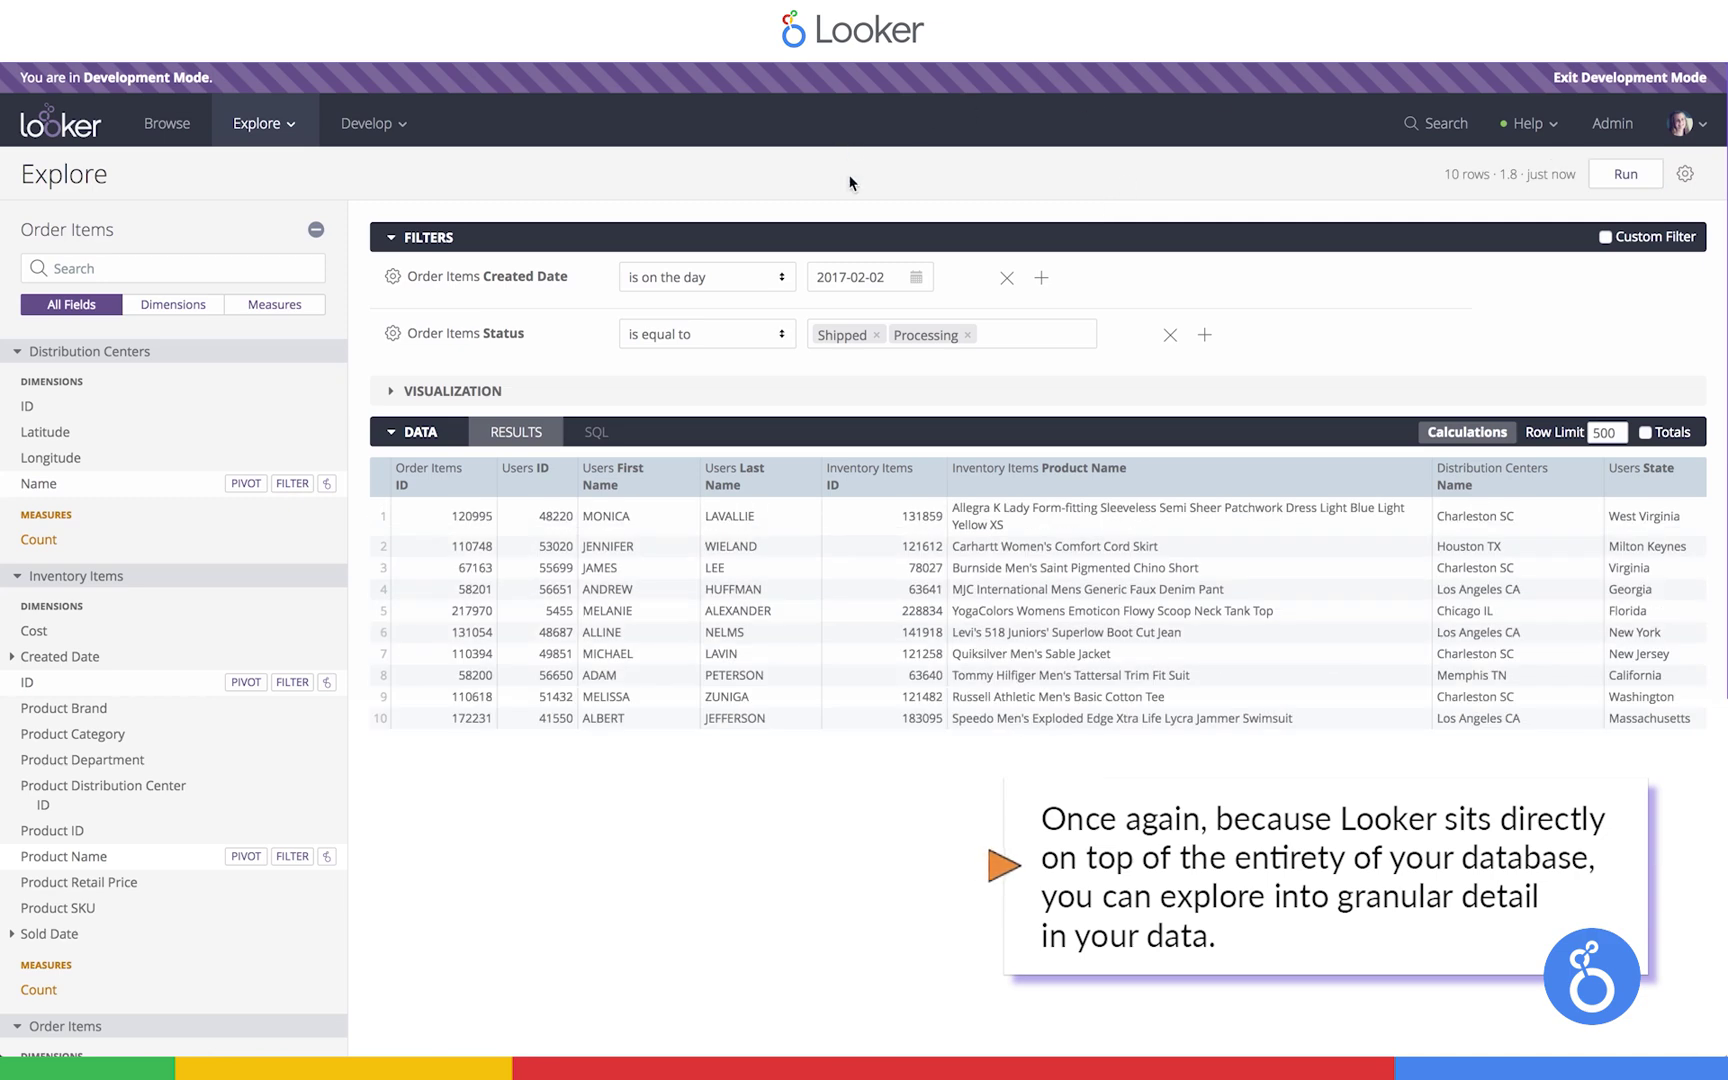
left_click(597, 240)
Add Product Category and Product Department columns and run the query
scroll(70, 712, "down", 5)
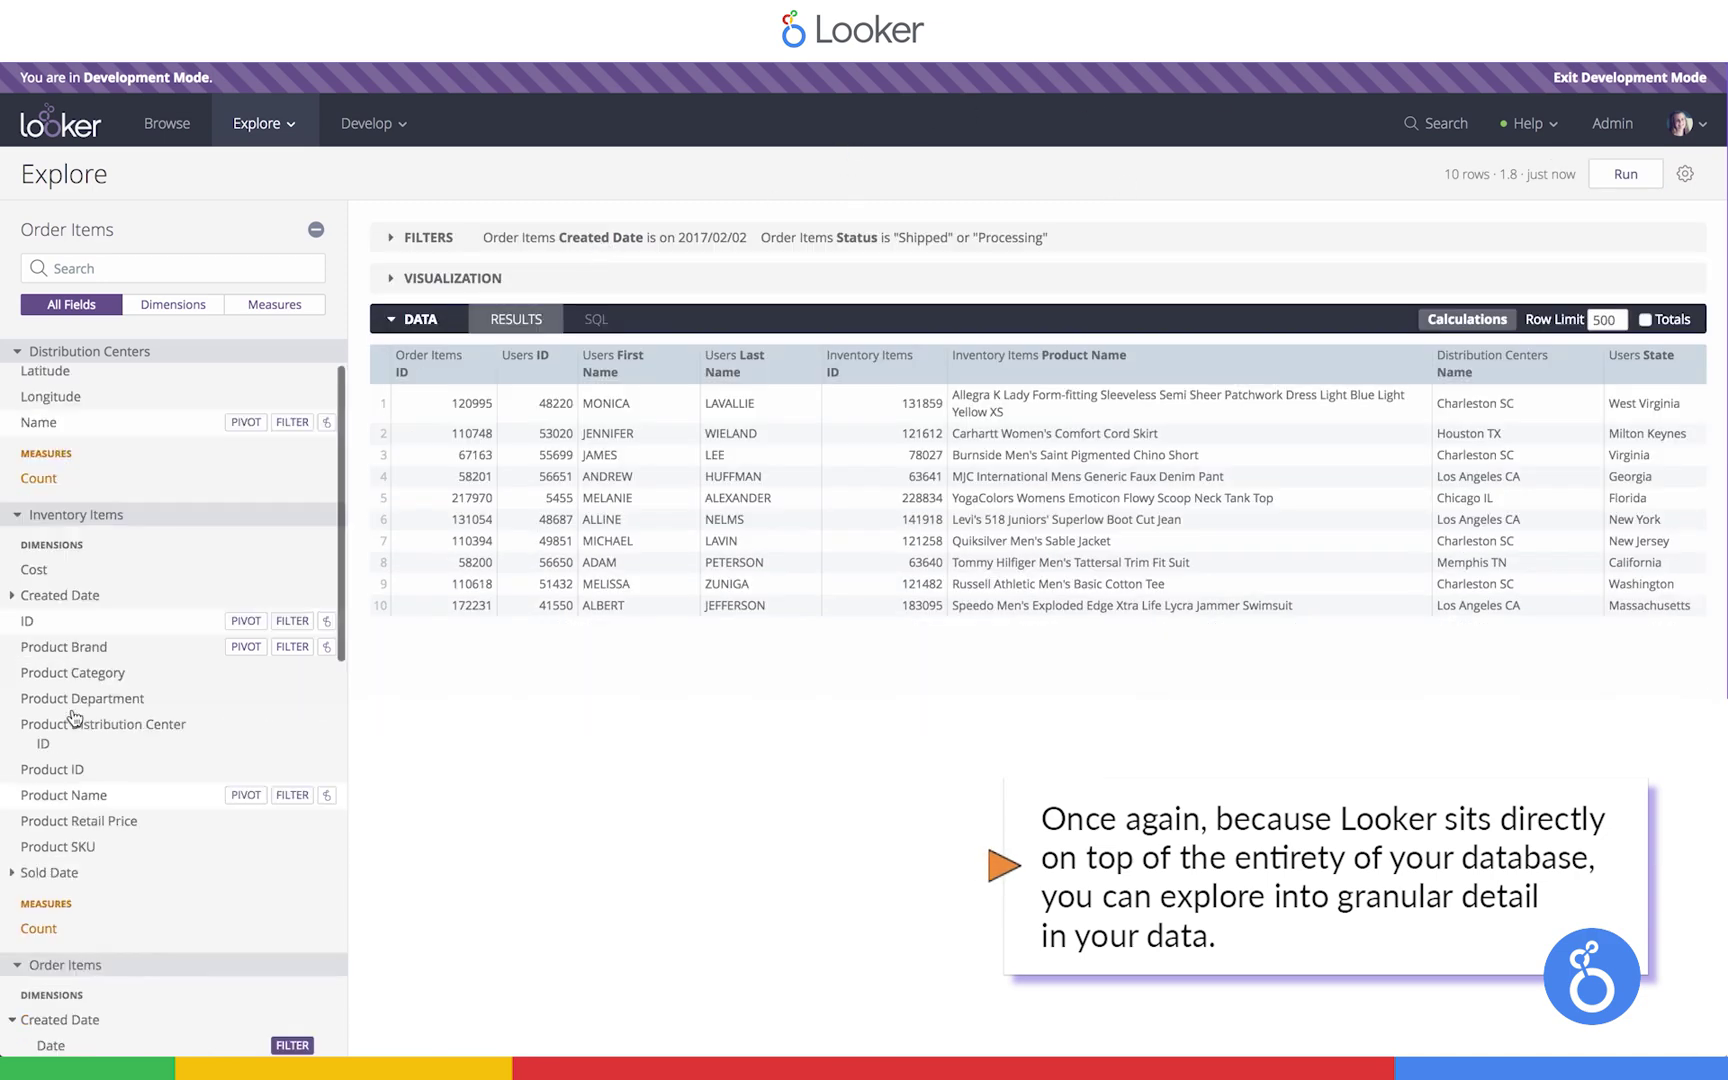
scroll(72, 717, "up", 2)
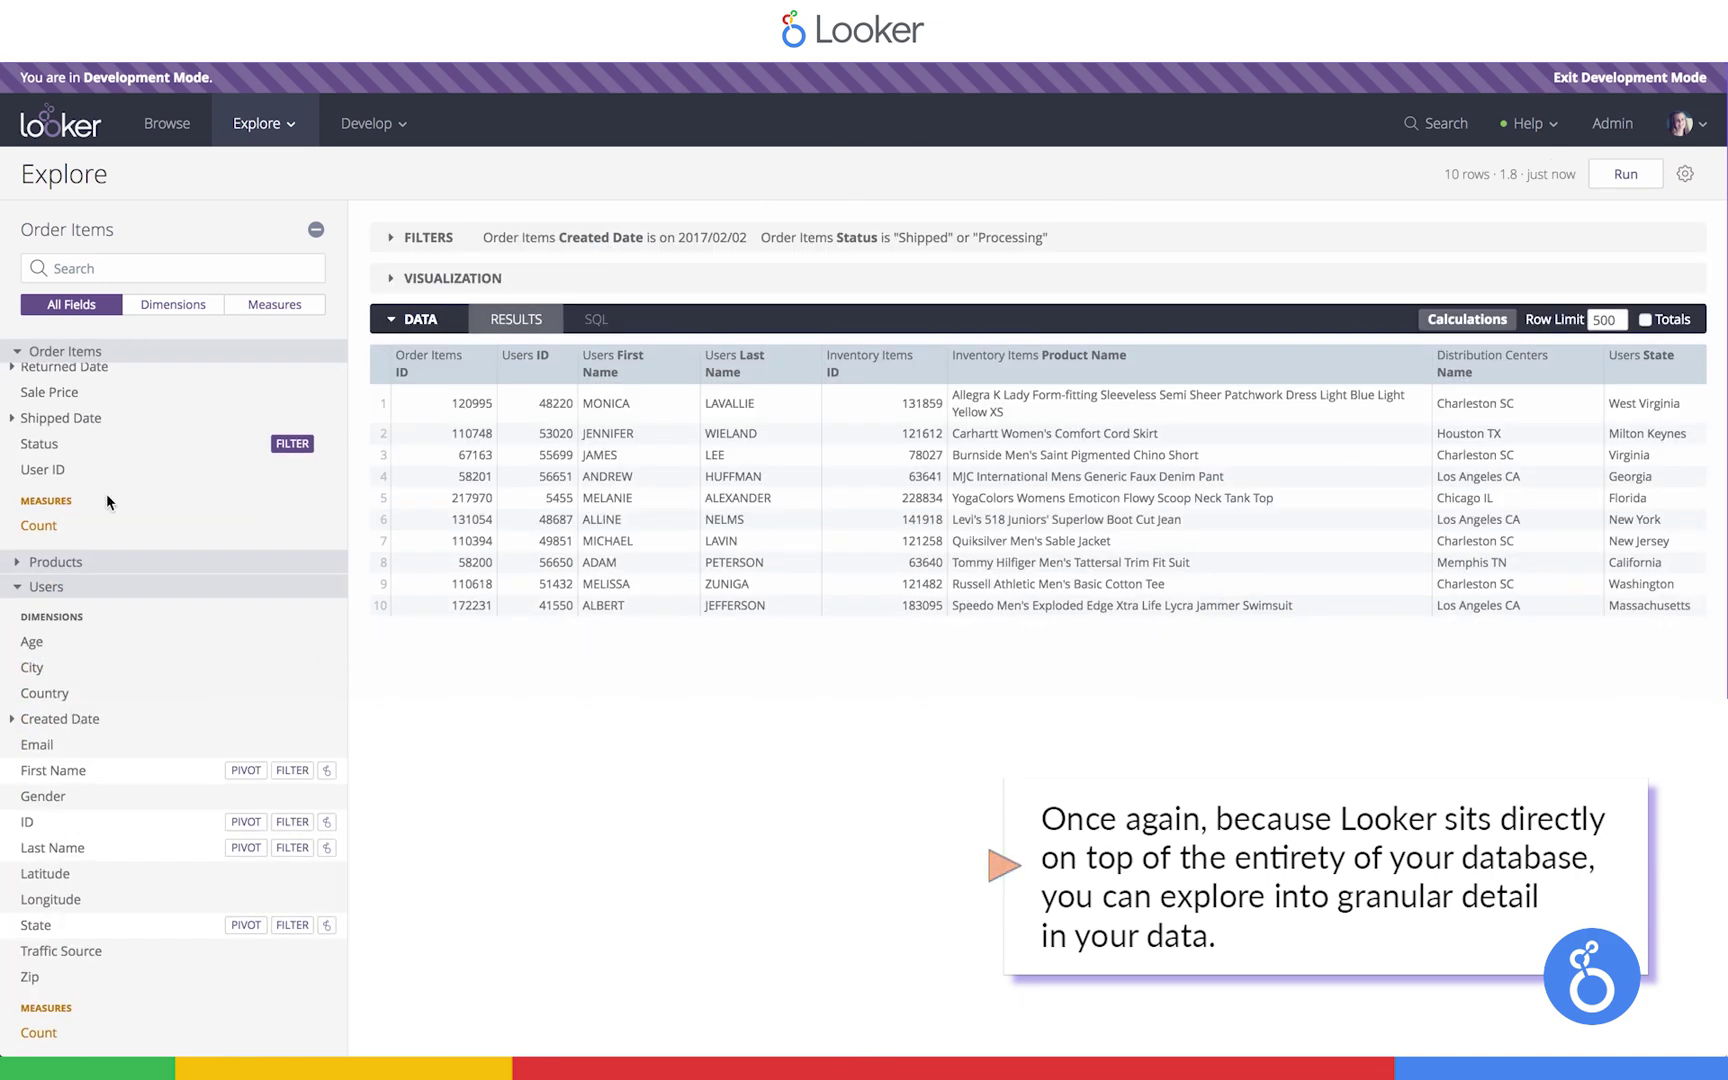
scroll(107, 494, "up", 3)
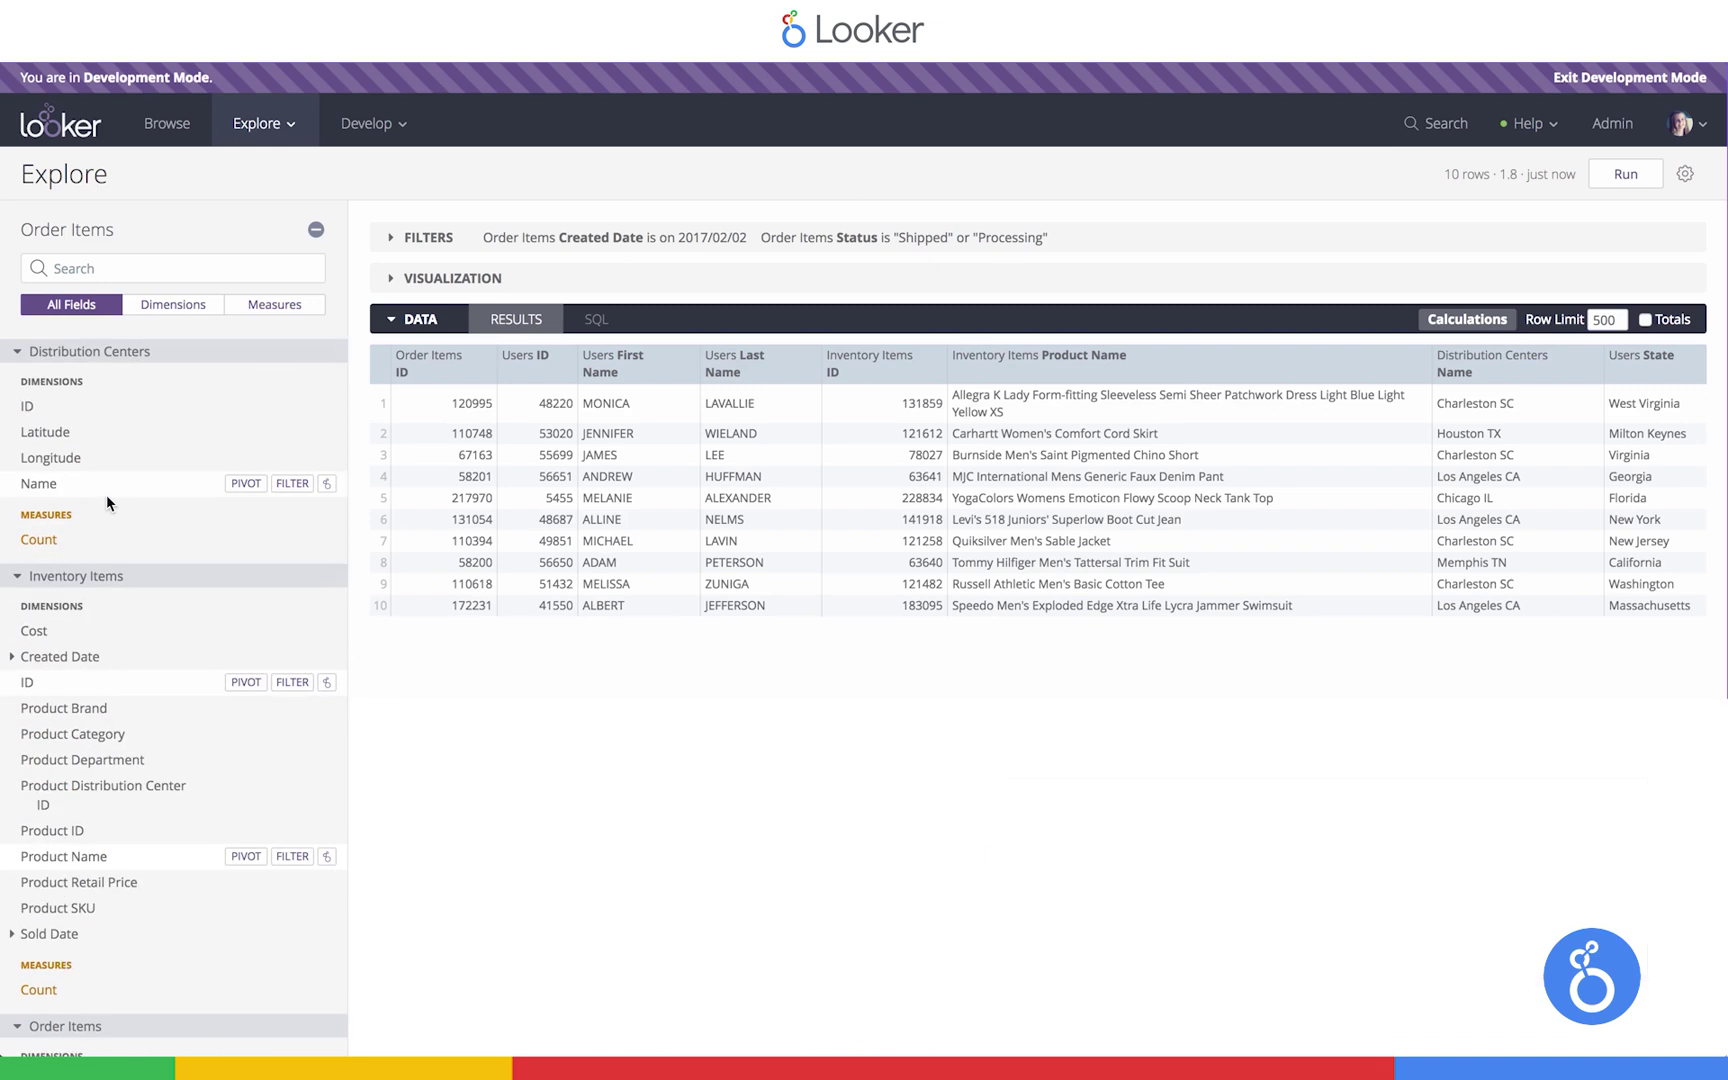
scroll(107, 494, "down", 2)
left_click(70, 659)
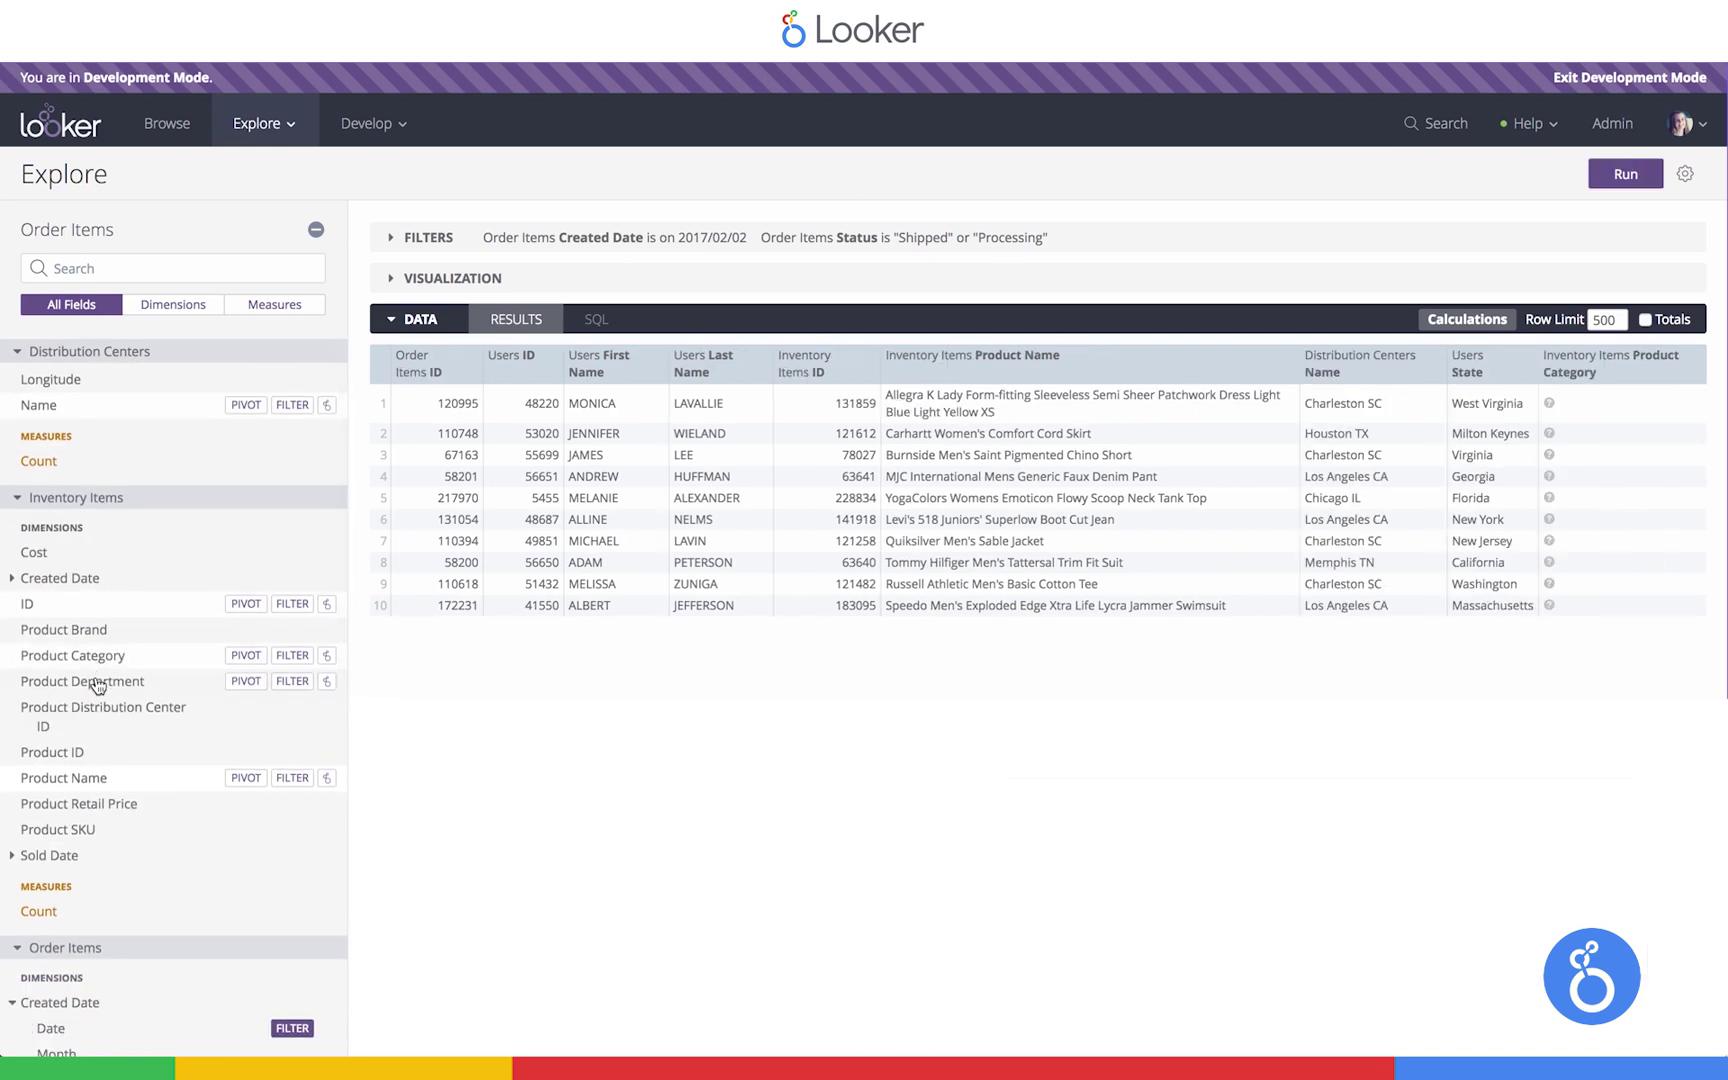
left_click(70, 685)
left_click(1620, 175)
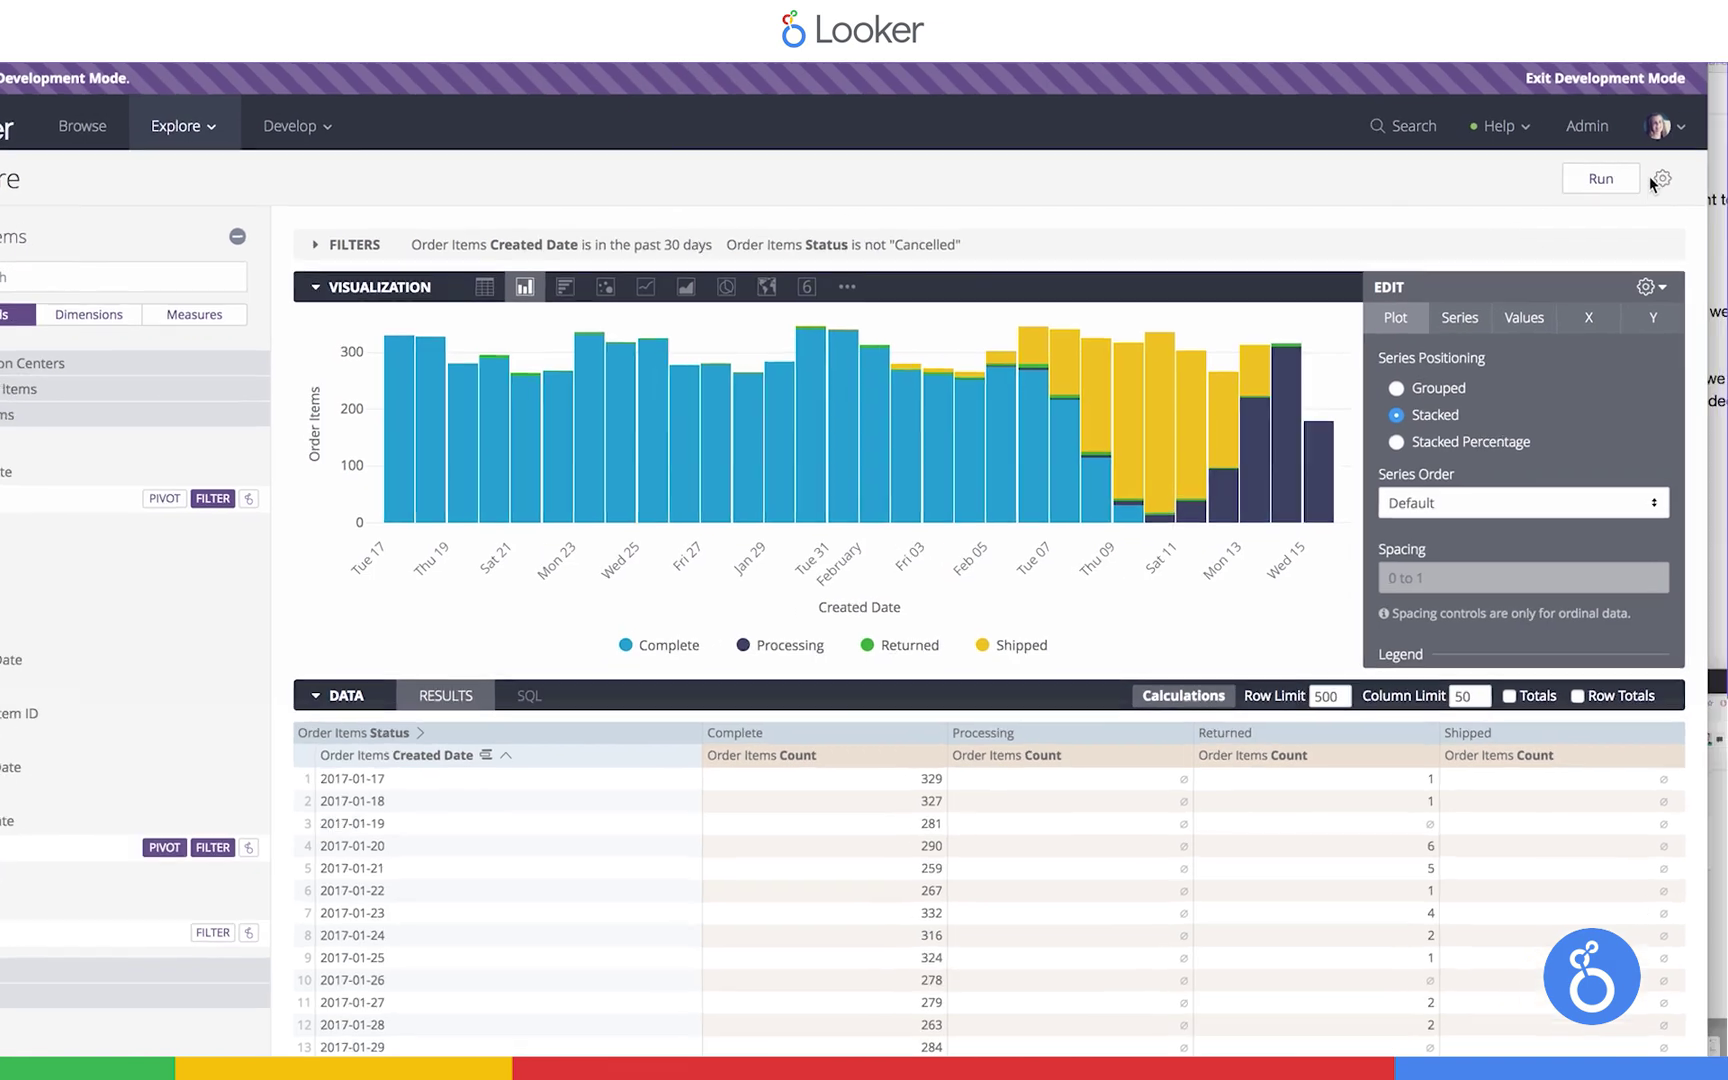
Check the download file formats, leaving TXT, then close without downloading and return to the gear menu
left_click(1685, 173)
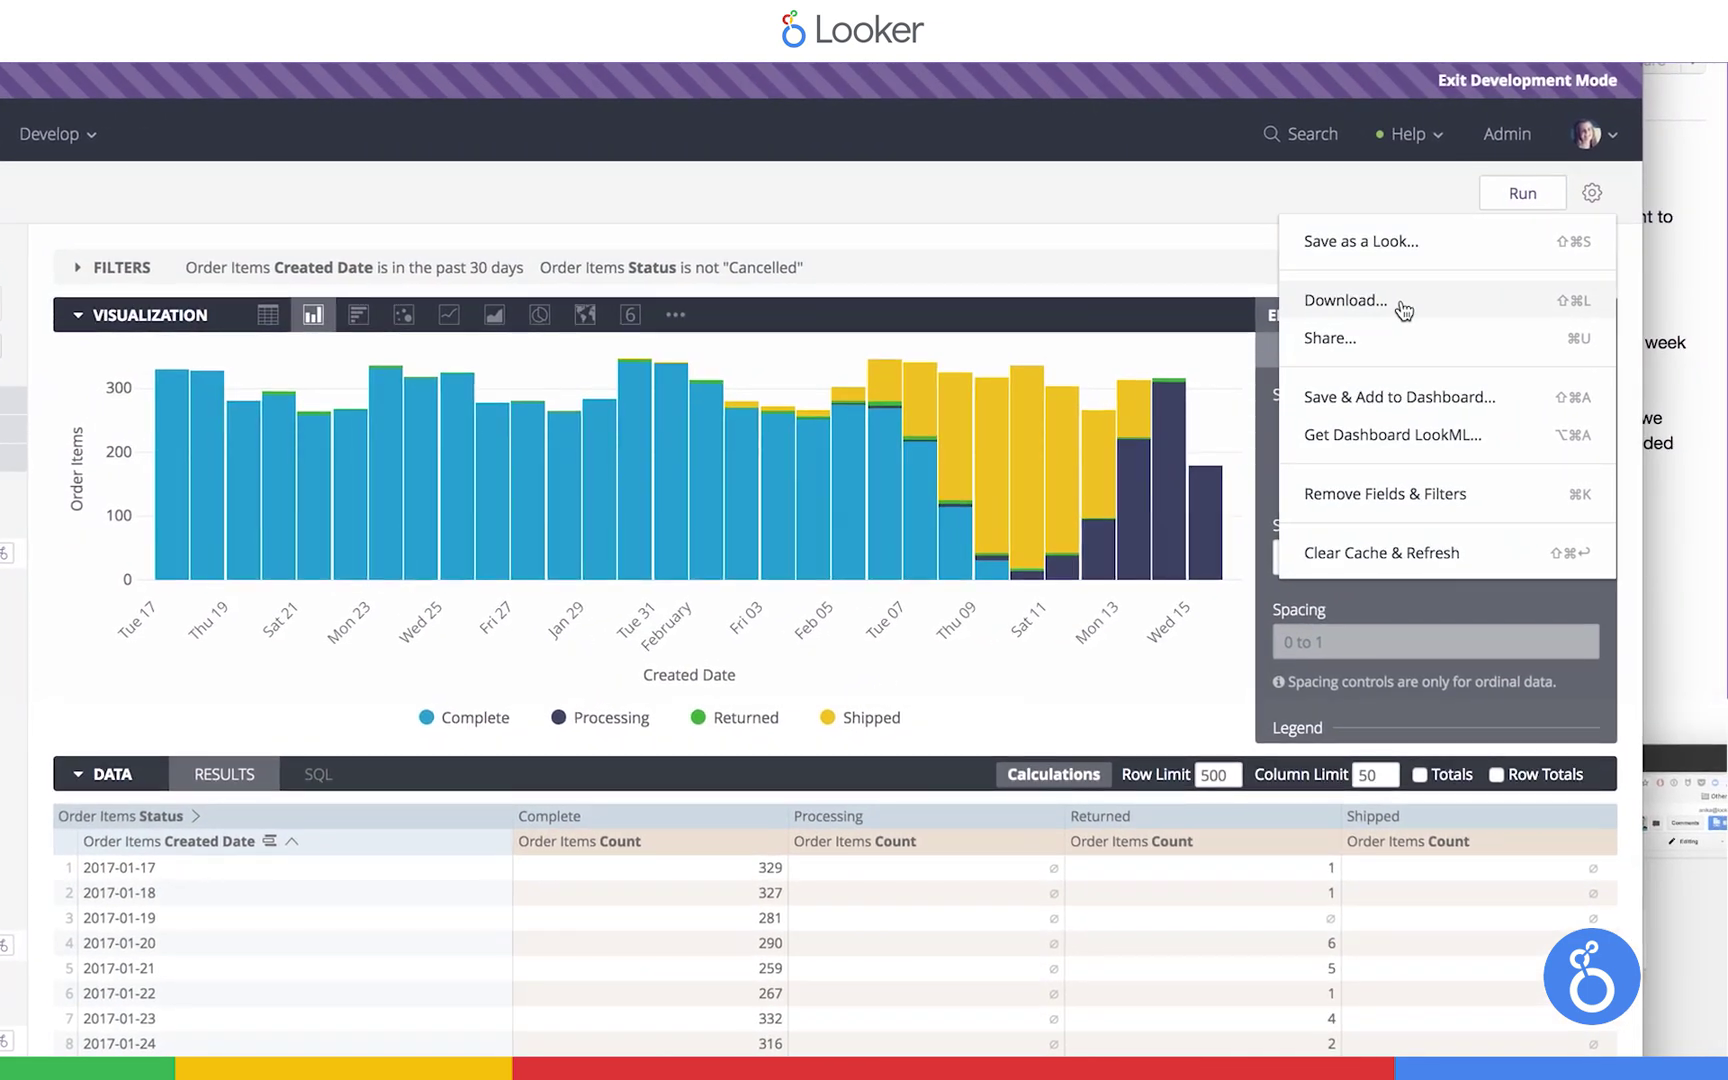
left_click(1404, 311)
left_click(516, 181)
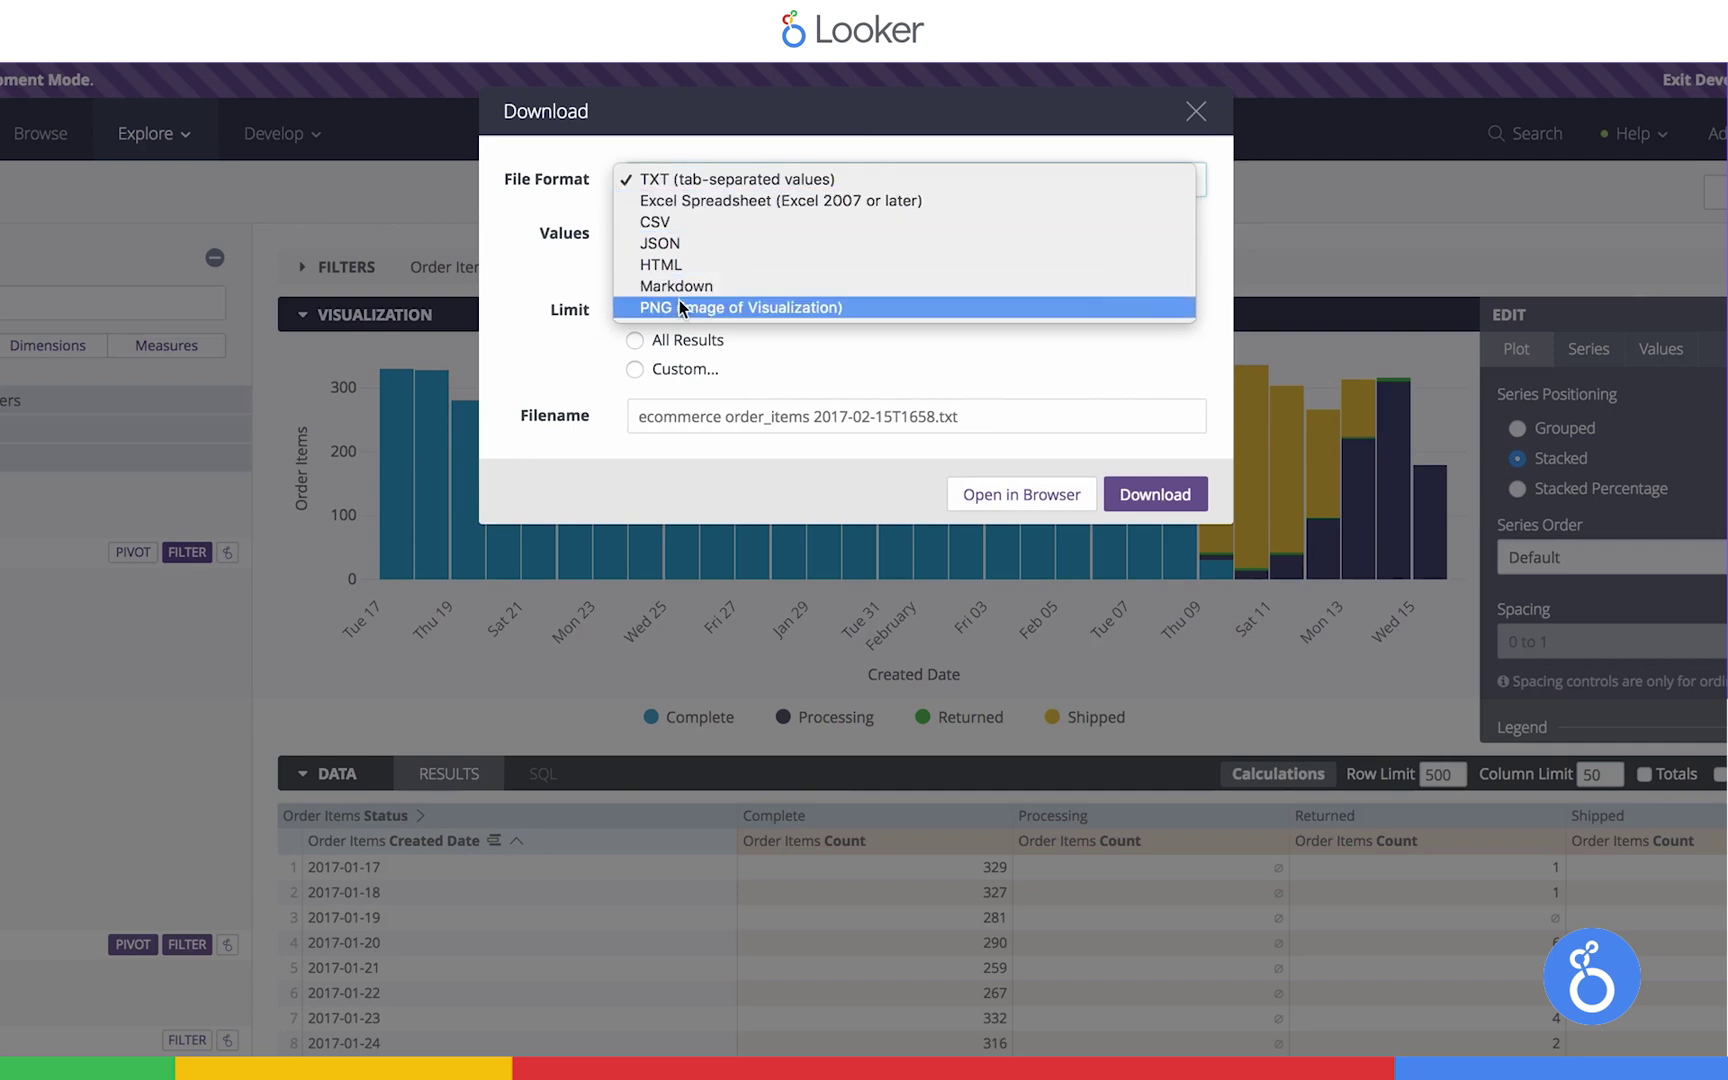
left_click(579, 274)
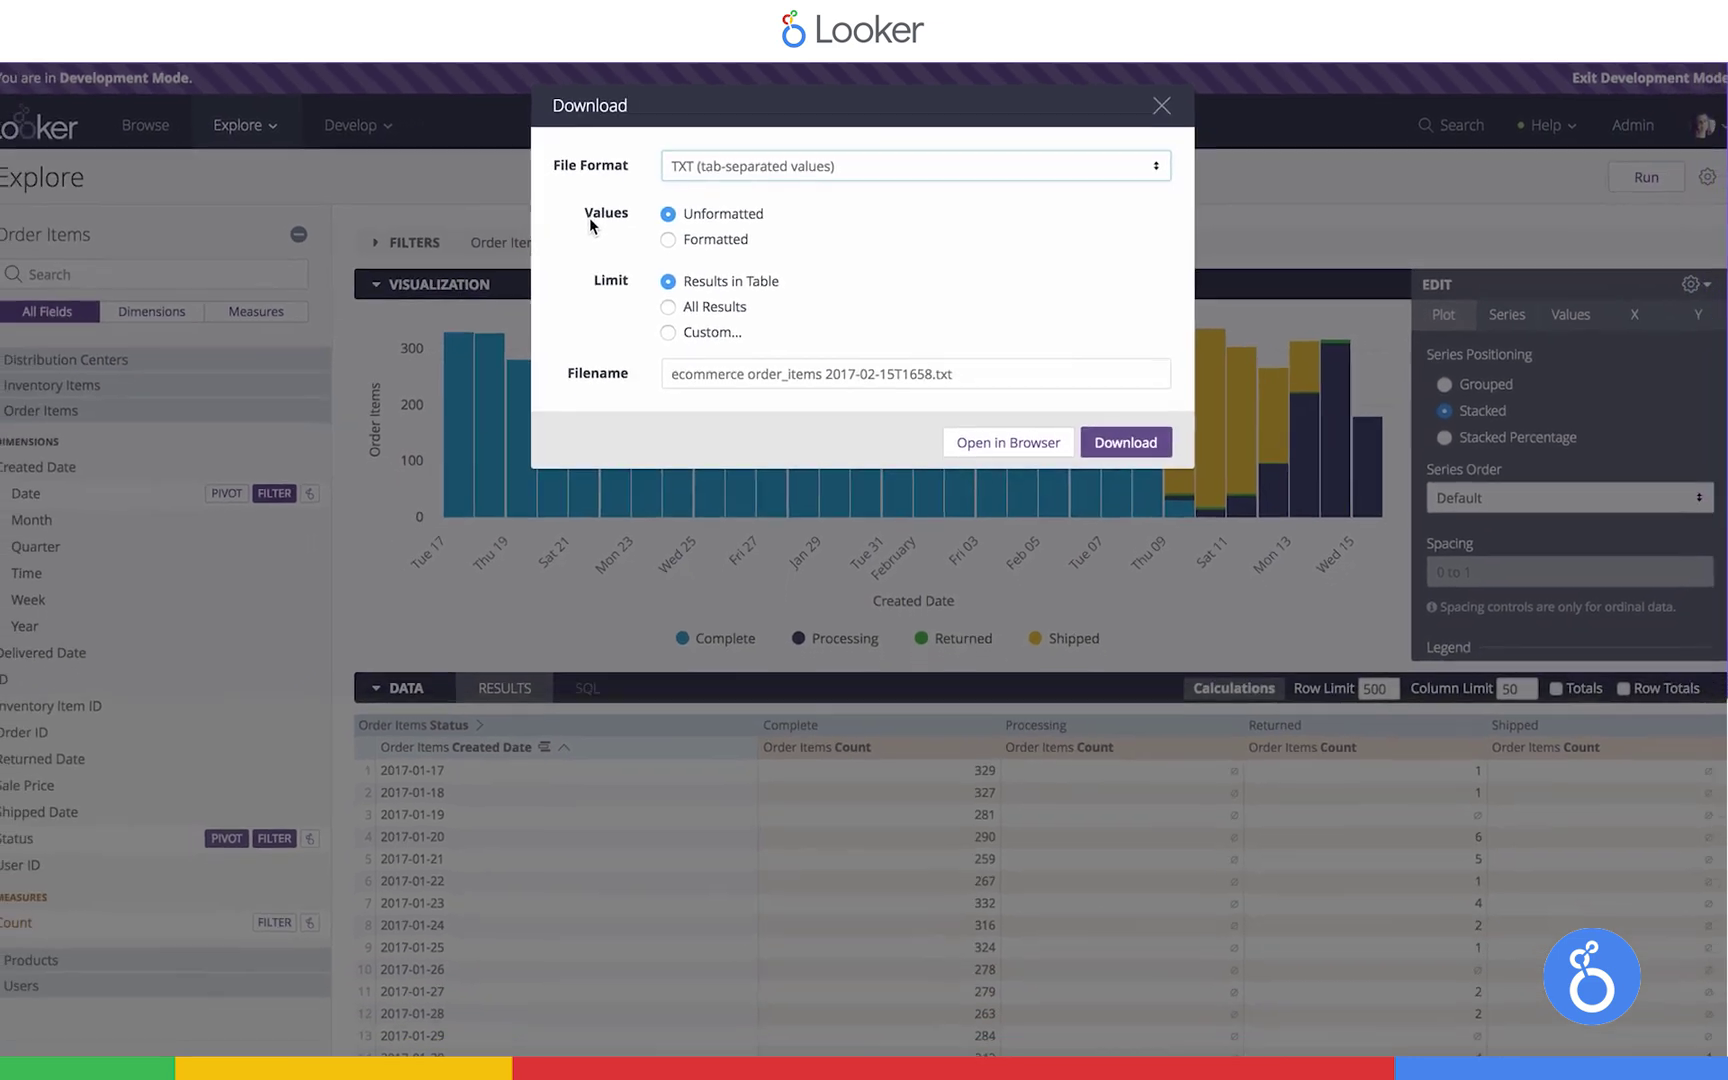
left_click(1161, 105)
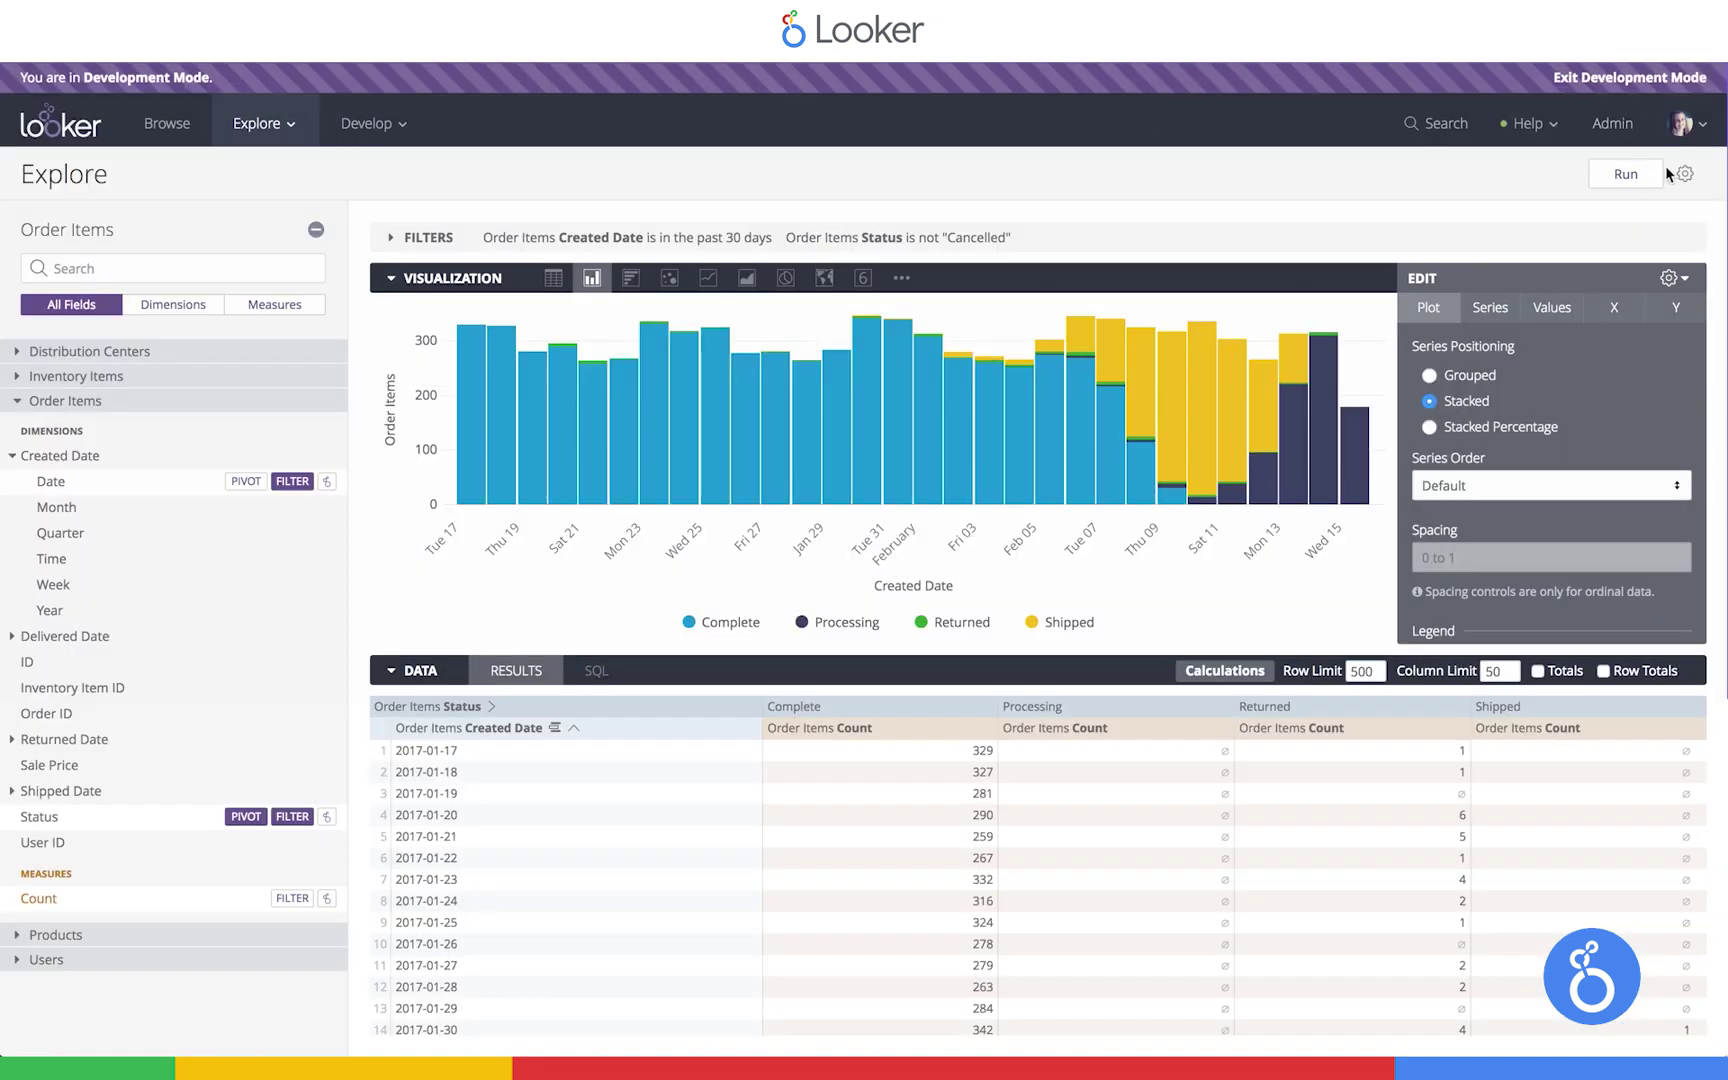
left_click(1685, 175)
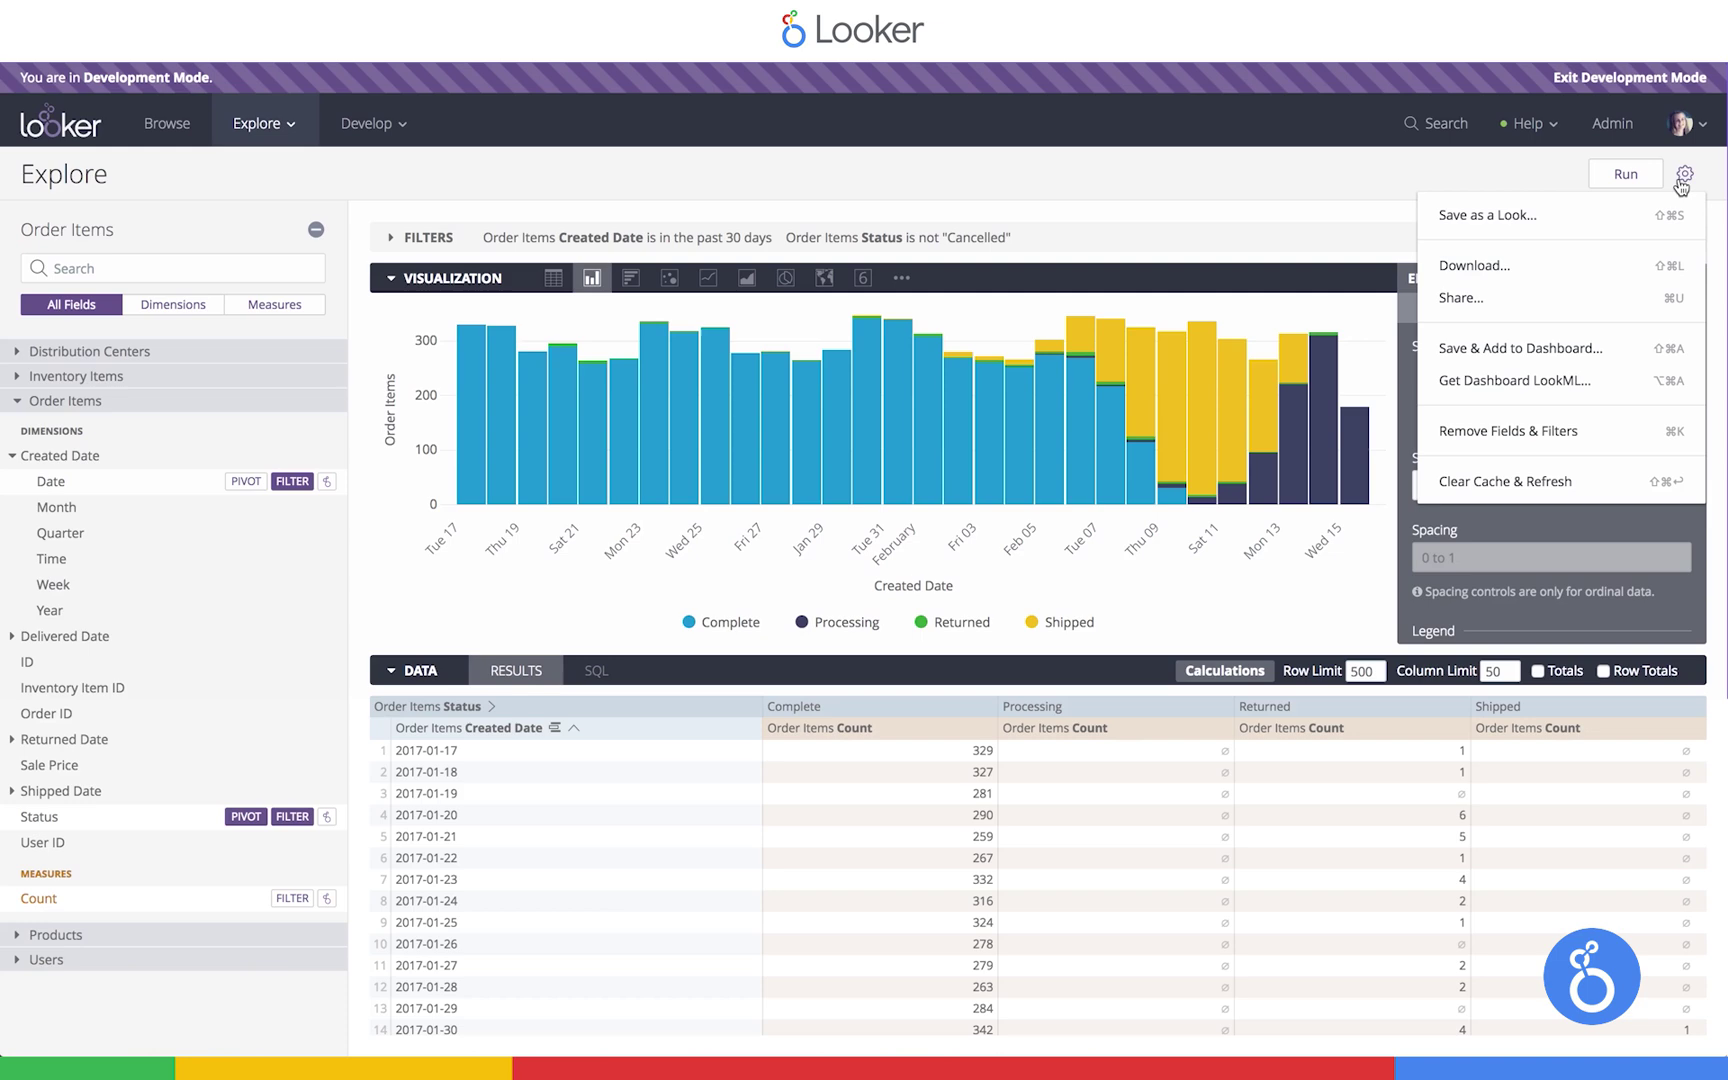
Save the chart as a Look titled 'Orders by Status'
left_click(1468, 224)
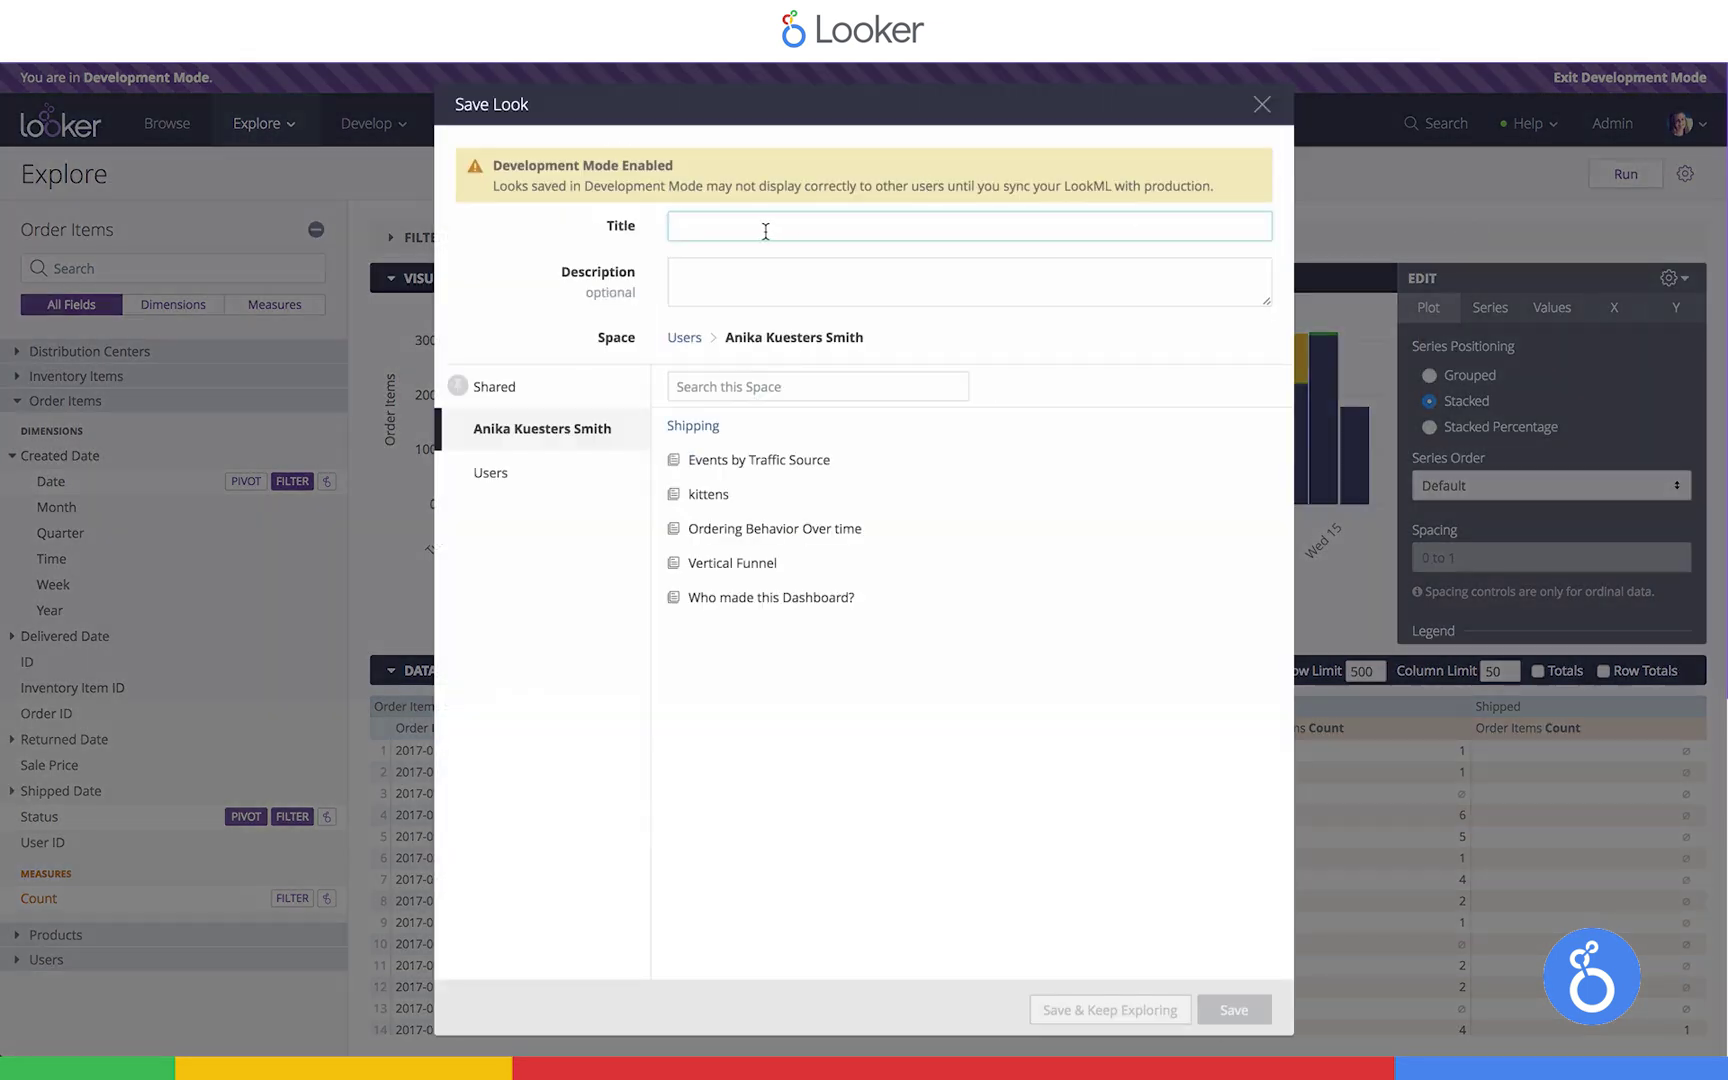
type("Orders b")
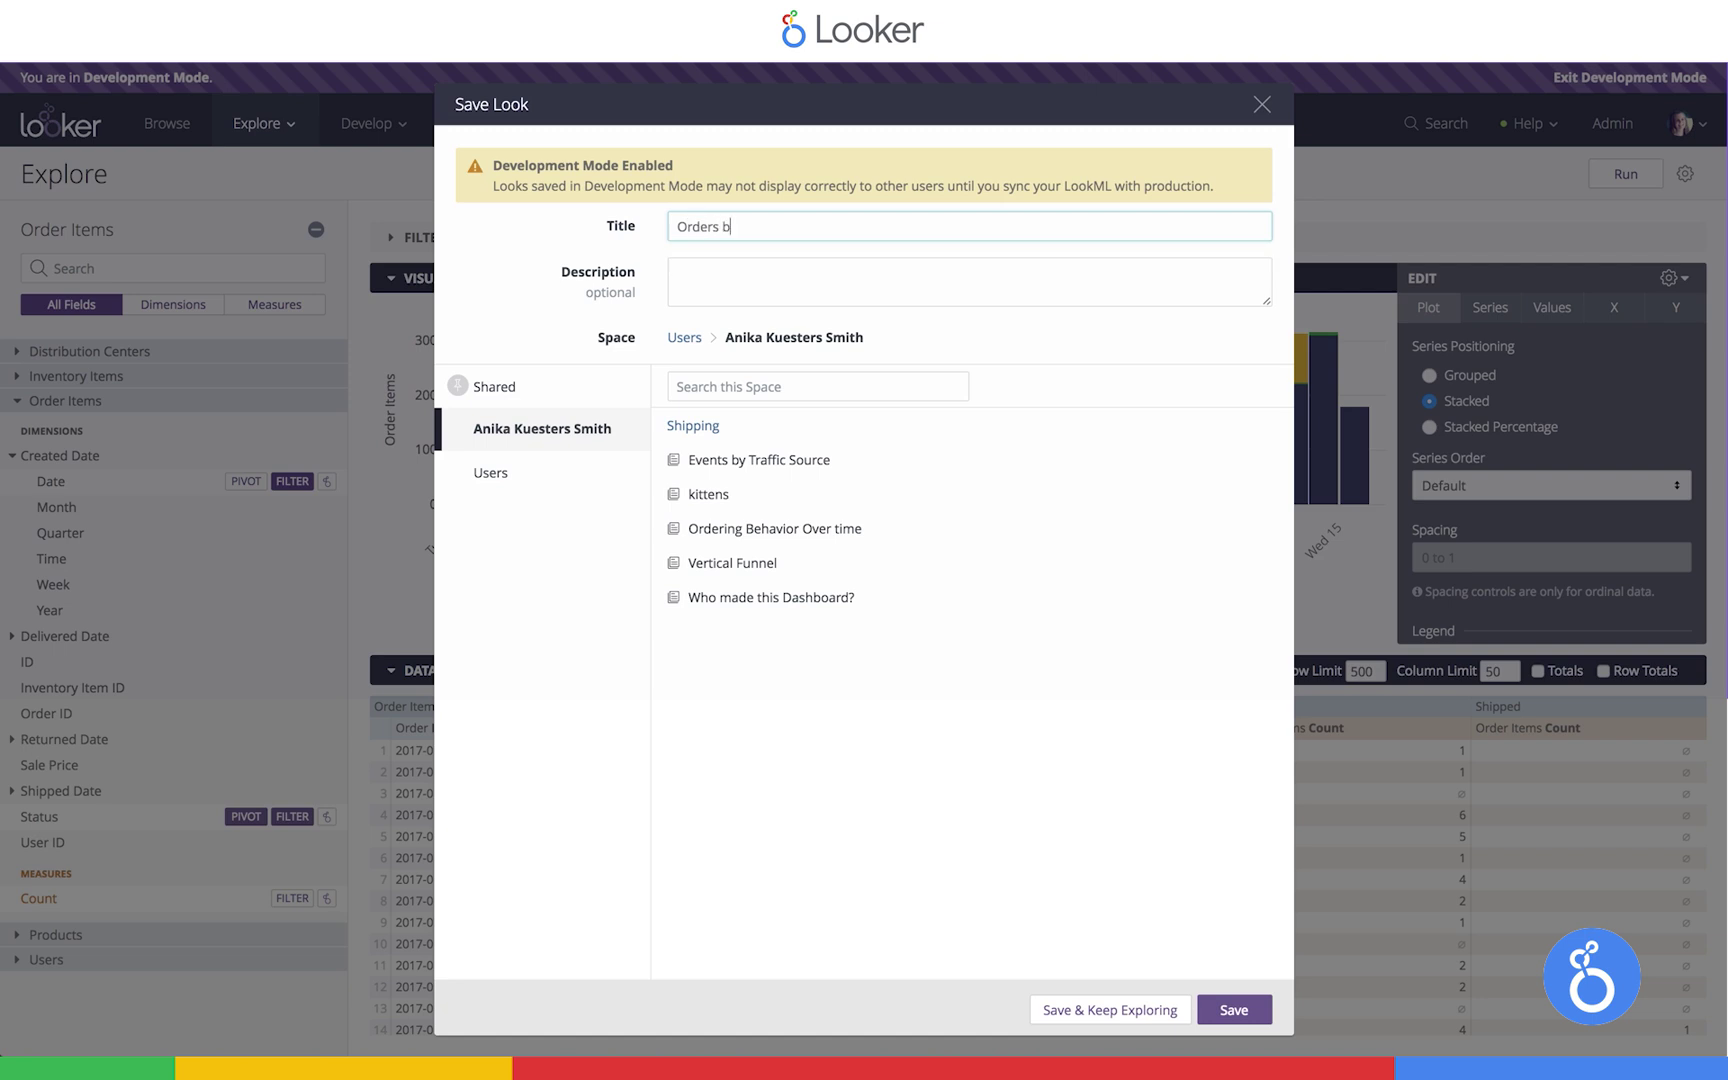
type("y Status")
left_click(1236, 1012)
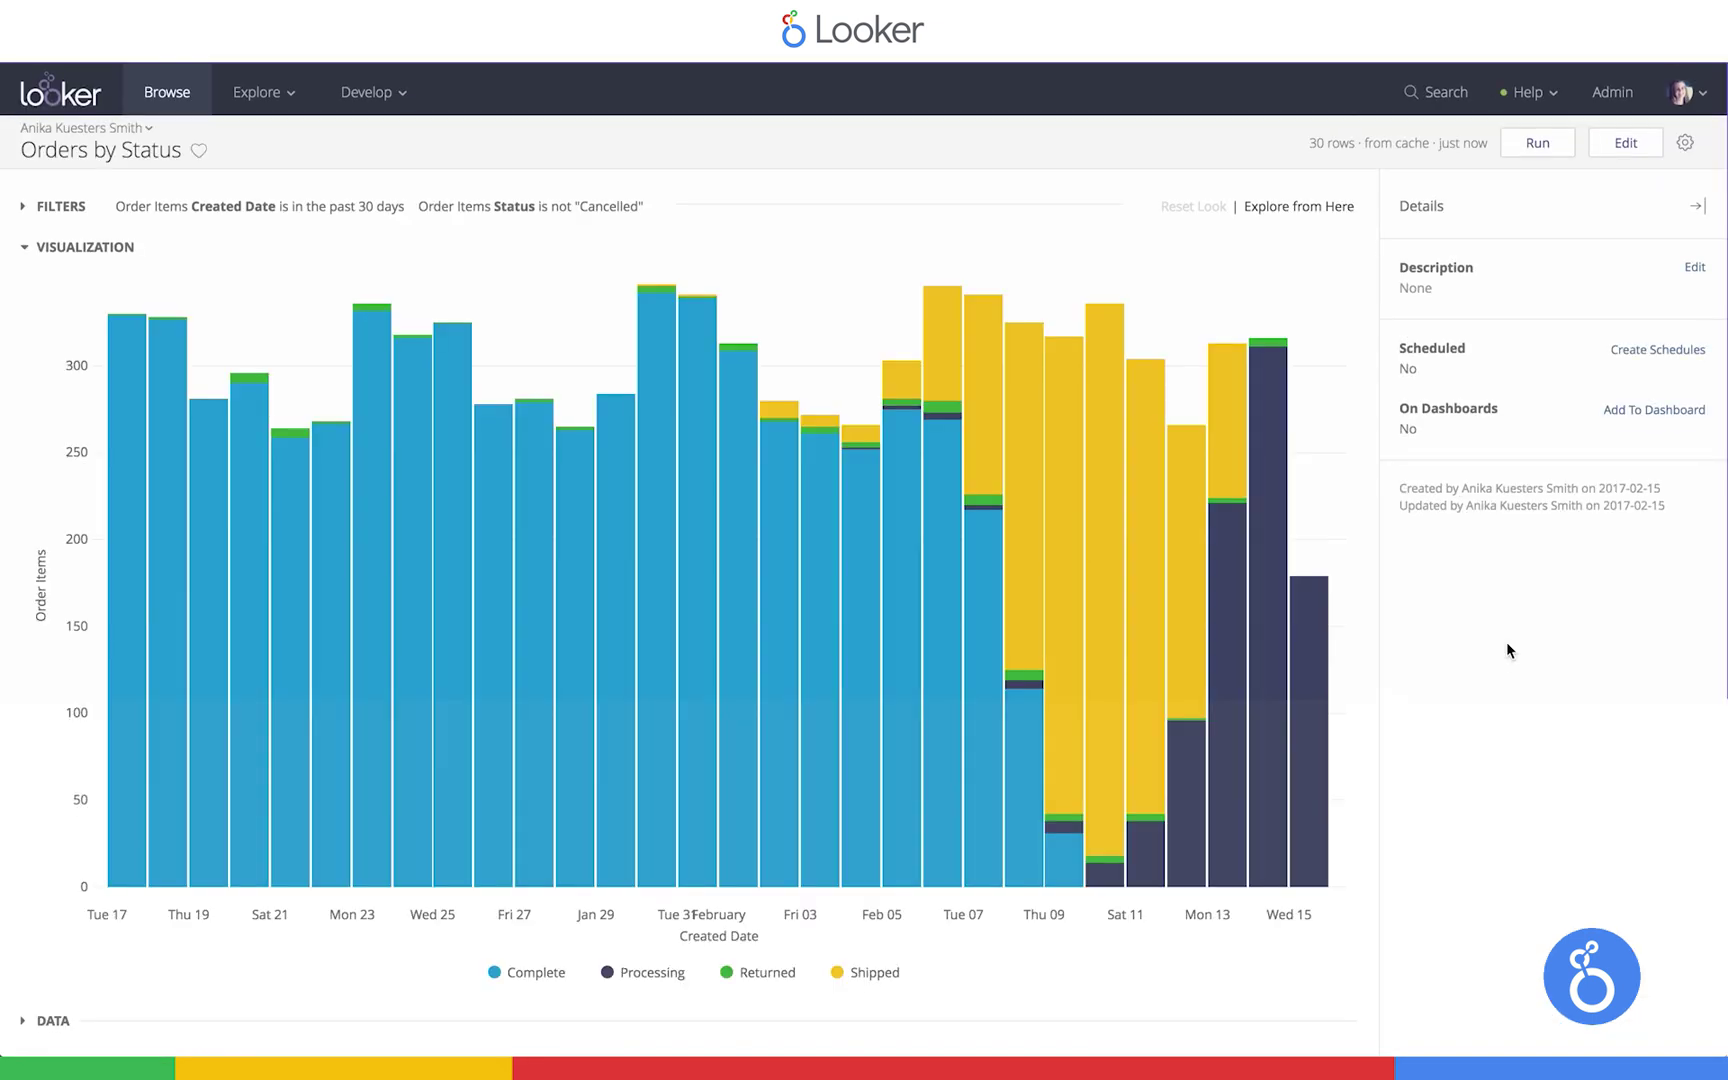
Expand and collapse the Look's filters, then show the Data panel, checking SQL before returning to Results
left_click(105, 208)
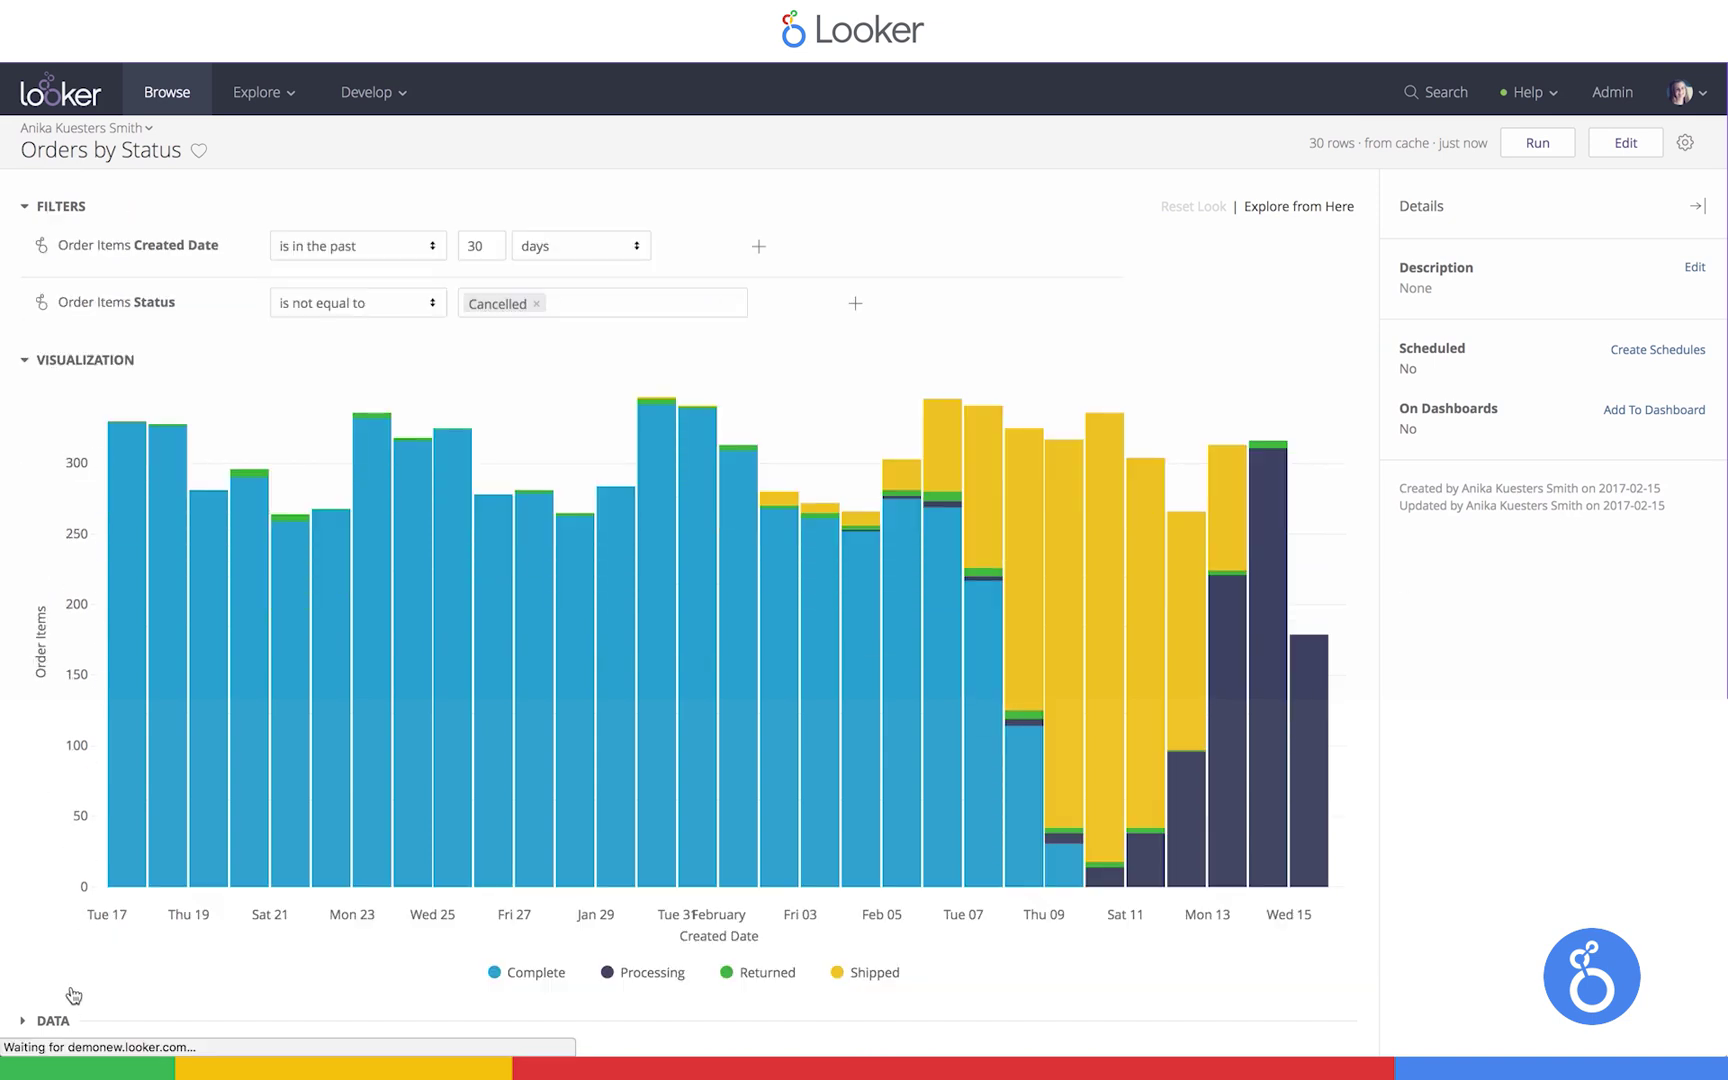
left_click(60, 206)
left_click(50, 1020)
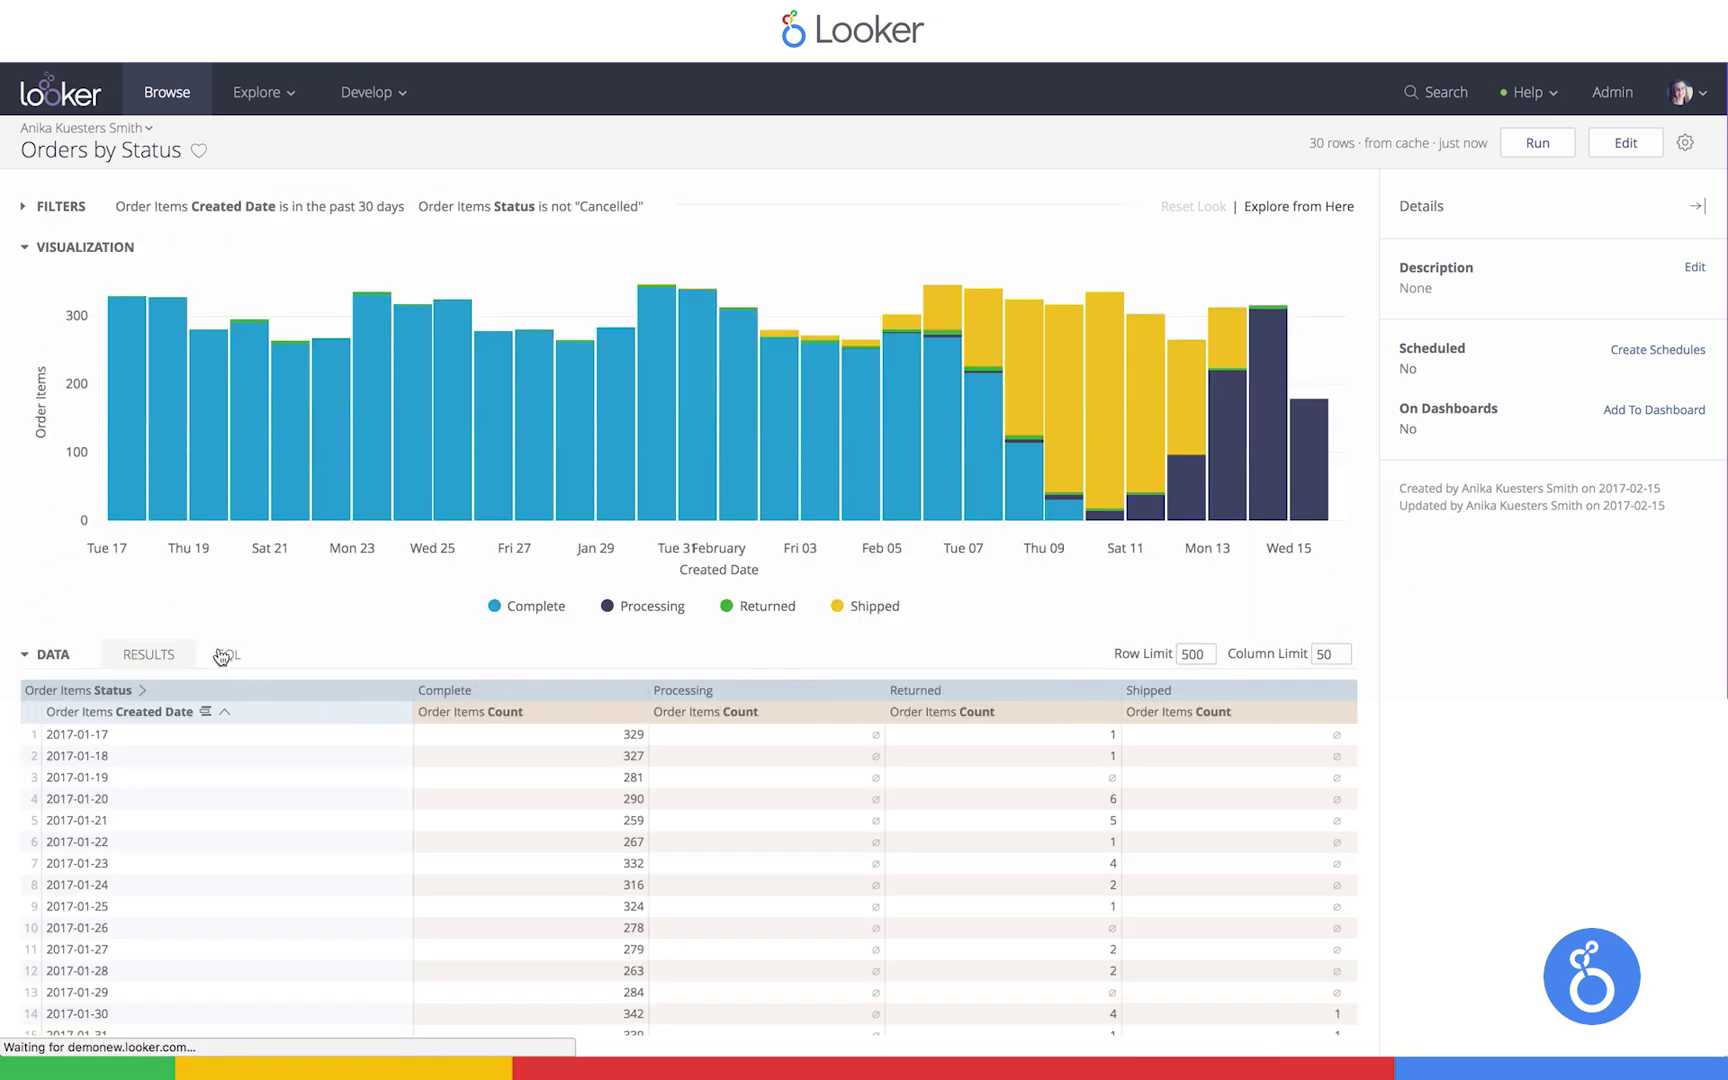
left_click(226, 656)
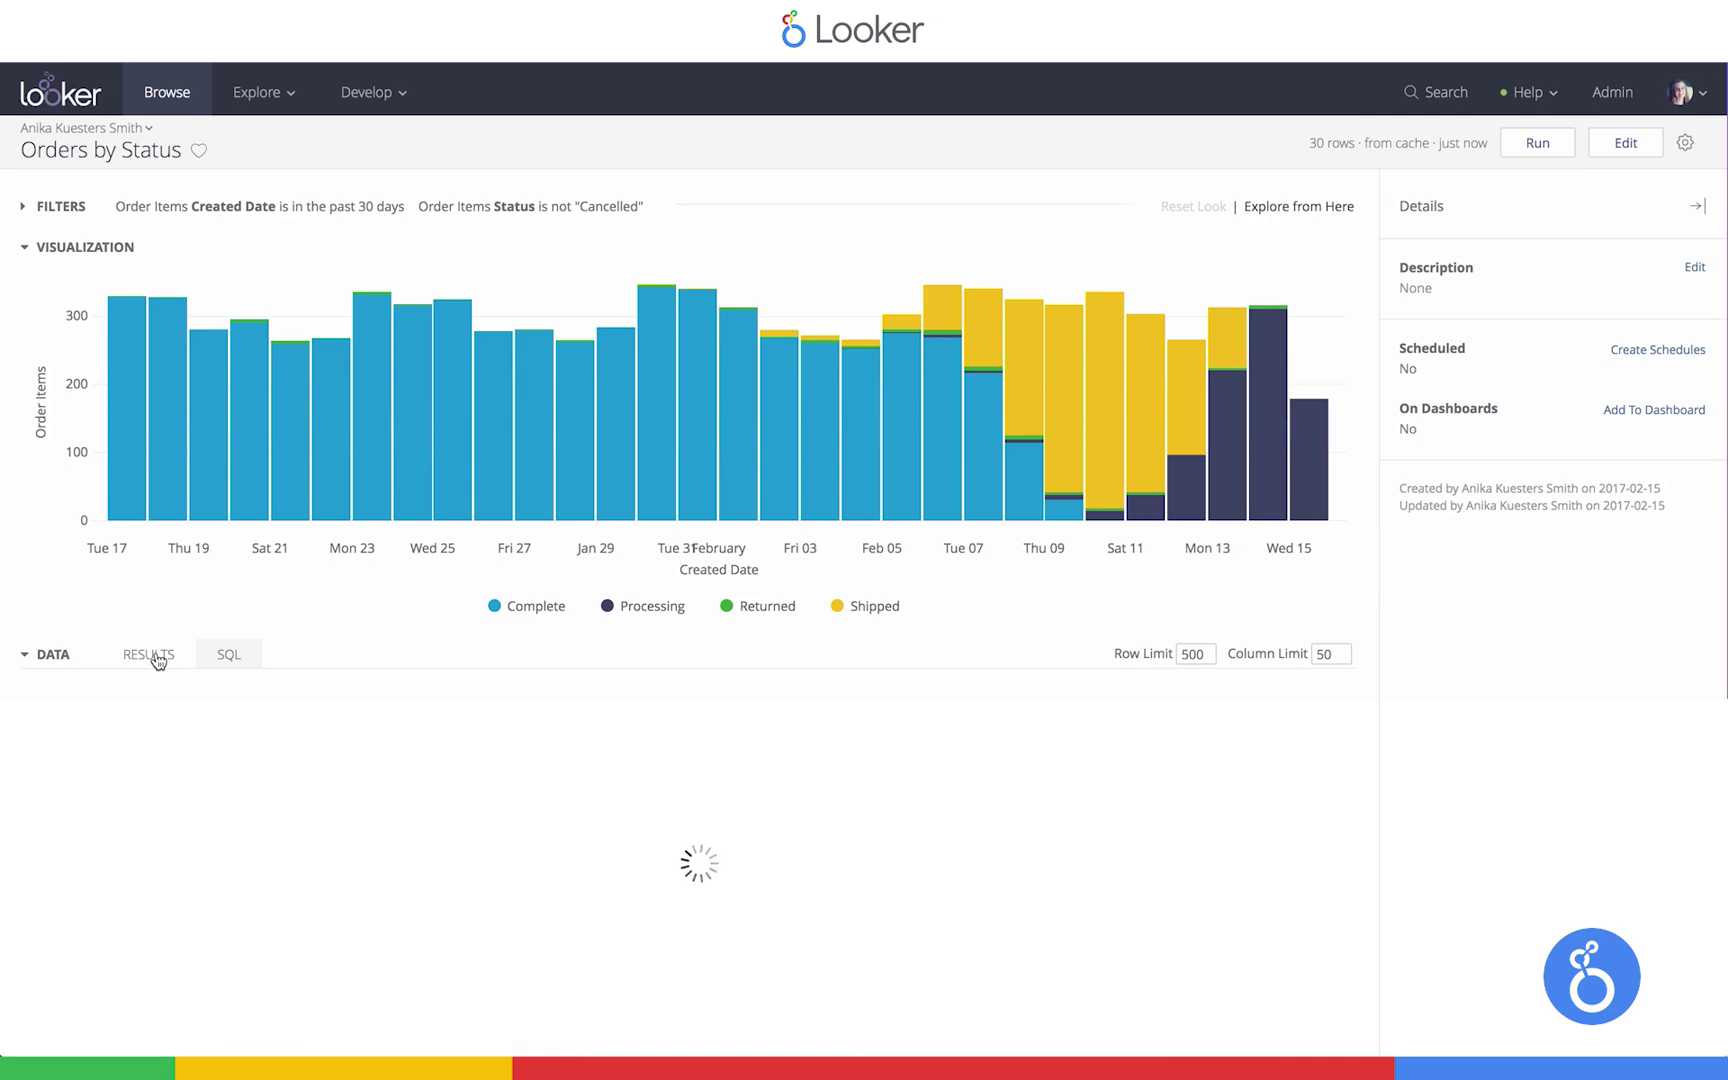
left_click(150, 656)
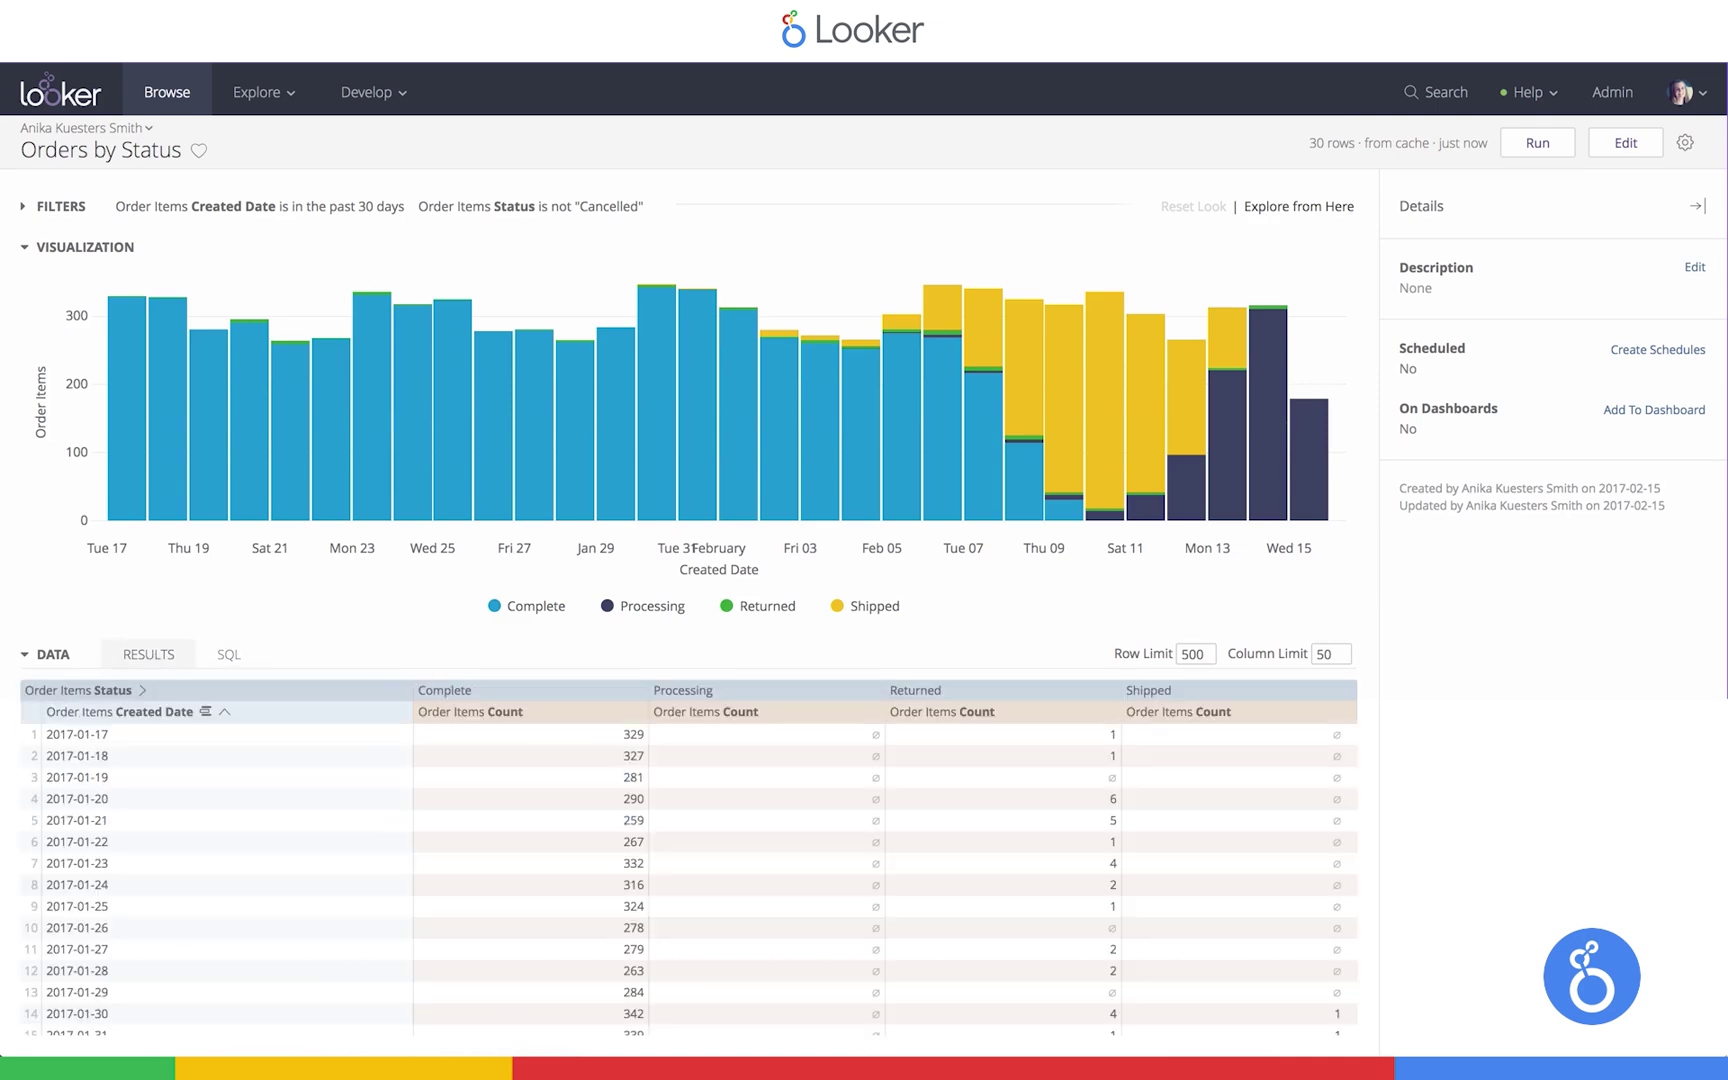
Start a schedule for Orders by Status delivering weekly on Mondays at 8 AM
left_click(1643, 352)
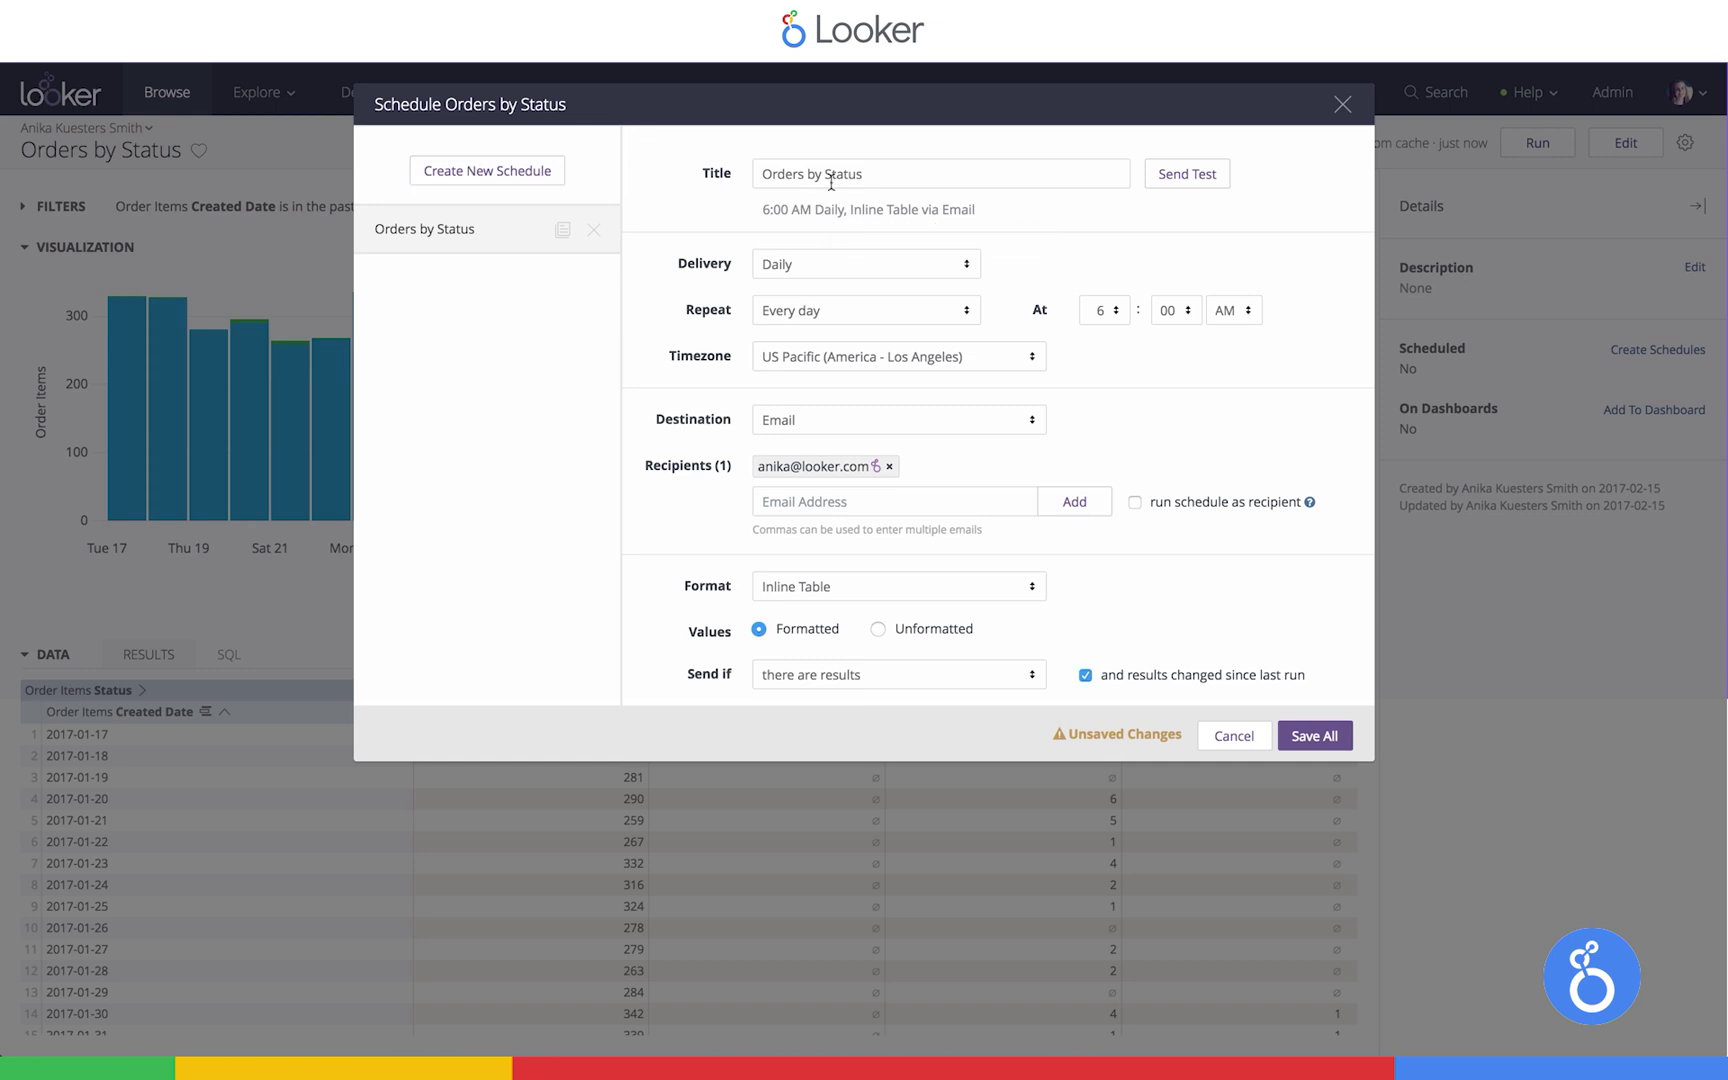
left_click(810, 263)
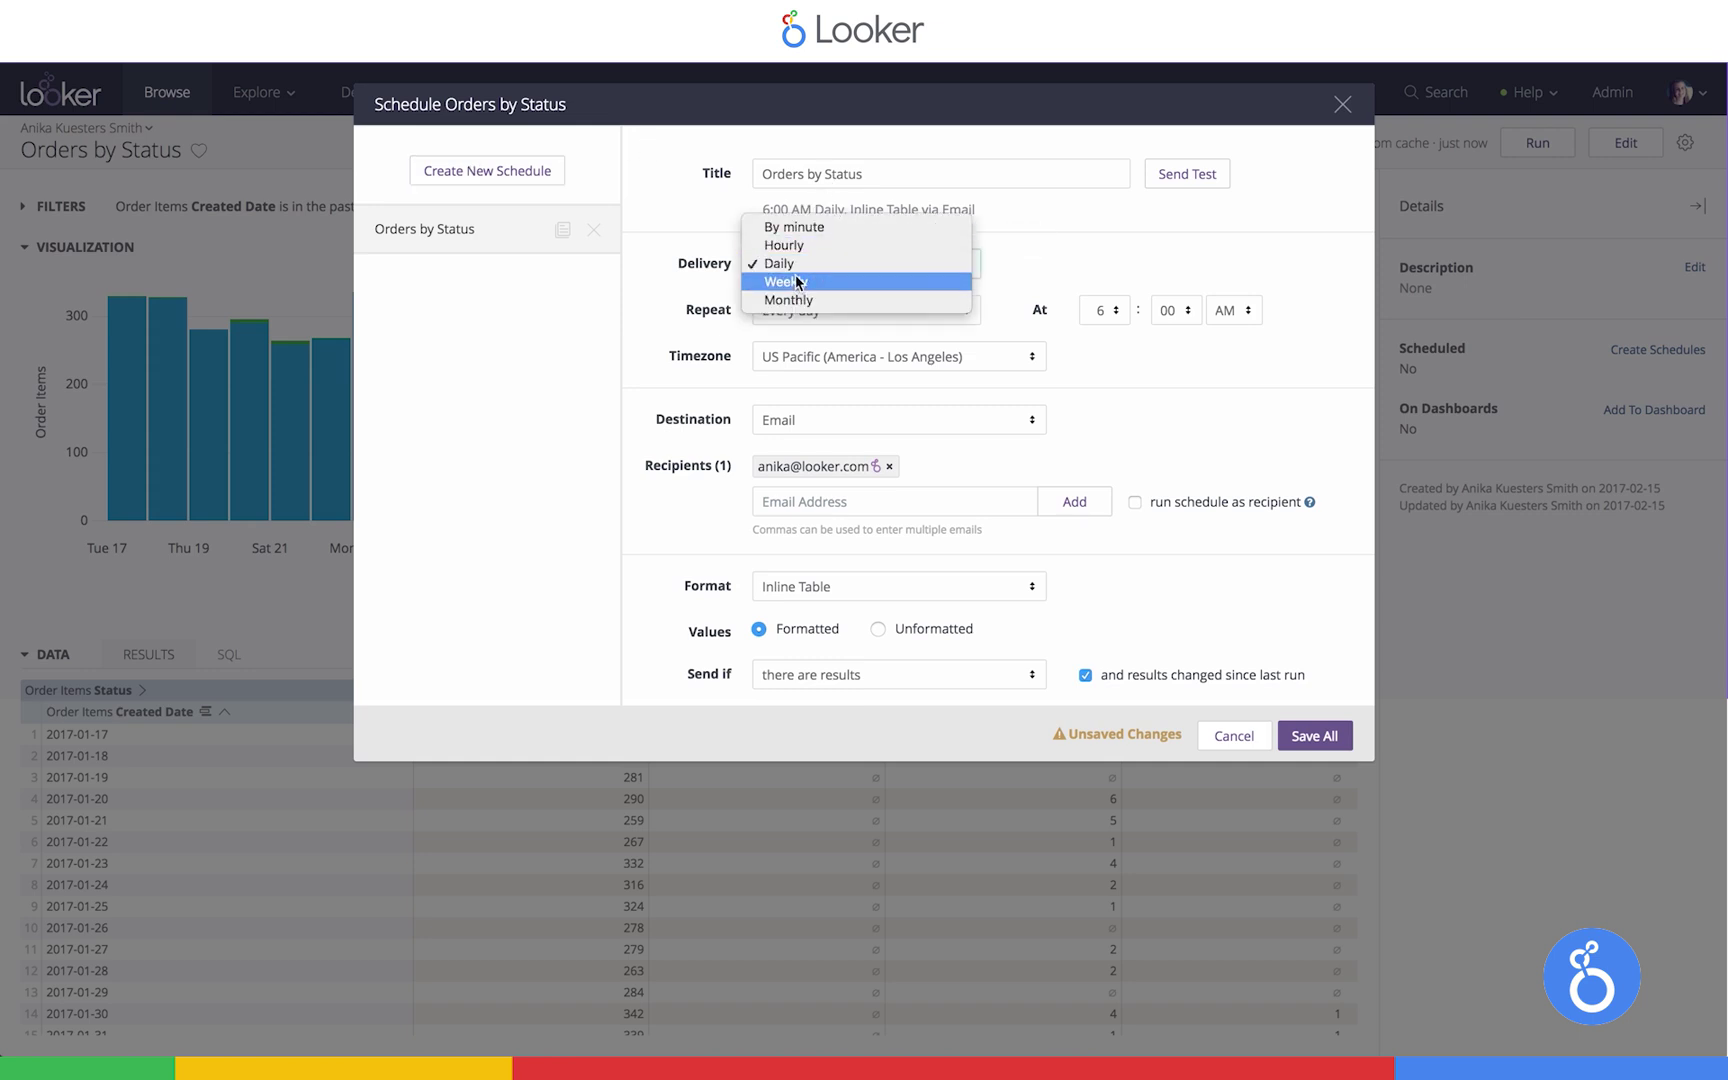
left_click(796, 281)
left_click(801, 309)
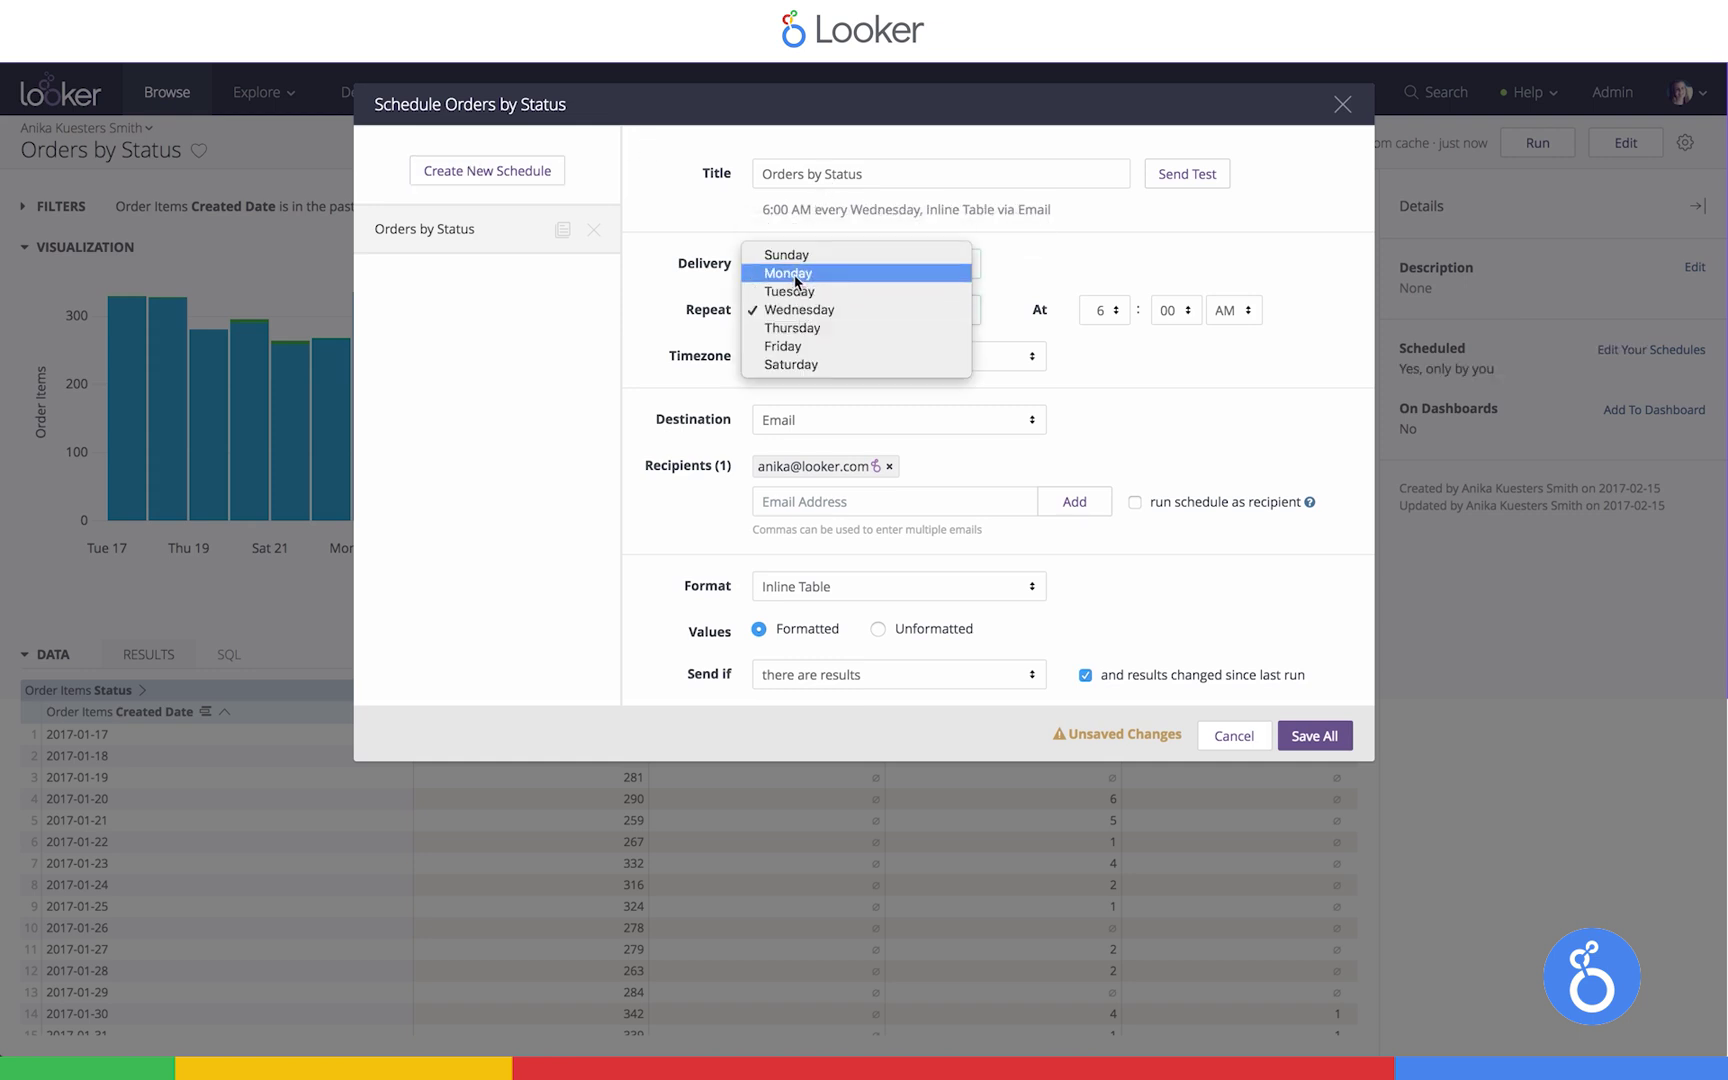
left_click(790, 273)
left_click(1100, 310)
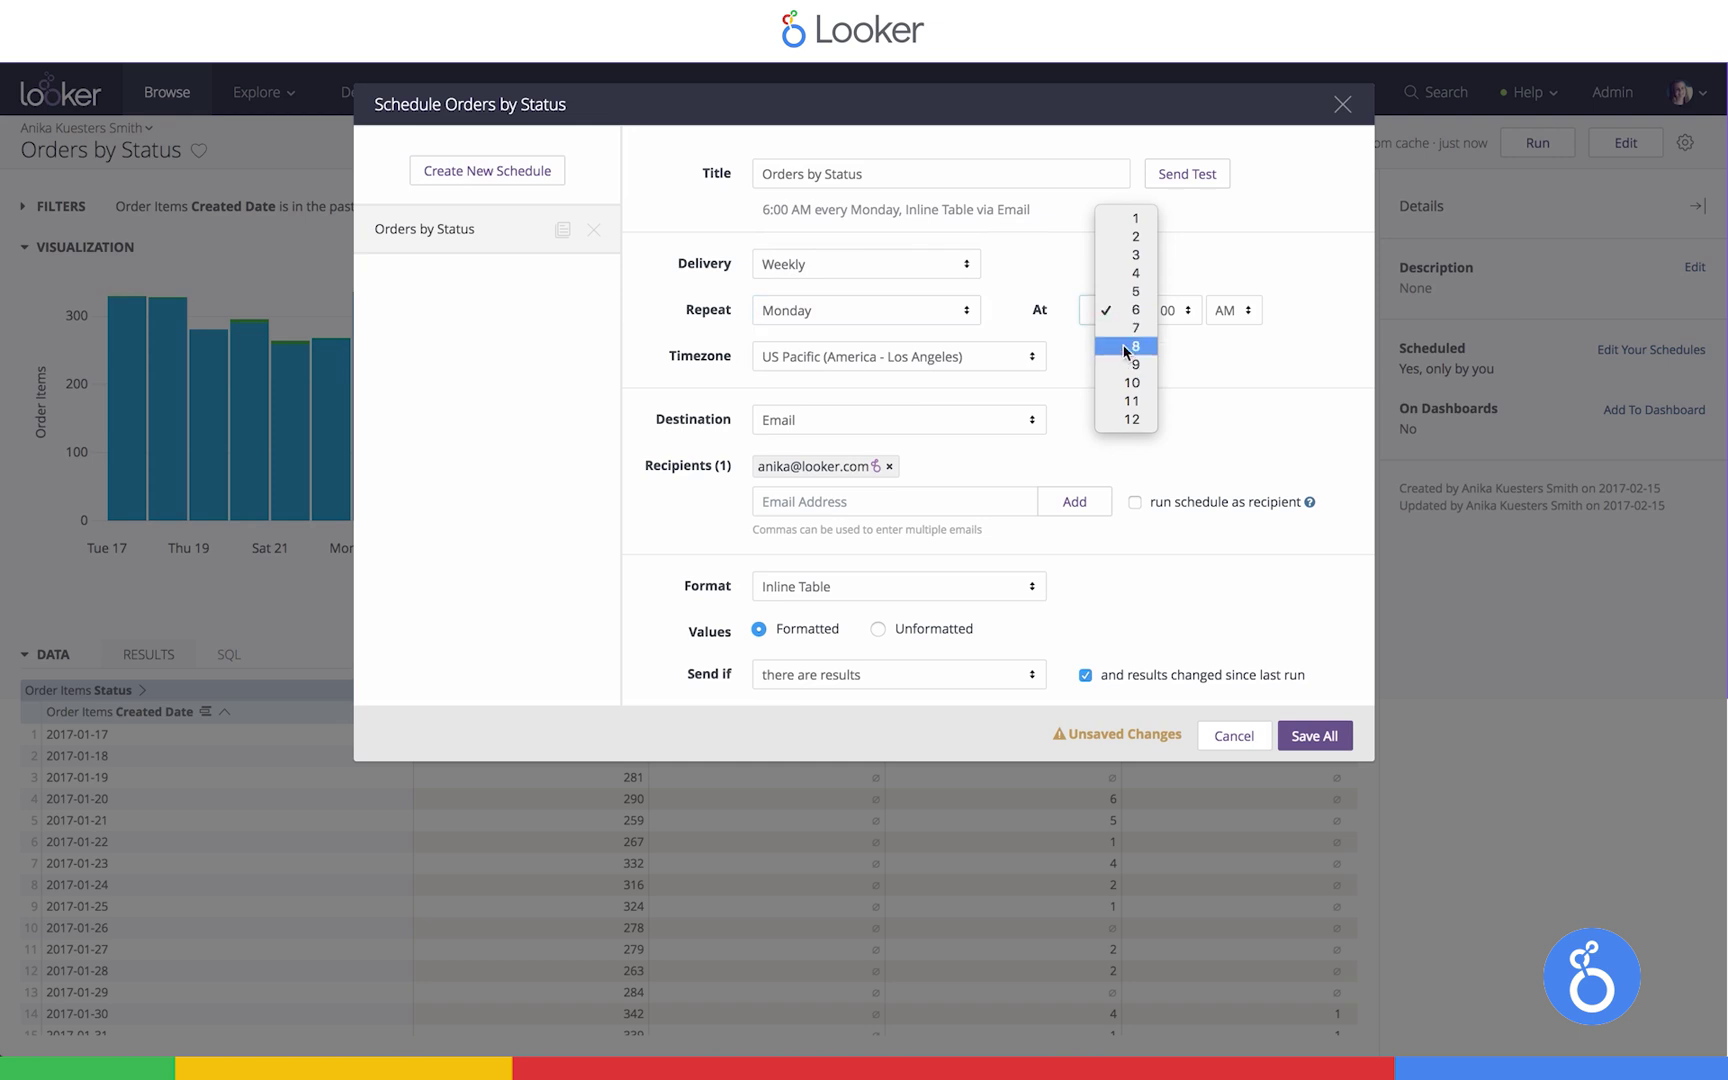
left_click(1118, 348)
Add a second recipient e-mail address and keep Inline Table as the format
left_click(785, 501)
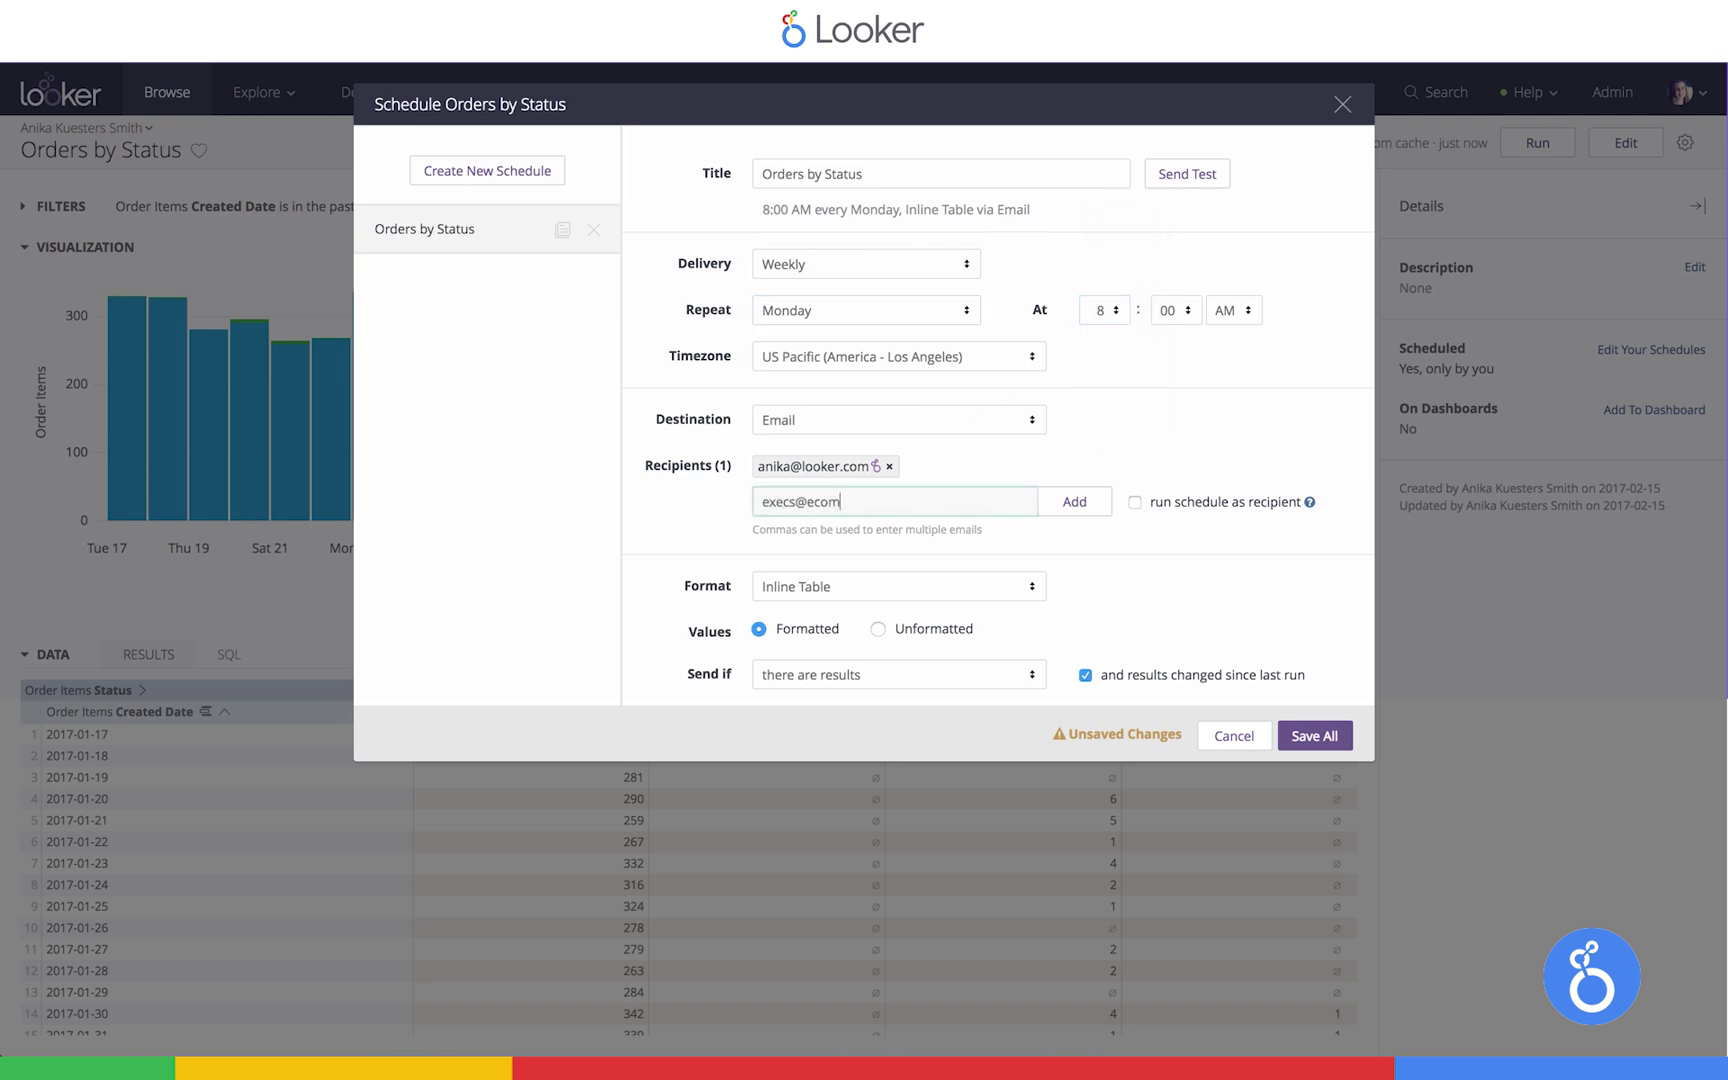
left_click(1072, 500)
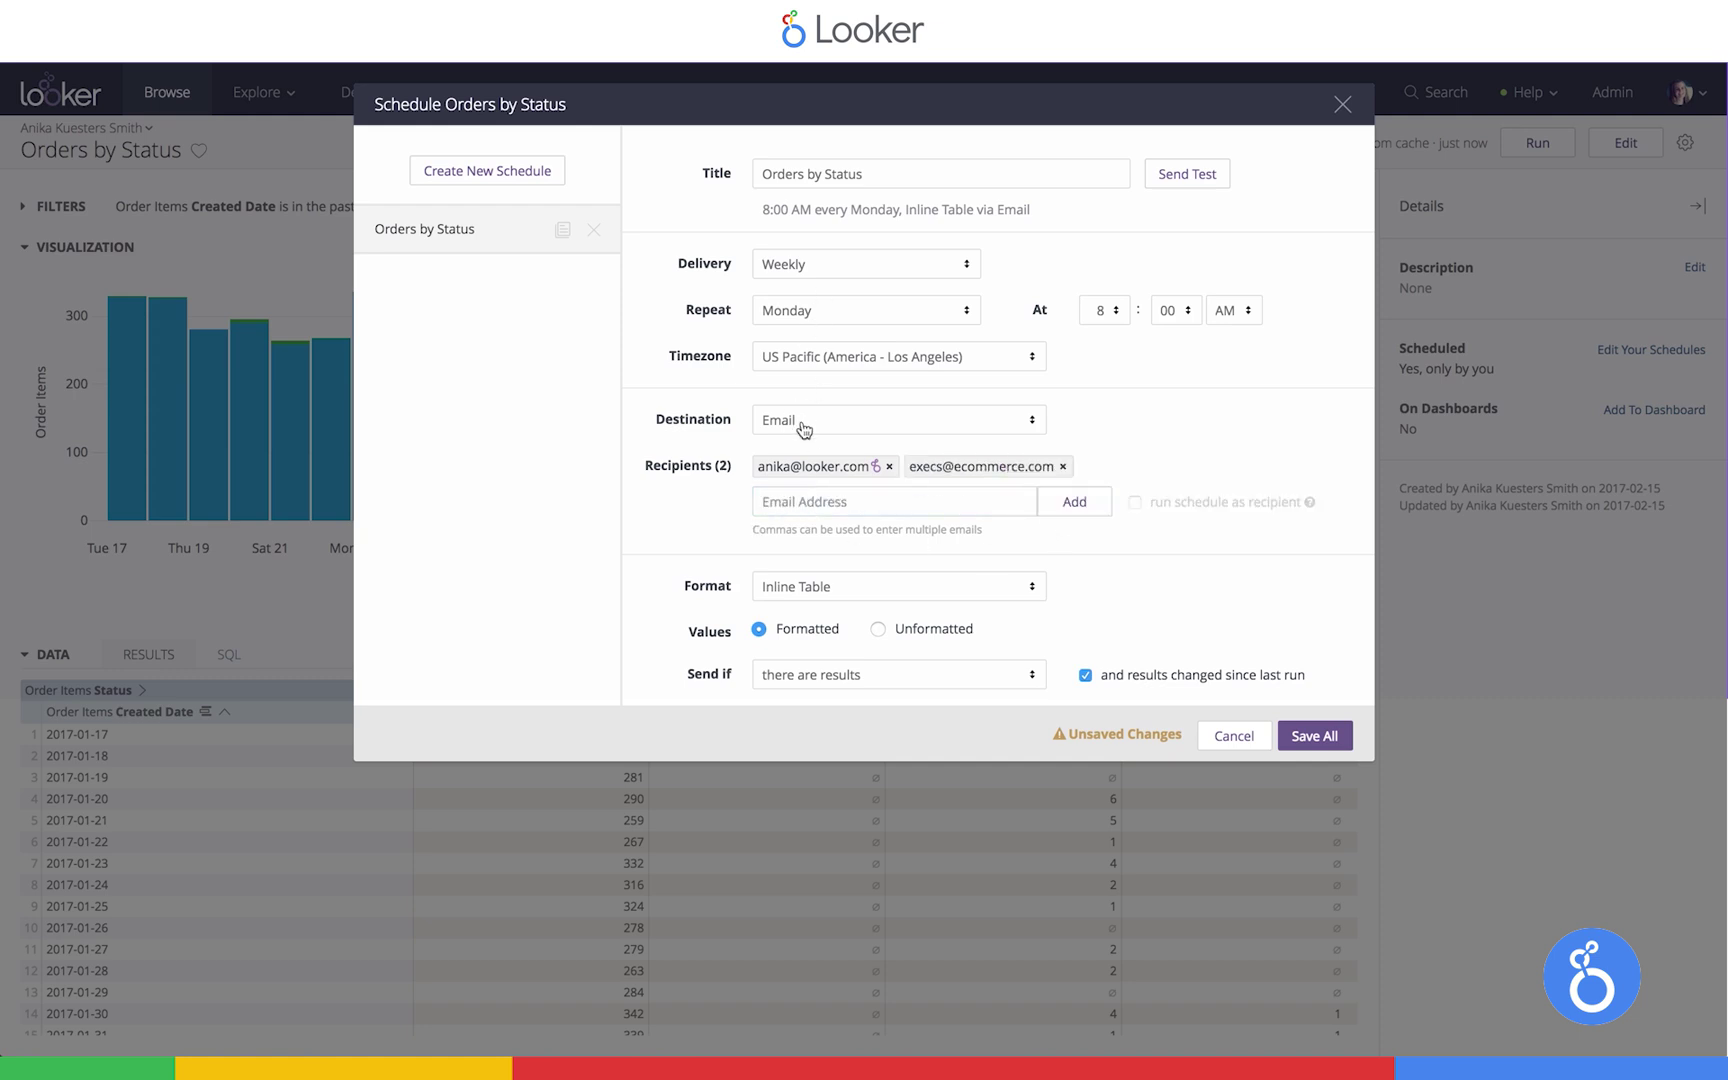
left_click(803, 590)
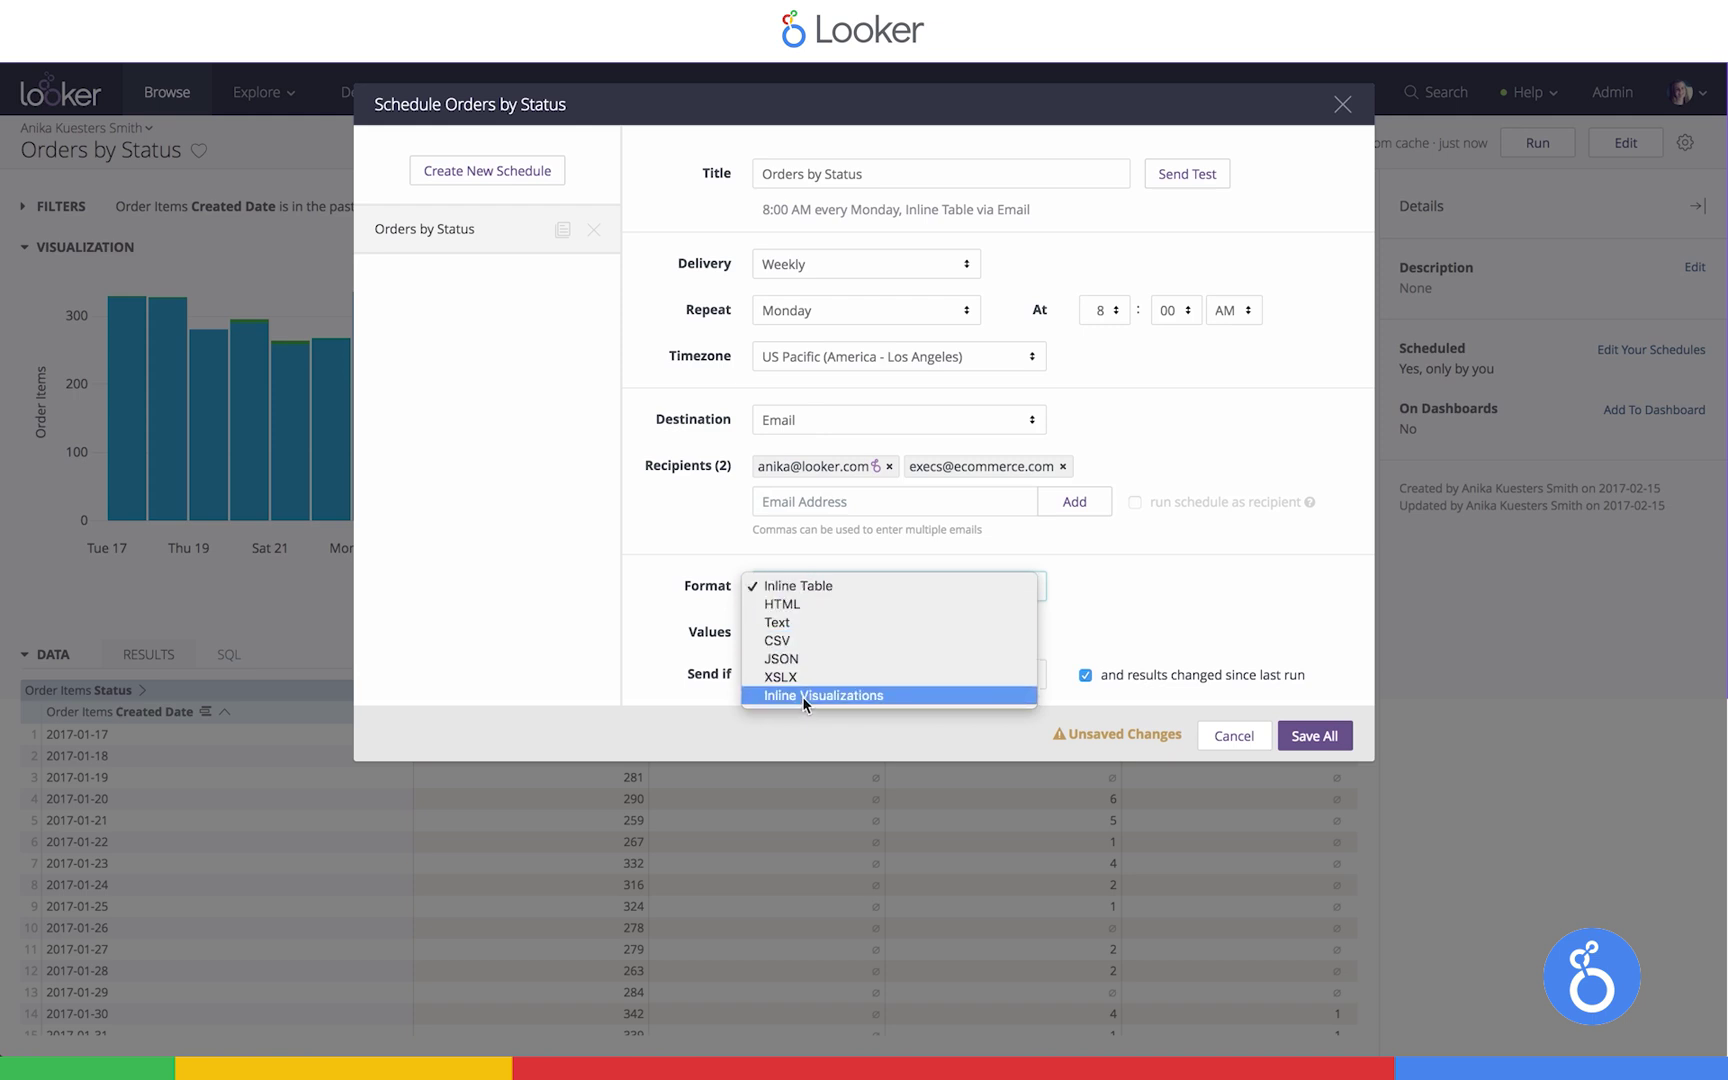
left_click(694, 558)
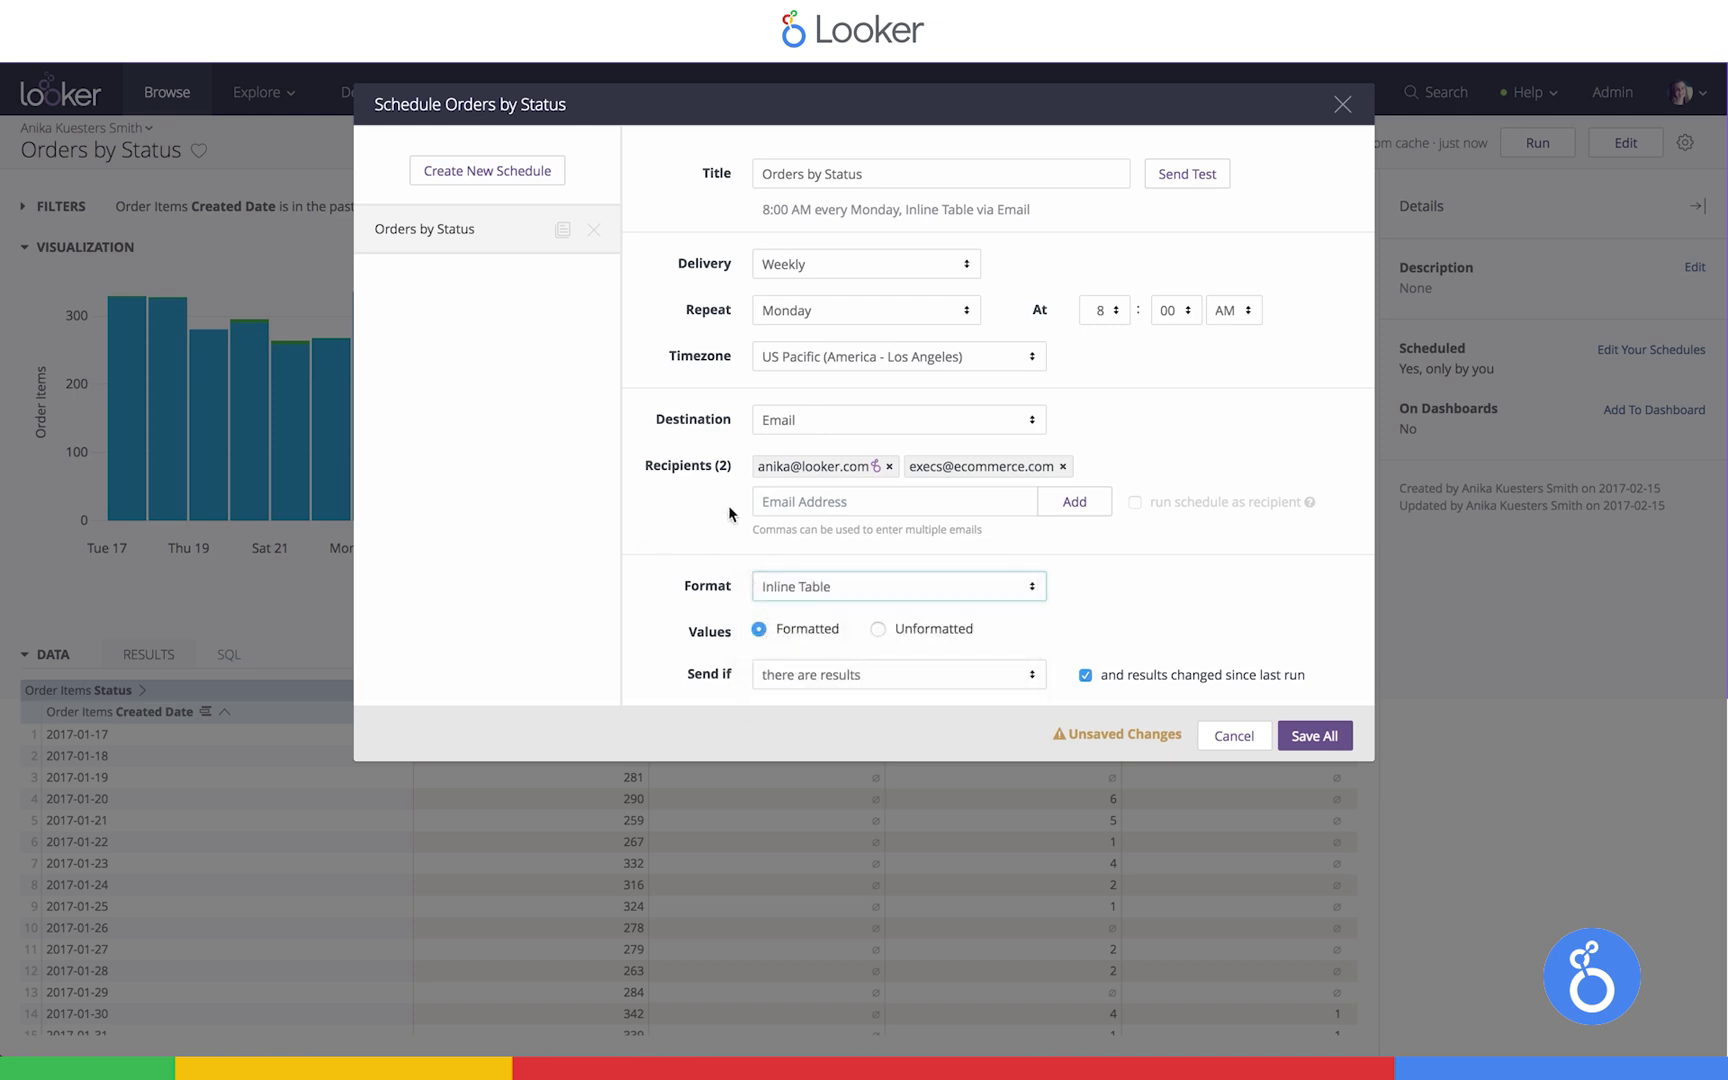
Change the delivery destination to Webhook, then to Amazon S3
left_click(802, 422)
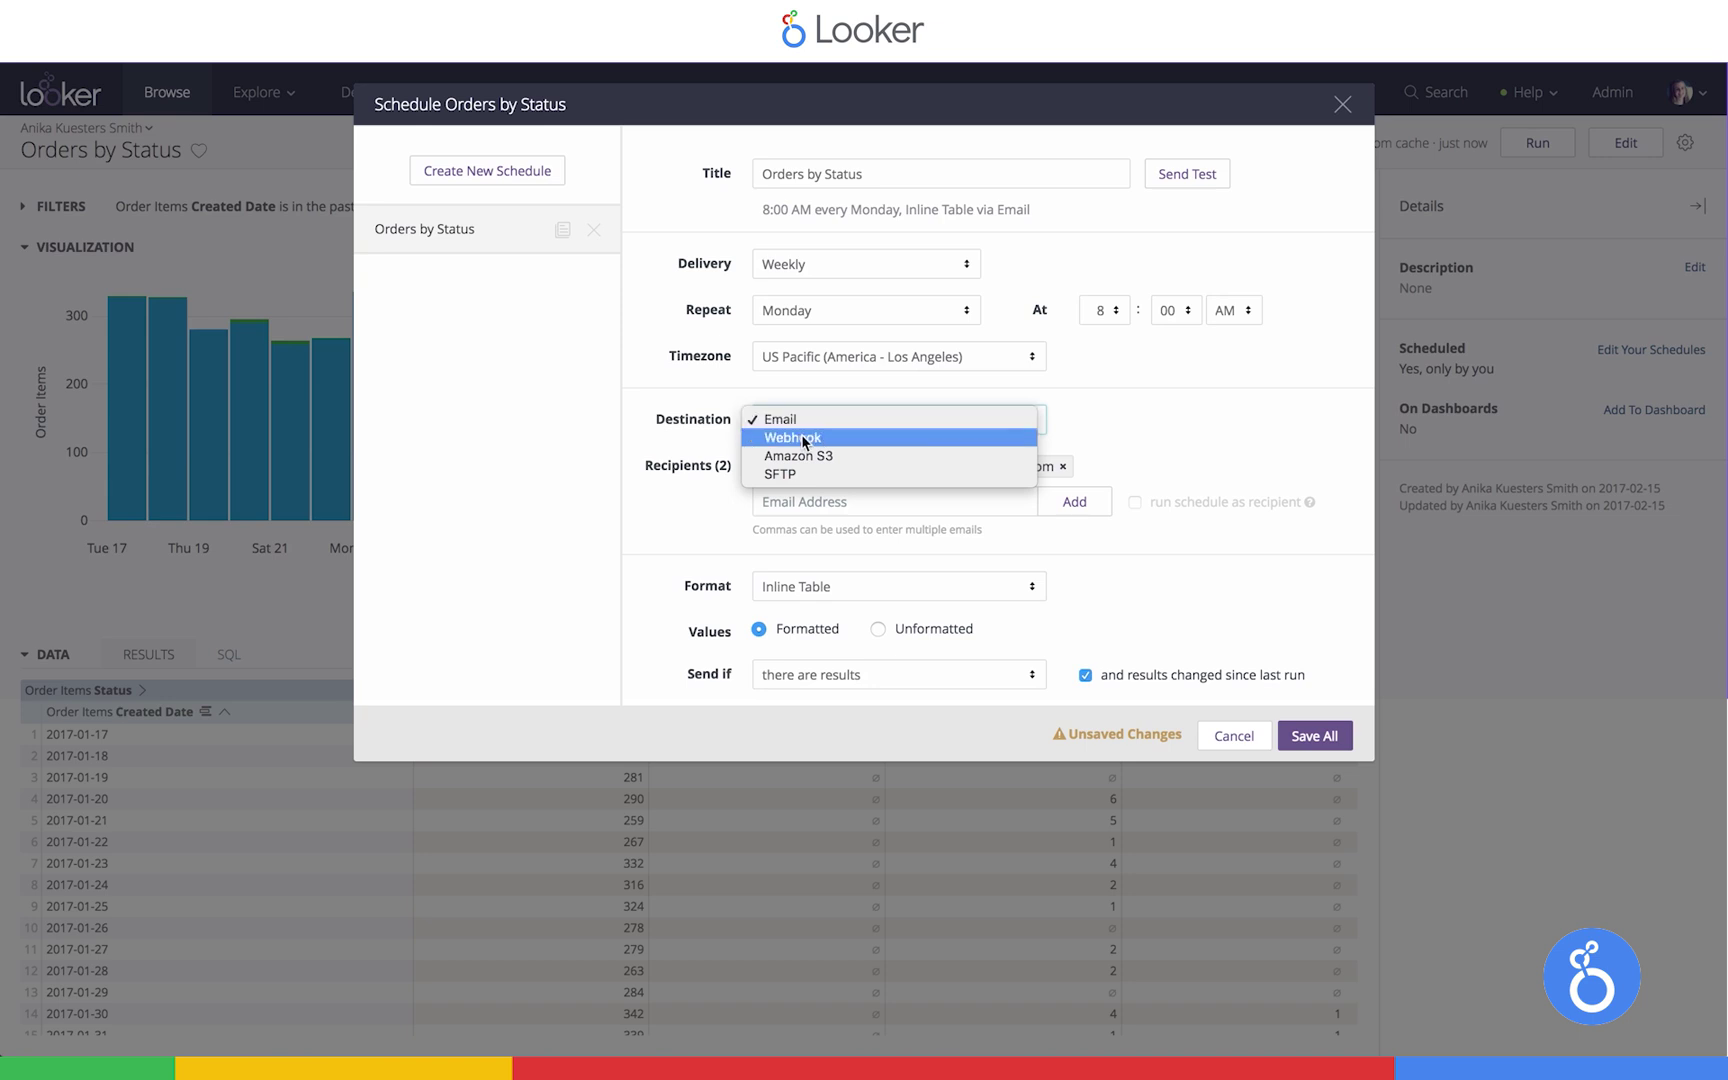
left_click(809, 440)
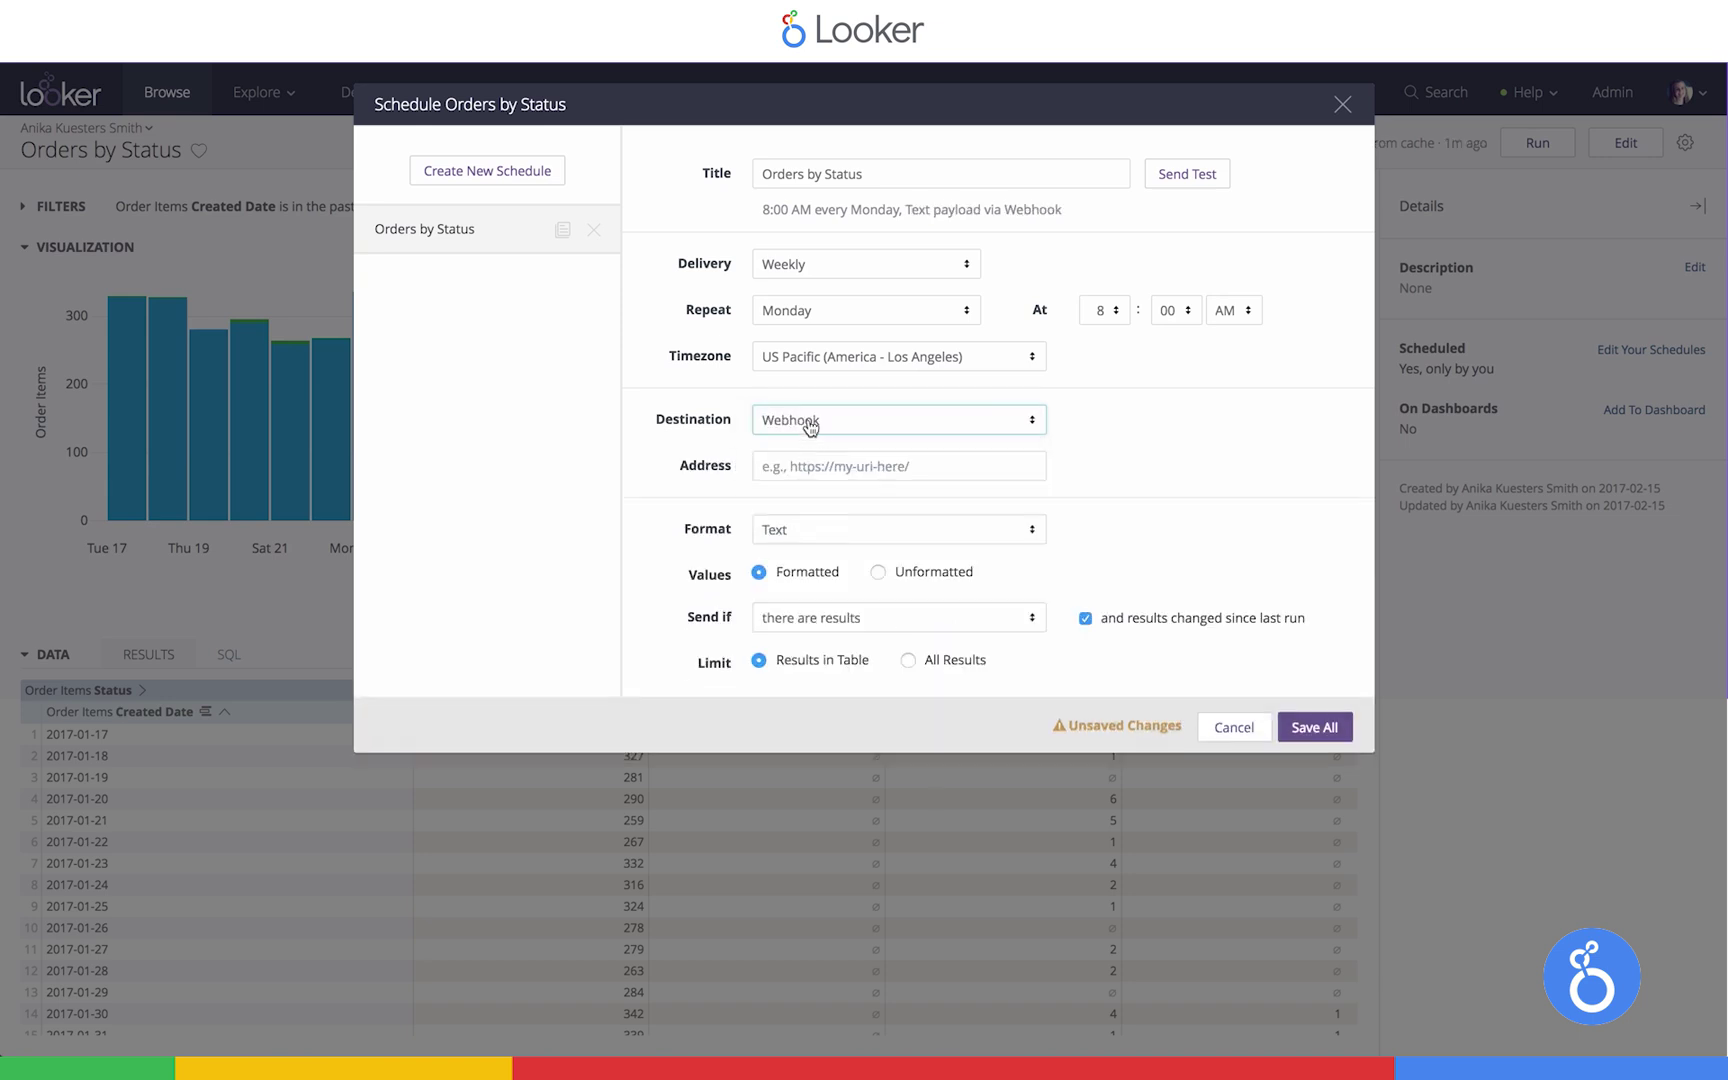
left_click(806, 420)
left_click(807, 437)
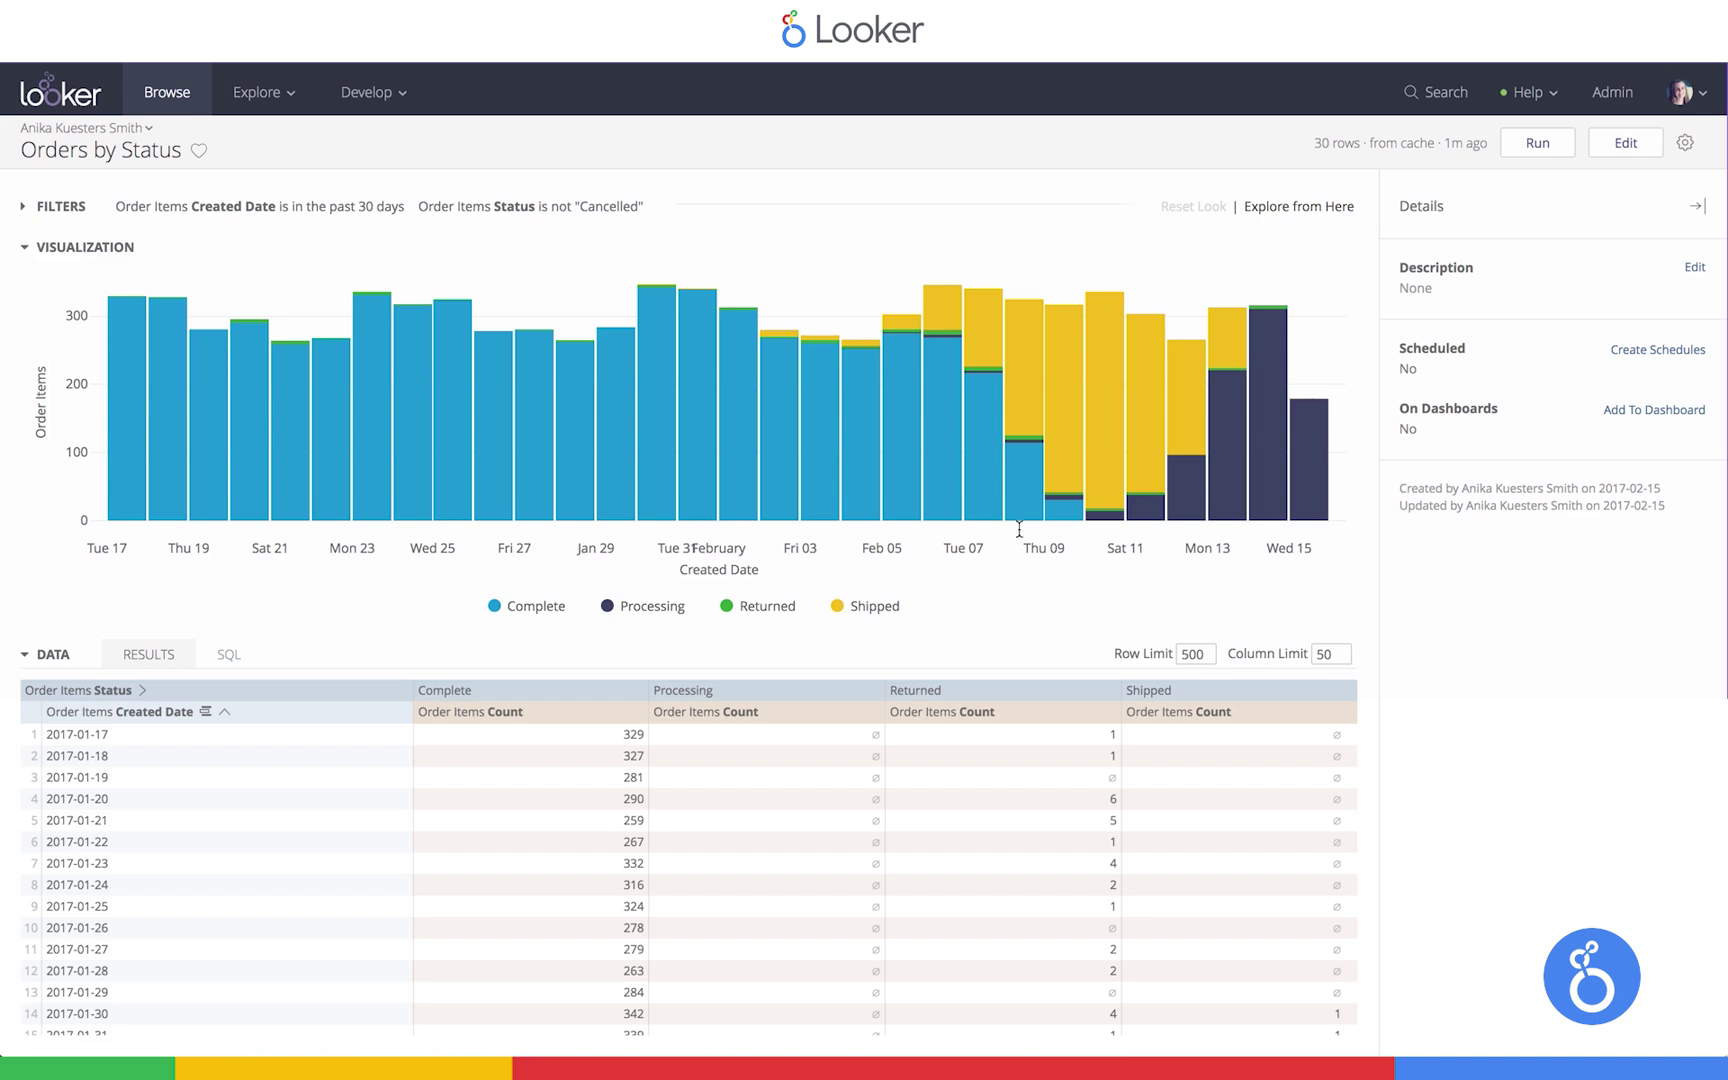
mouse_move(1066, 404)
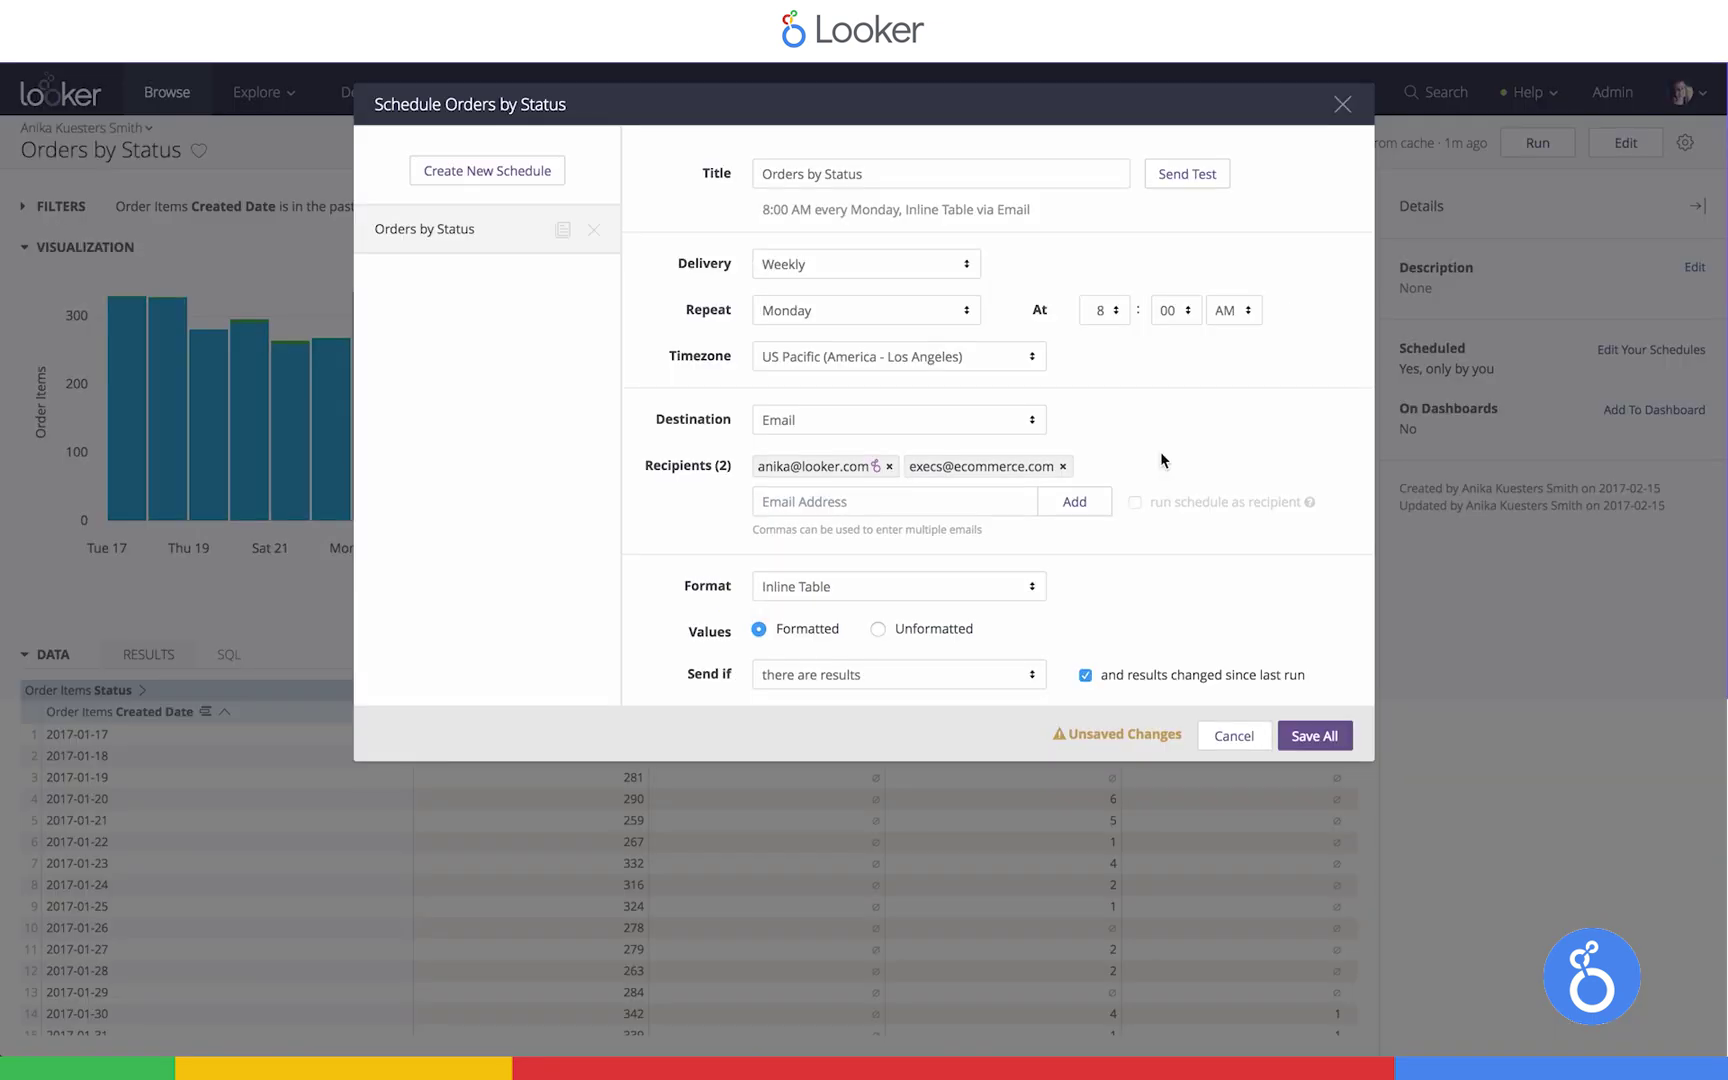
Switch to By minute delivery every 5 minutes, sending only when there are results
left_click(857, 264)
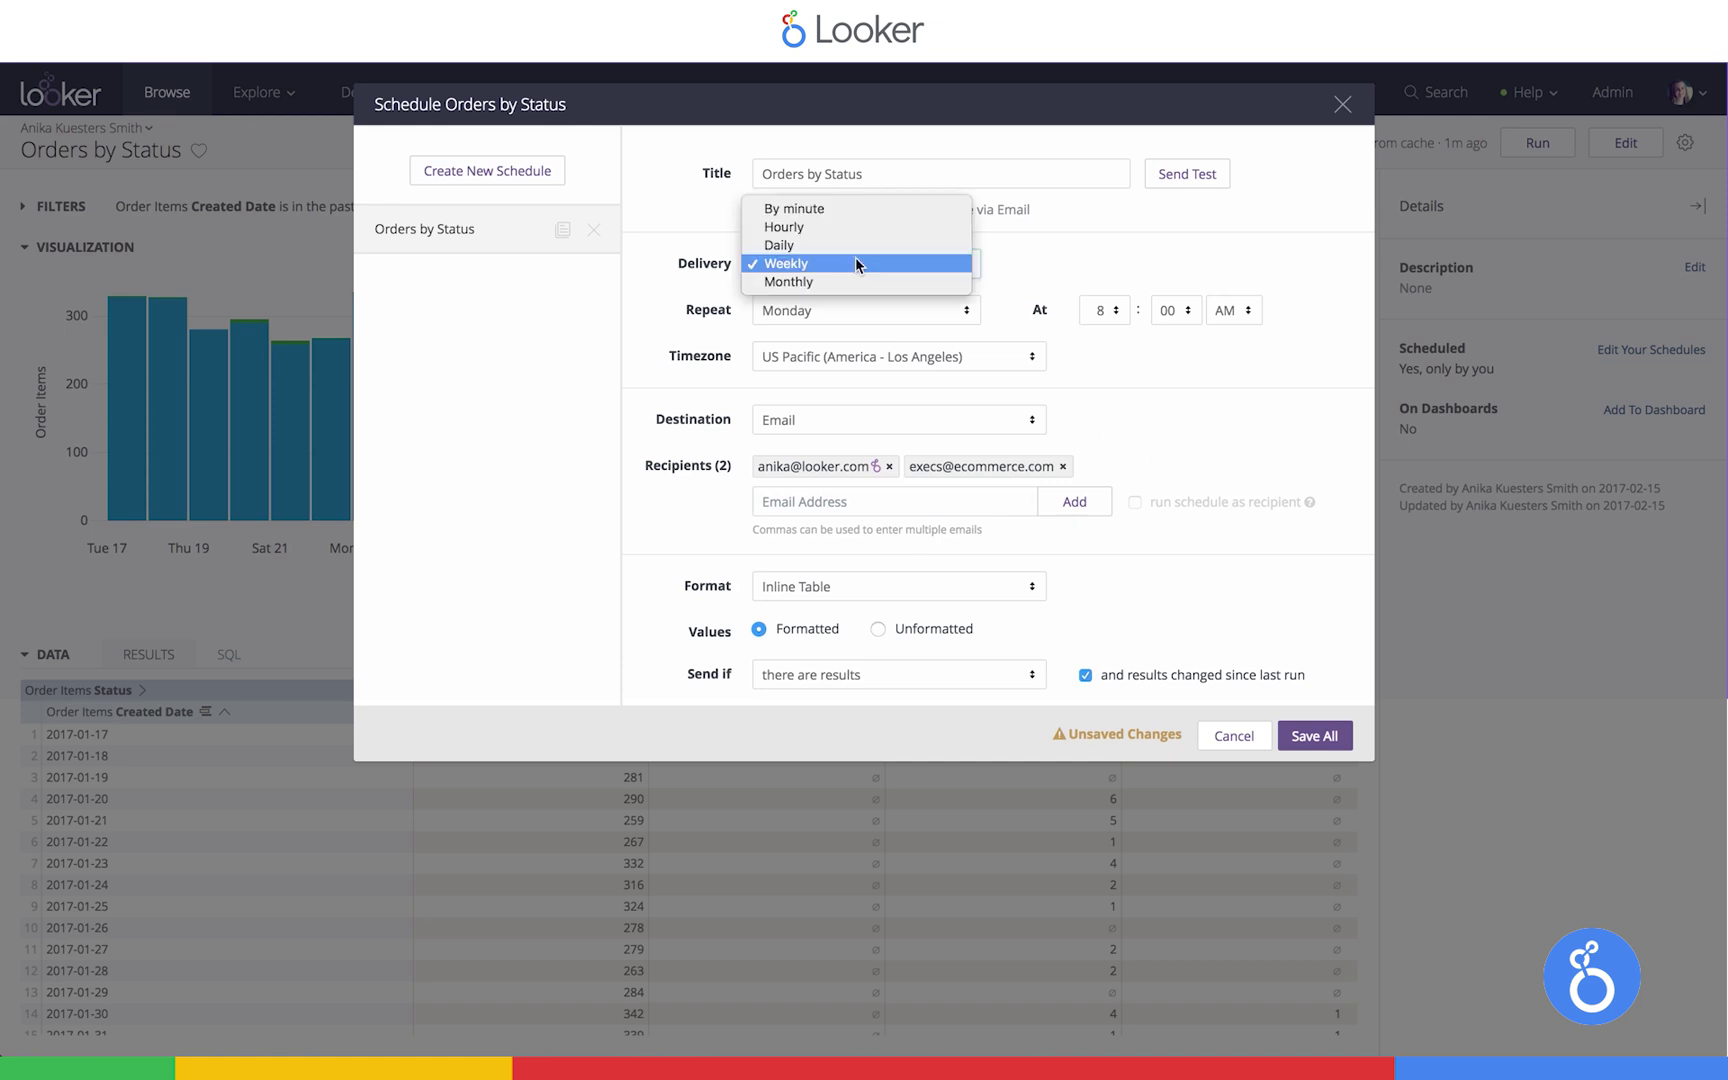
left_click(815, 211)
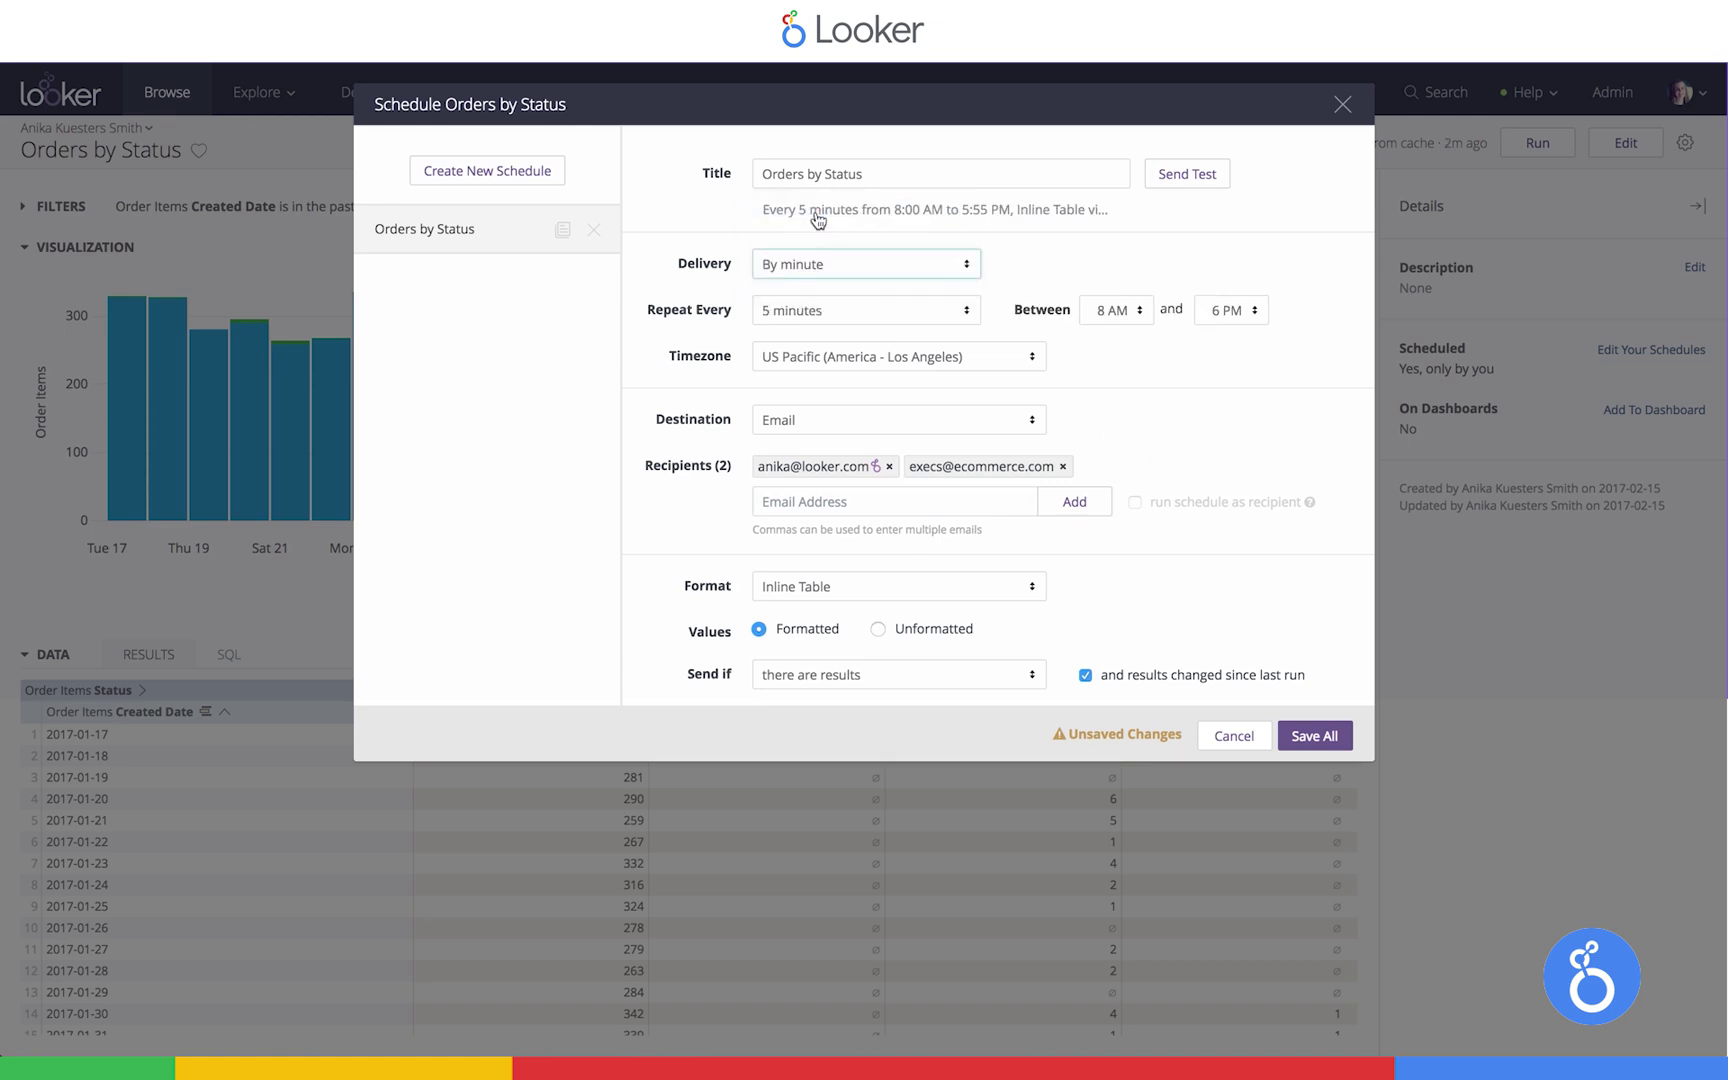
left_click(810, 318)
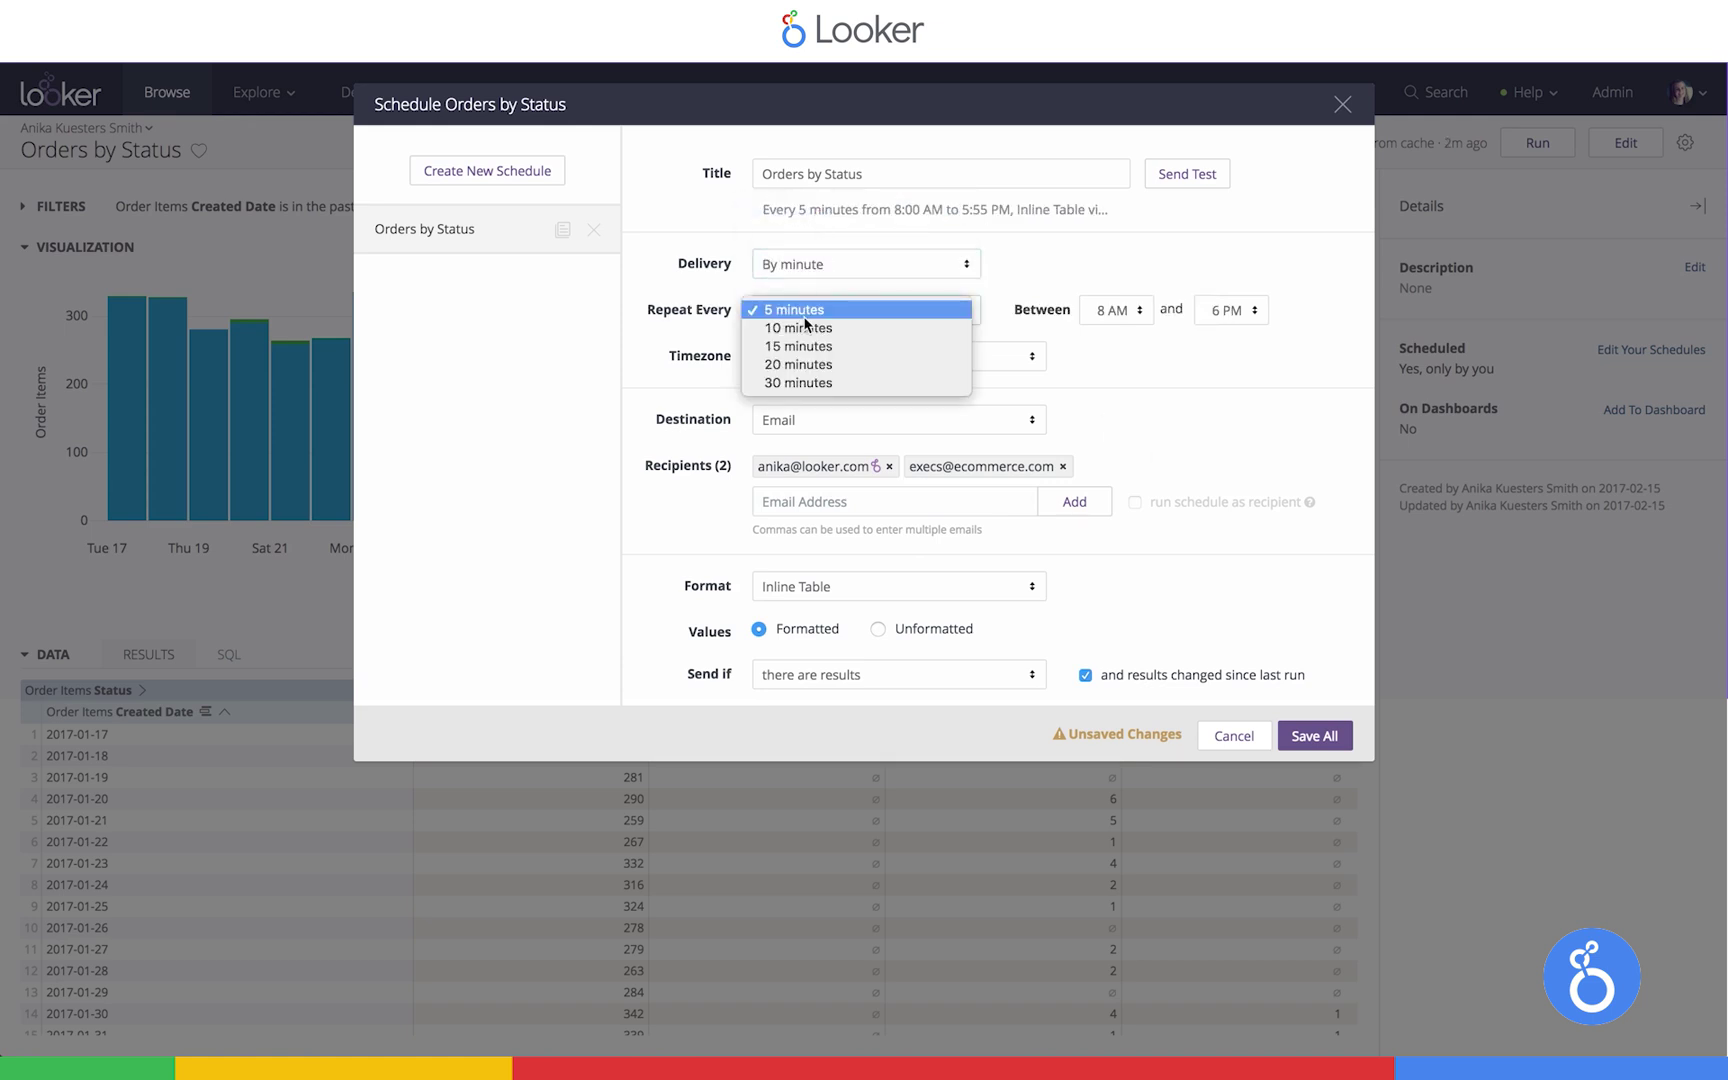
left_click(1300, 406)
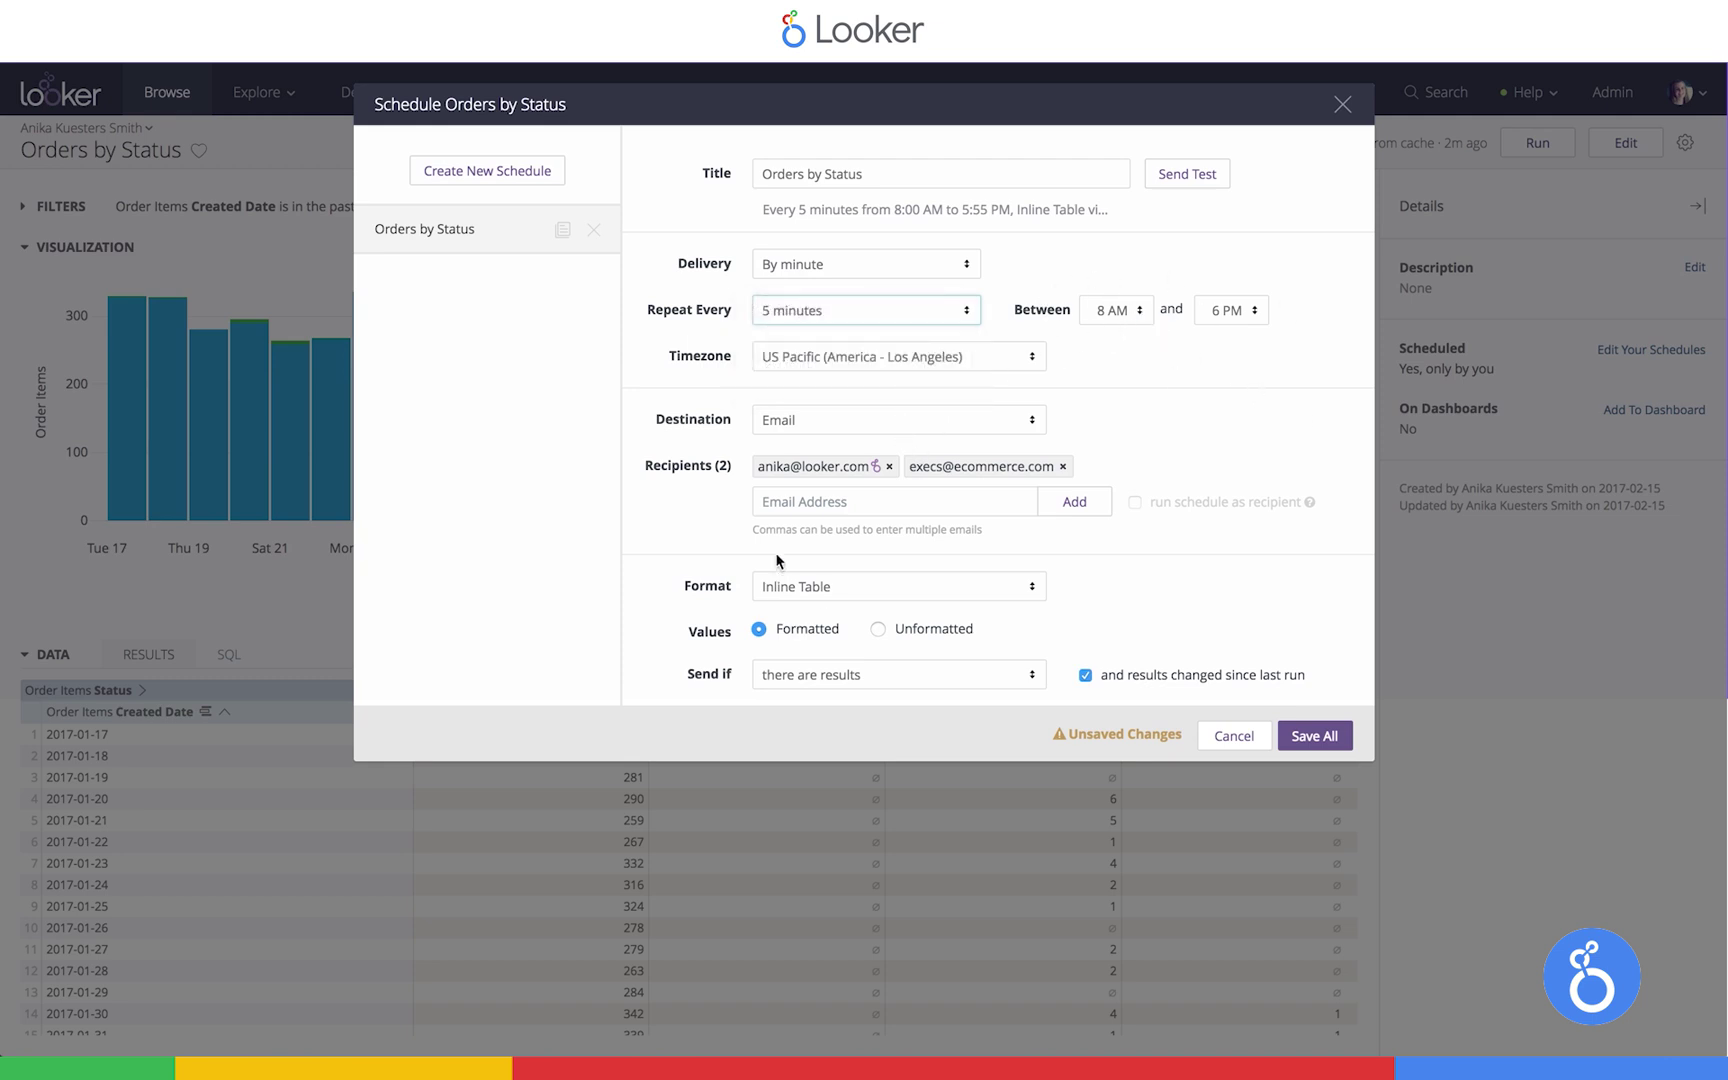
left_click(784, 665)
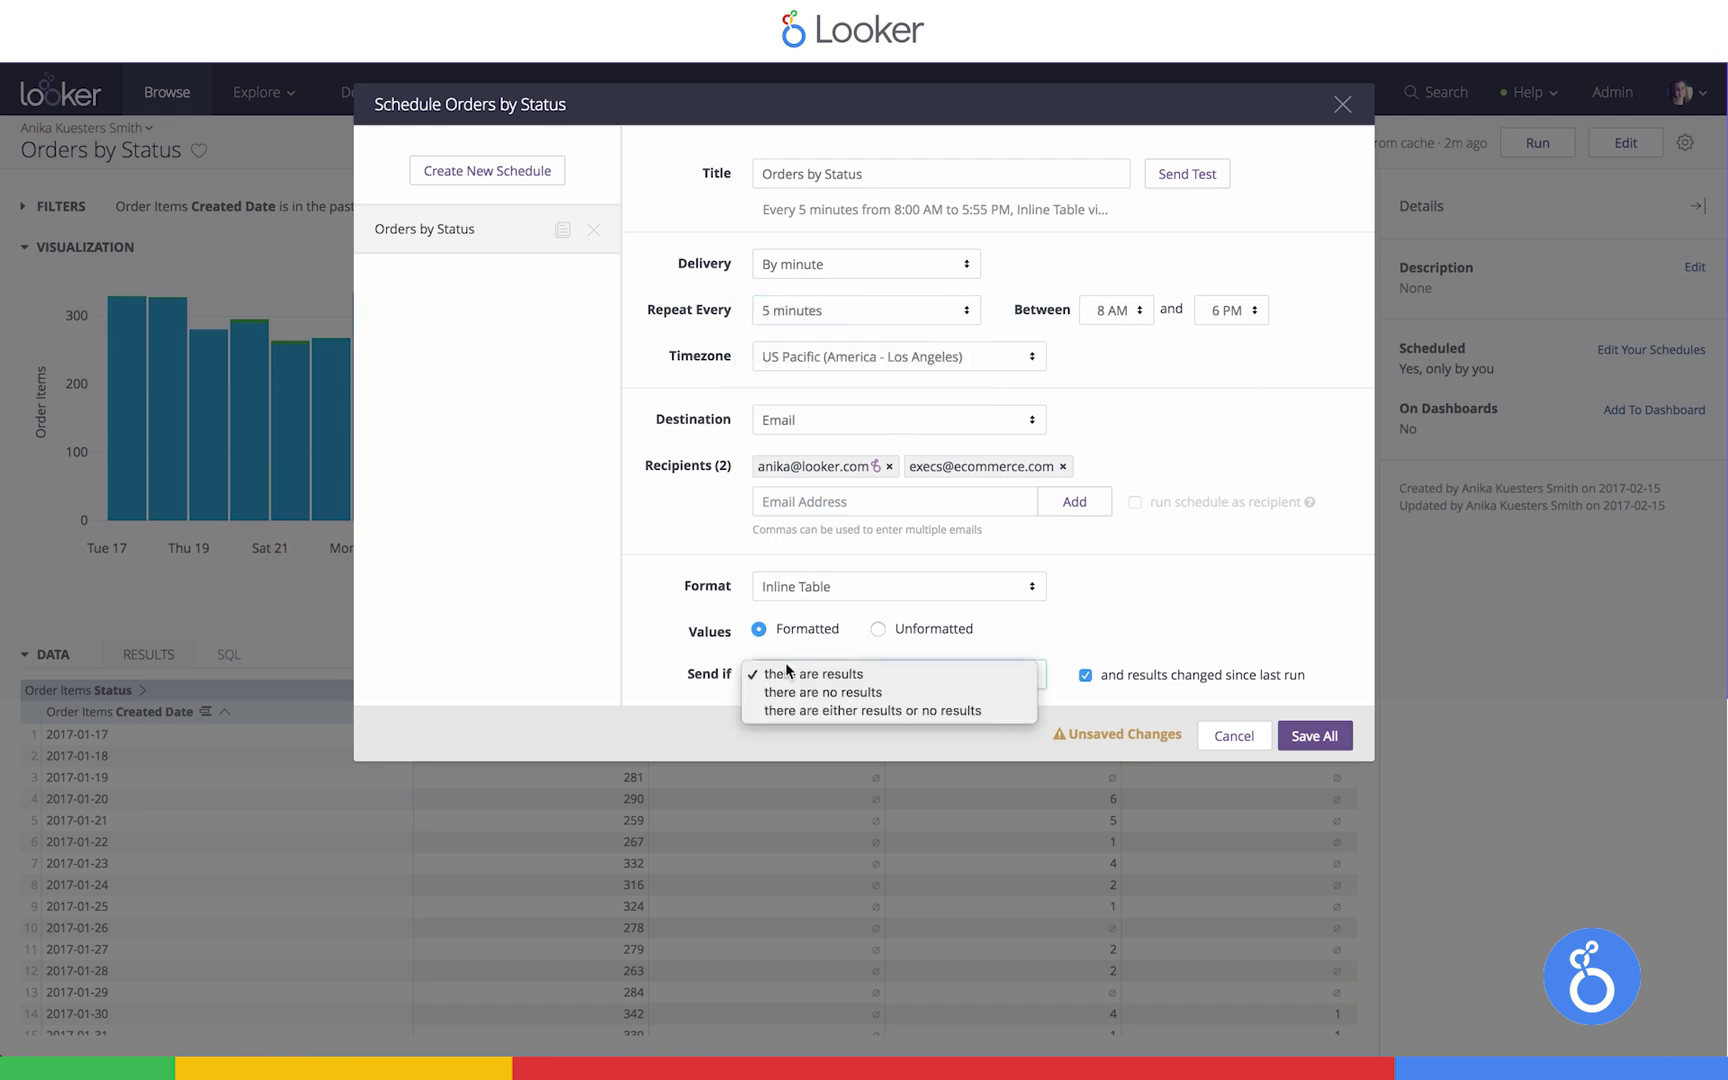
left_click(1265, 620)
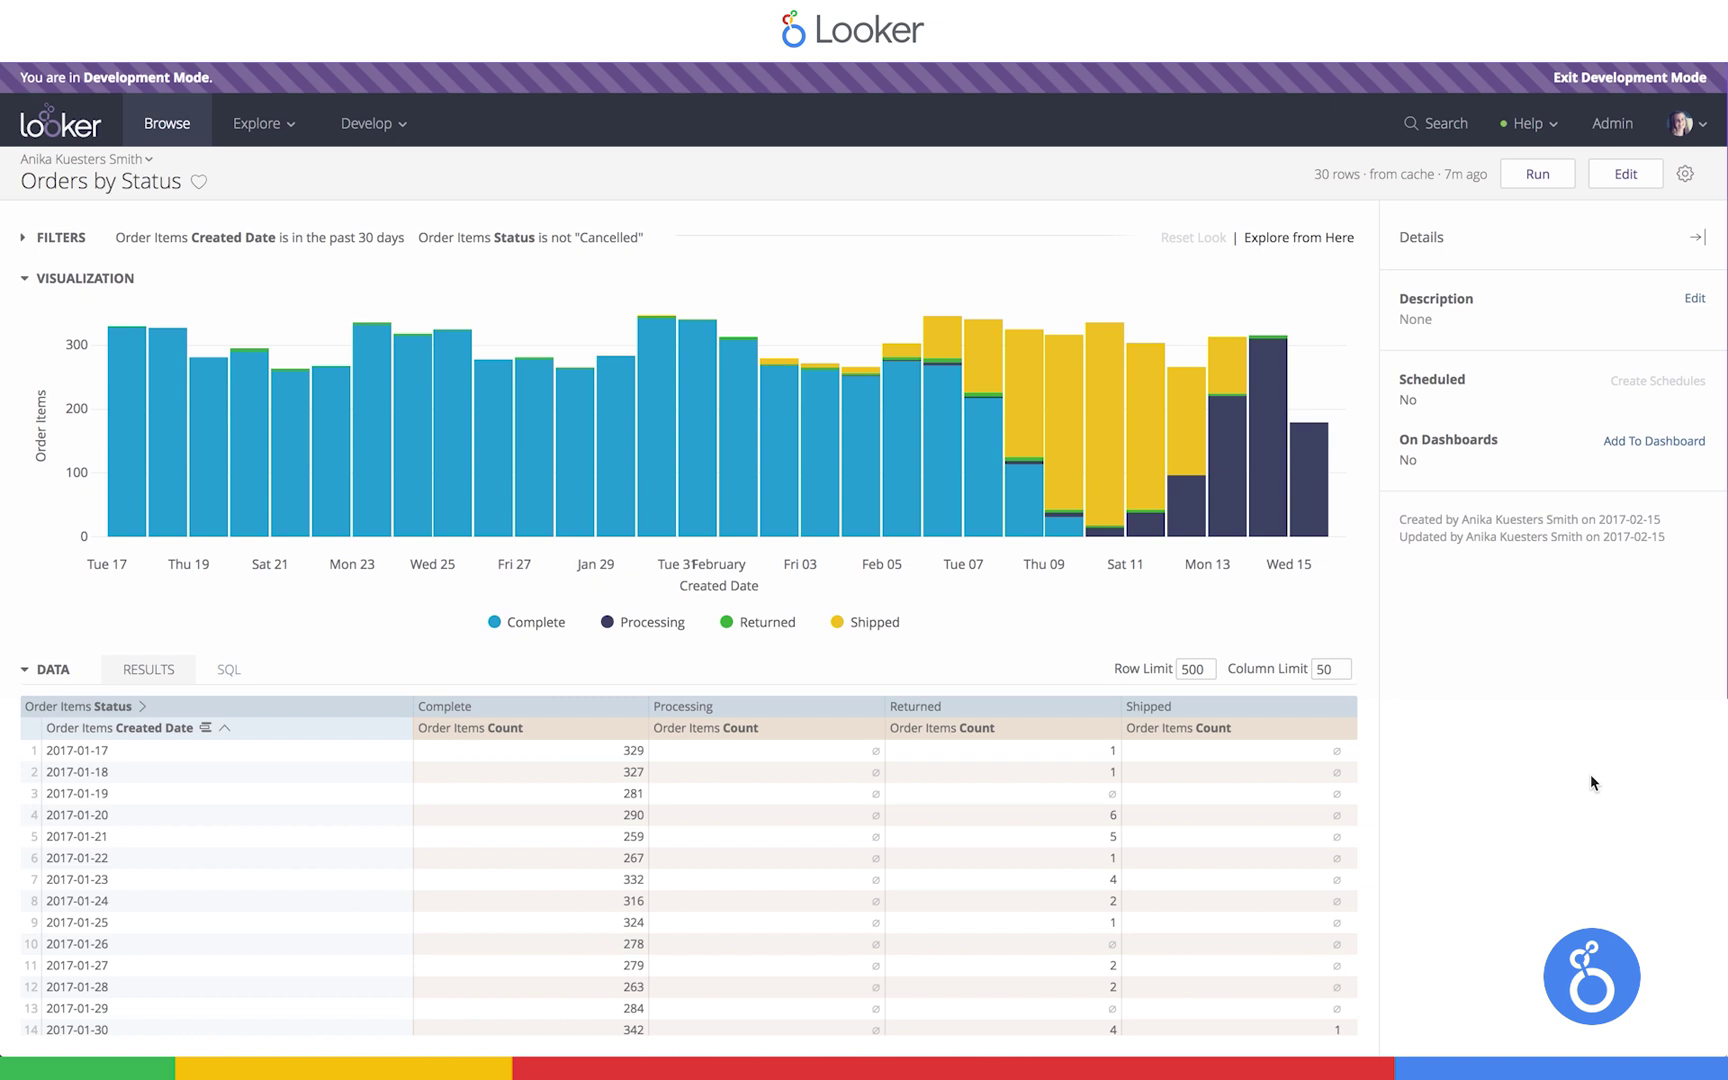
Open the ecommerce LookML project from the Develop menu
left_click(375, 125)
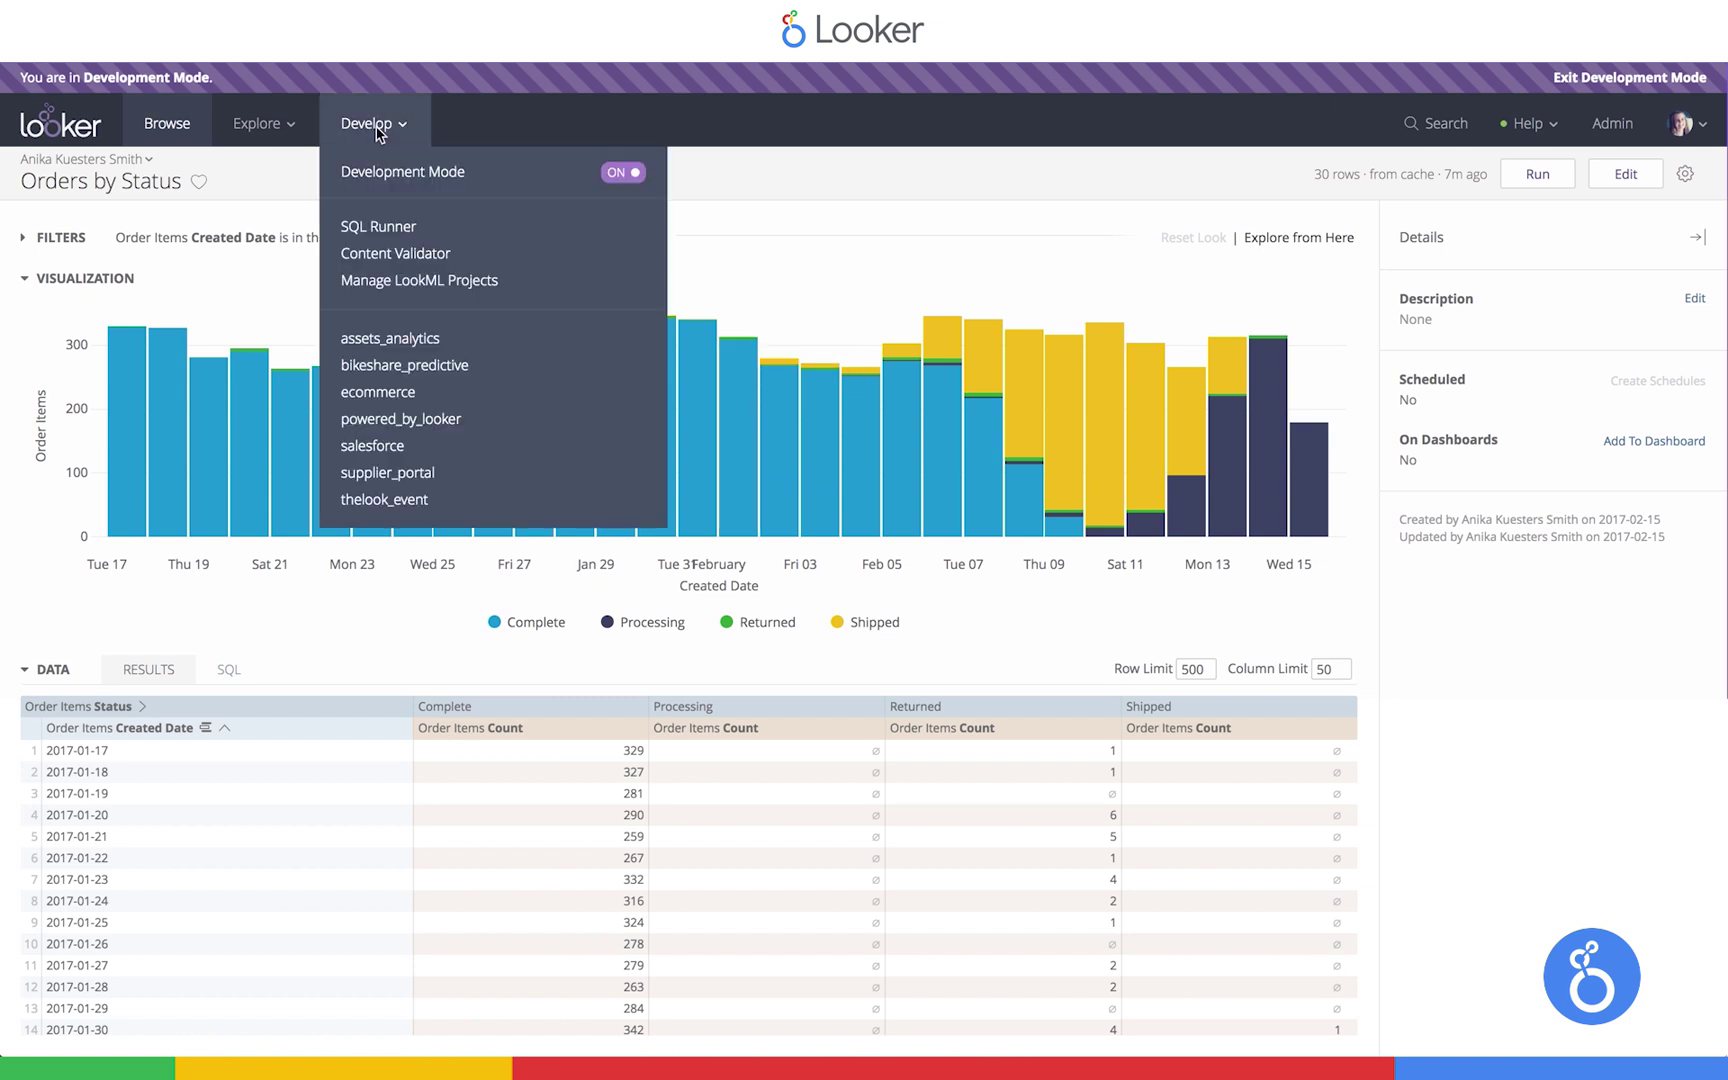
left_click(362, 393)
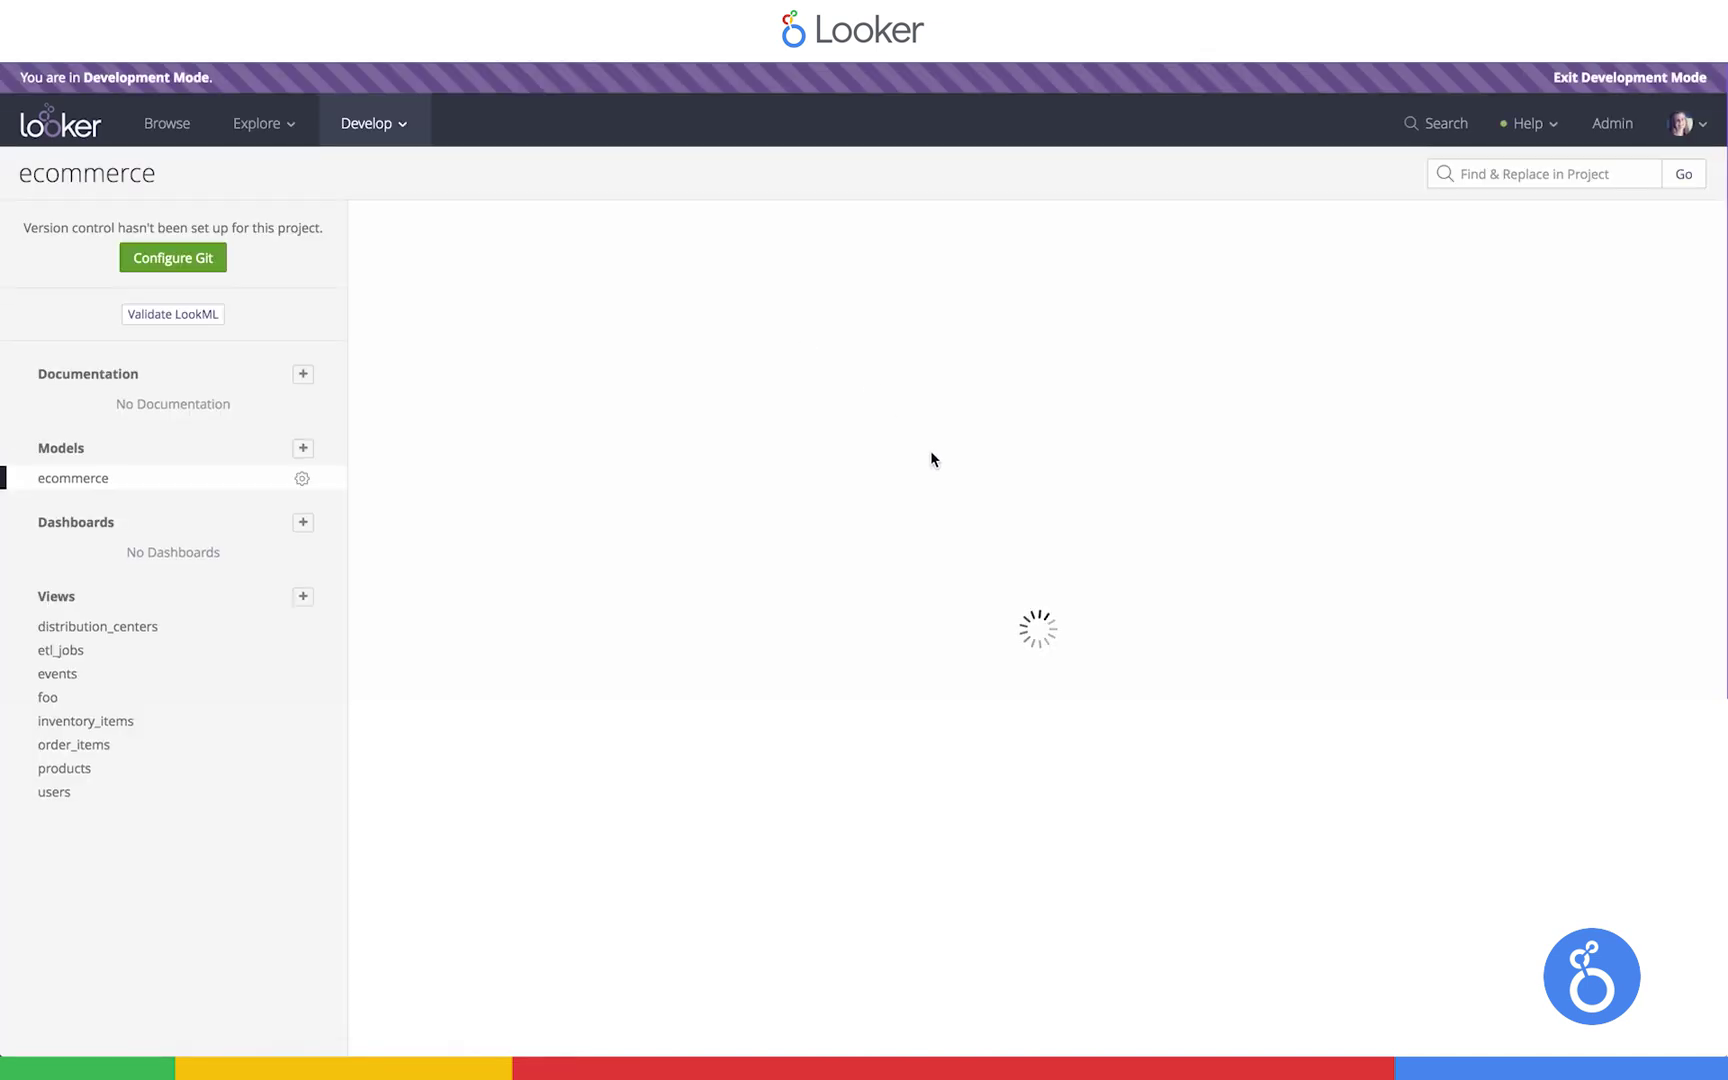
left_click(776, 590)
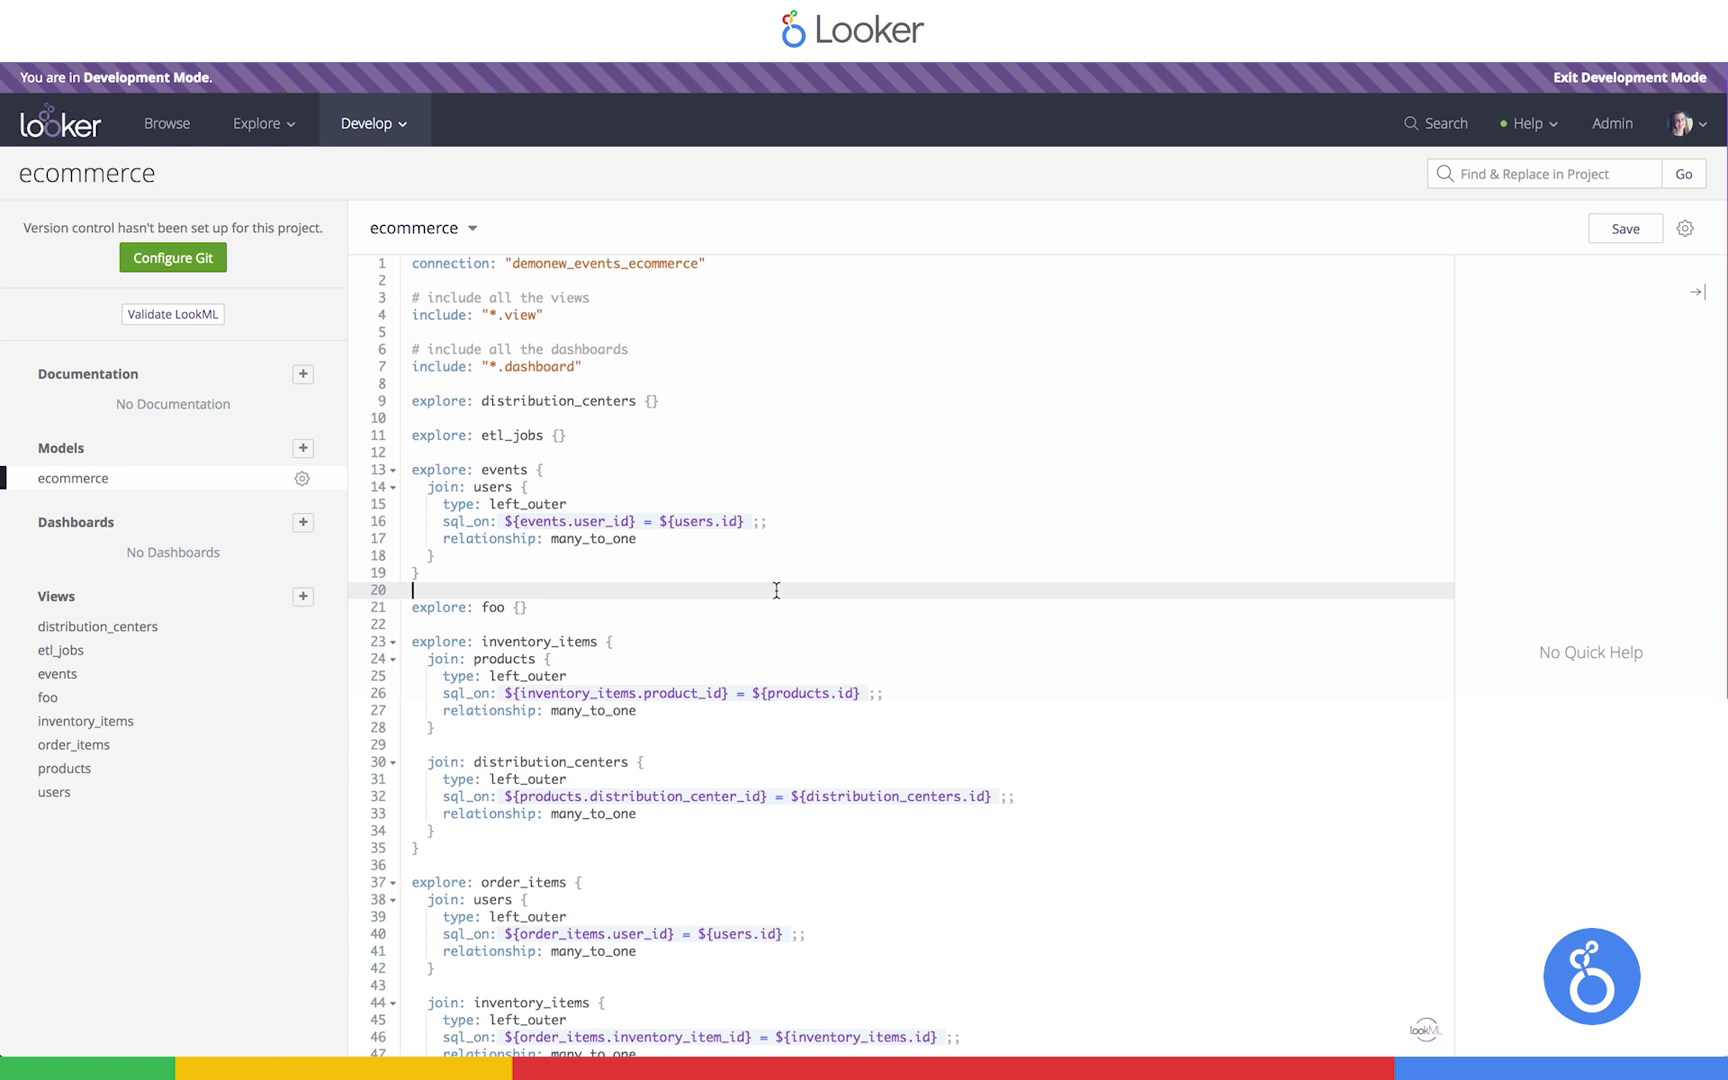
Open the users view file and add a blank line after the last_name dimension
left_click(60, 793)
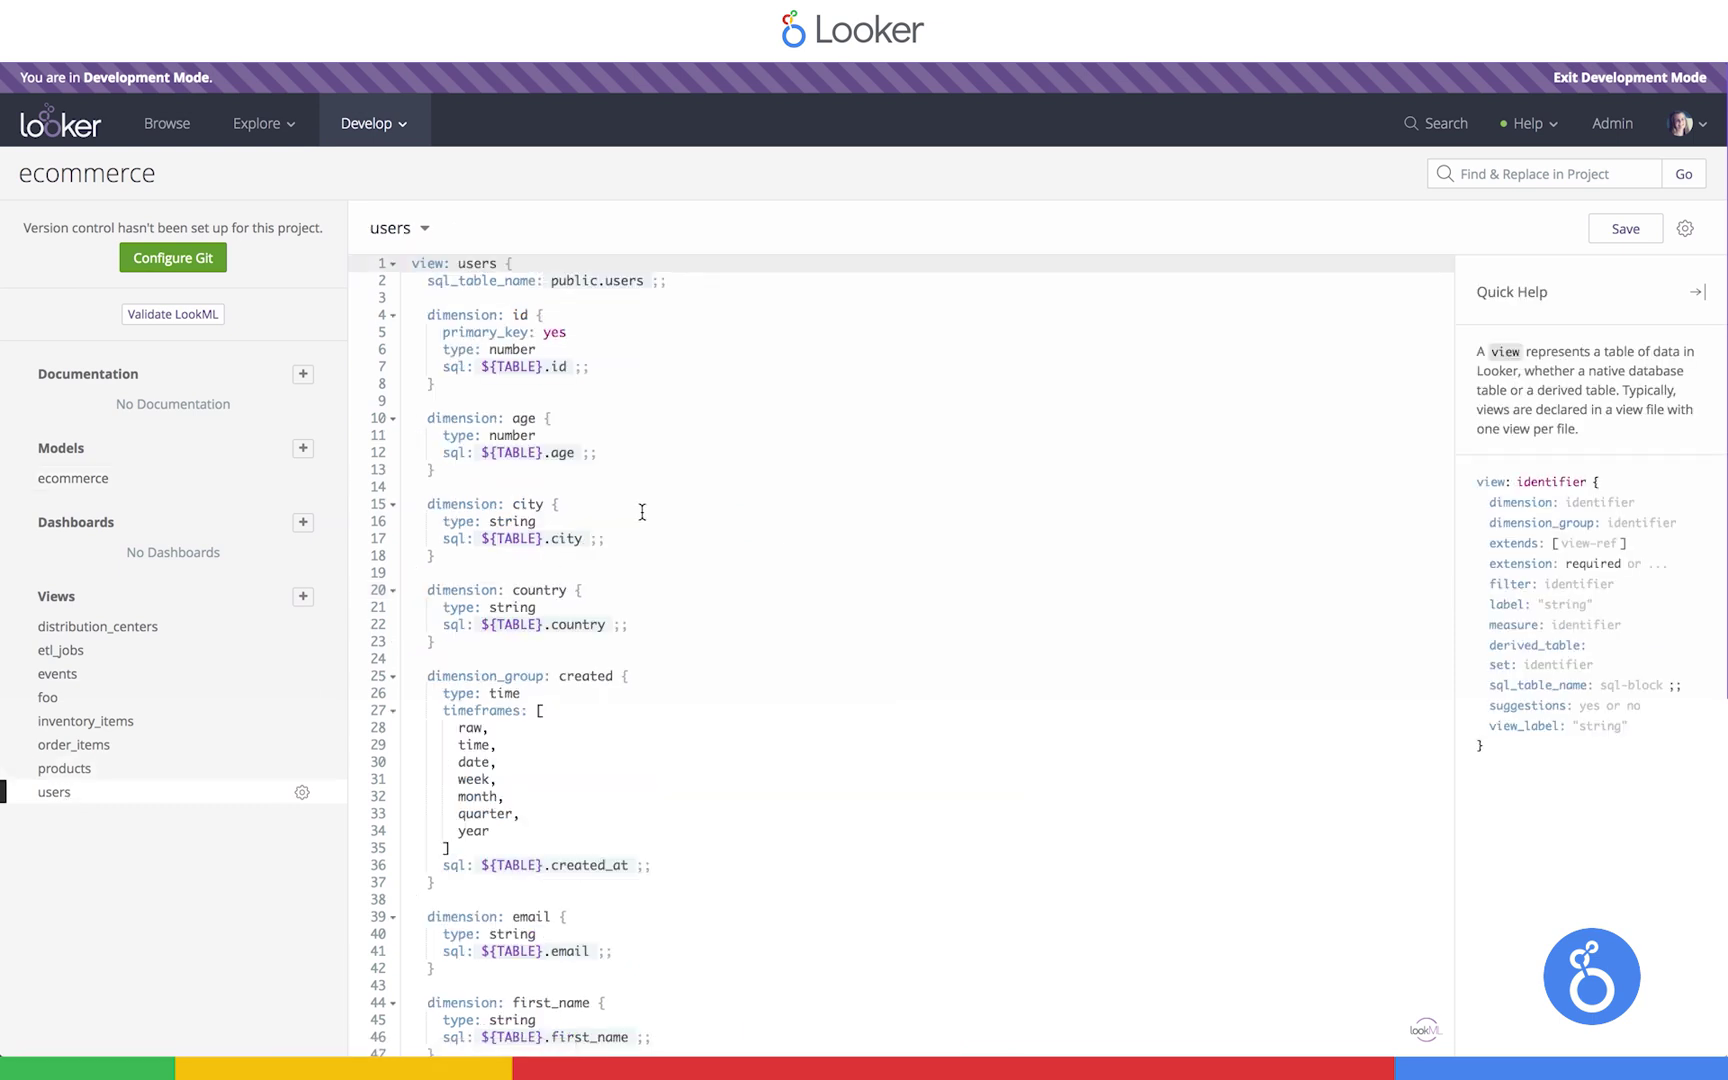
scroll(642, 512, "down", 5)
left_click(565, 803)
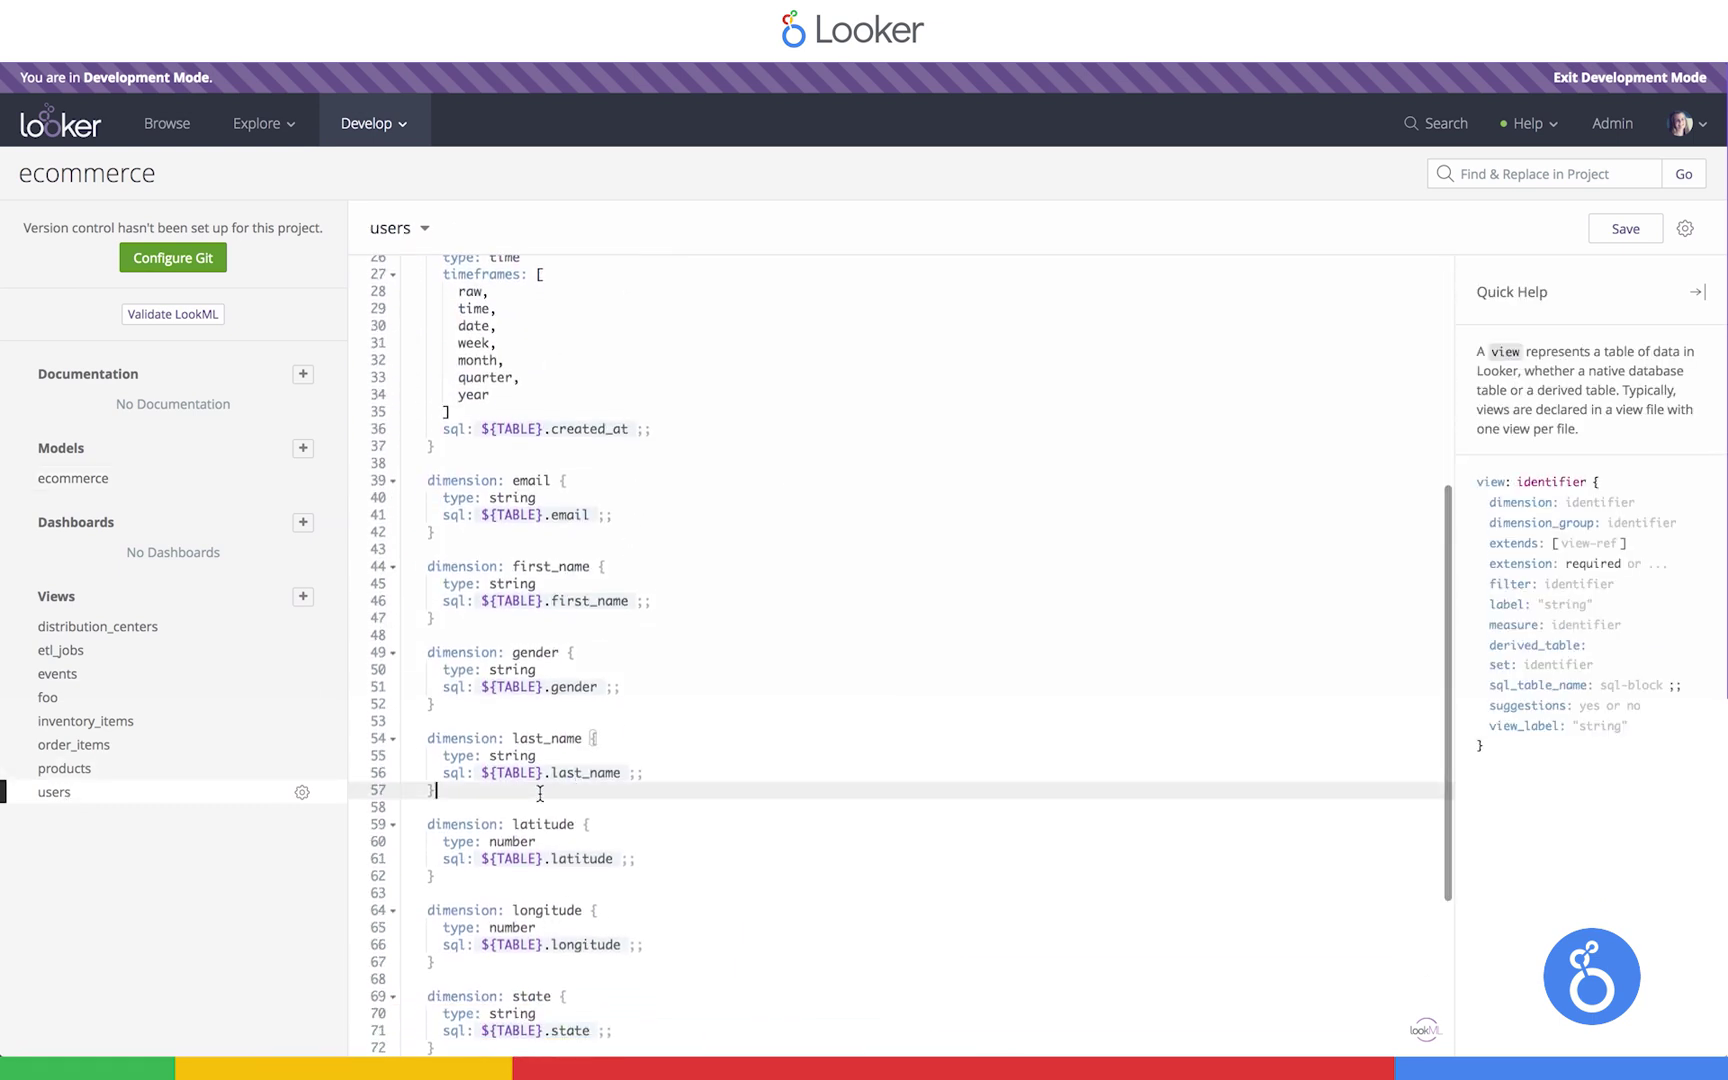
key("Return")
key("Return")
key("Up")
Create a dimension named name with an sql parameter using autocomplete
type("dim")
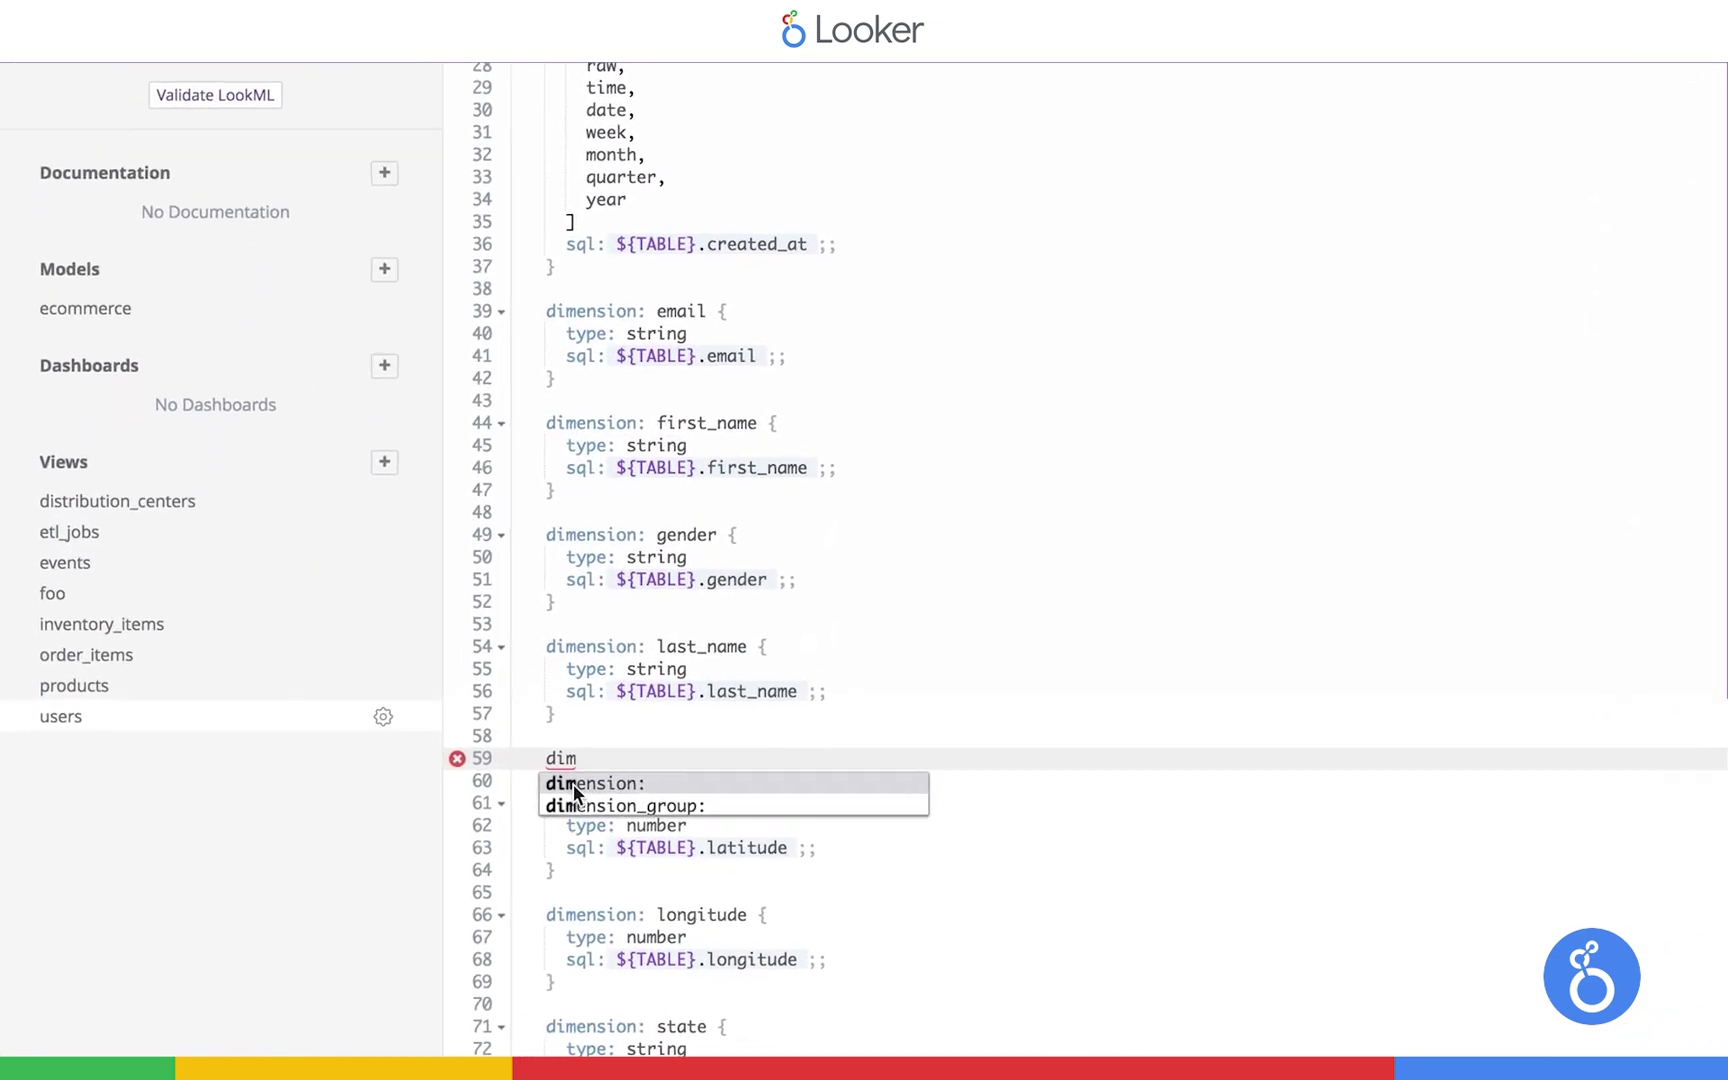
key("Return")
type("name {")
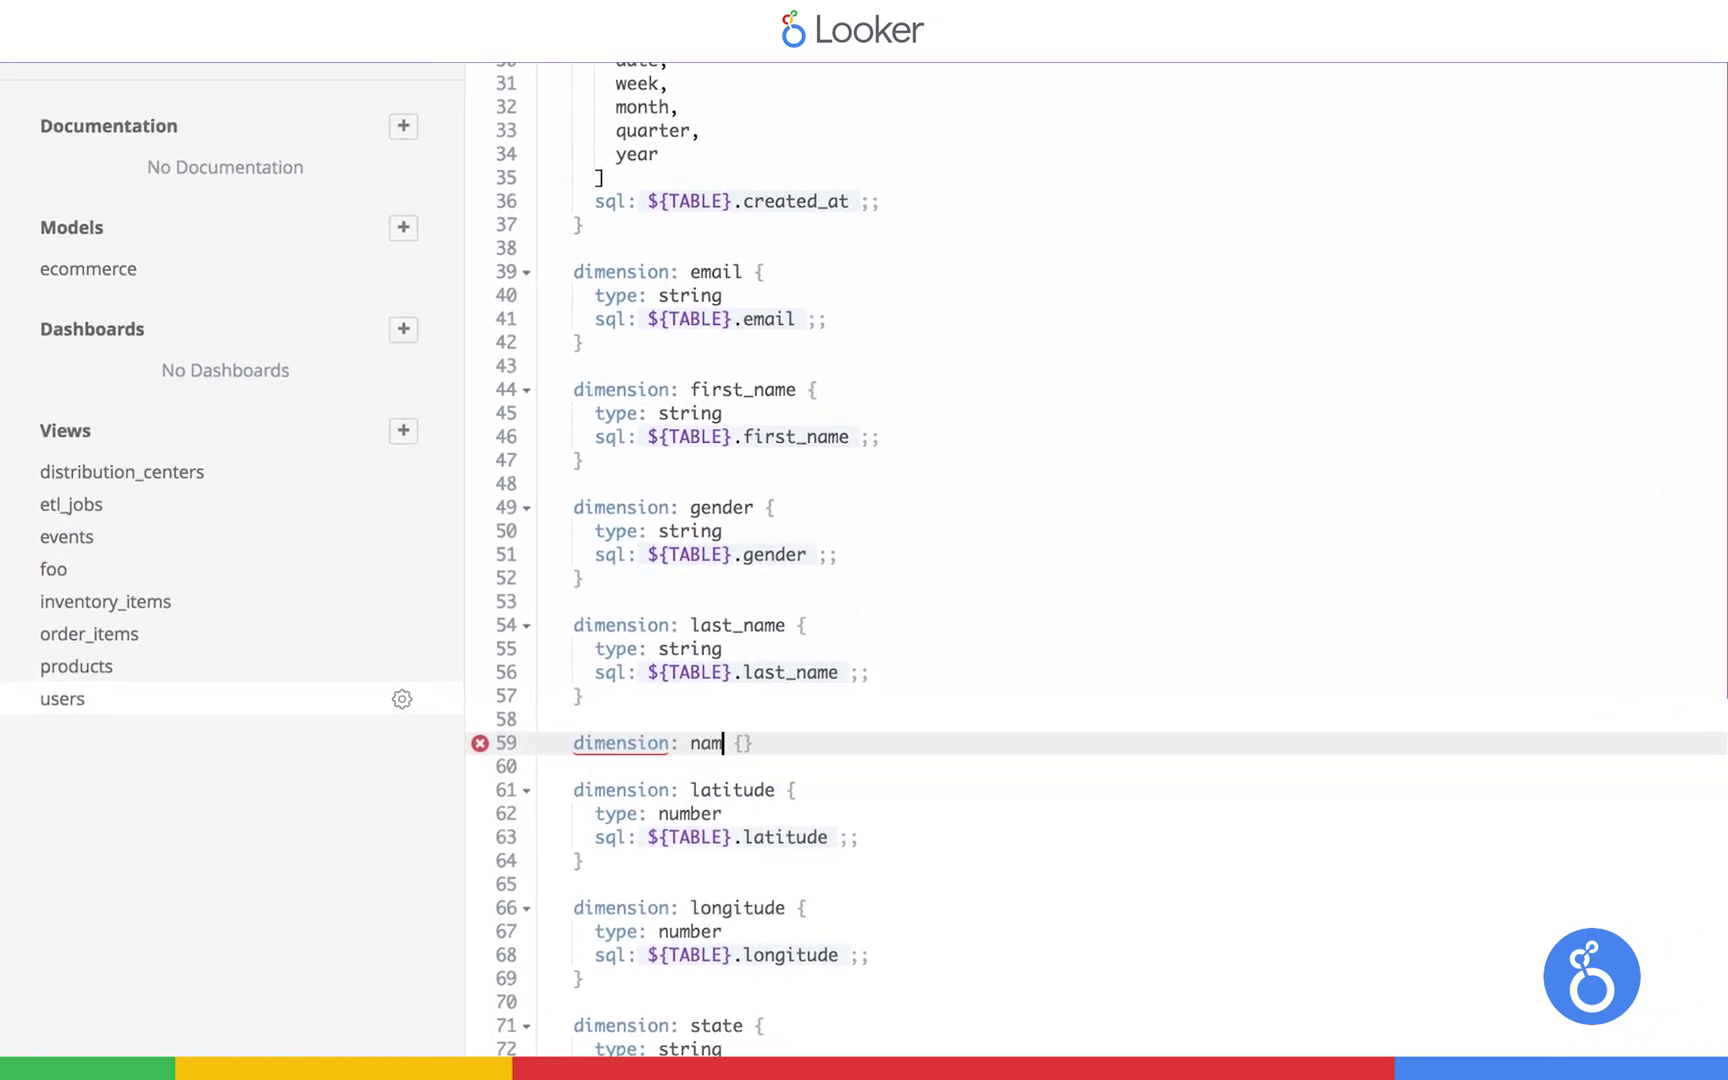
key("Return")
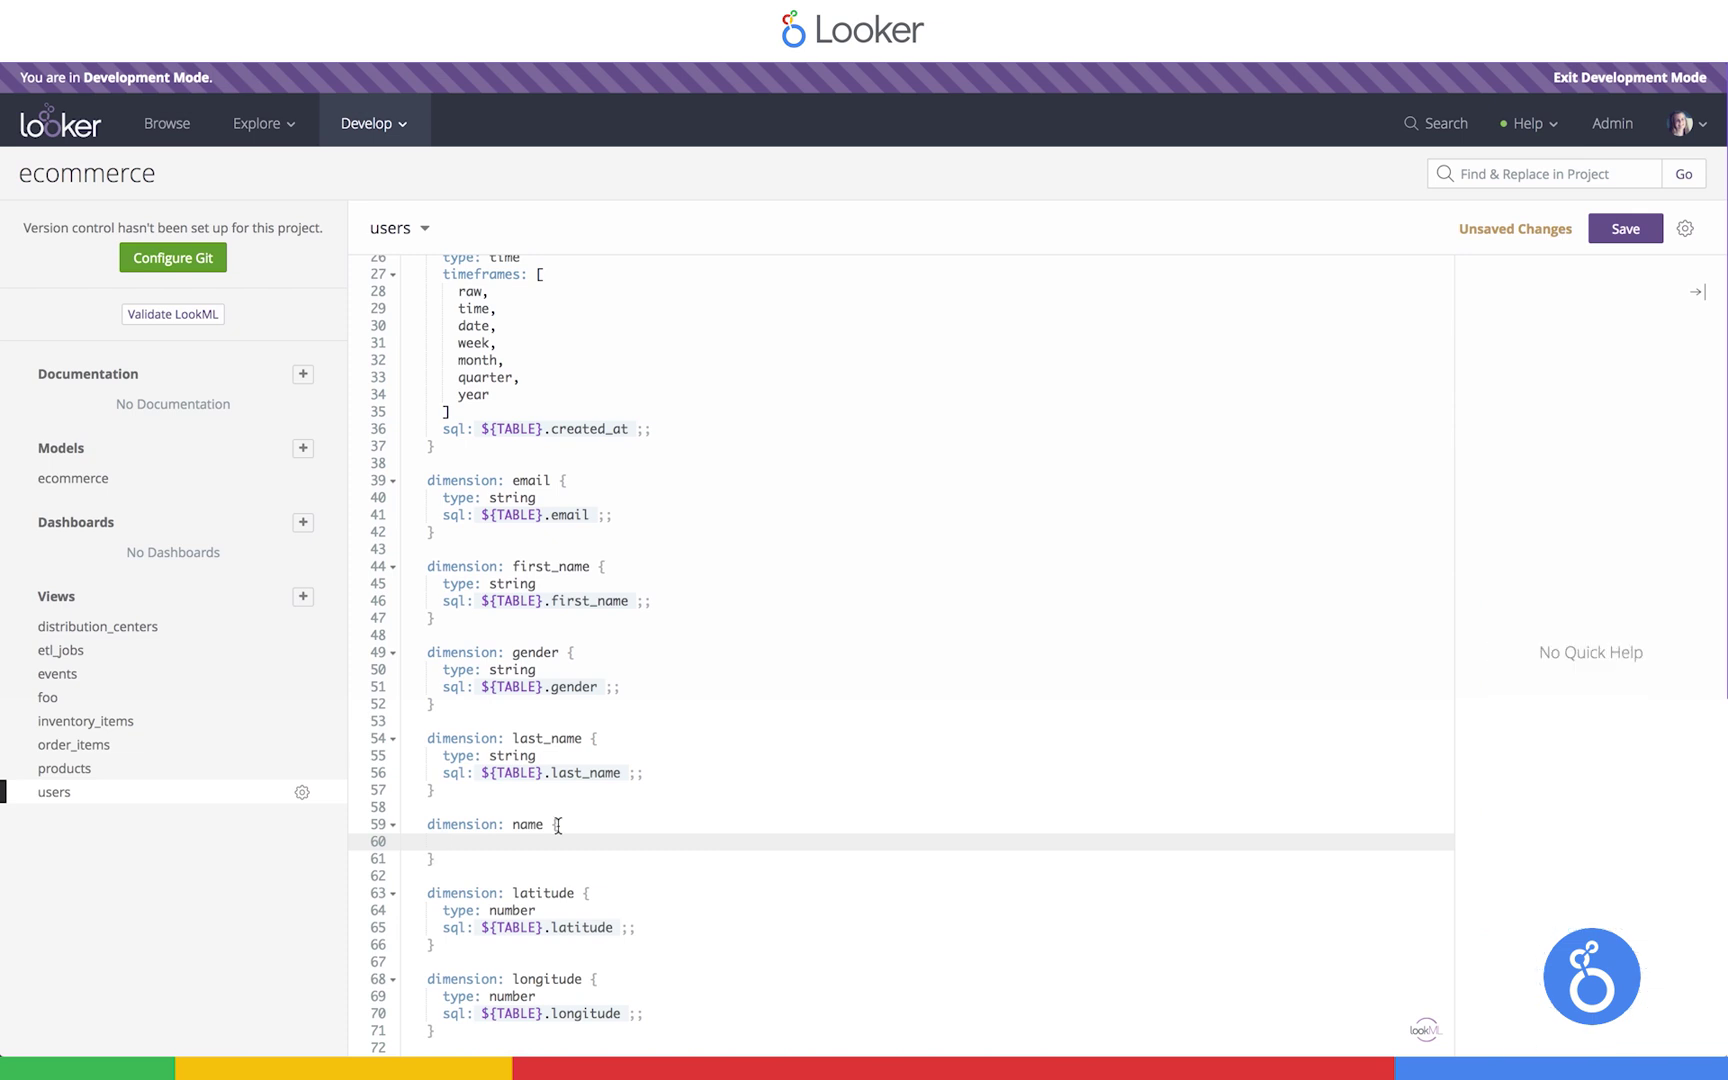
type("sql")
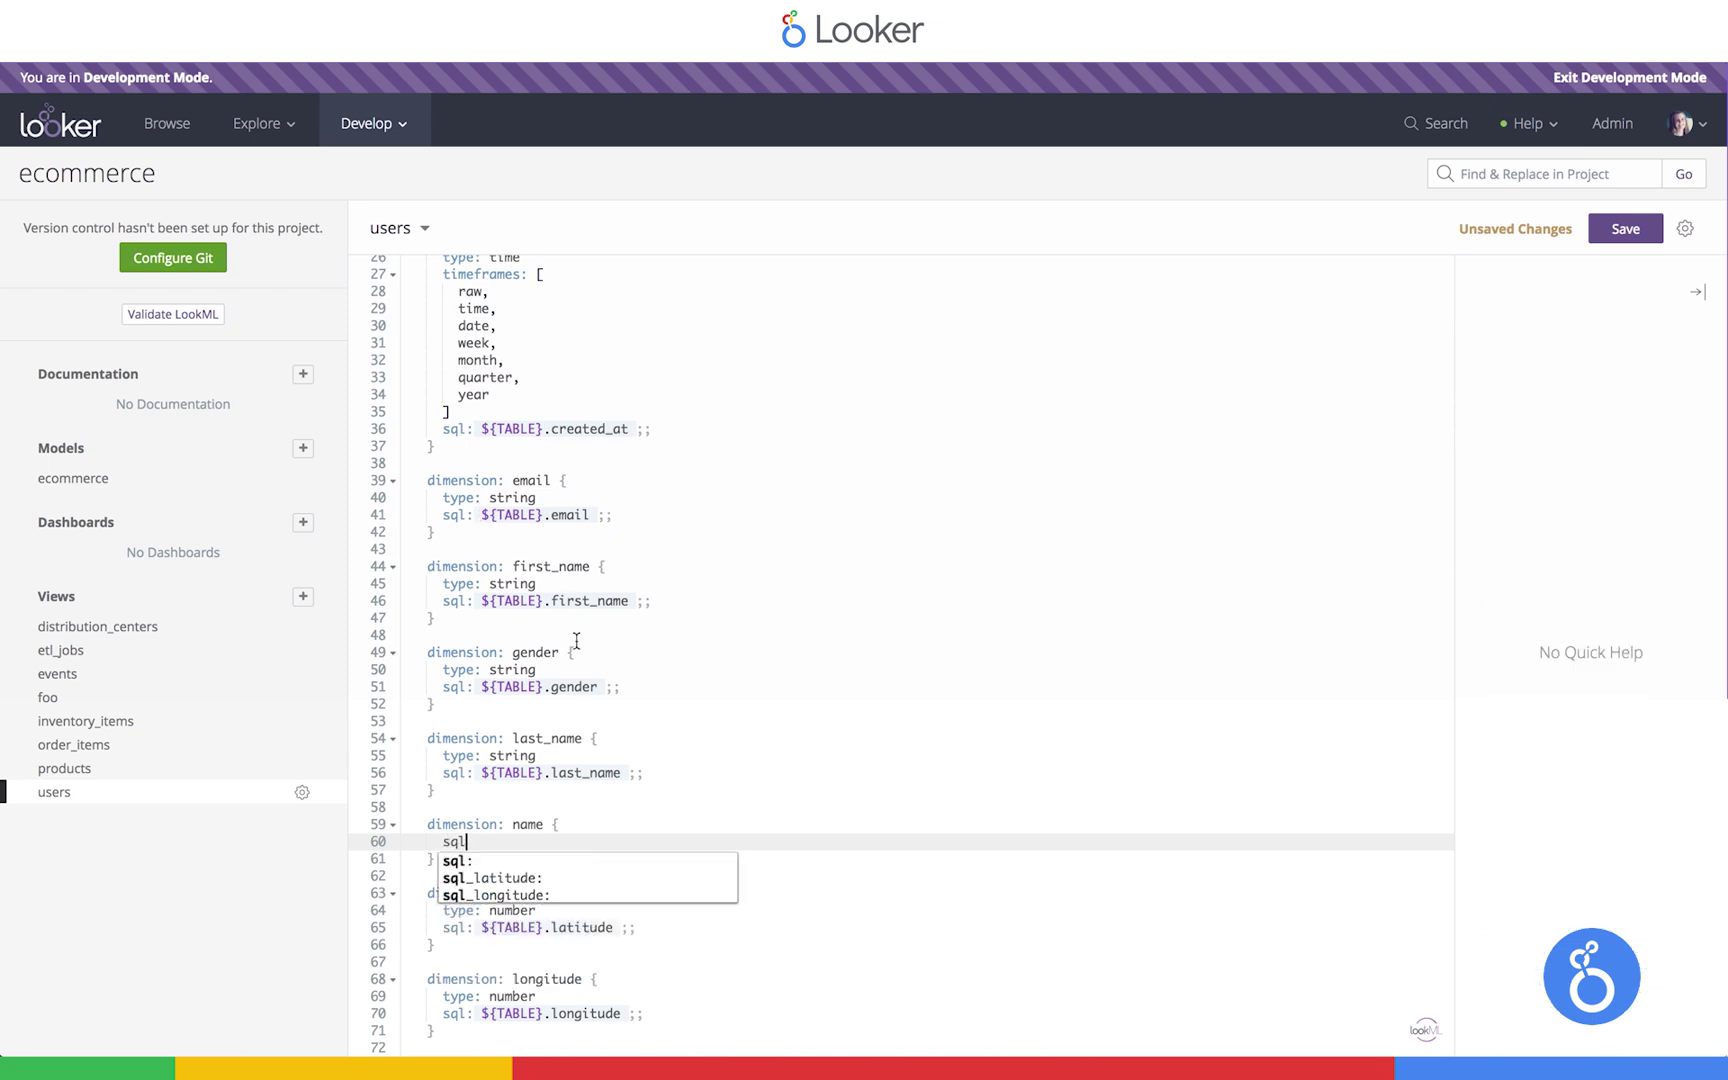
left_click(484, 860)
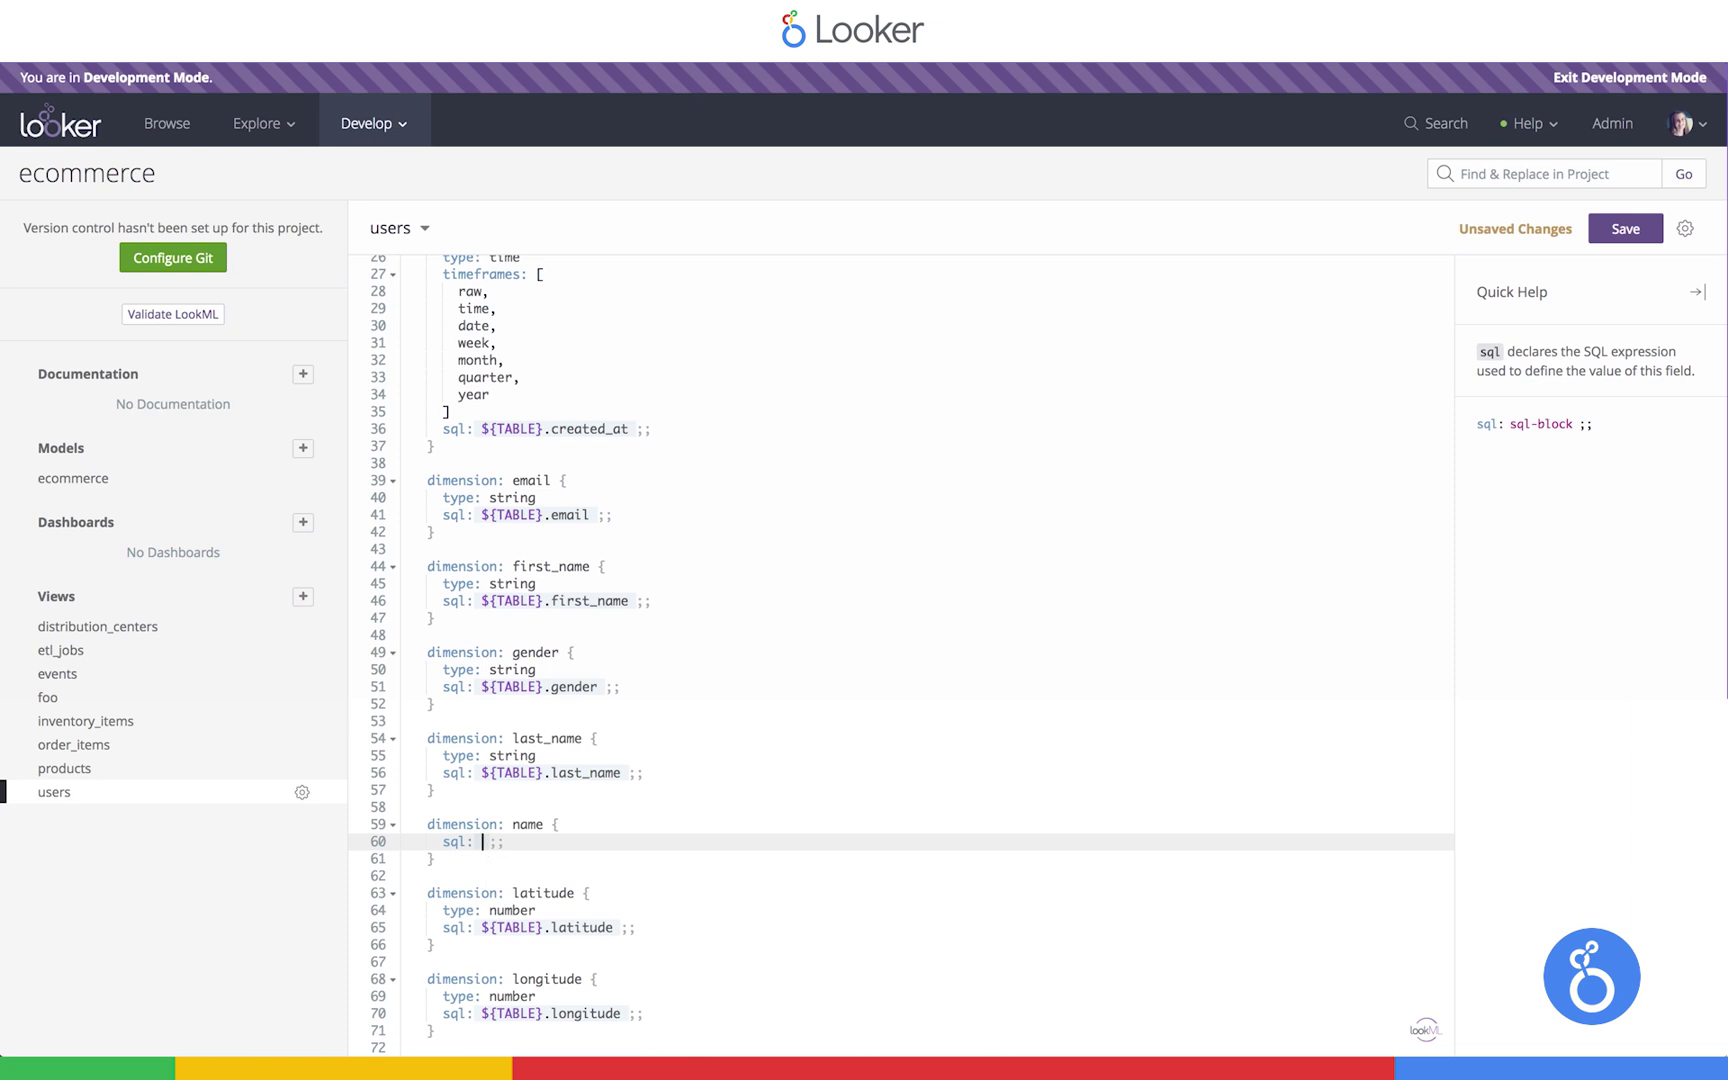
Define its sql as ${first_name} || ' ' || ${last_name}
type("${")
type("first_")
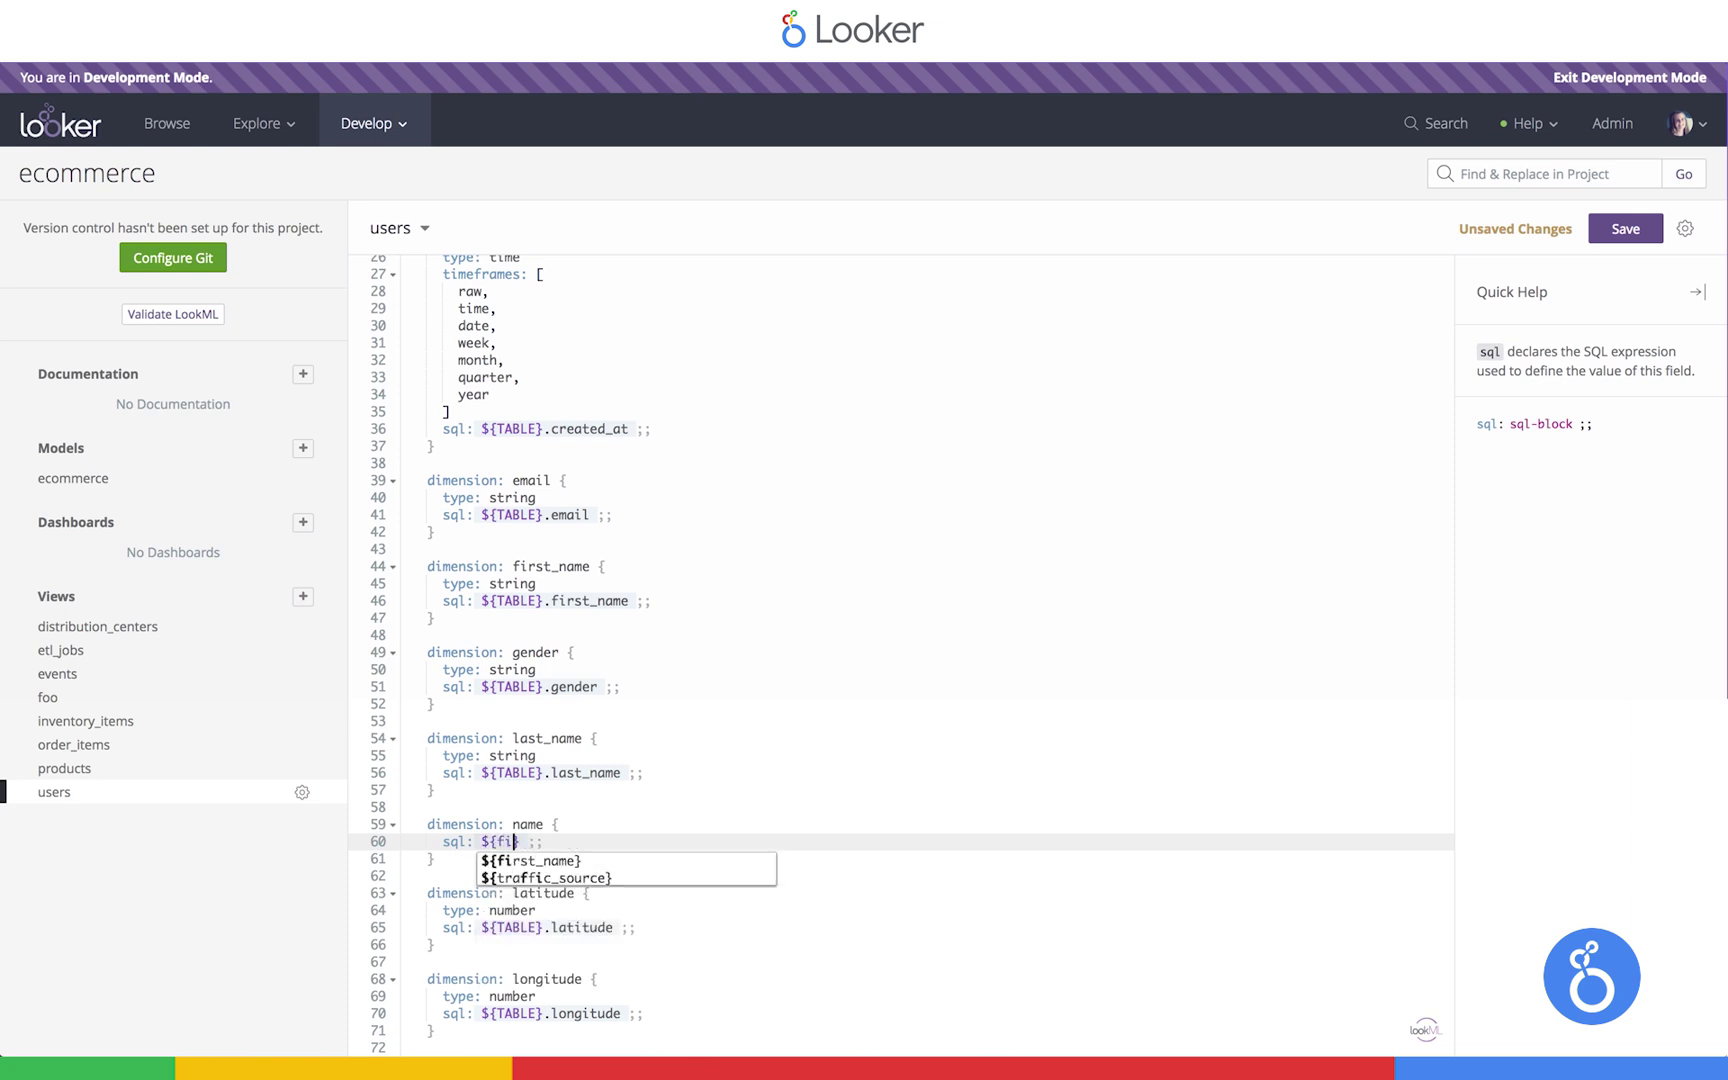
key("Return")
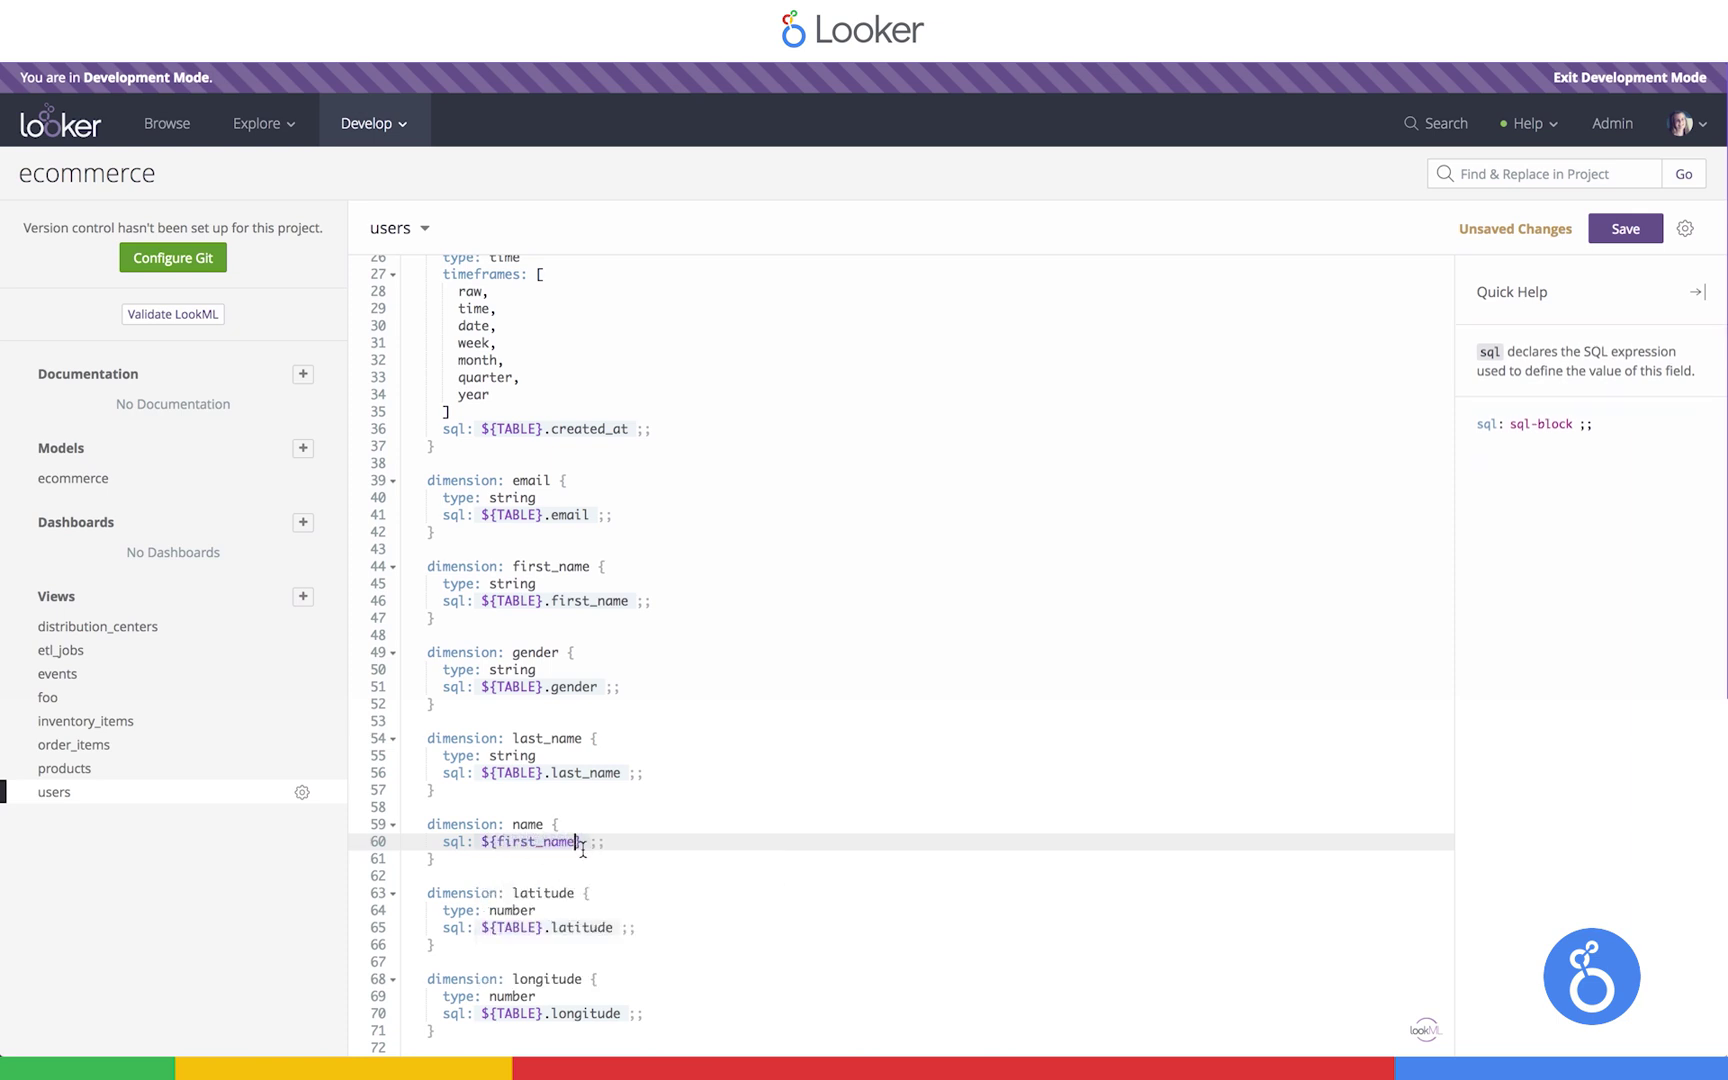
type("|| ' ' || ${last")
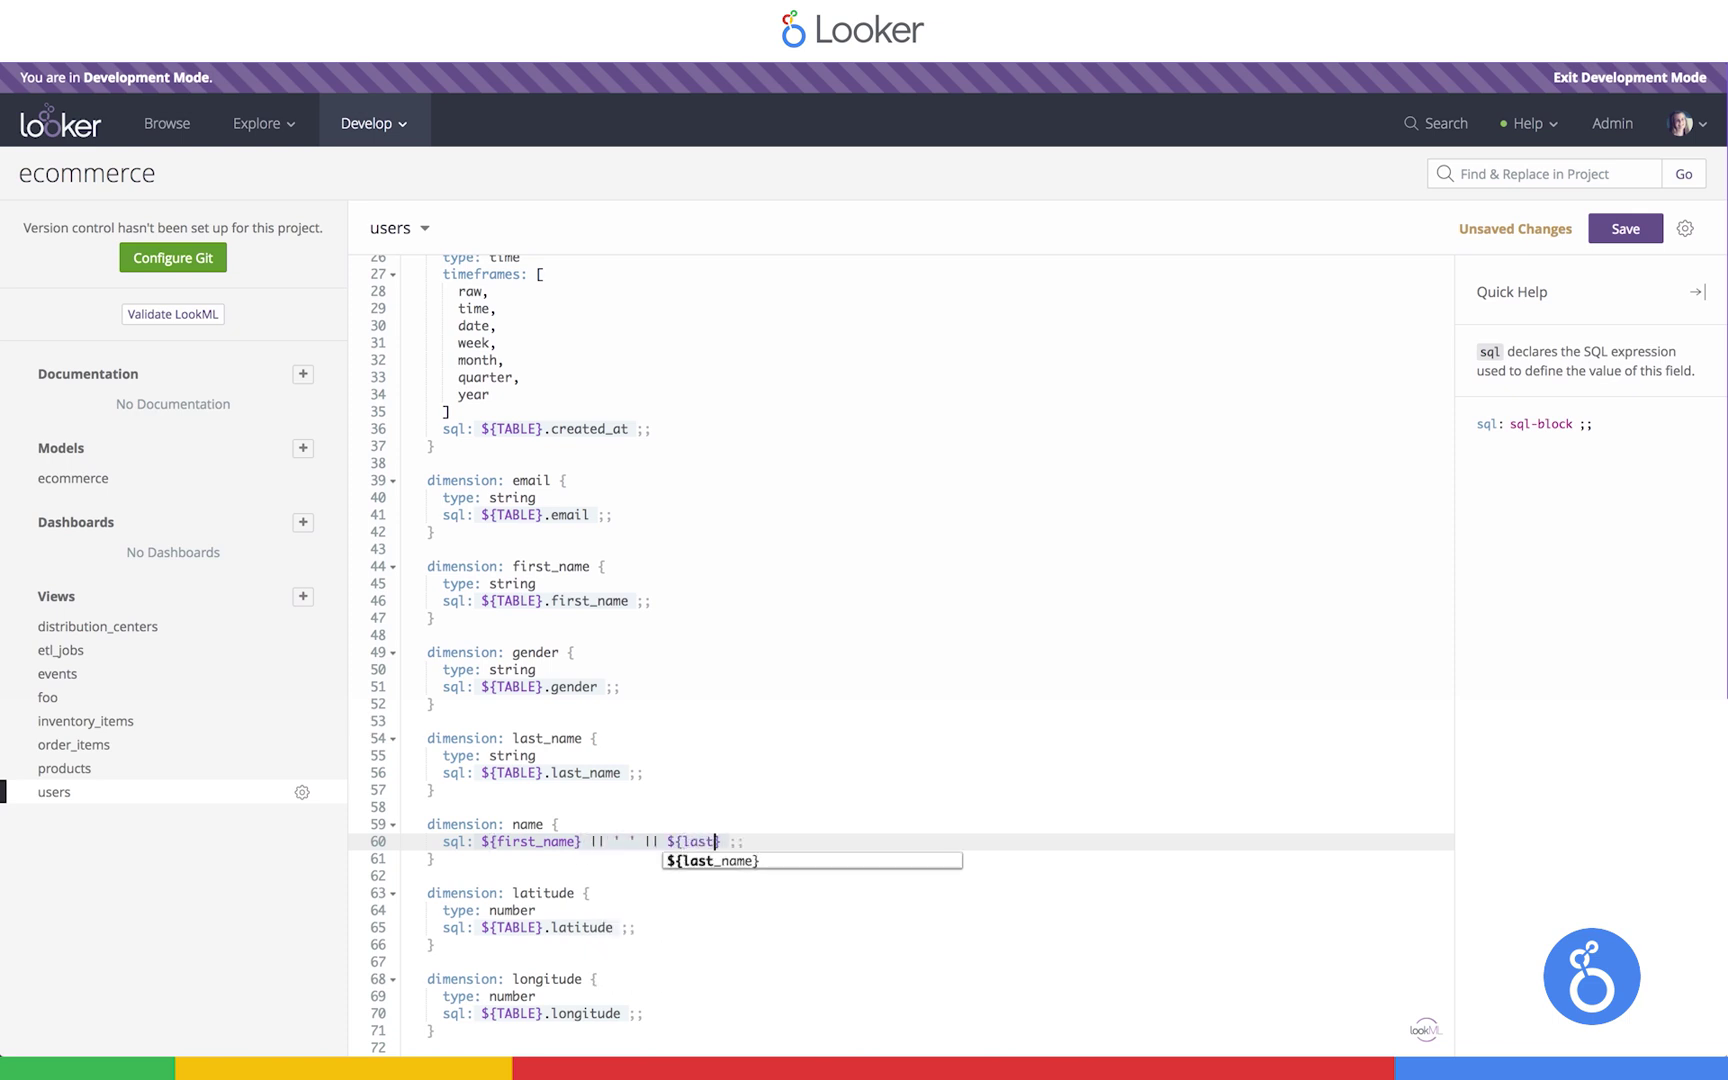
left_click(684, 862)
left_click_drag(443, 841, 791, 838)
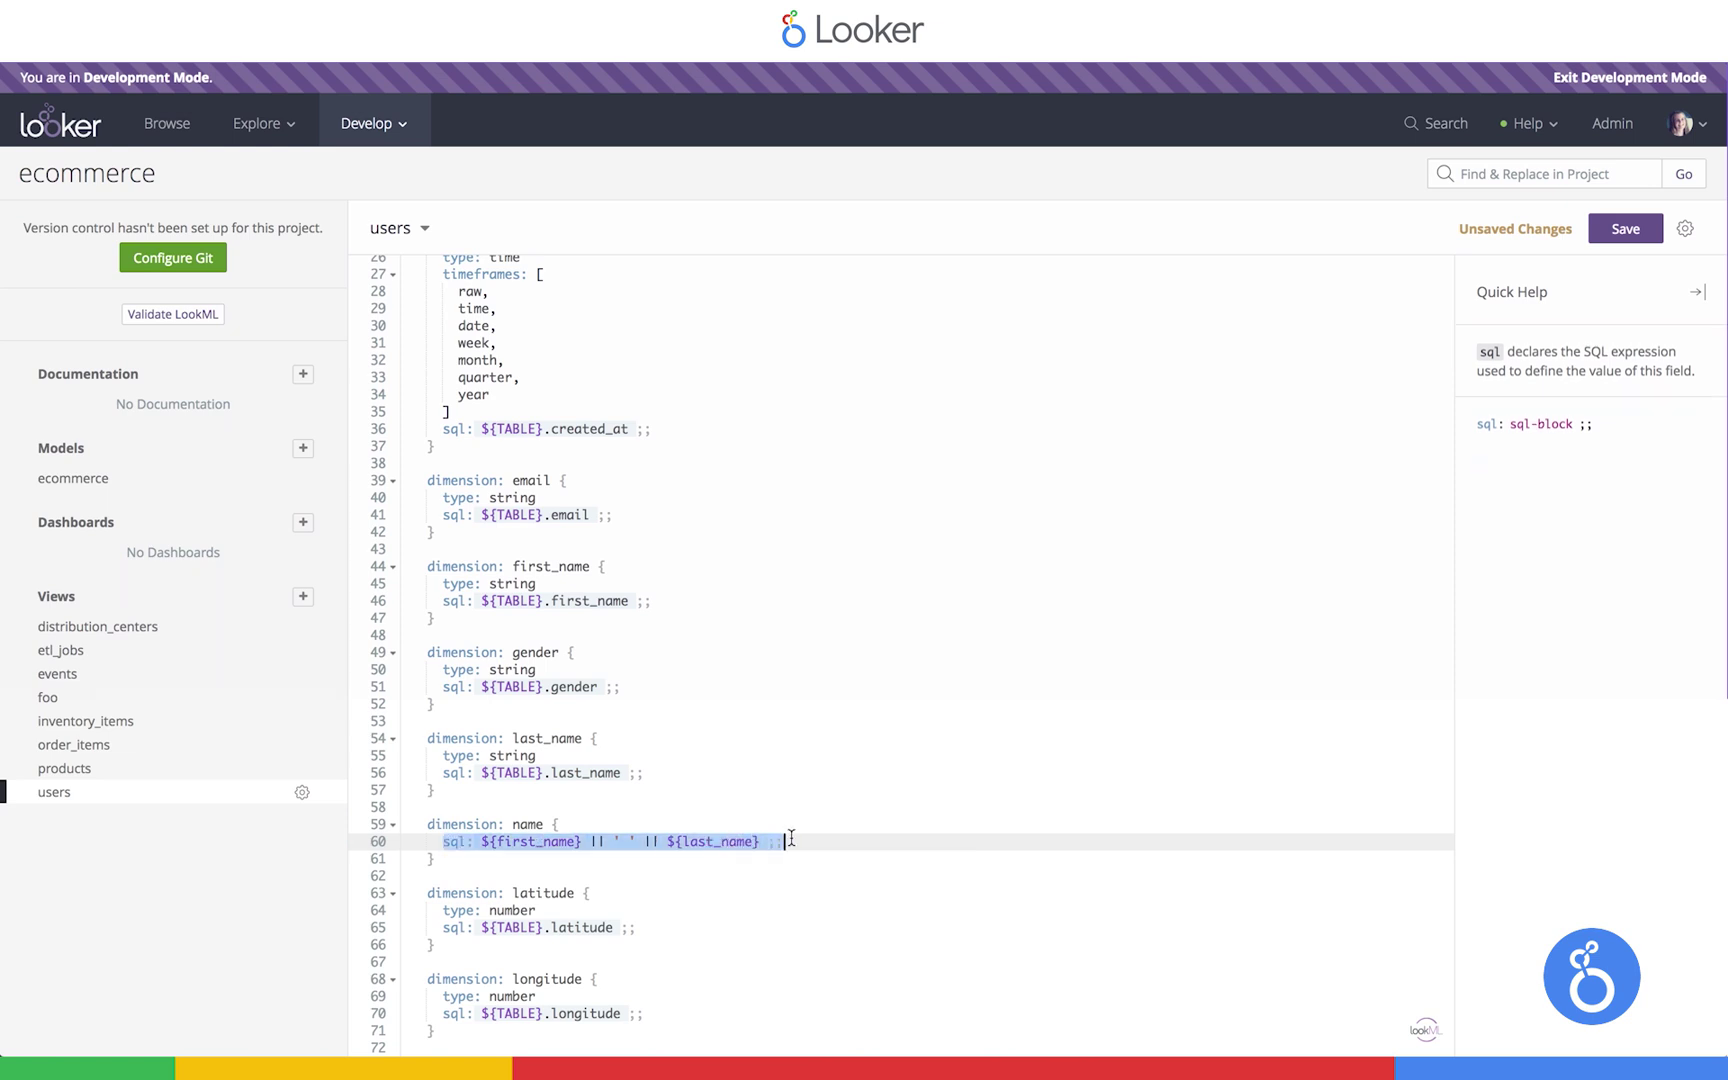
left_click_drag(589, 841, 611, 841)
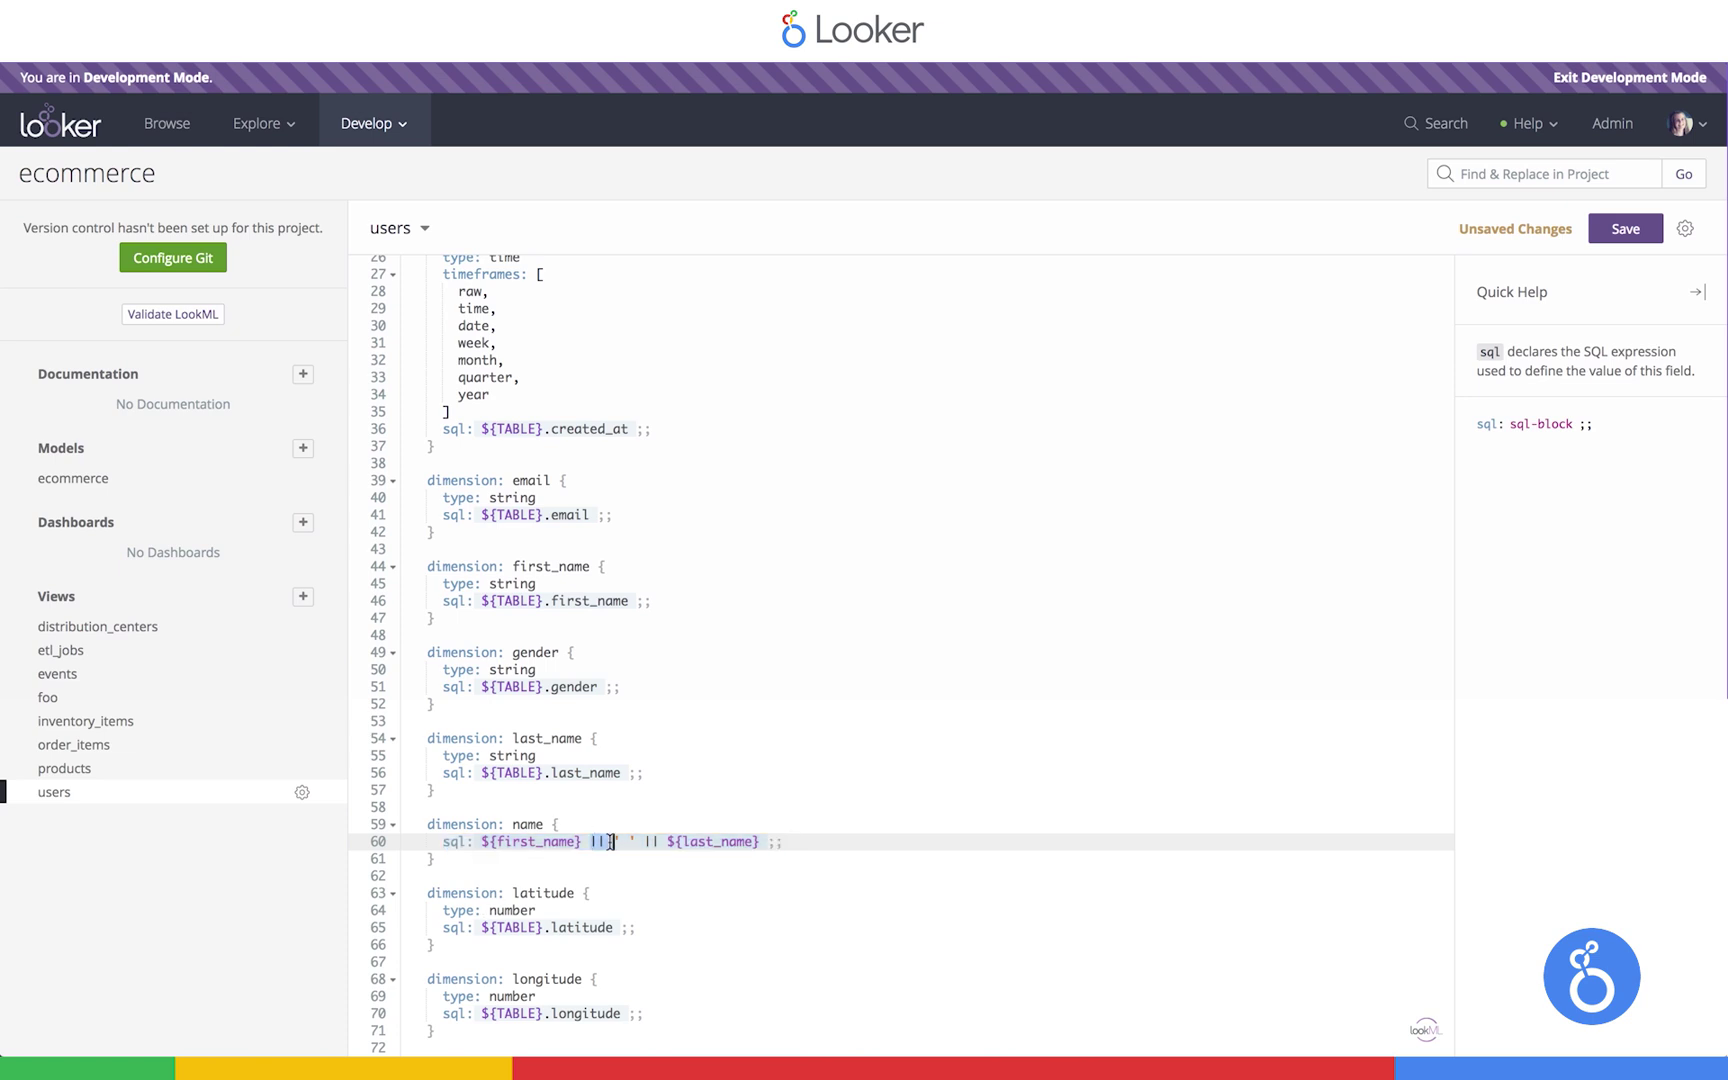
left_click(590, 841)
Save the users view, validate the LookML, and review the name and last_name expressions
key("ctrl+s")
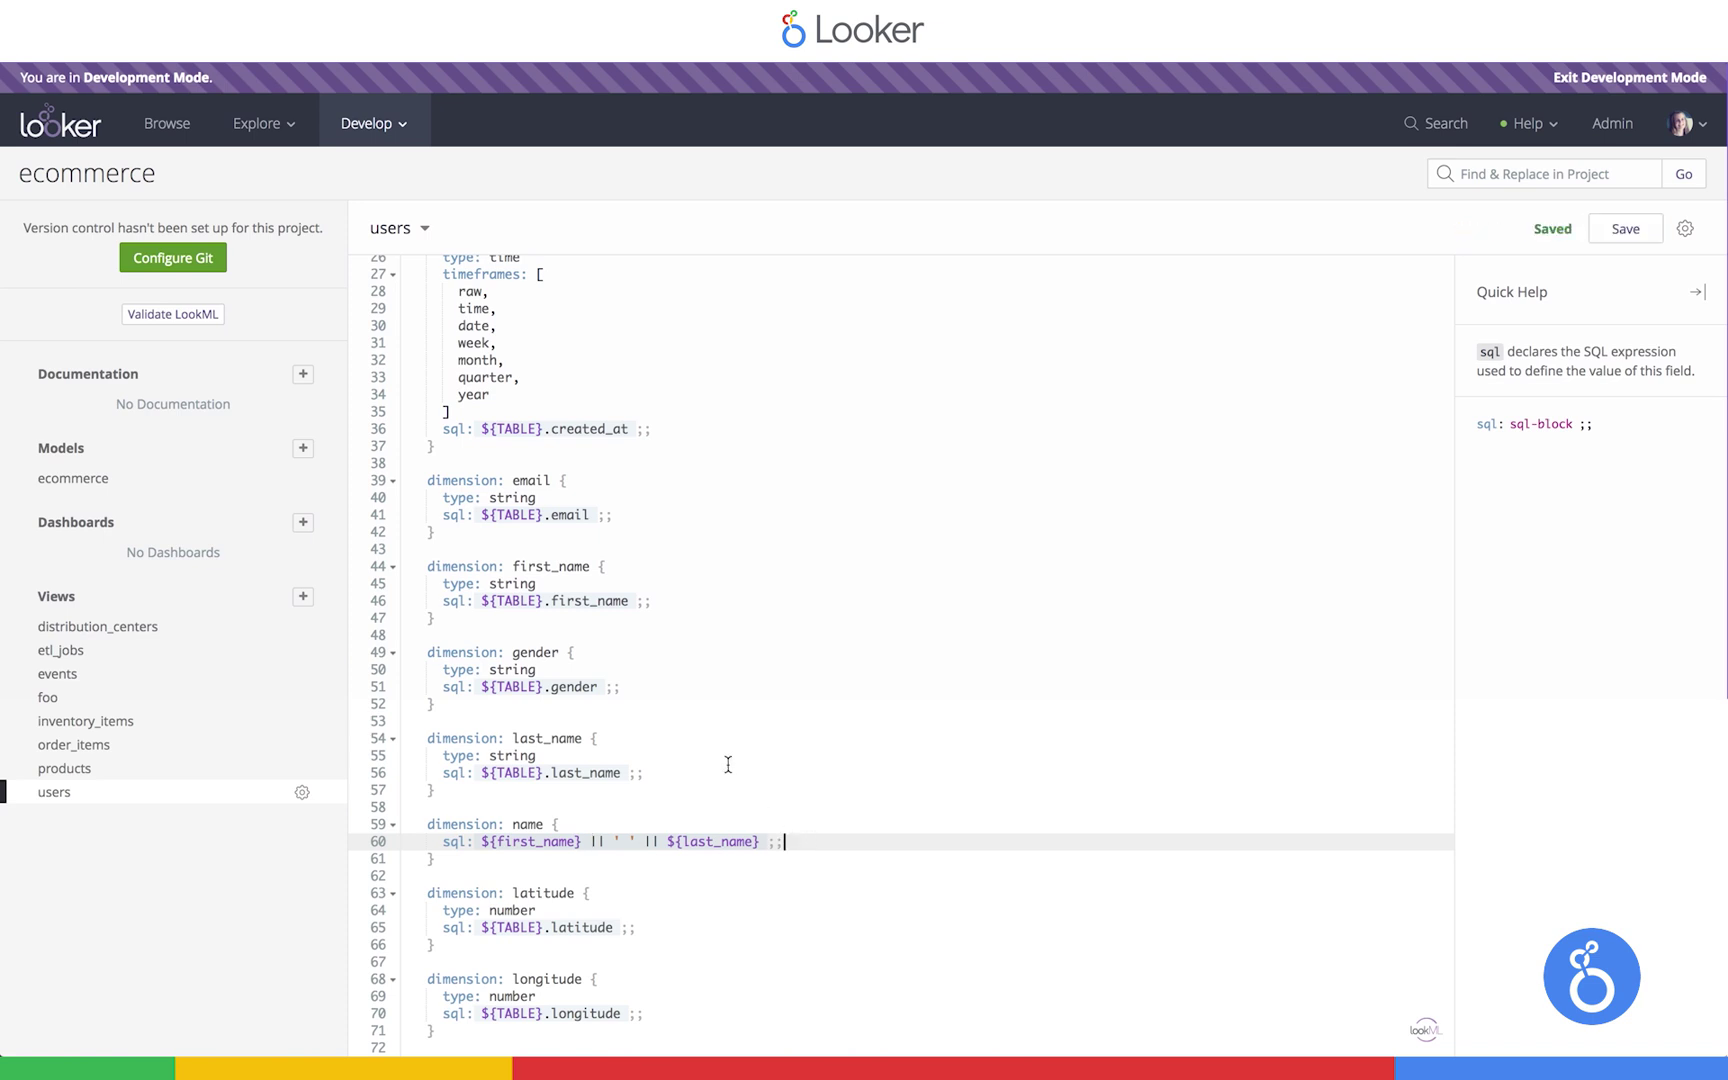
left_click(224, 314)
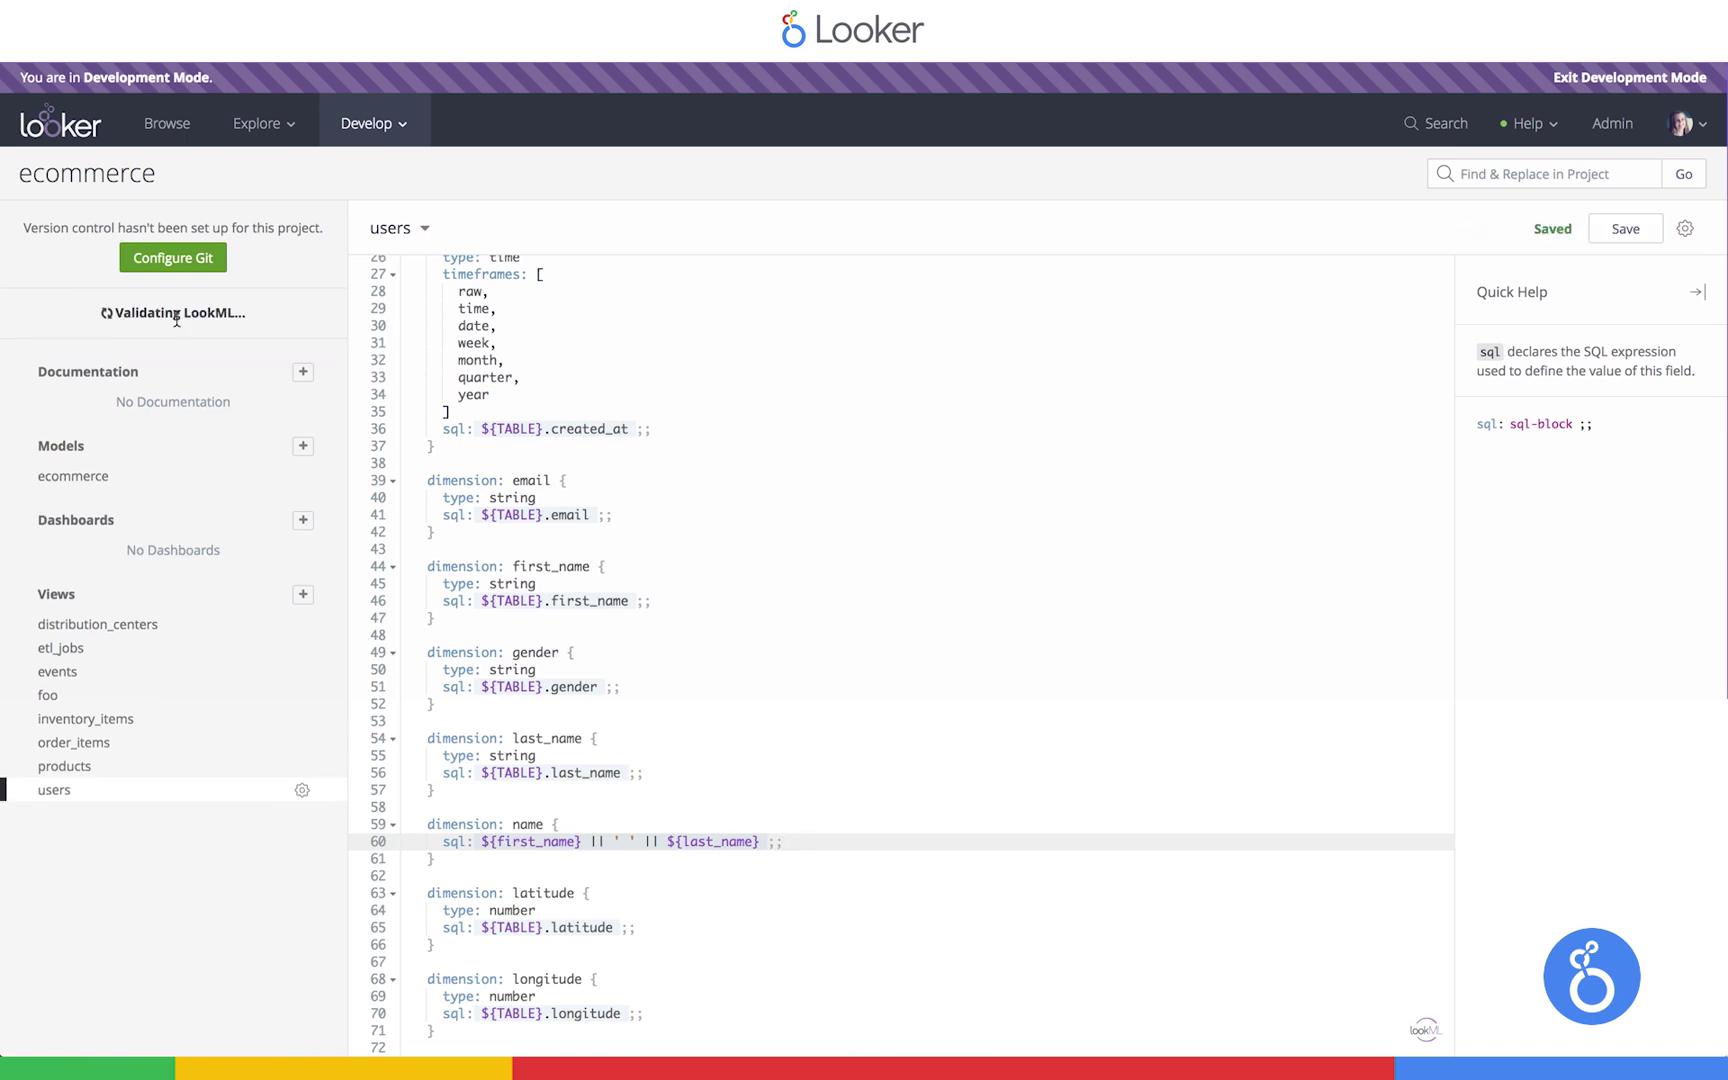
left_click_drag(481, 841, 788, 841)
left_click(788, 841)
left_click_drag(480, 843, 581, 843)
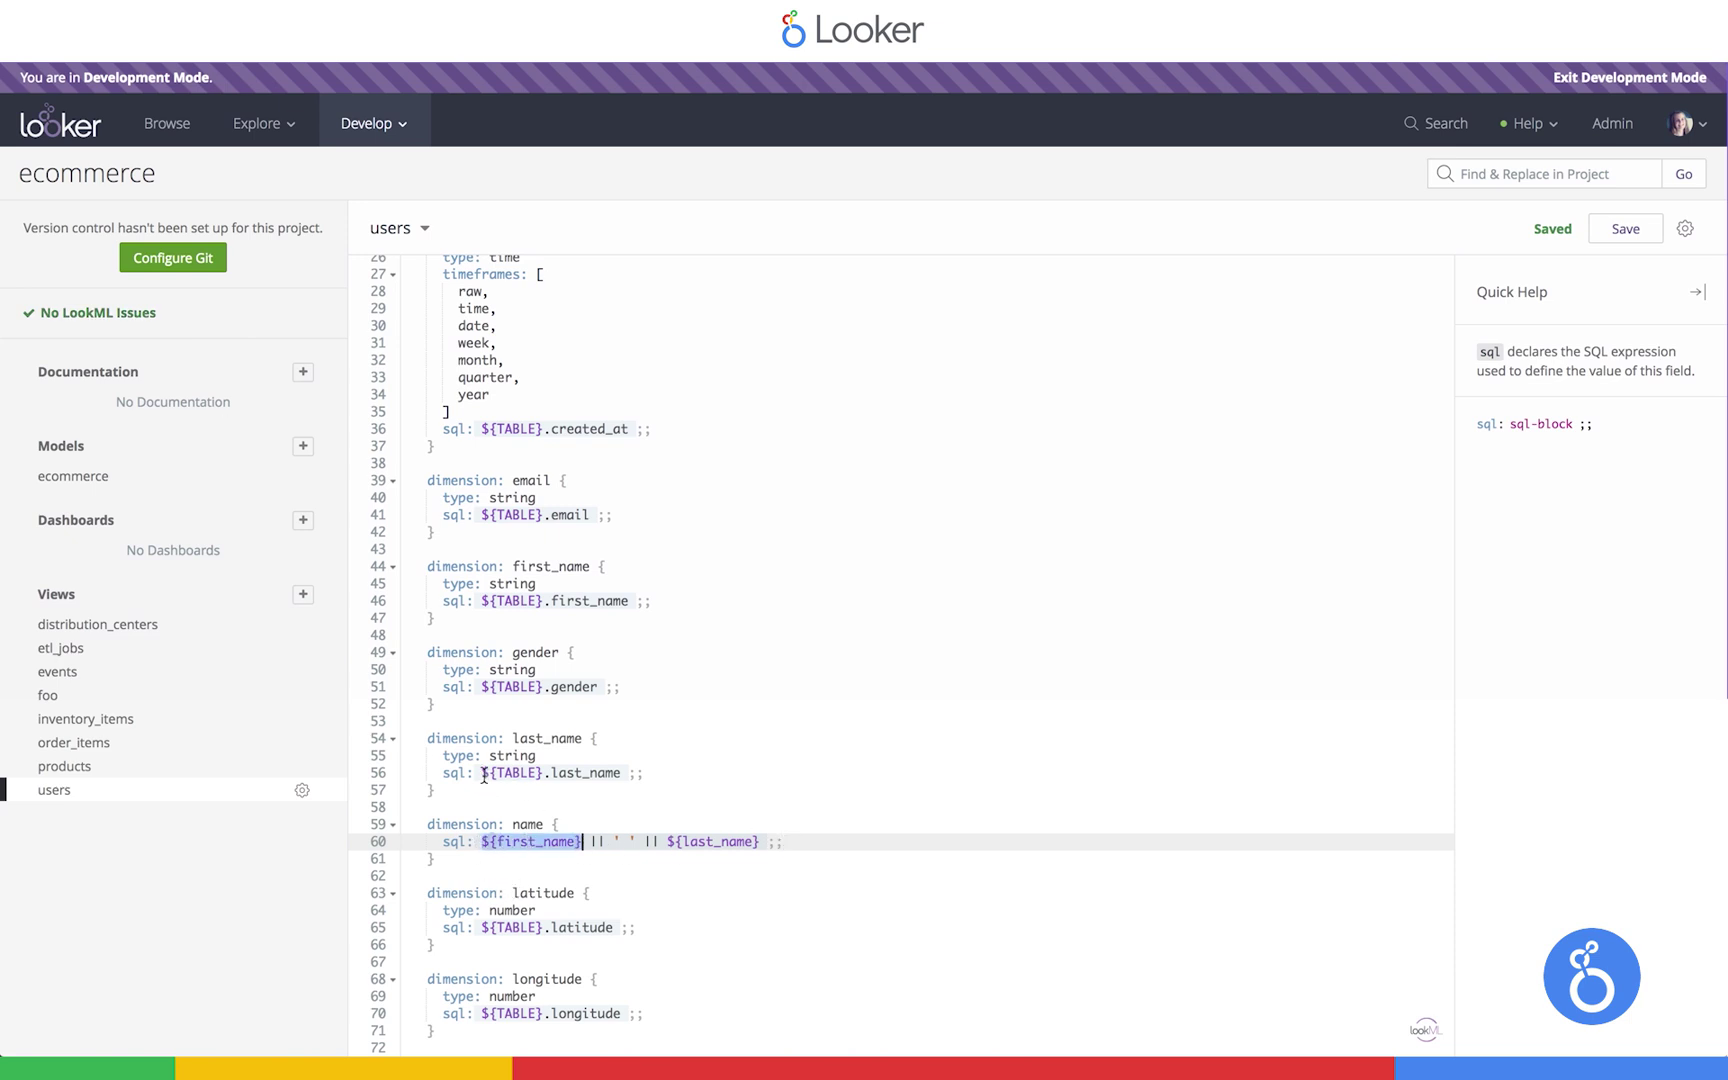
left_click_drag(481, 773, 738, 776)
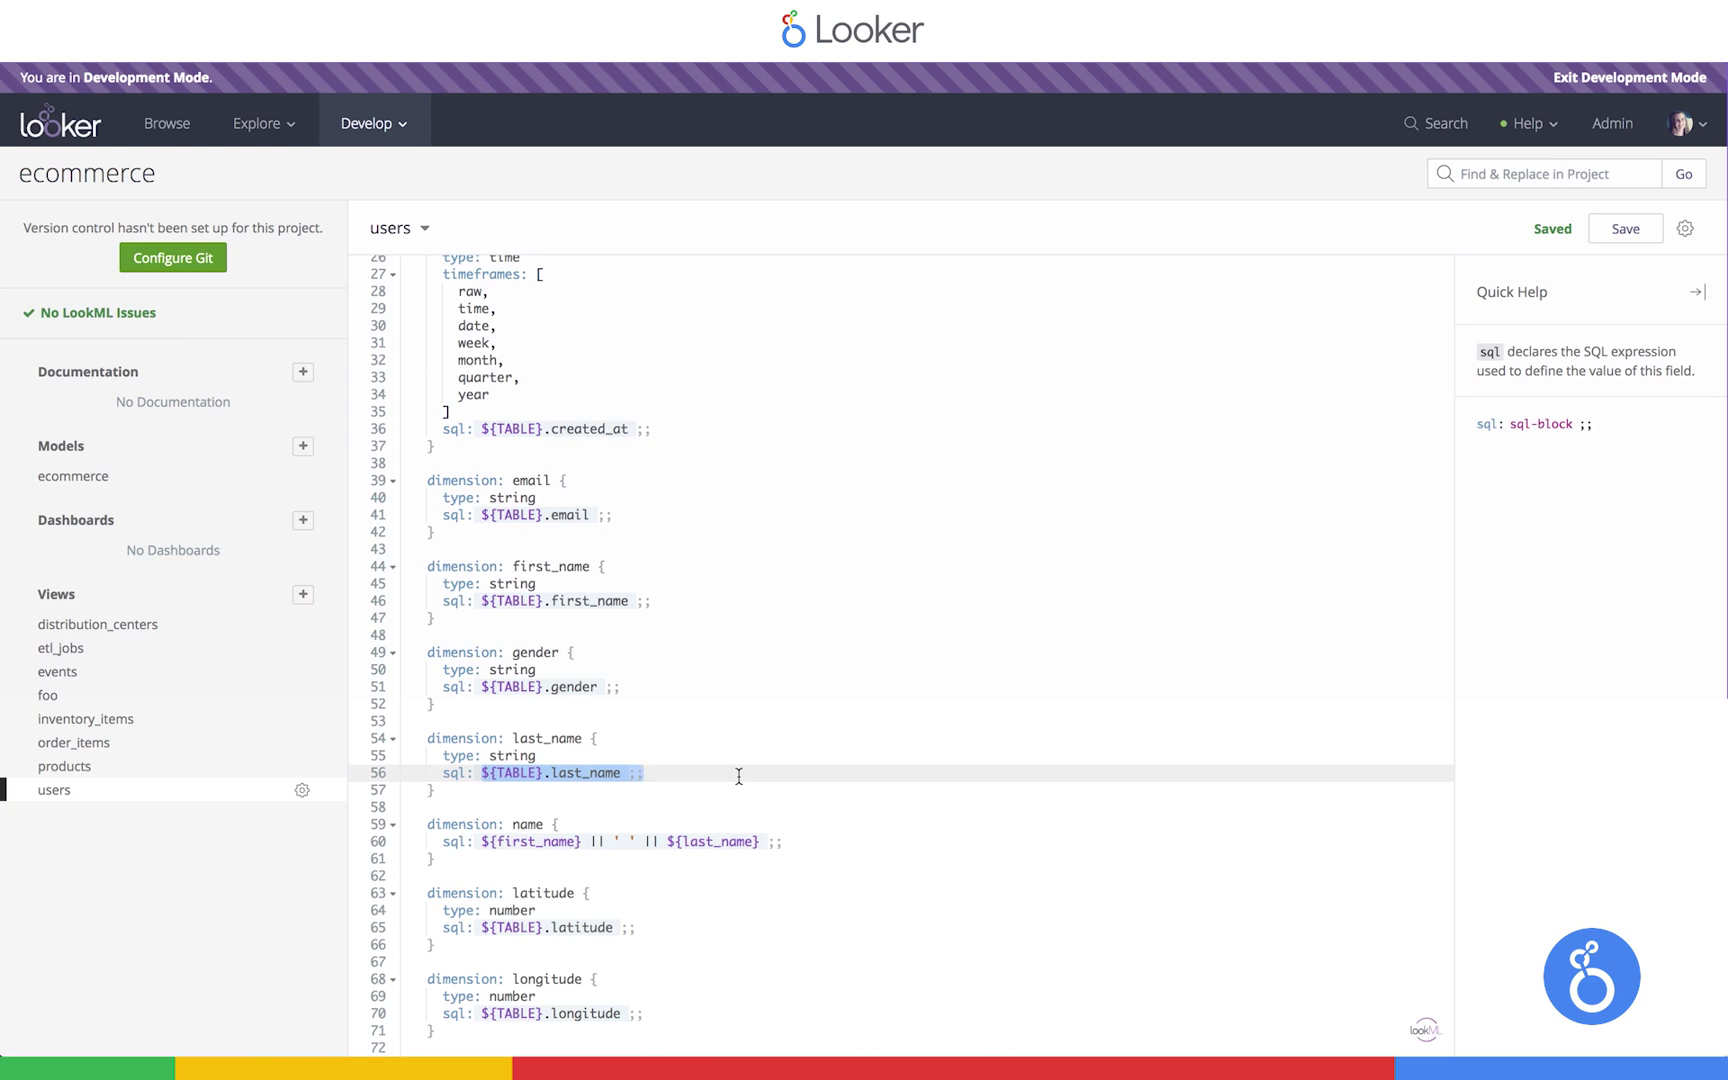
left_click(496, 841)
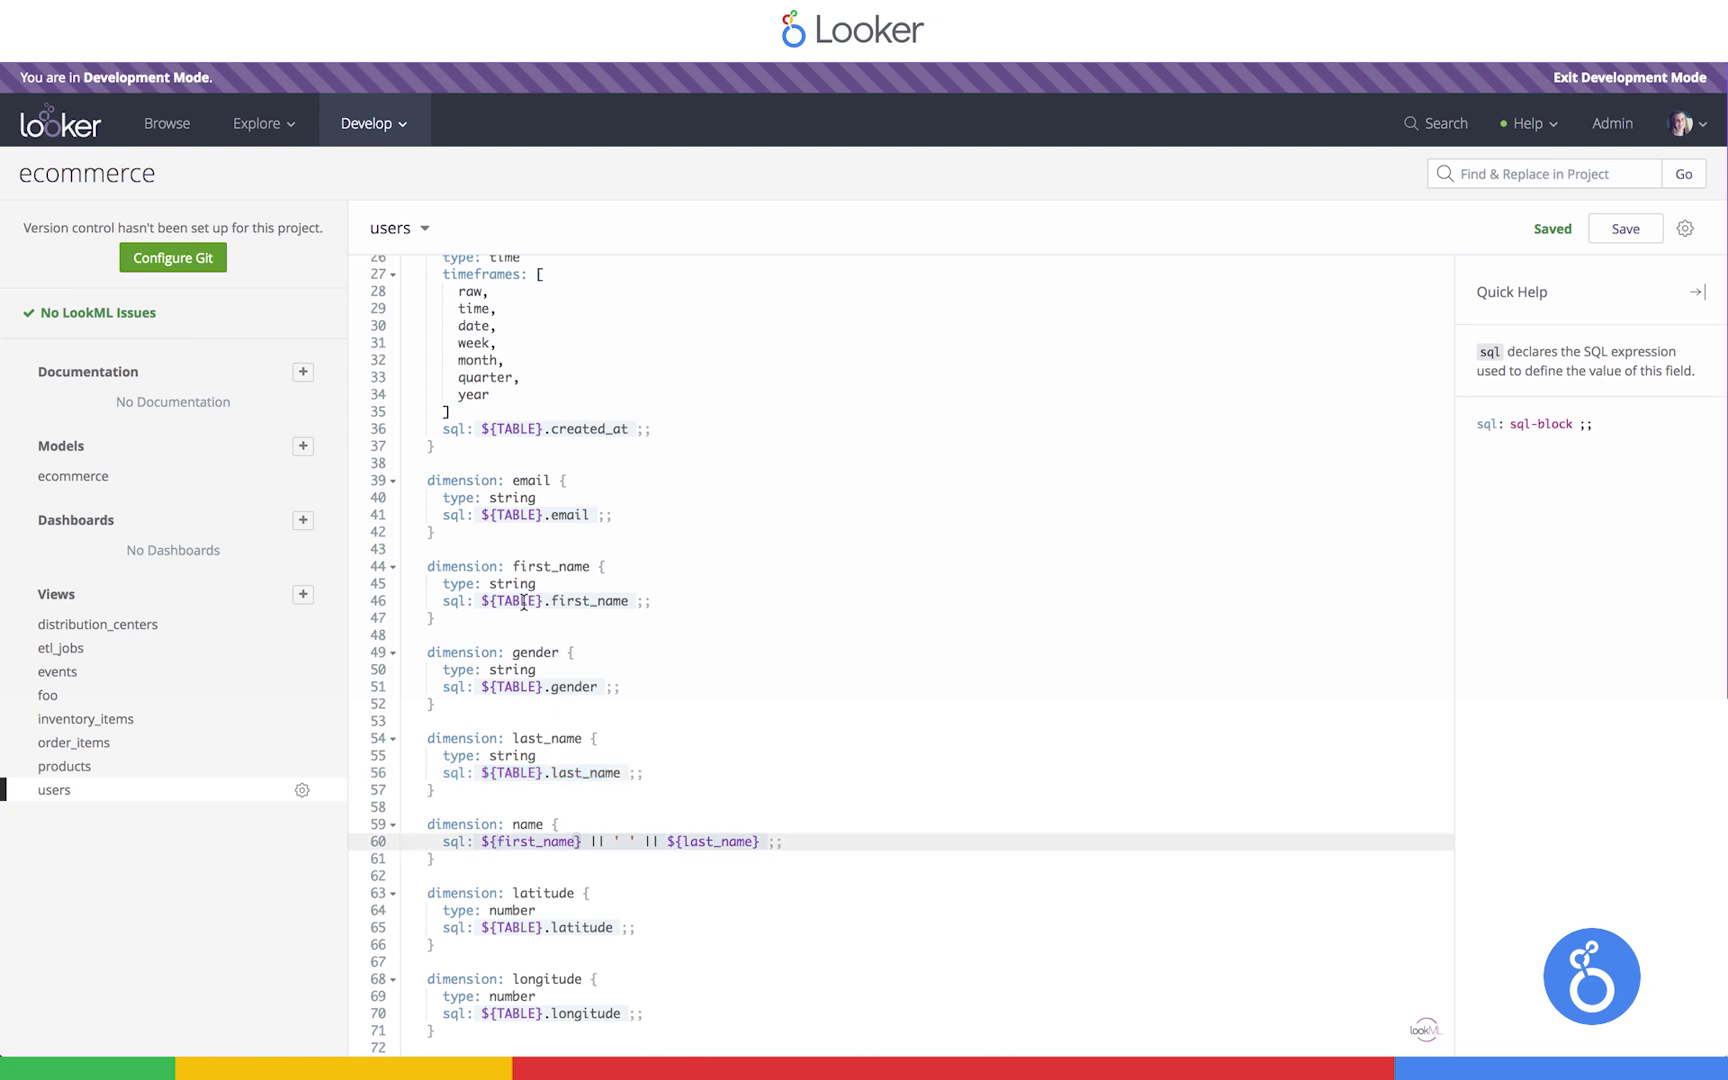
Wrap first_name's sql as INITCAP(${TABLE}.first_name) and save
left_click(554, 601)
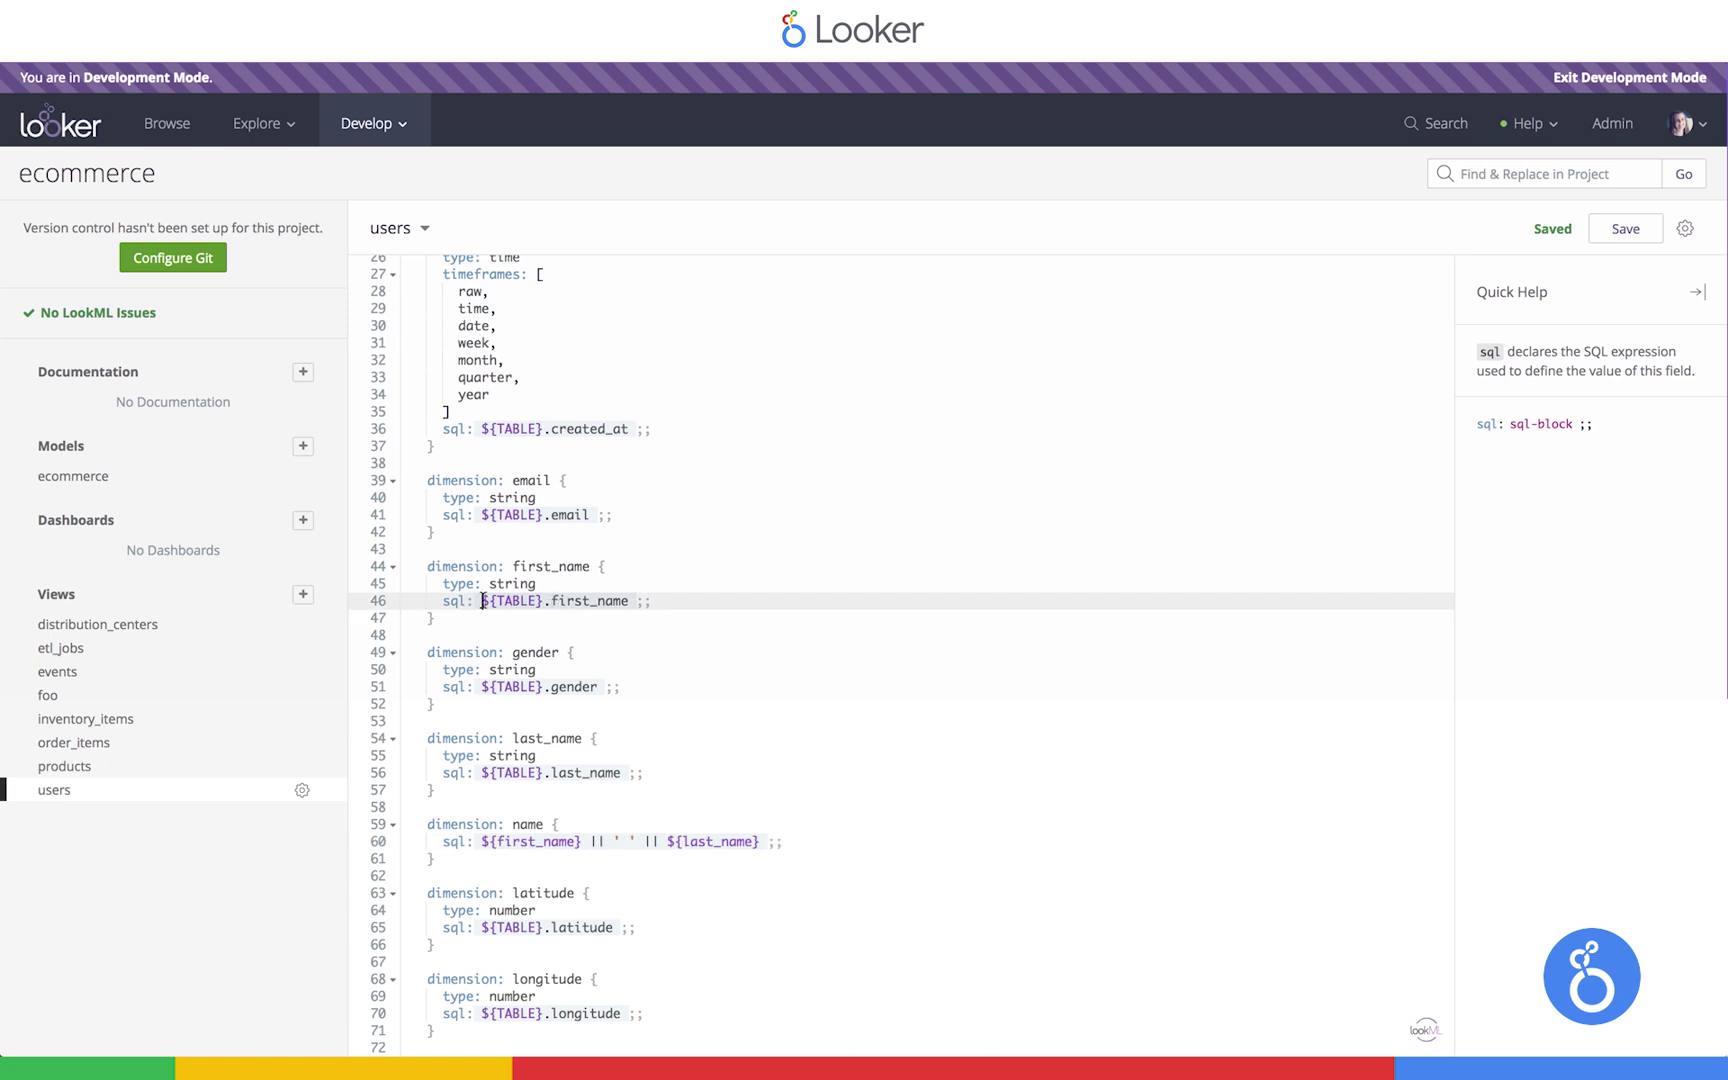
left_click(483, 600)
type("INITCAP(")
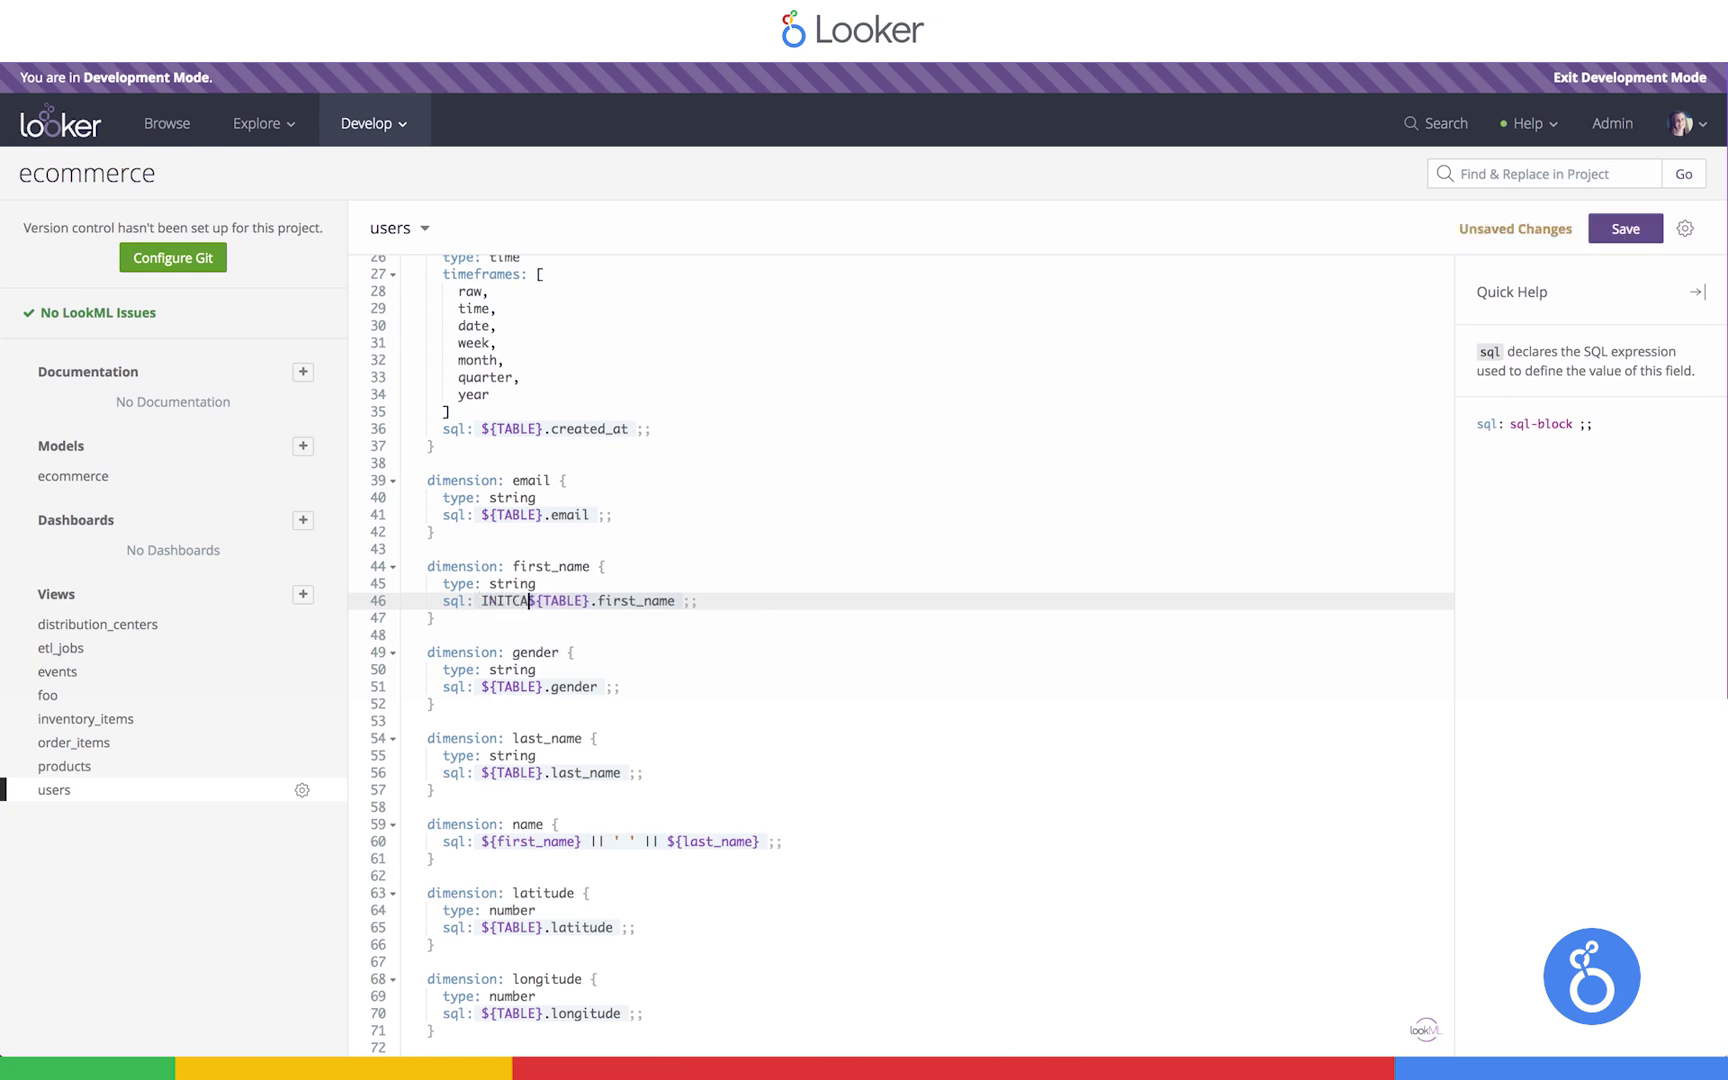
left_click(686, 600)
type(")")
left_click(614, 841)
key("ctrl+s")
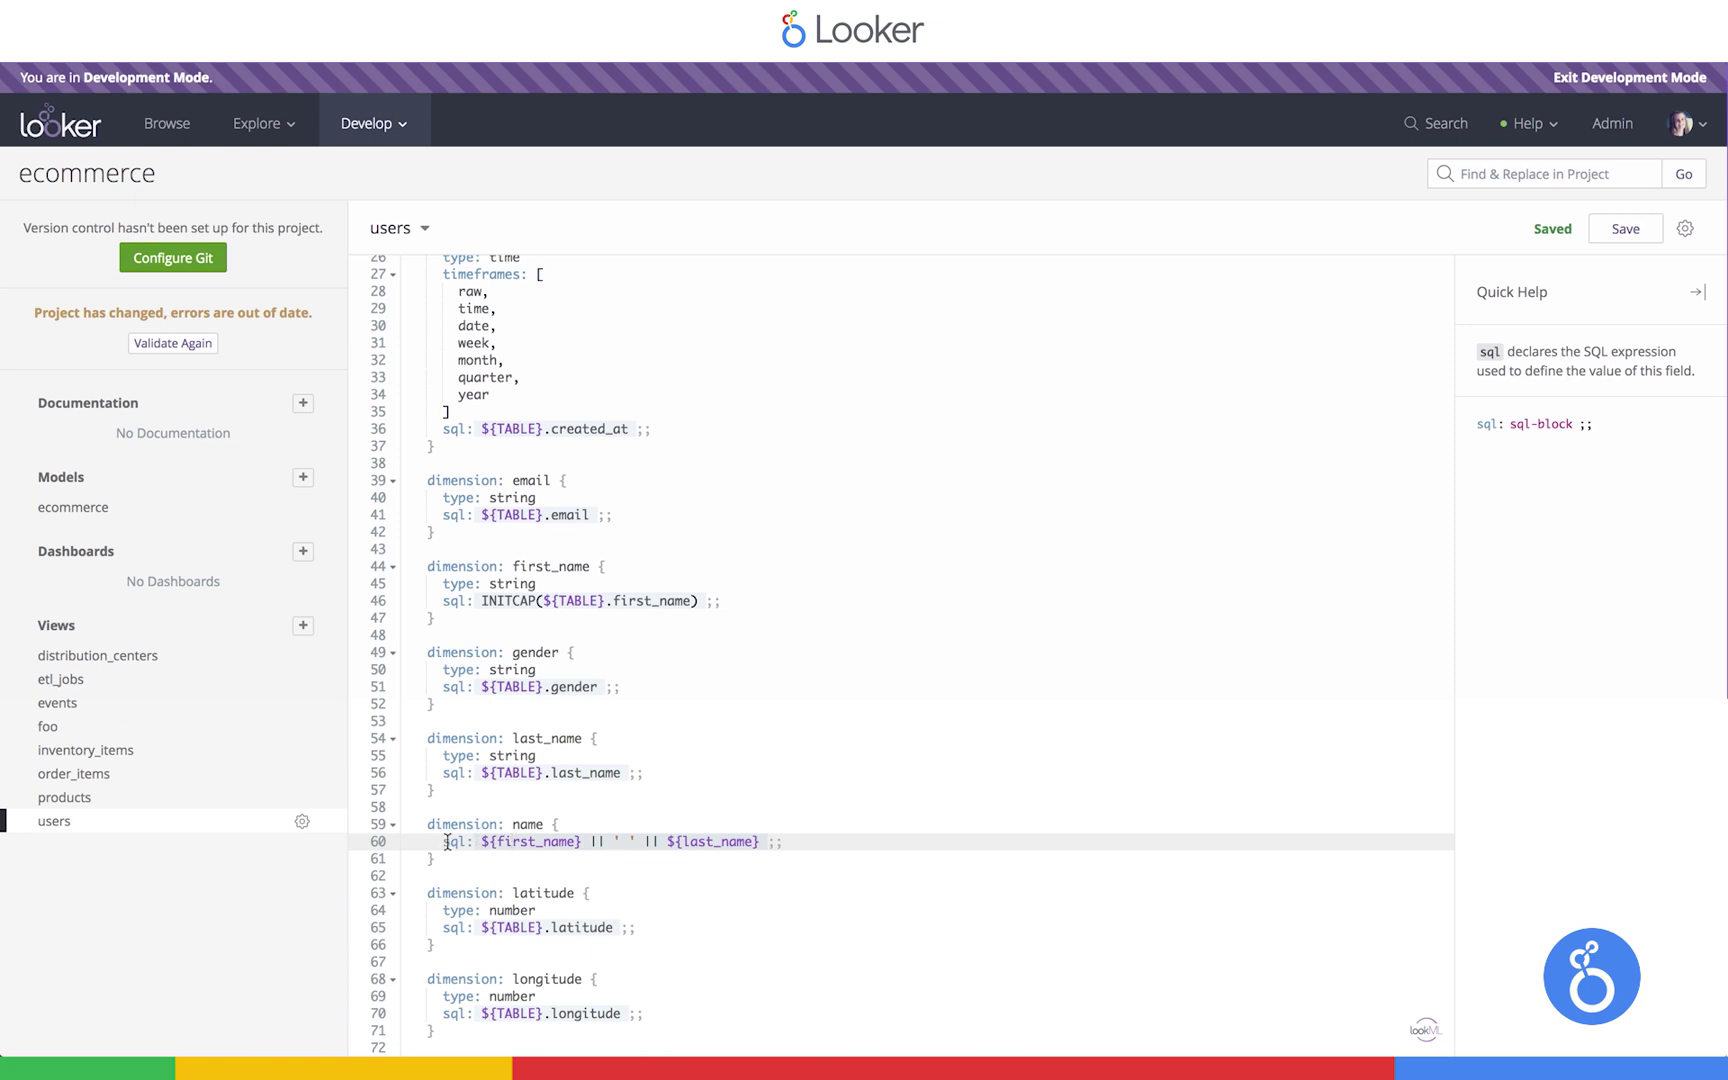
Select first_name in the name dimension to see where it's used
left_click(512, 847)
double_click(512, 847)
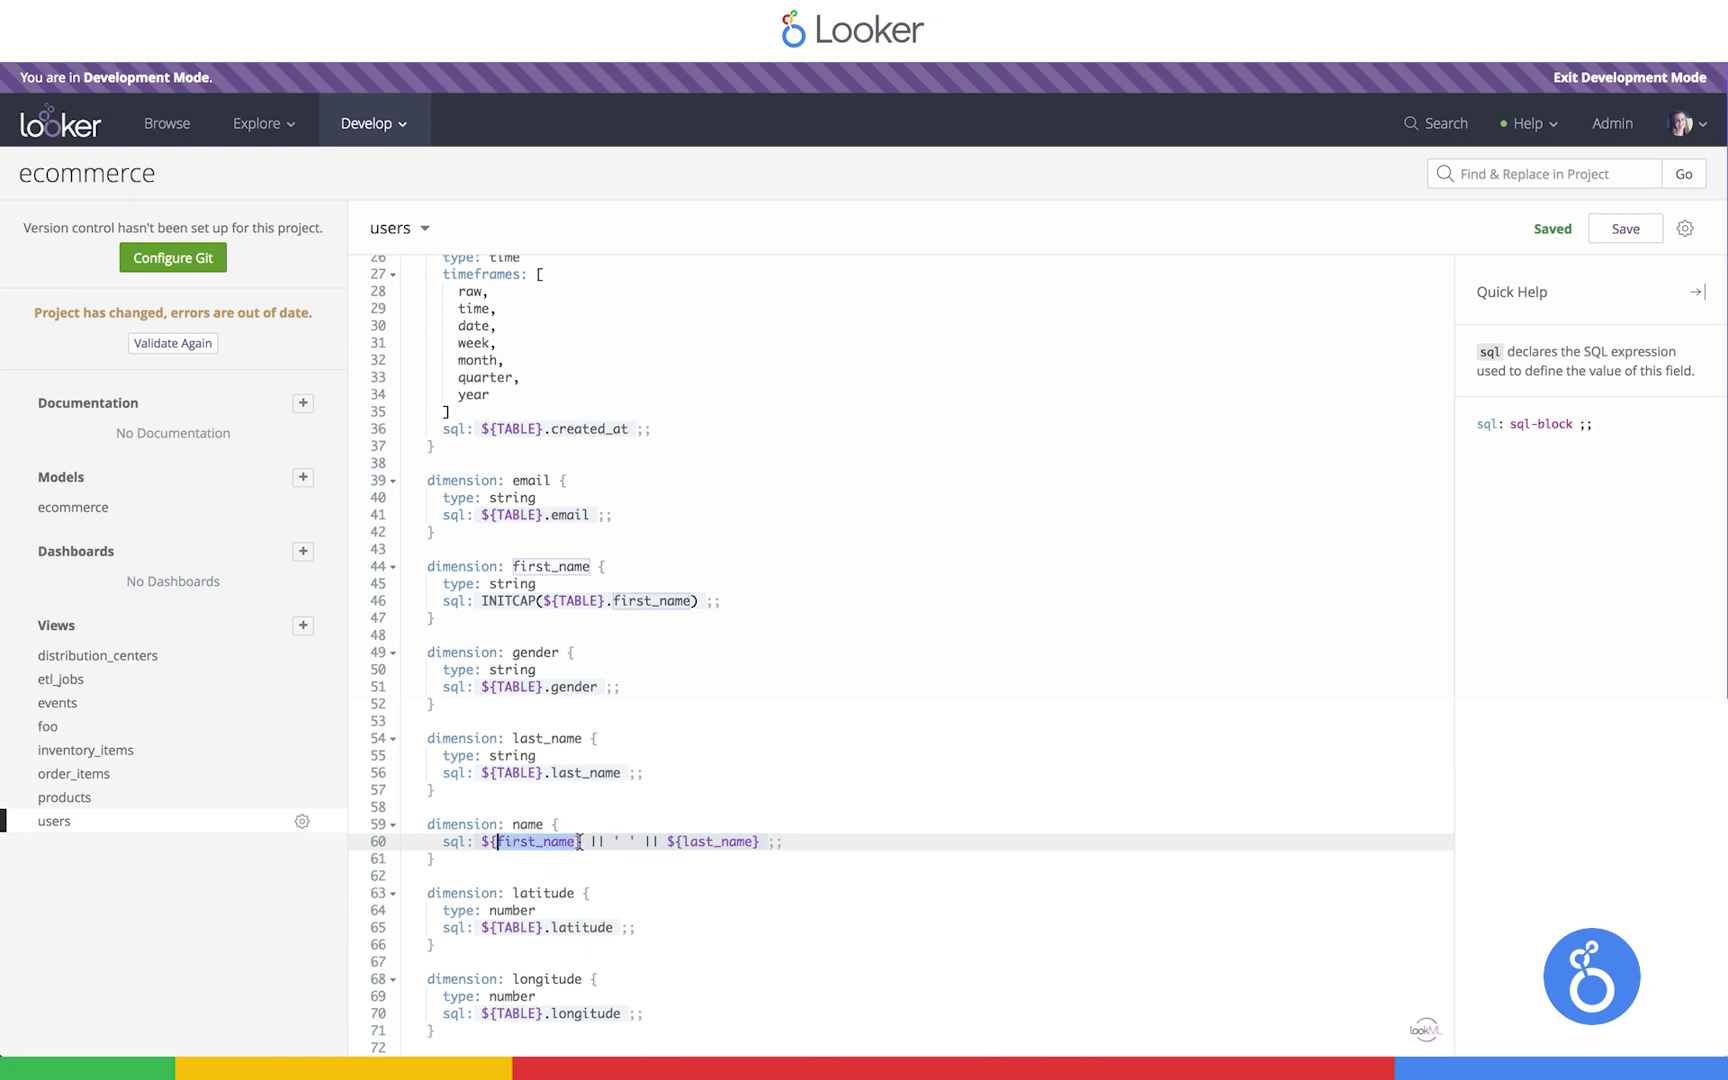
left_click_drag(541, 870, 497, 866)
left_click(497, 866)
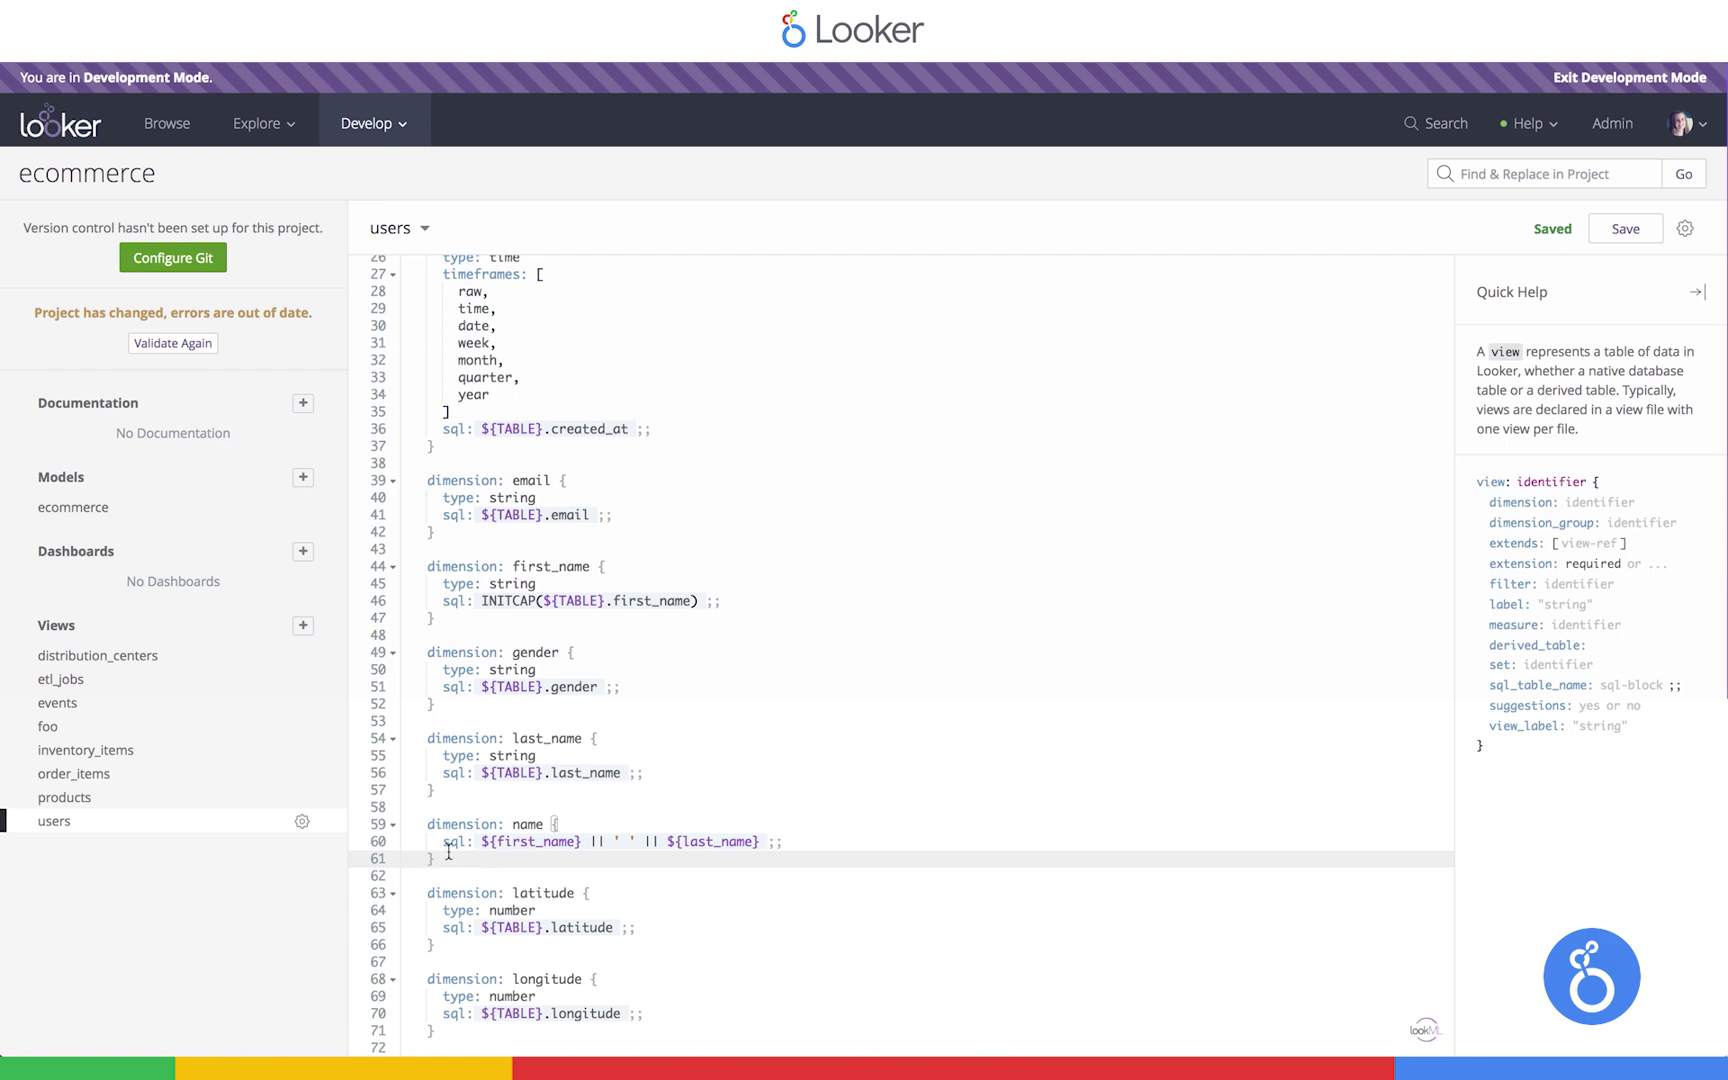
In the order_items view, add a total_sale_price measure after the count measure
left_click(126, 777)
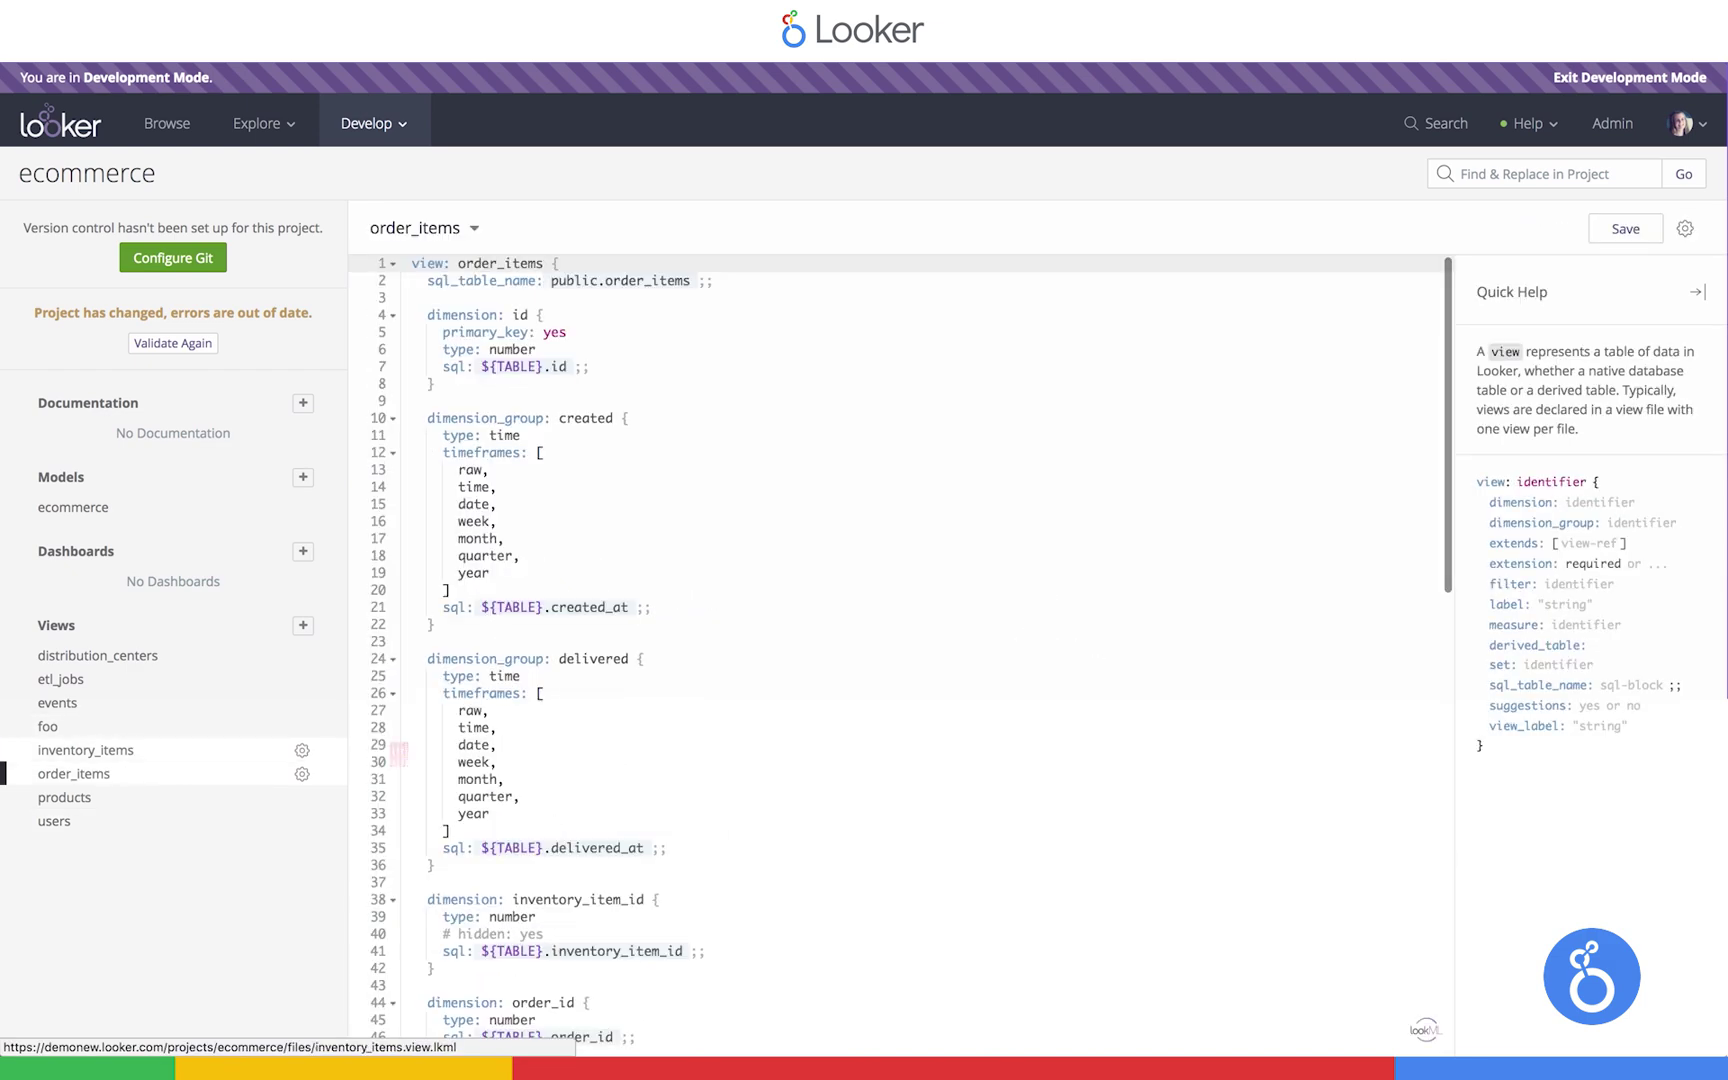
scroll(741, 798, "down", 10)
left_click(741, 798)
key("Return")
key("Return")
type("mea")
key("Return")
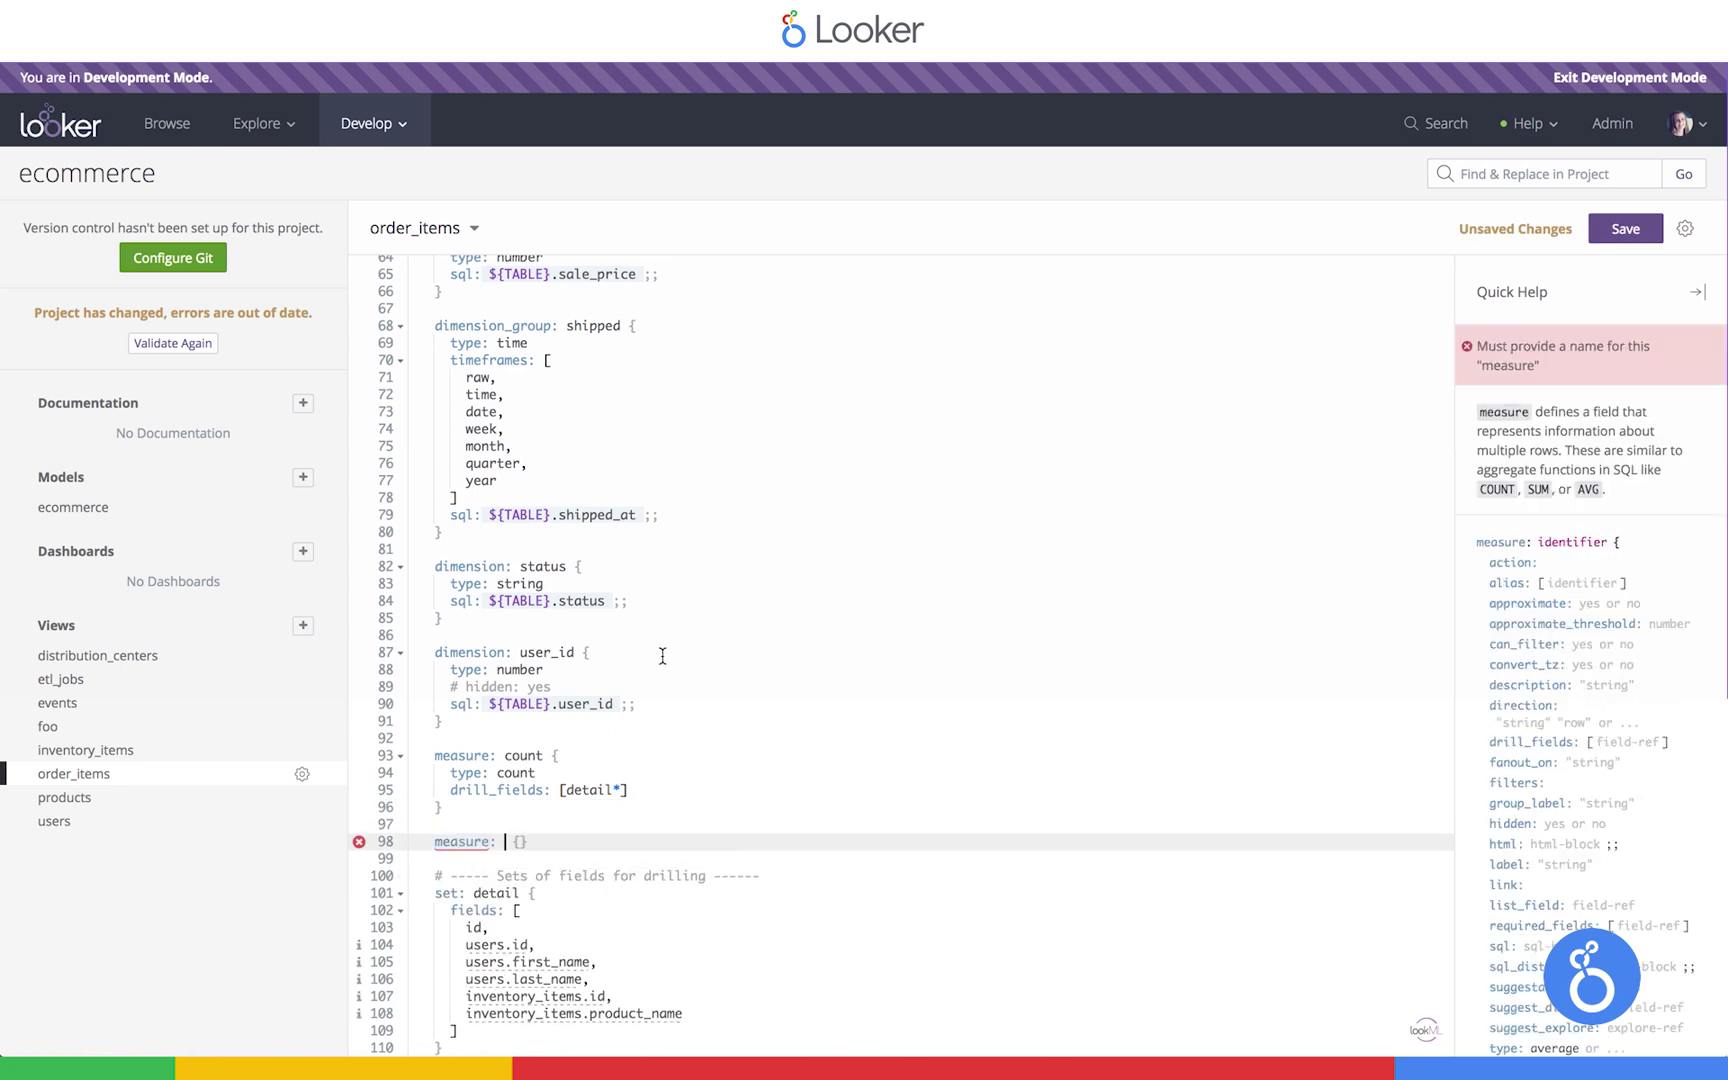
type("total_sale_price")
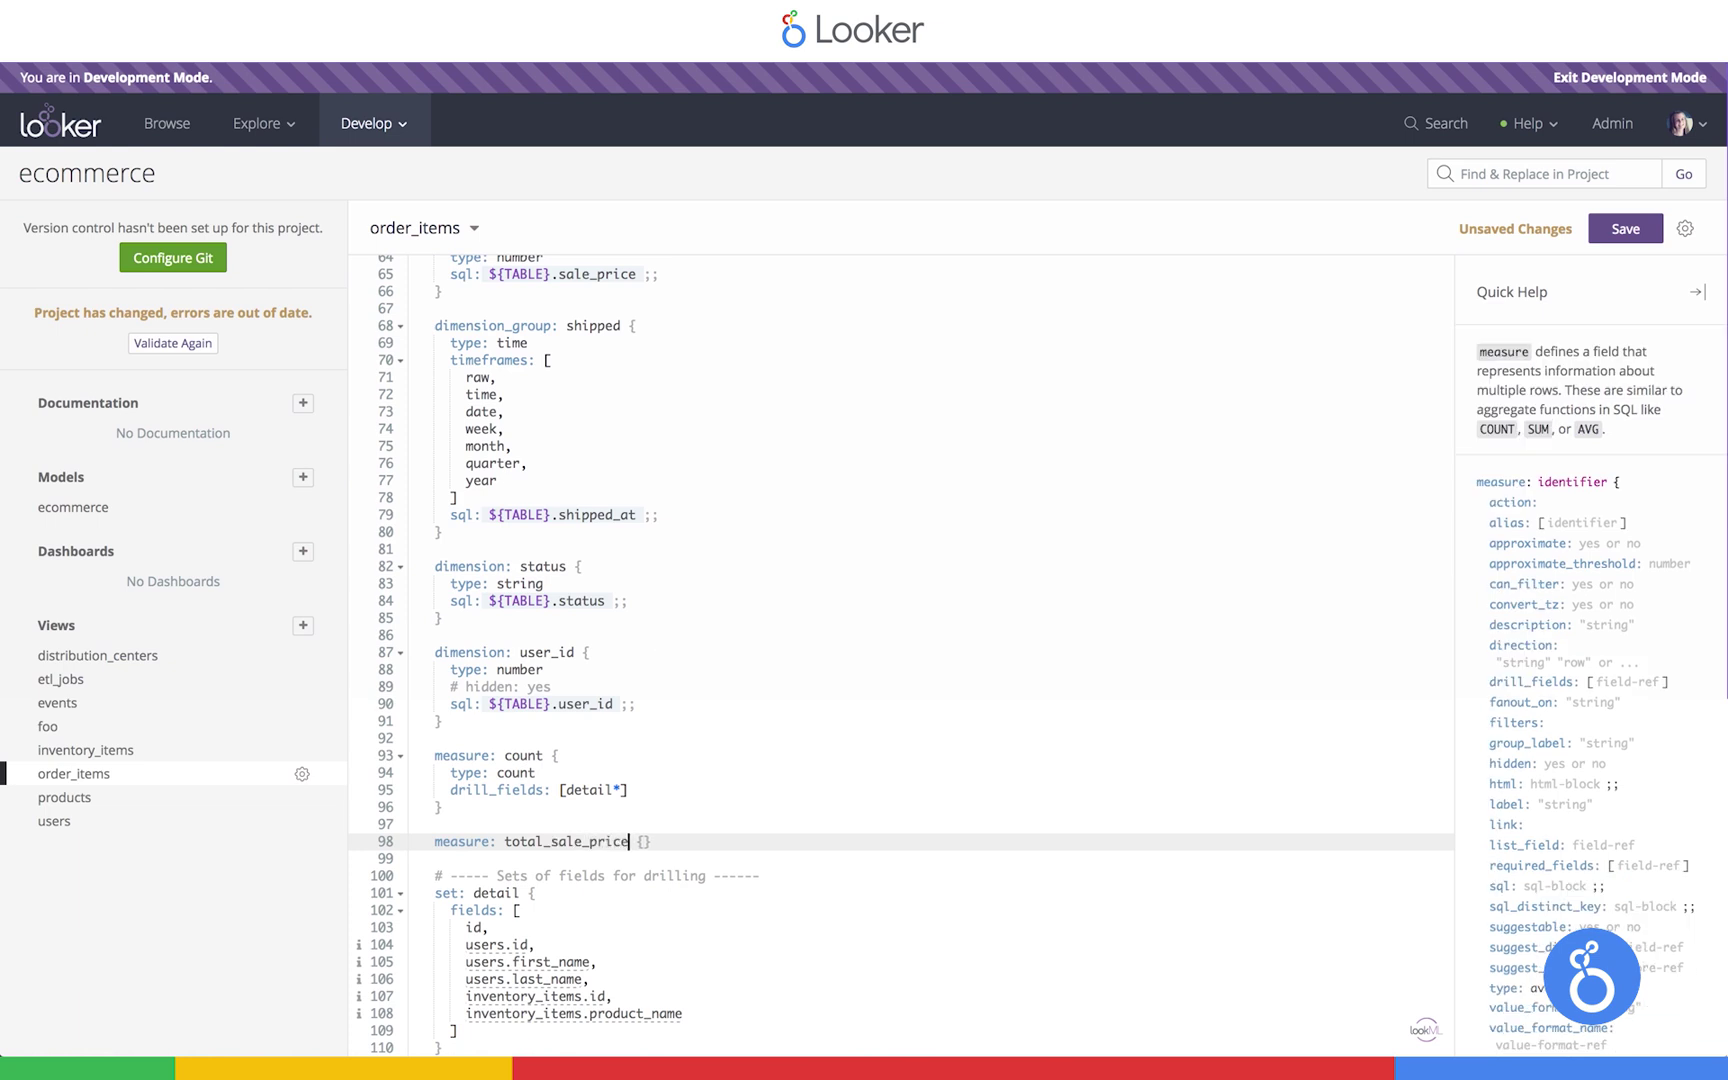
Give total_sale_price type: sum and sql: ${sale_price}
key("Right")
key("Right")
key("Return")
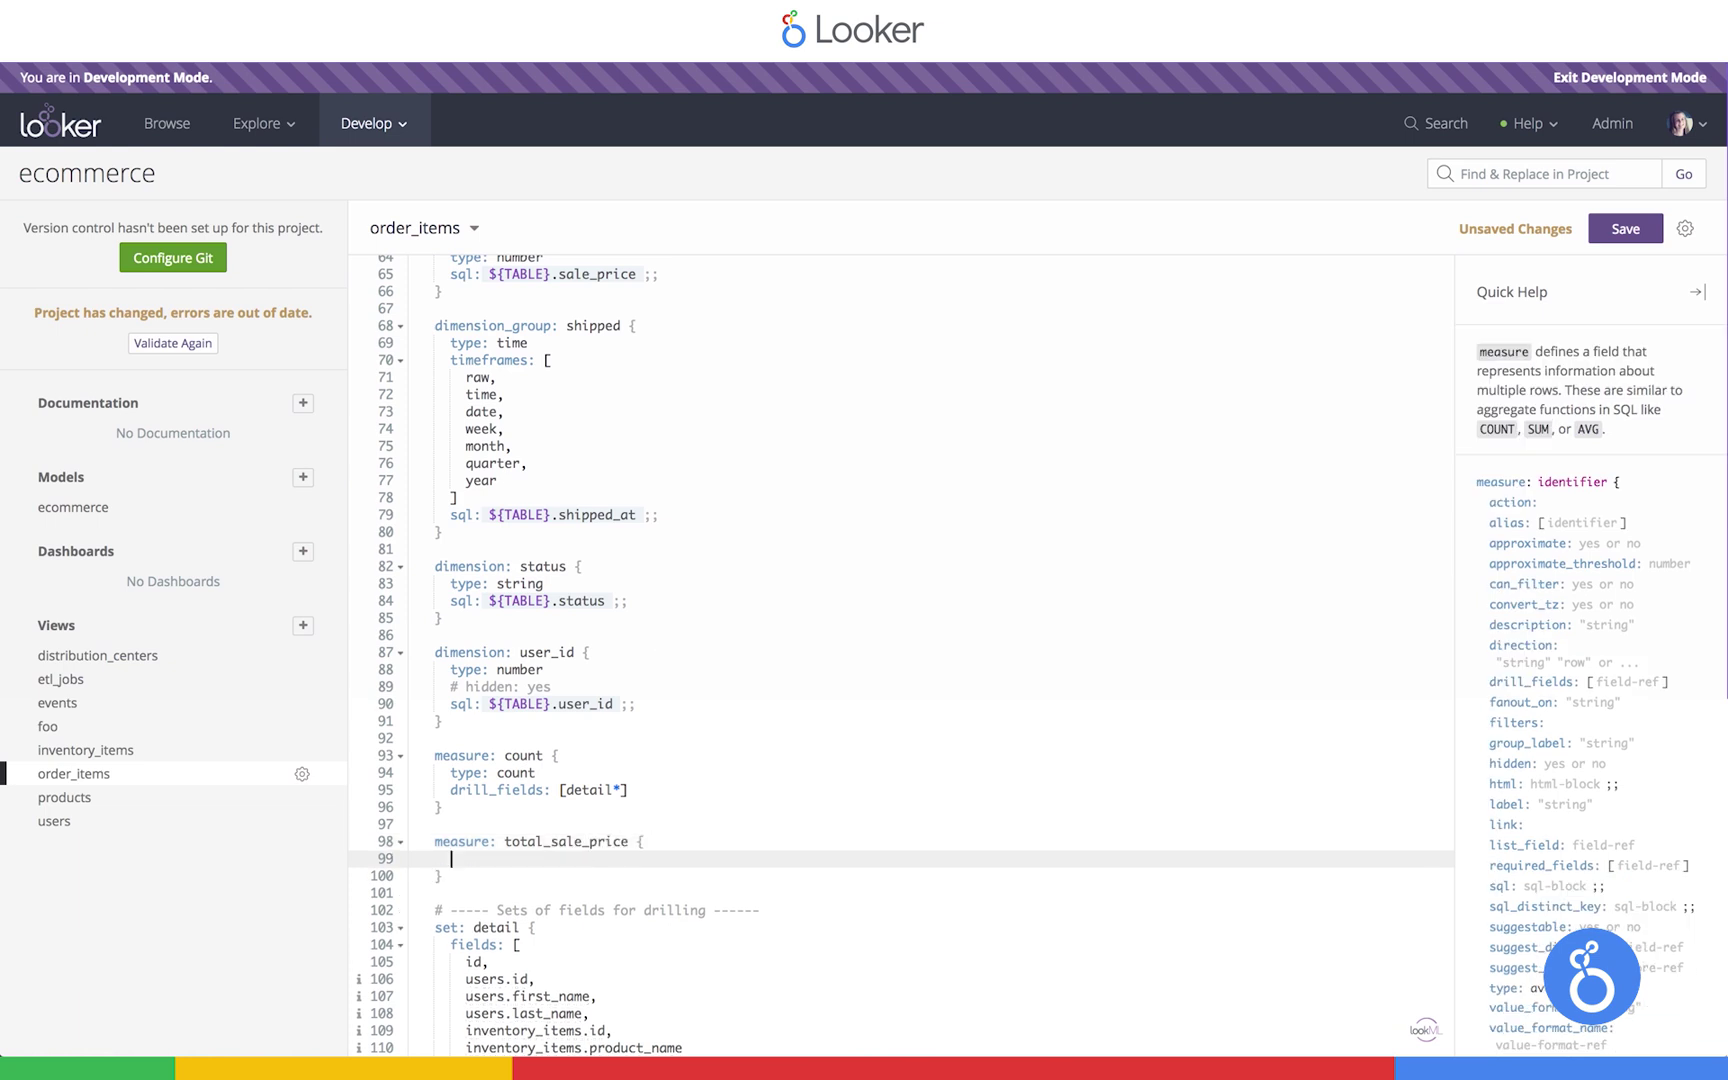
type("type: su")
key("Return")
key("Return")
type("sq")
key("Return")
type("${")
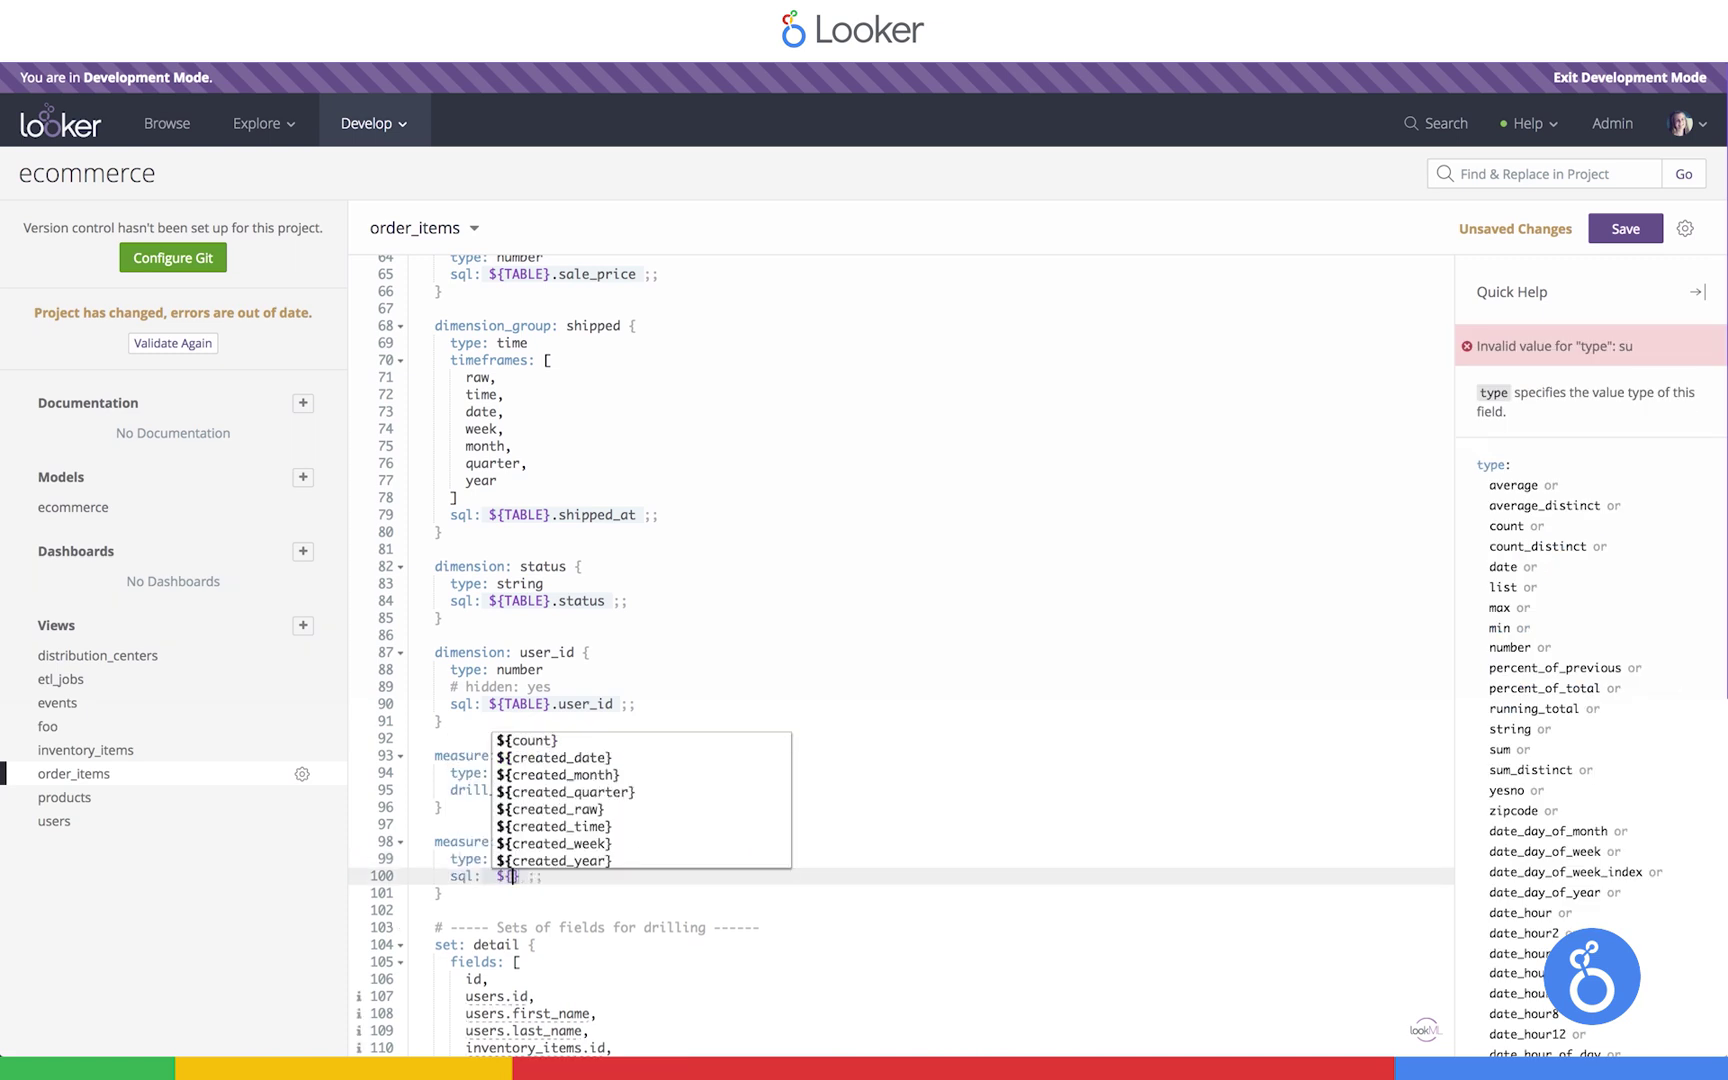
type("sal")
left_click(543, 841)
Add drill_fields [id, order_id, user_id, users.name] to the measure and save the view
left_click(541, 900)
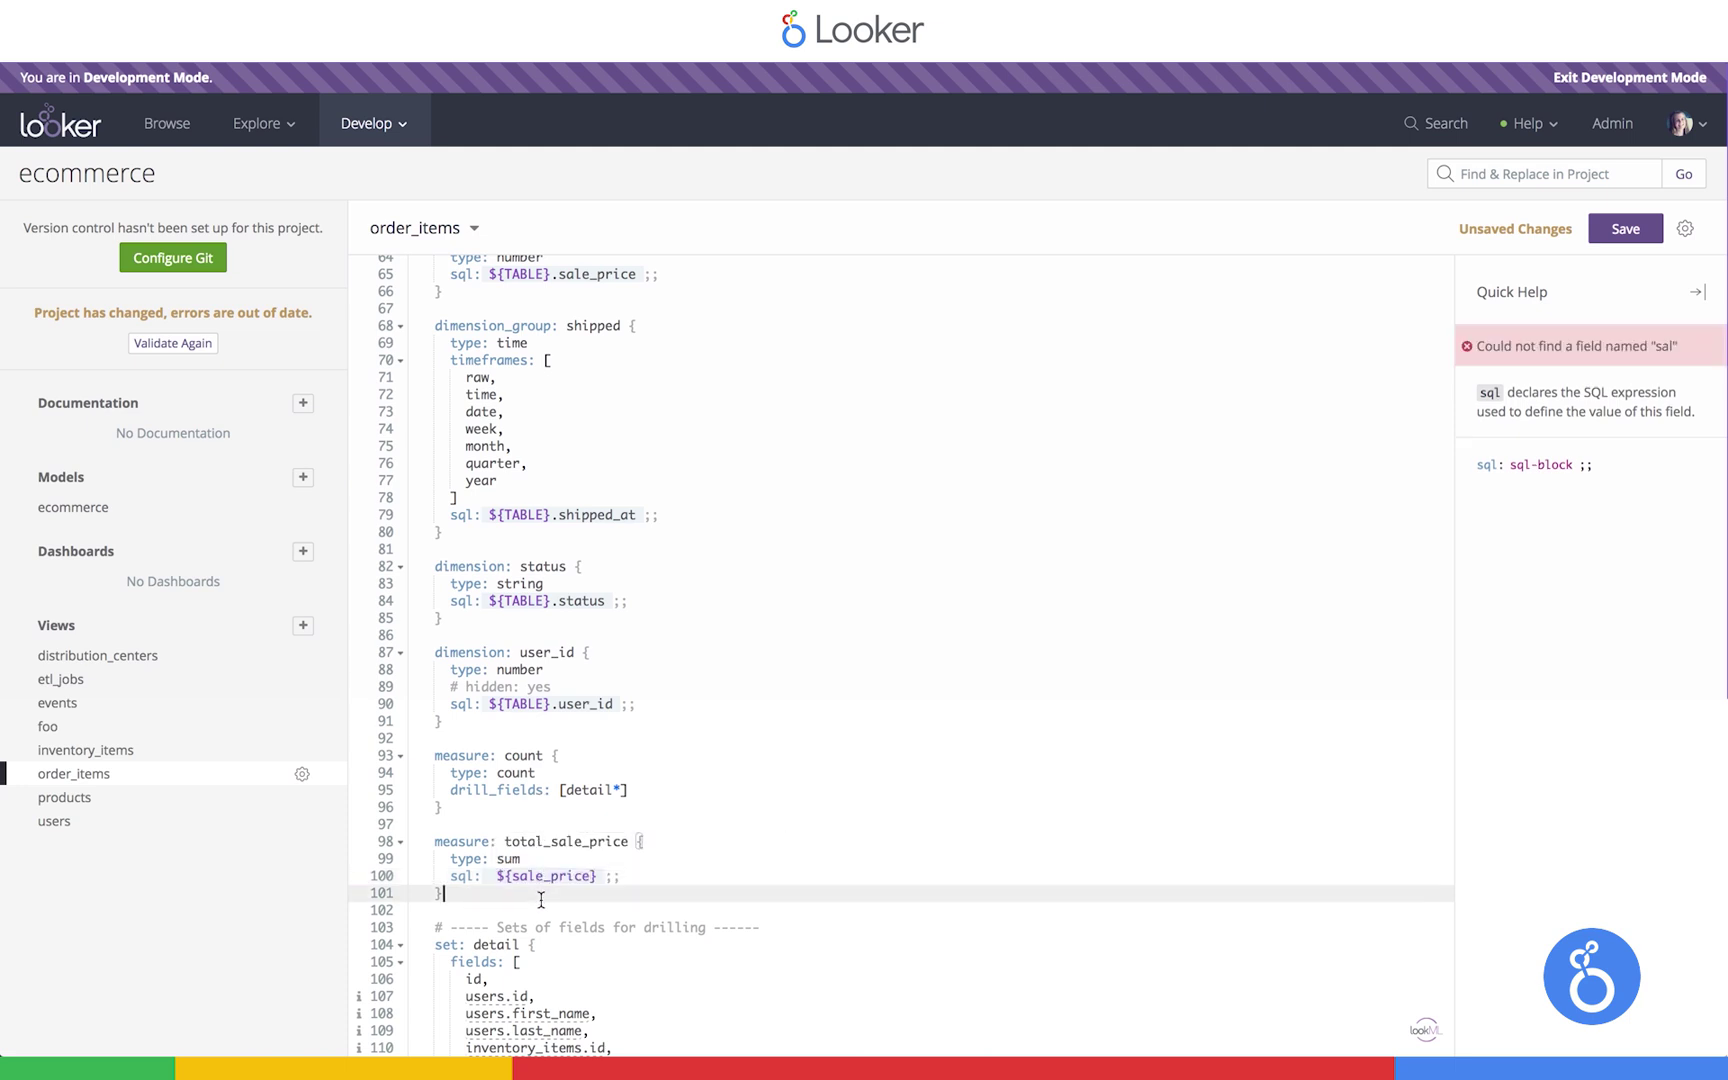
key("Left")
key("Return")
type("dri")
key("Return")
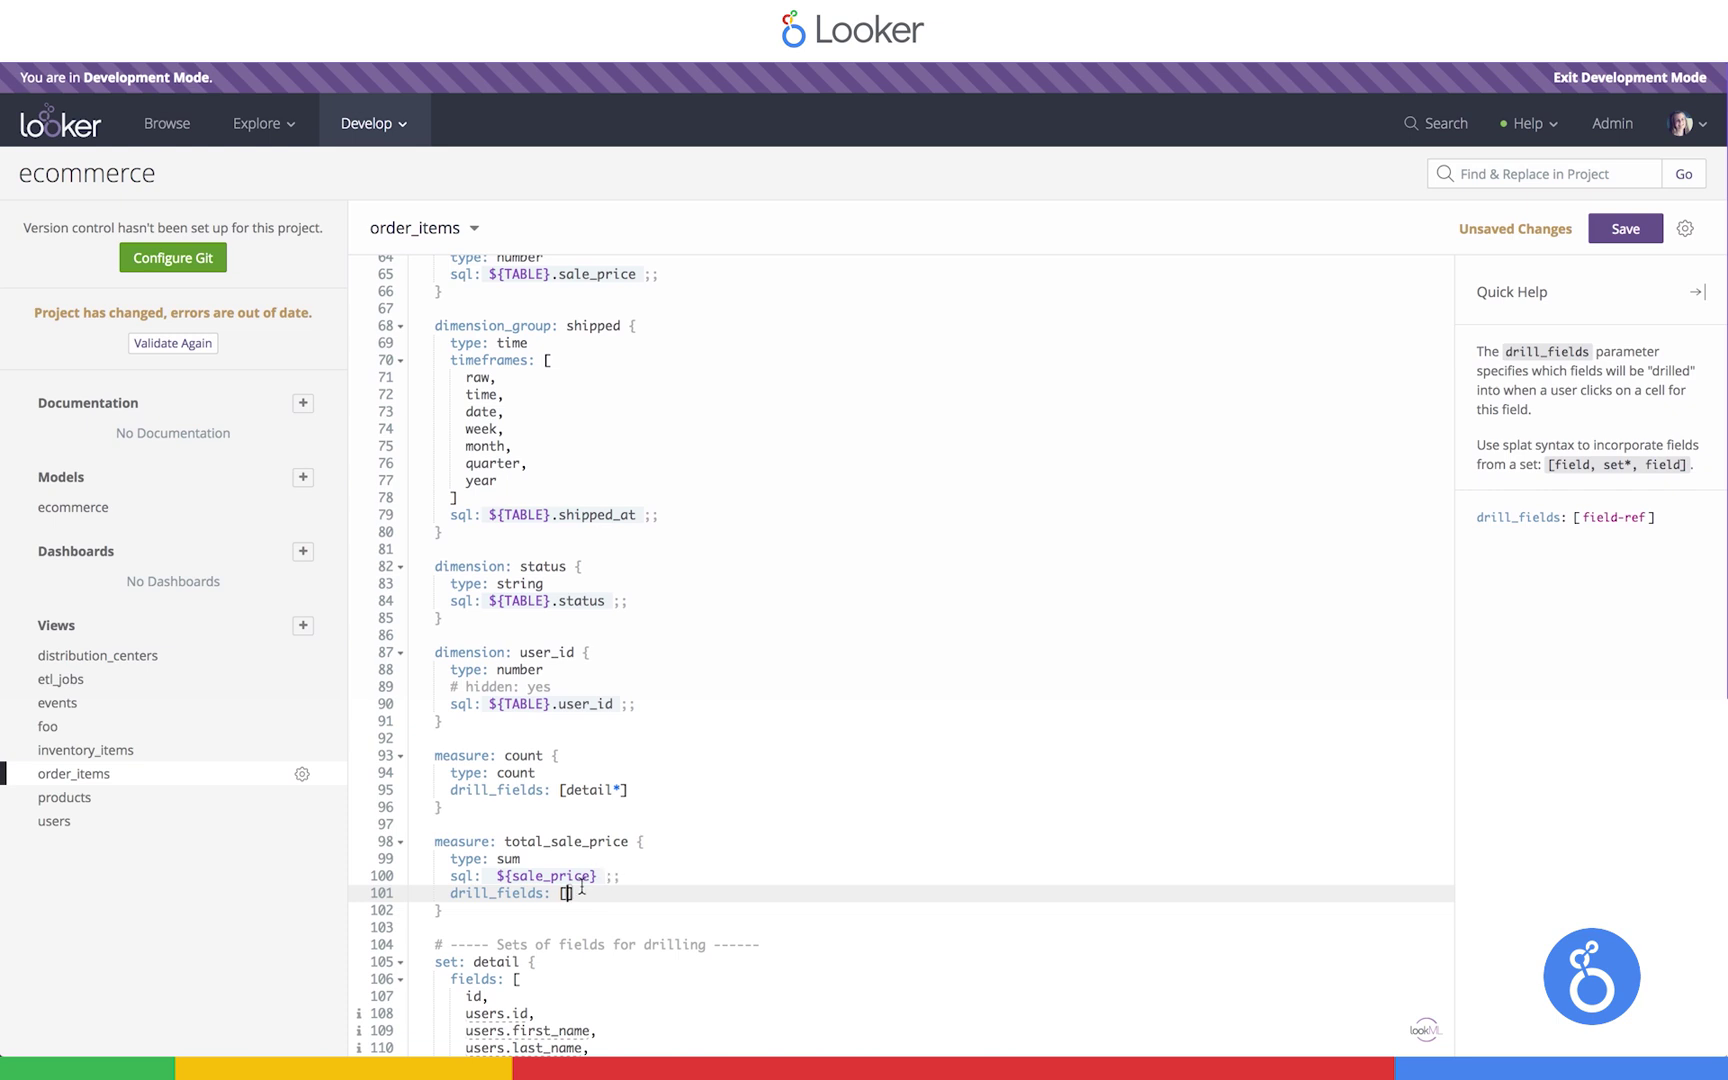
scroll(514, 990, "down", 3)
left_click_drag(461, 1003, 425, 886)
left_click(567, 790)
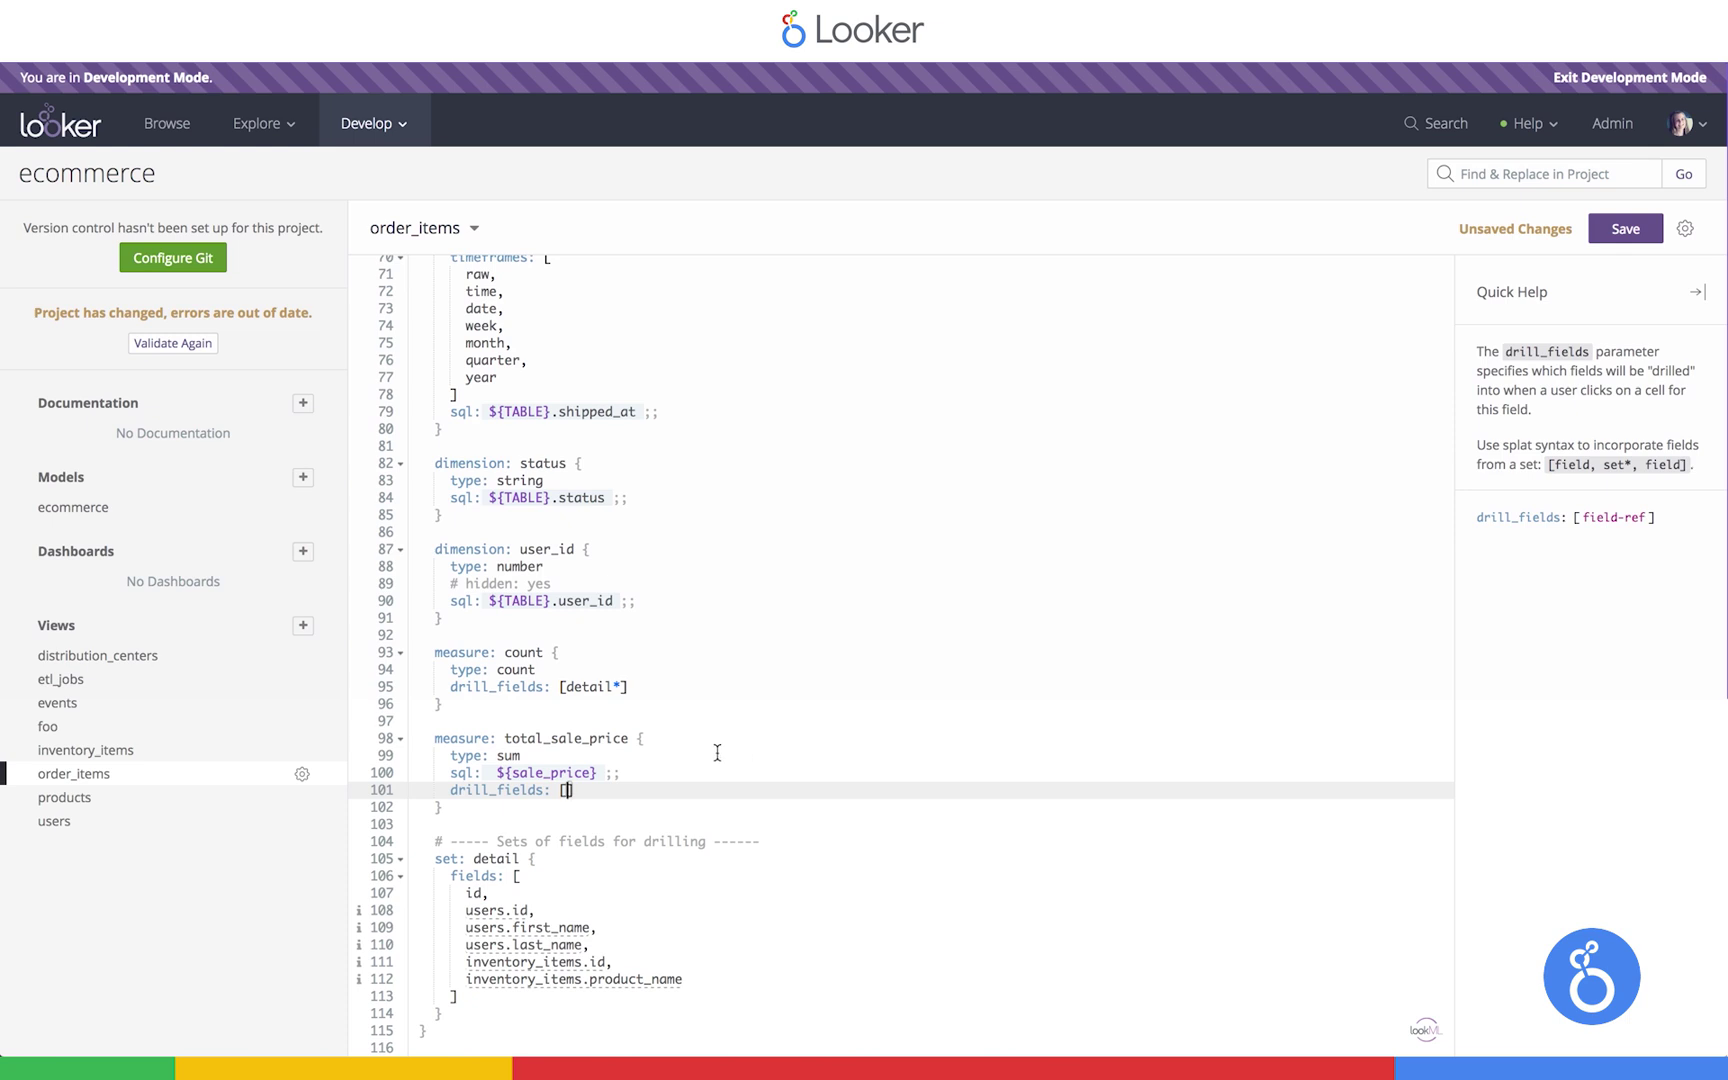
type("id, or")
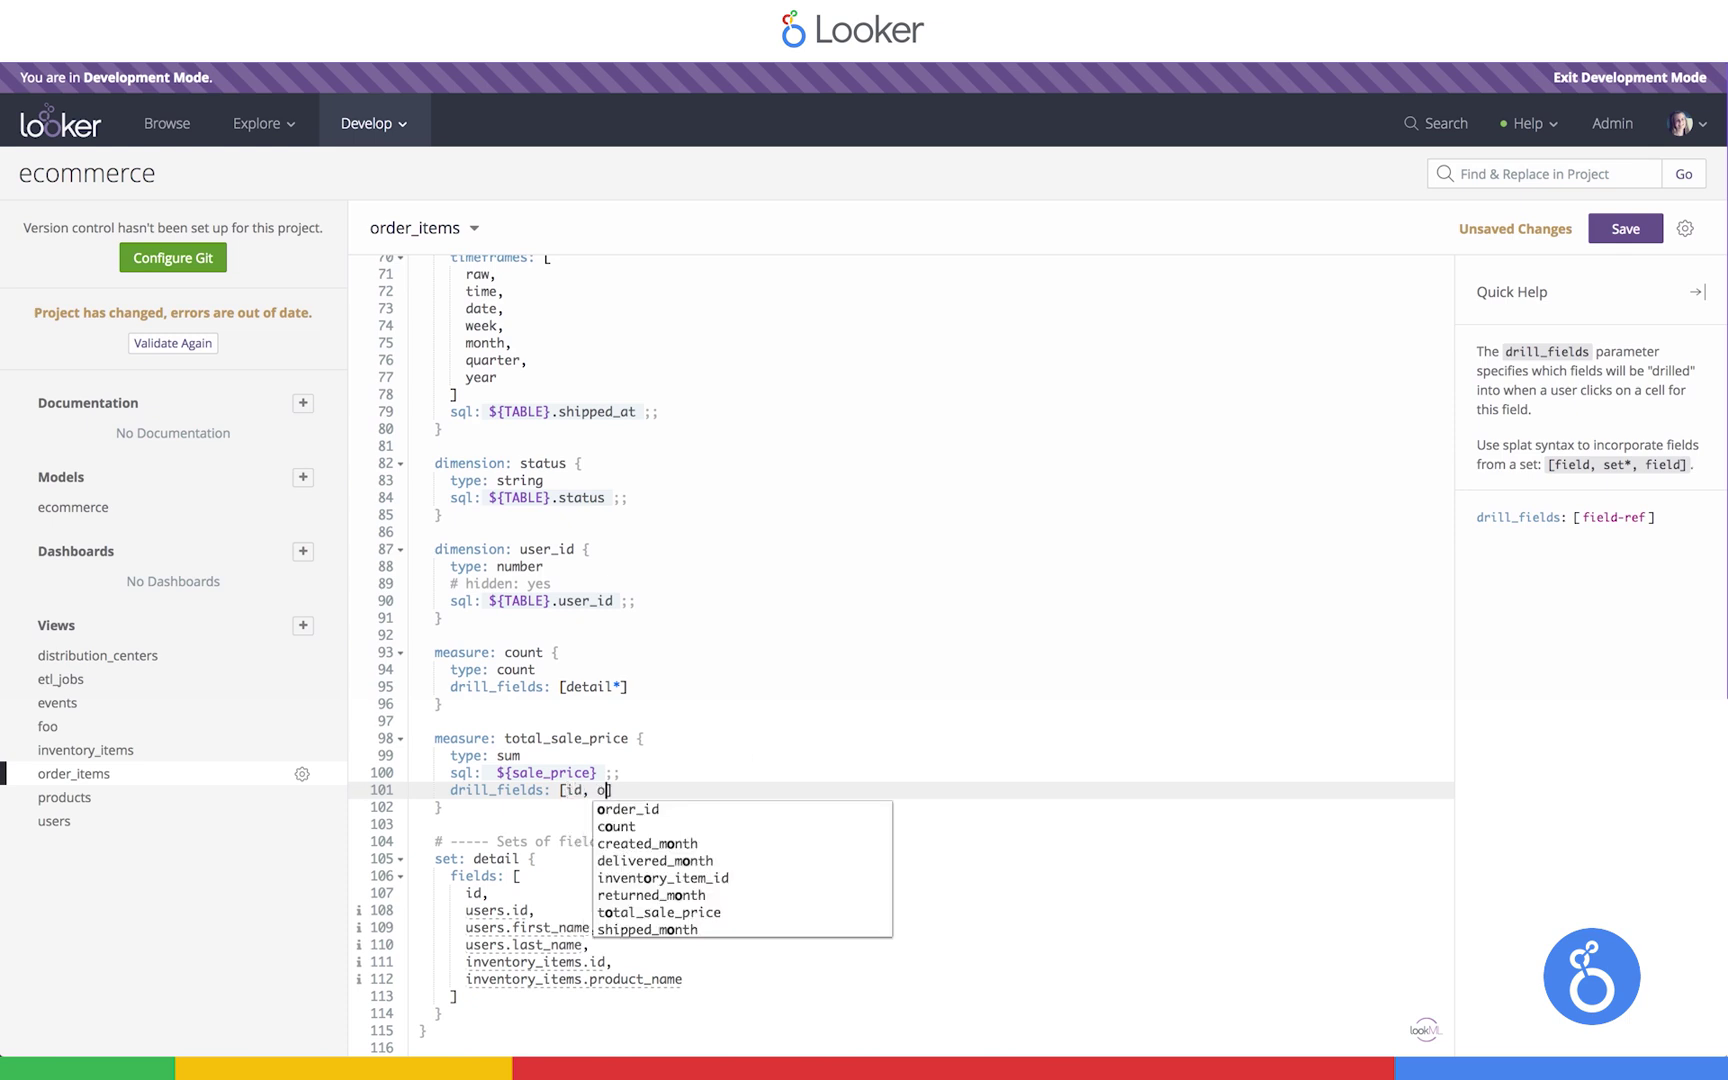
type("d")
left_click(697, 812)
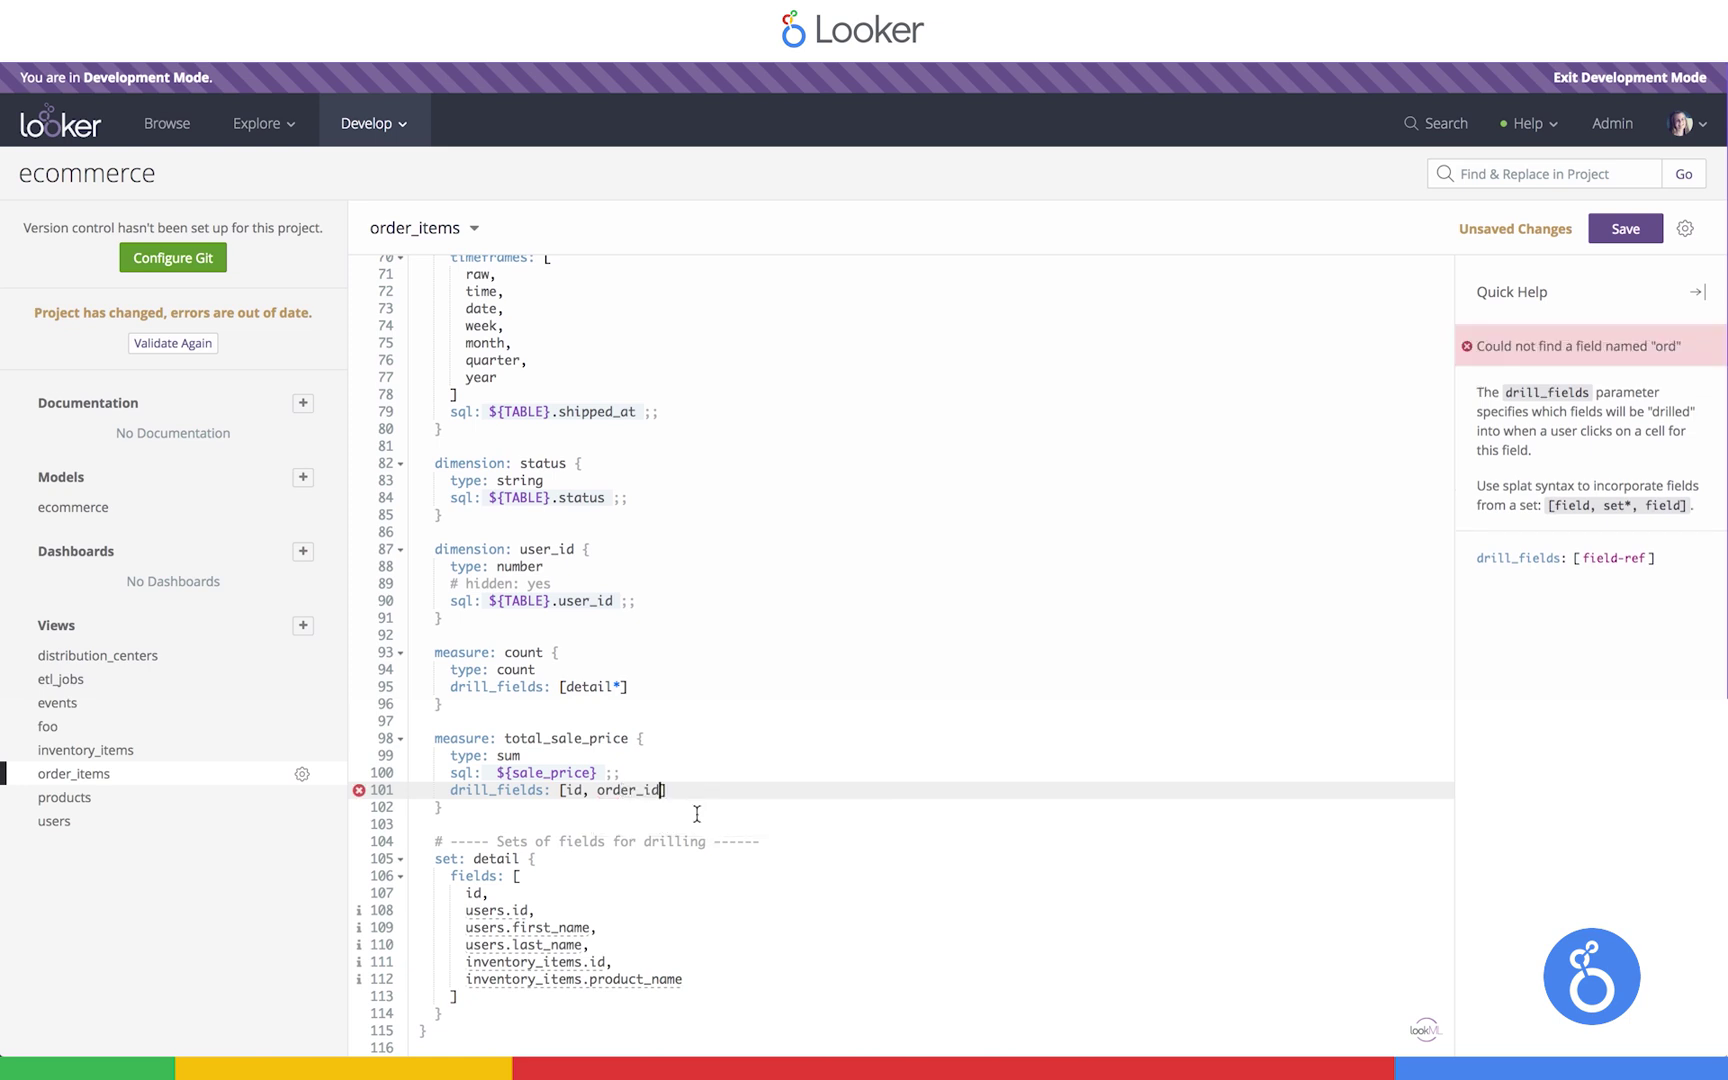
type(", user_")
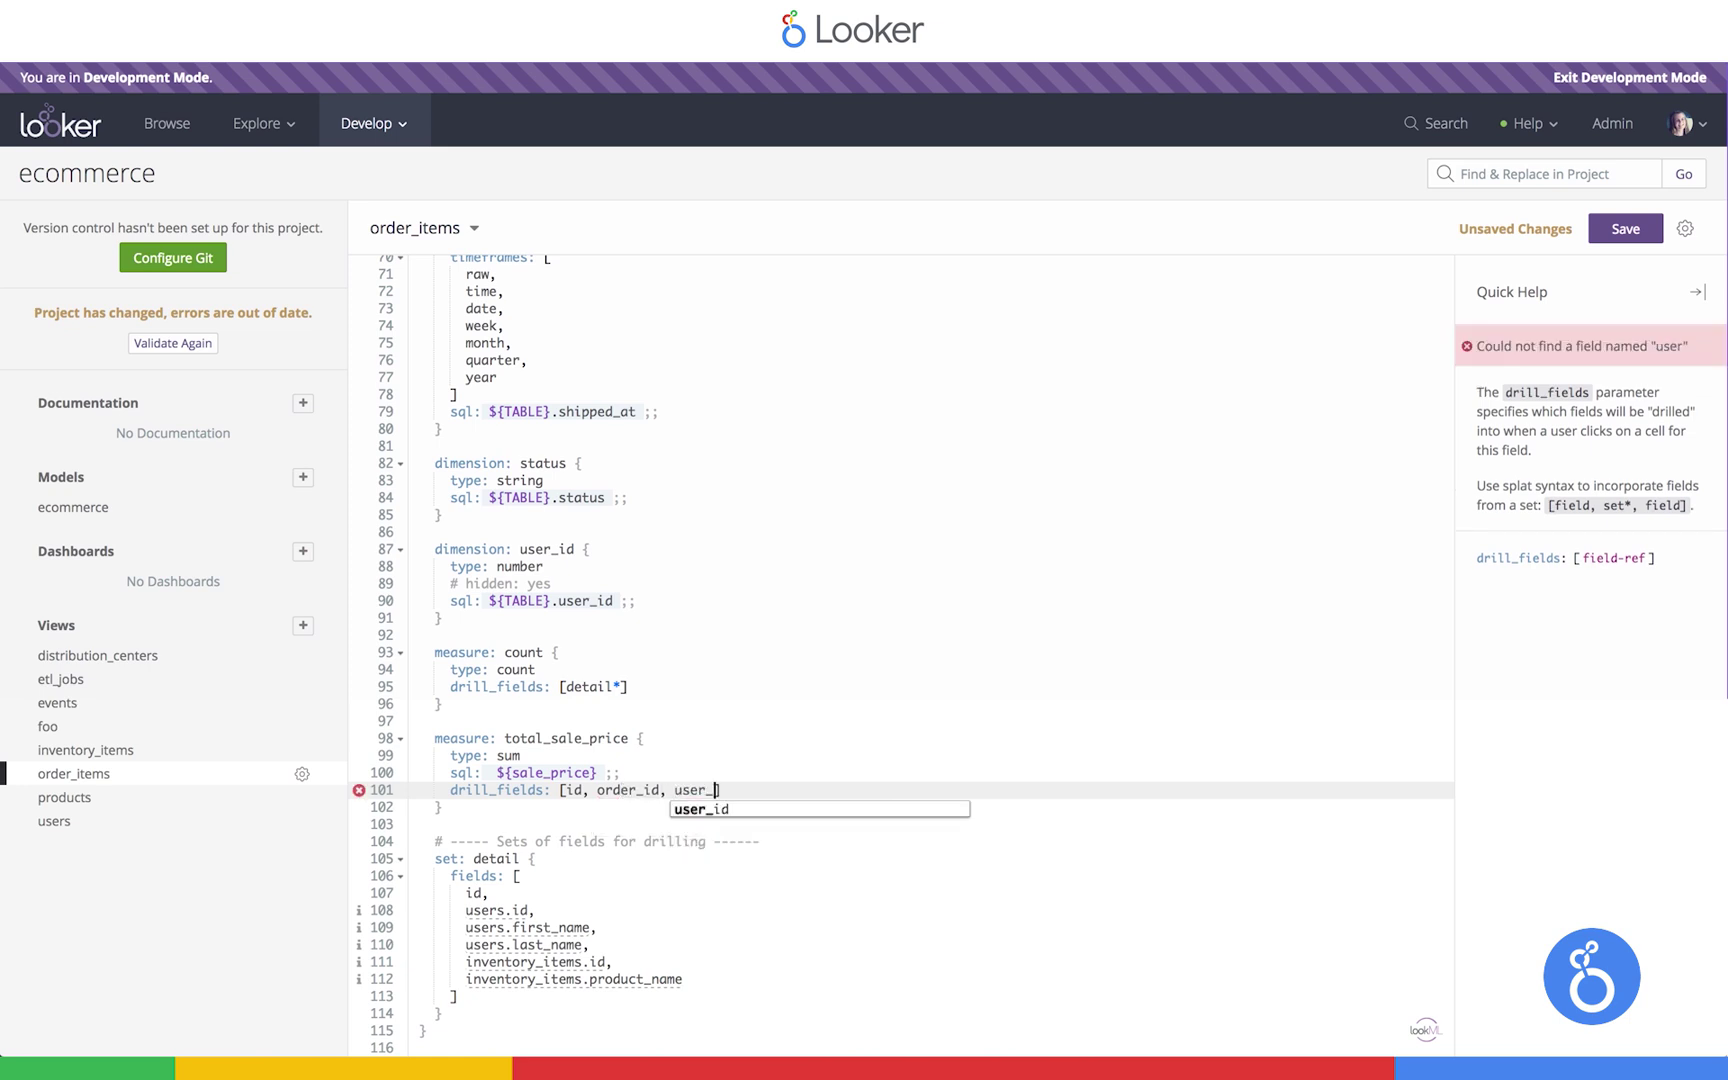
type("id, users.")
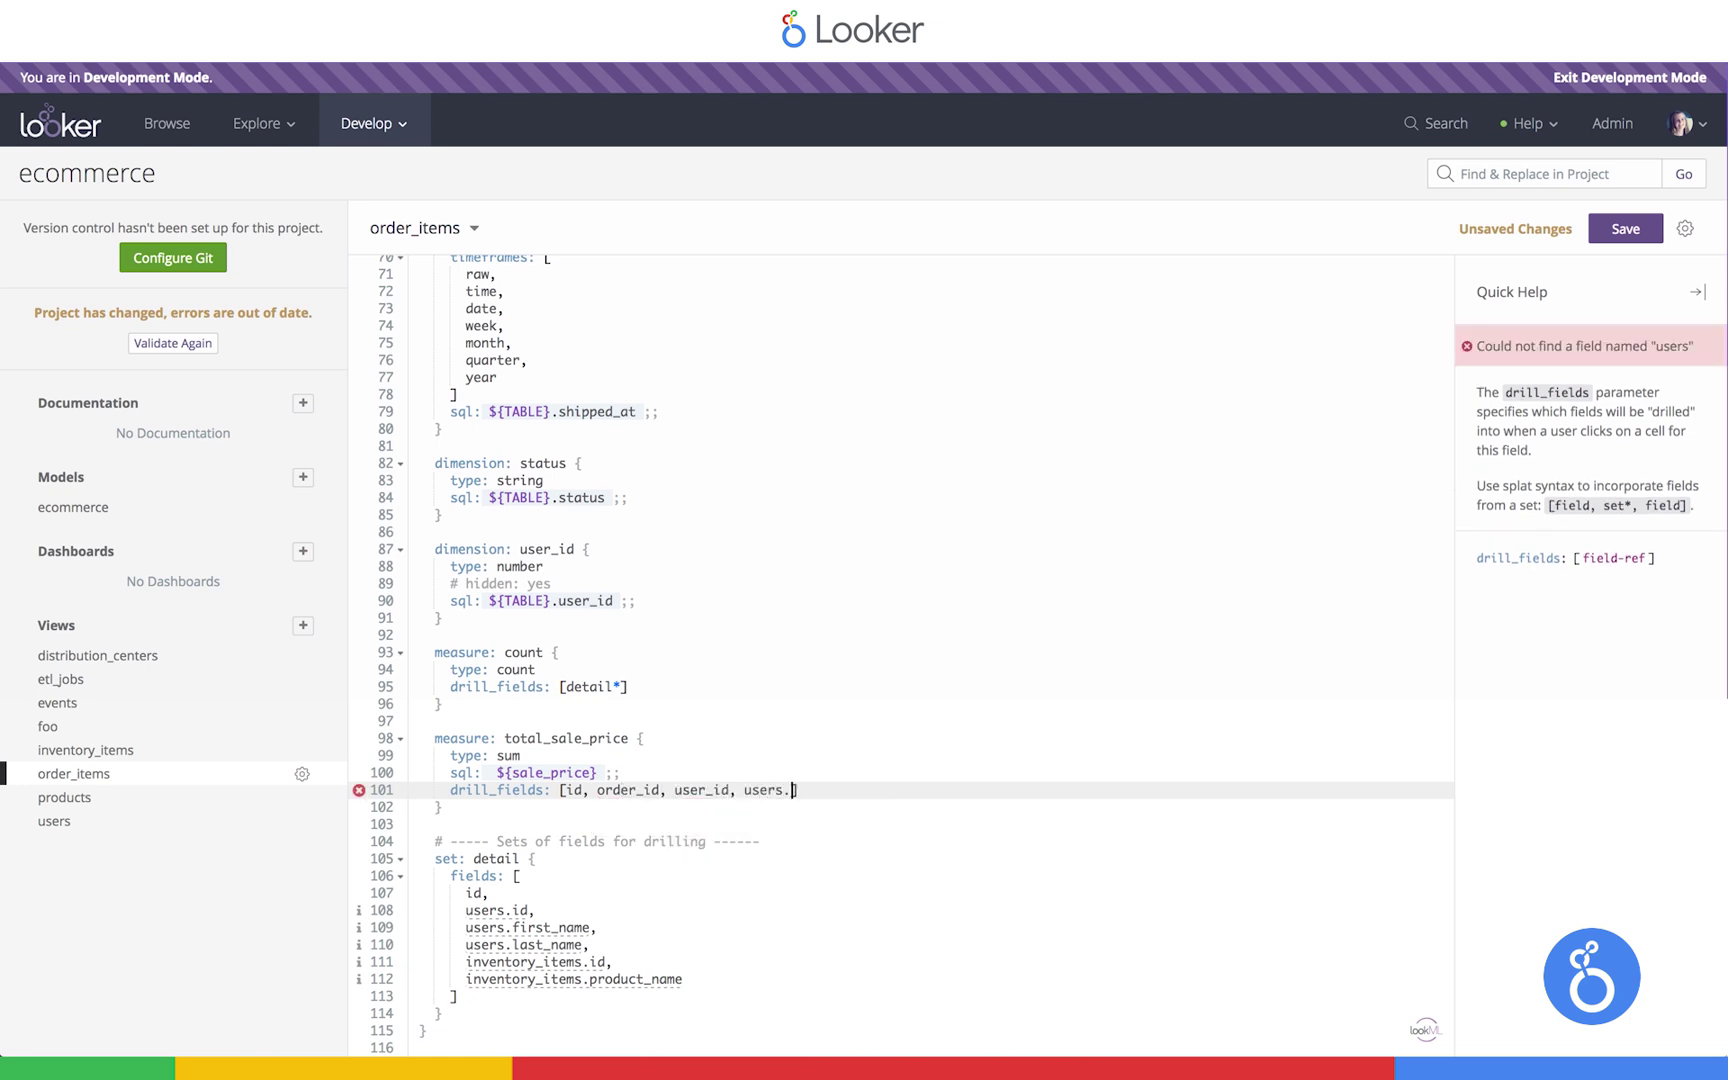
type("name")
key("ctrl+s")
left_click(196, 346)
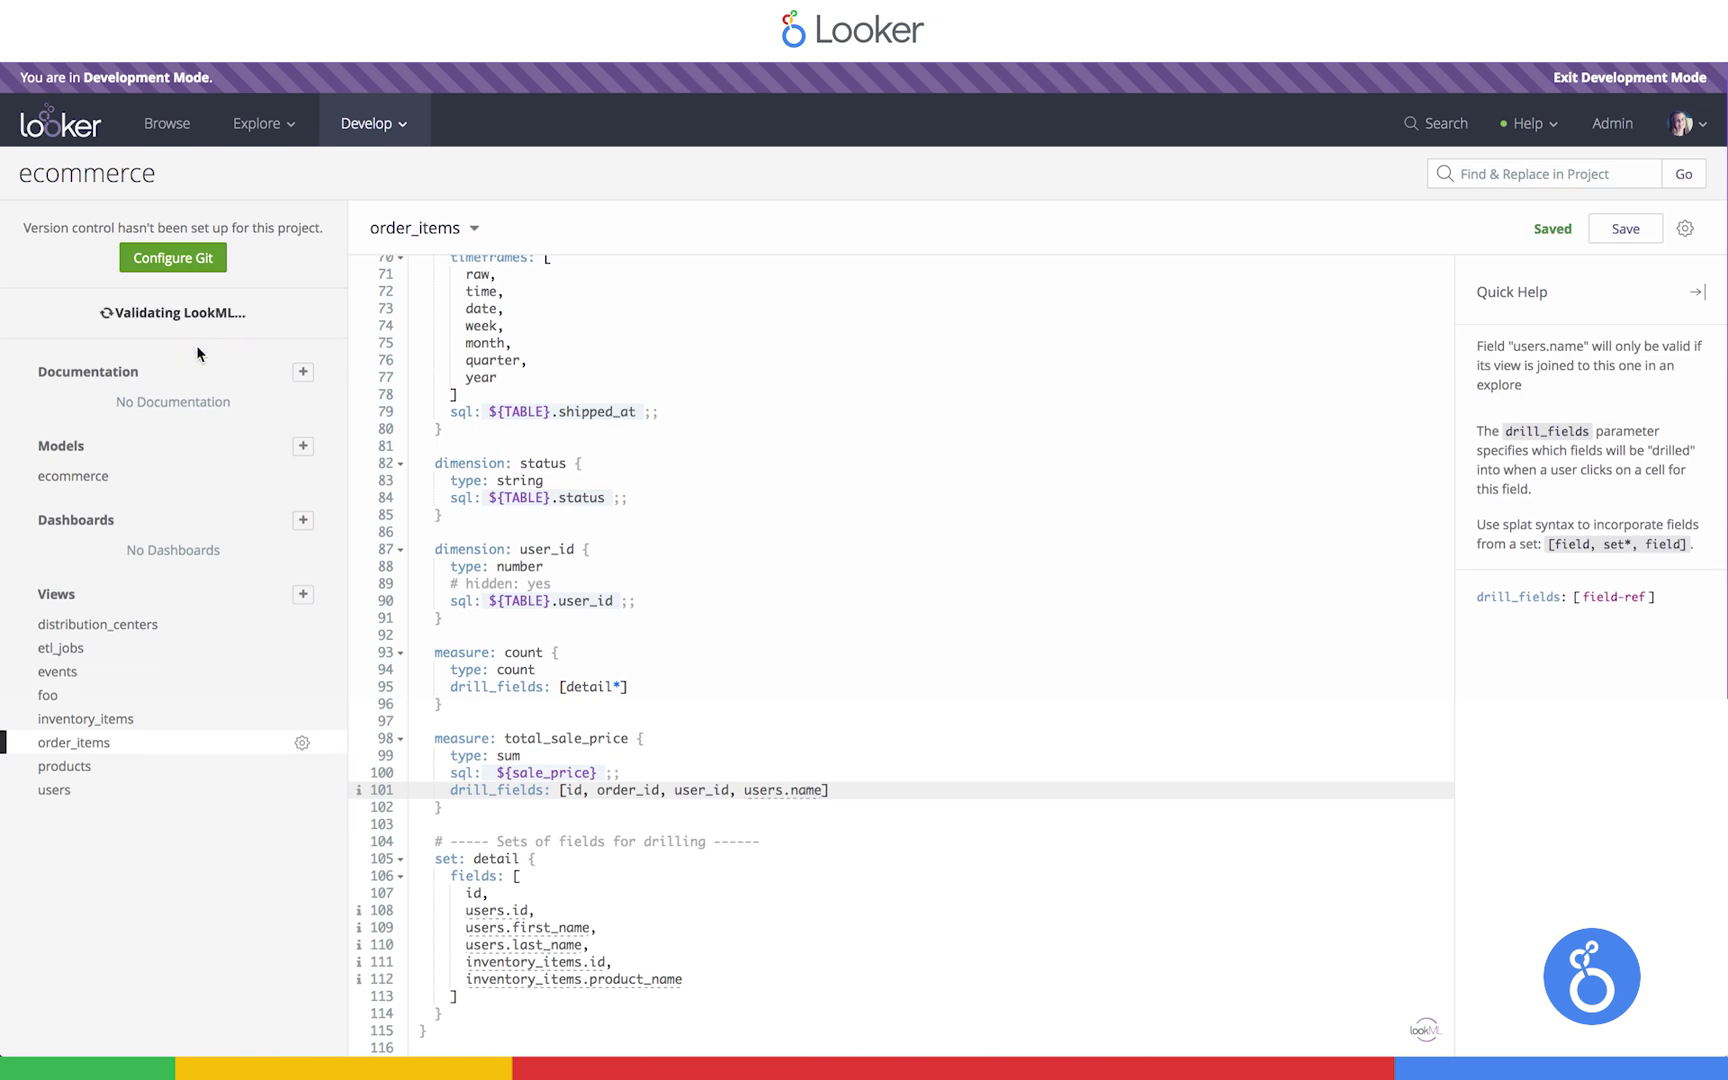
Explore Order Items and add the Users Name dimension
left_click(279, 133)
left_click(270, 424)
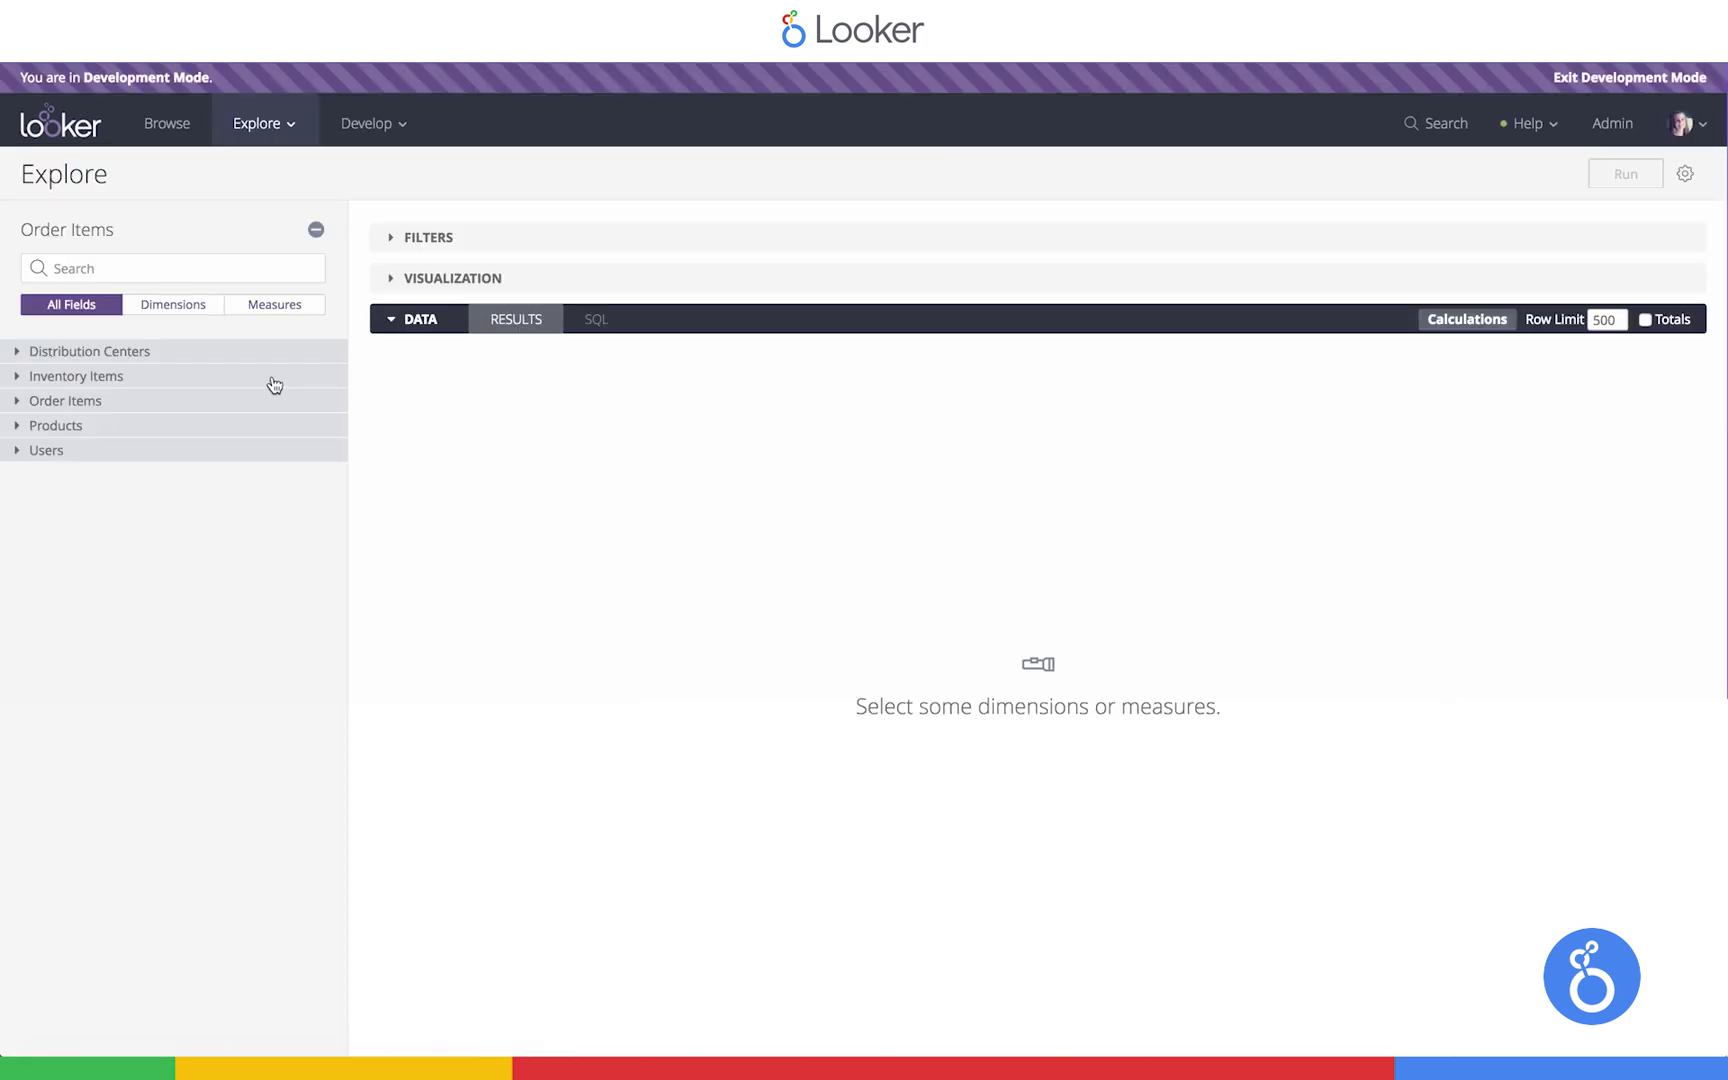
left_click(58, 452)
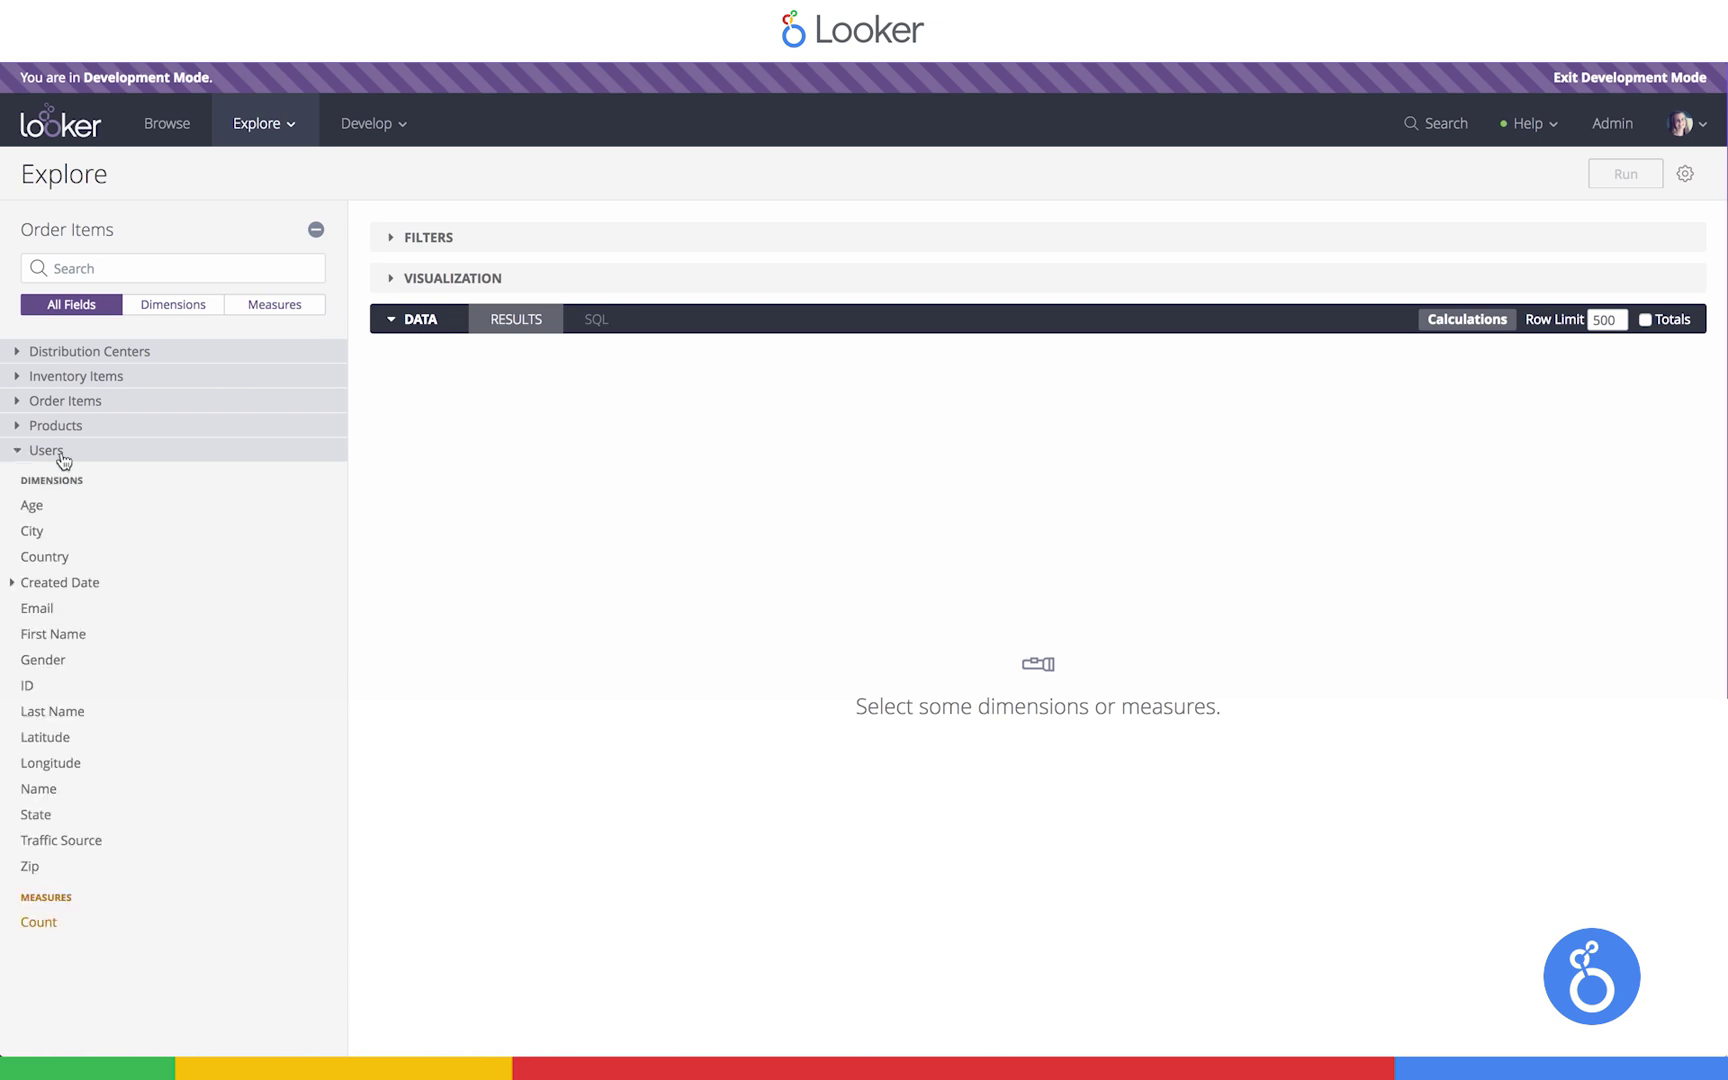
left_click(57, 796)
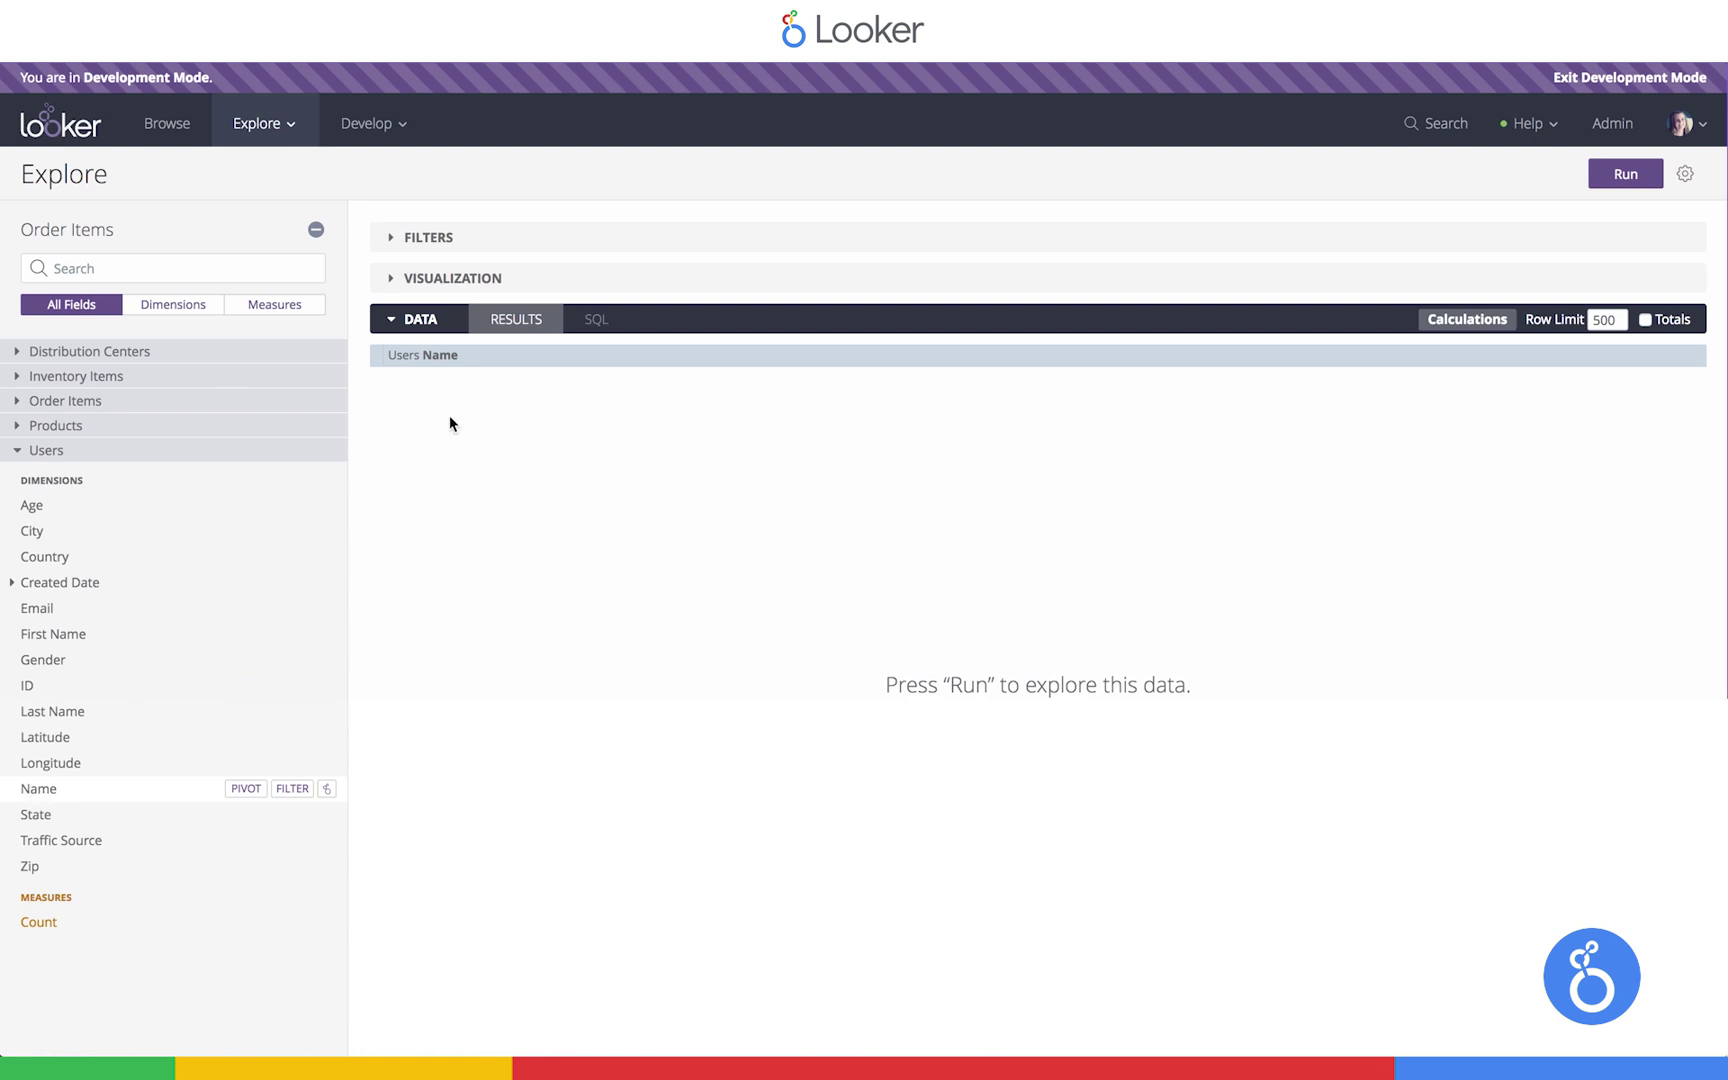
Check the generated SQL's INITCAP name logic, then run the query for 500 results
left_click(596, 319)
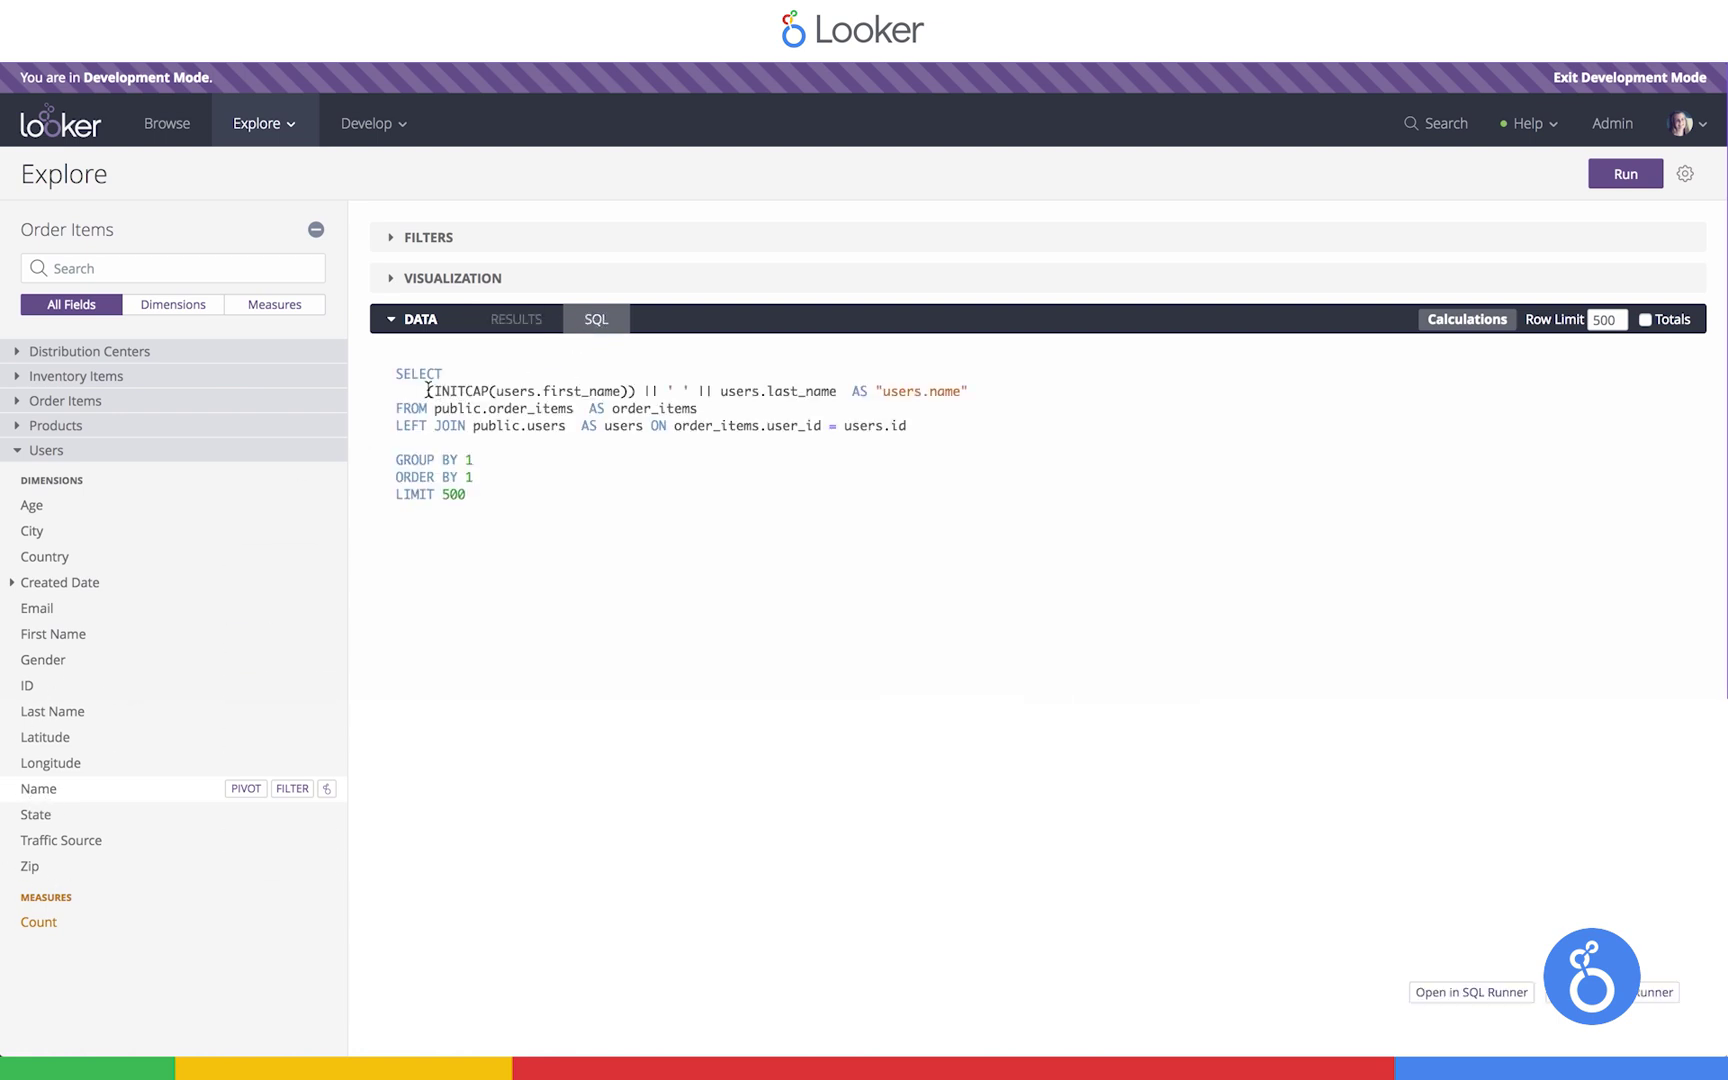
left_click_drag(428, 390, 845, 390)
left_click(718, 390)
left_click(767, 377)
left_click(514, 328)
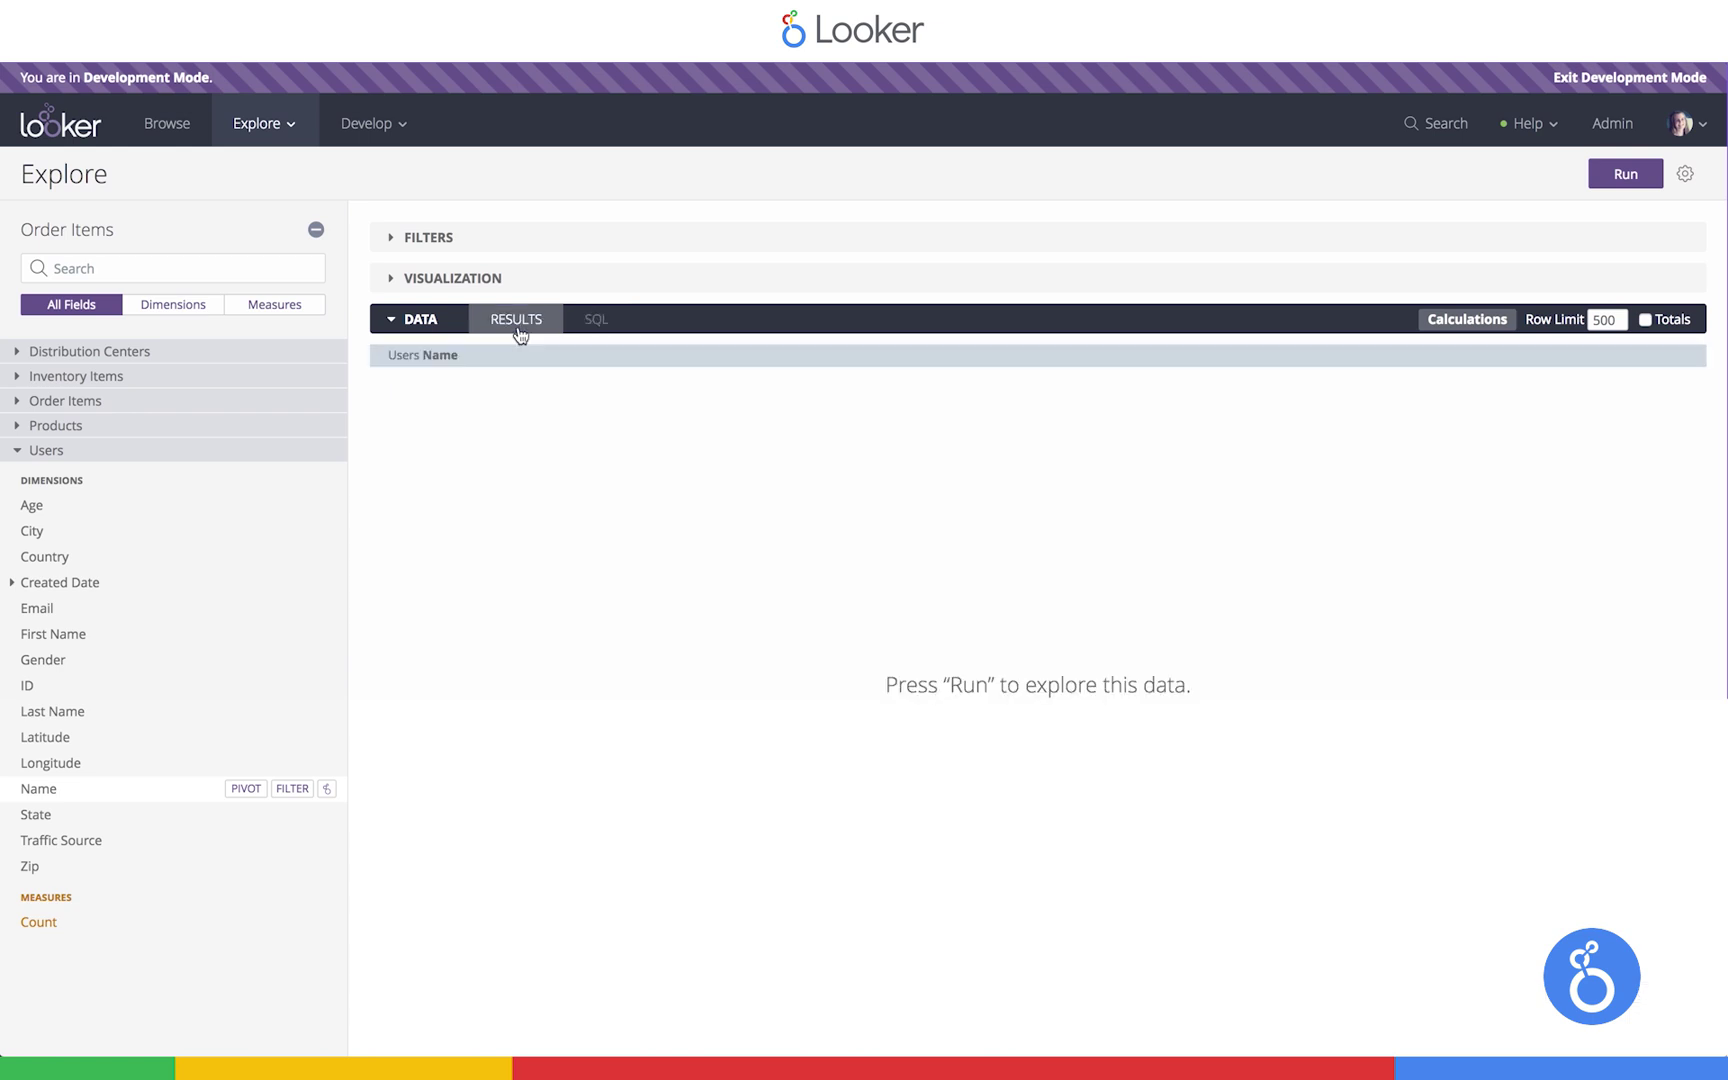
left_click(1614, 182)
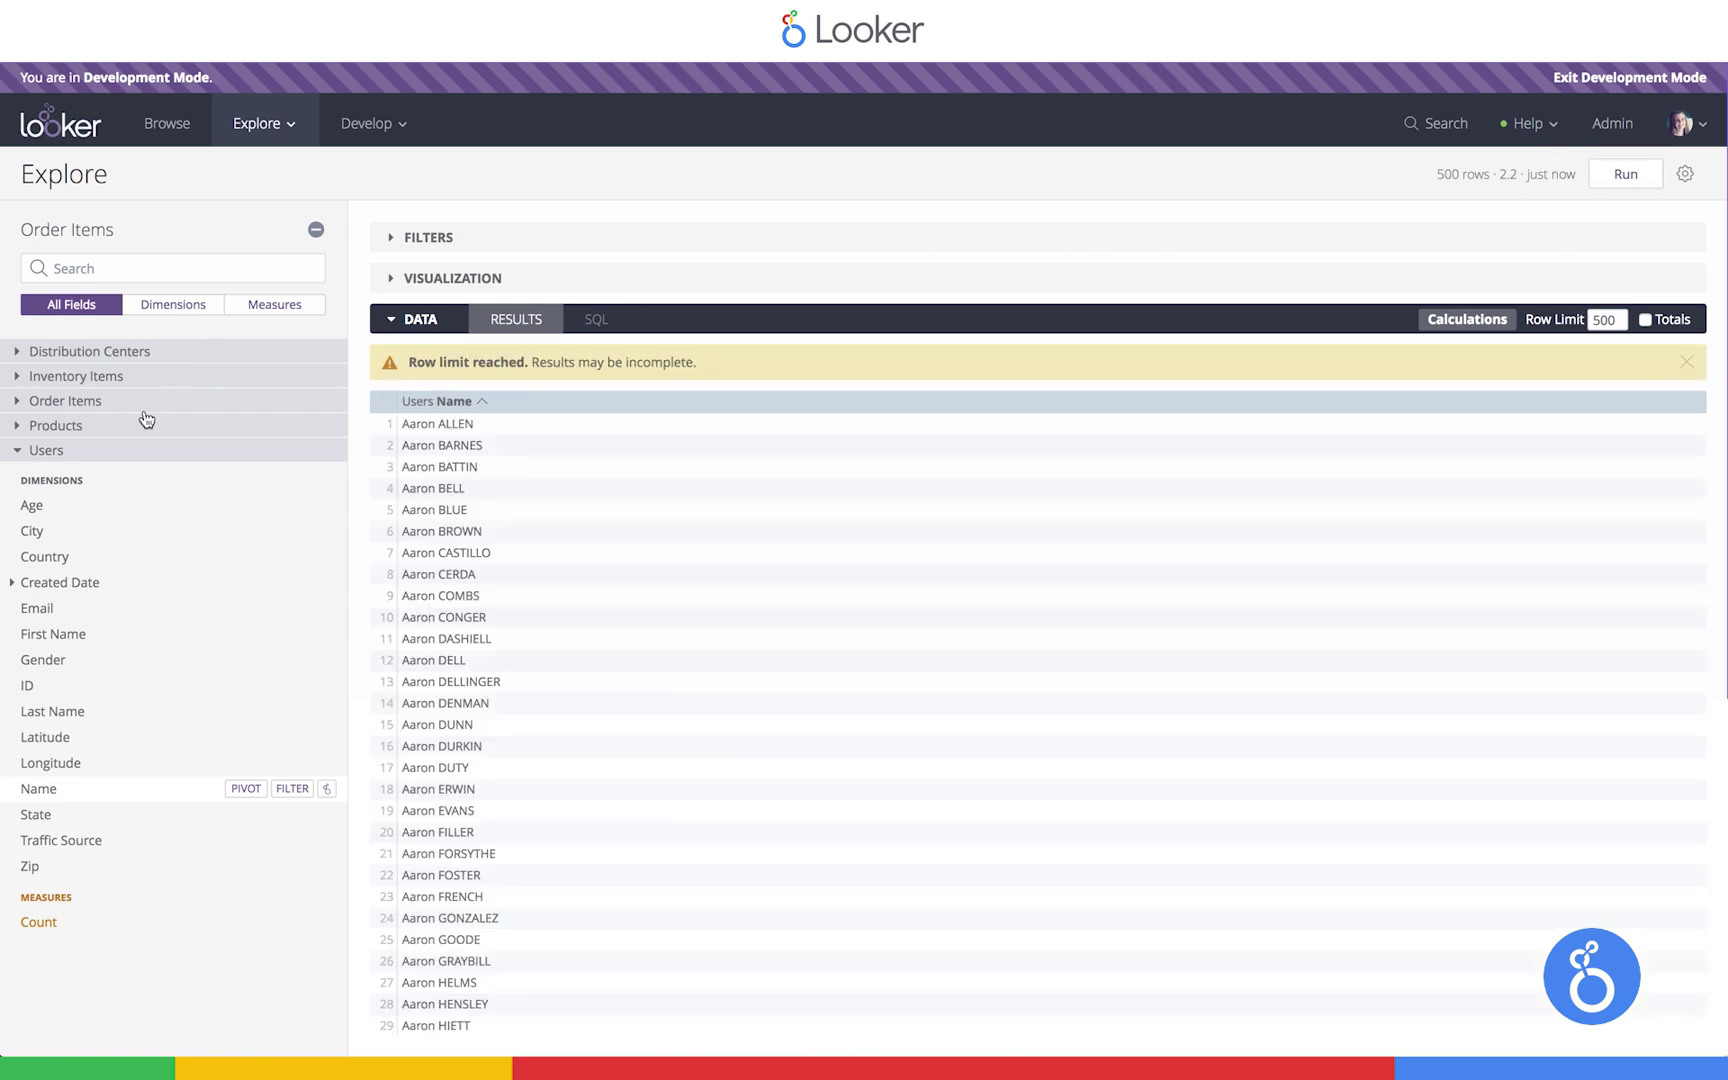
Add Order Items Total Sale Price, review the users join in SQL, and rerun
left_click(85, 402)
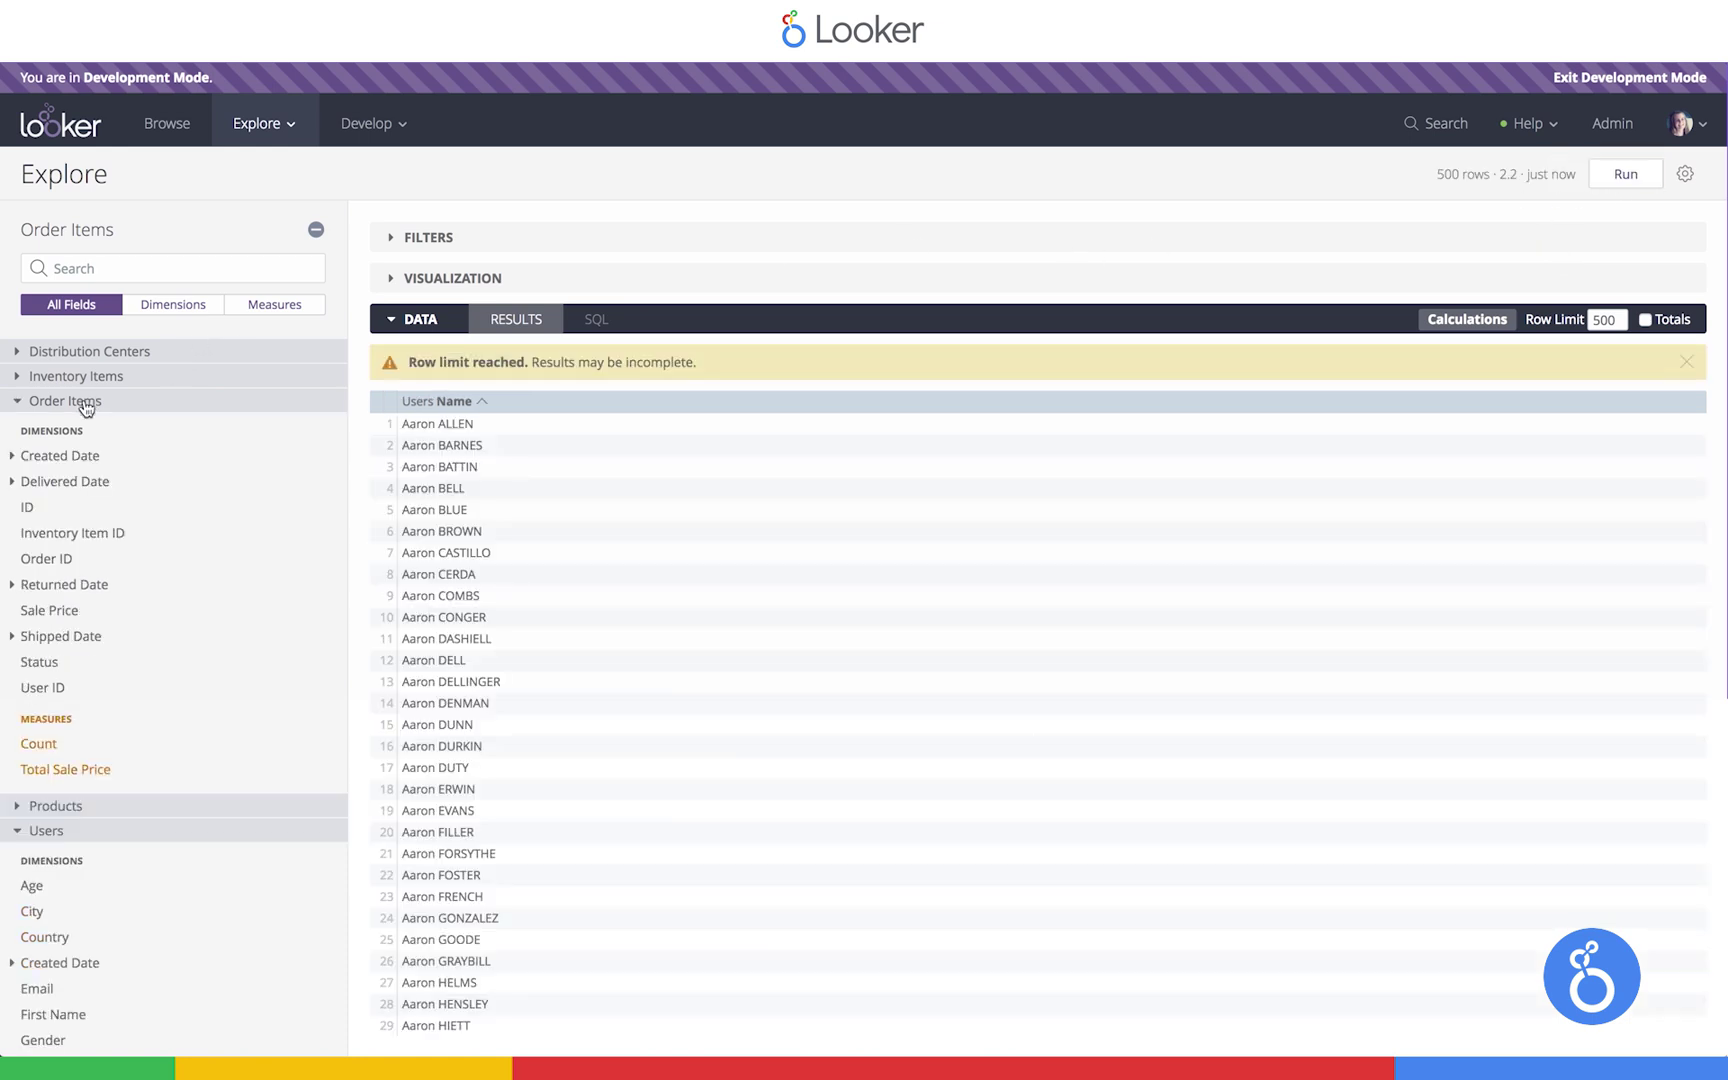
left_click(54, 771)
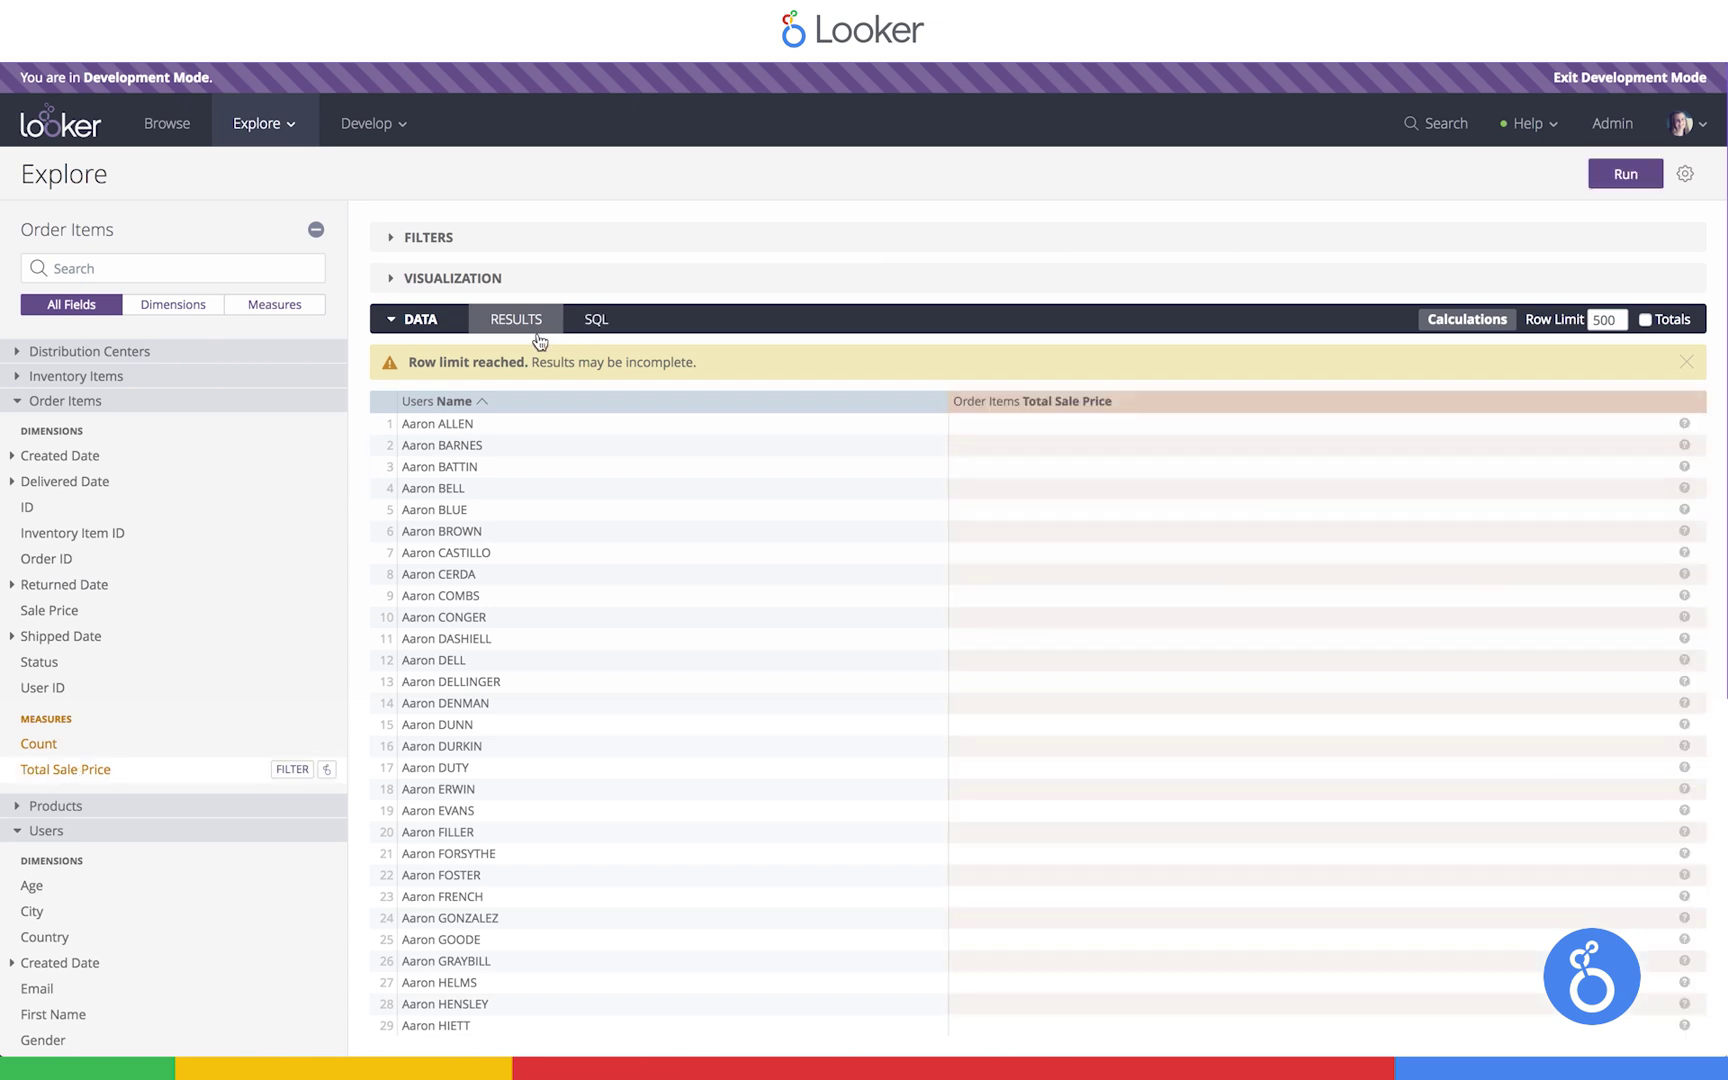
left_click(594, 321)
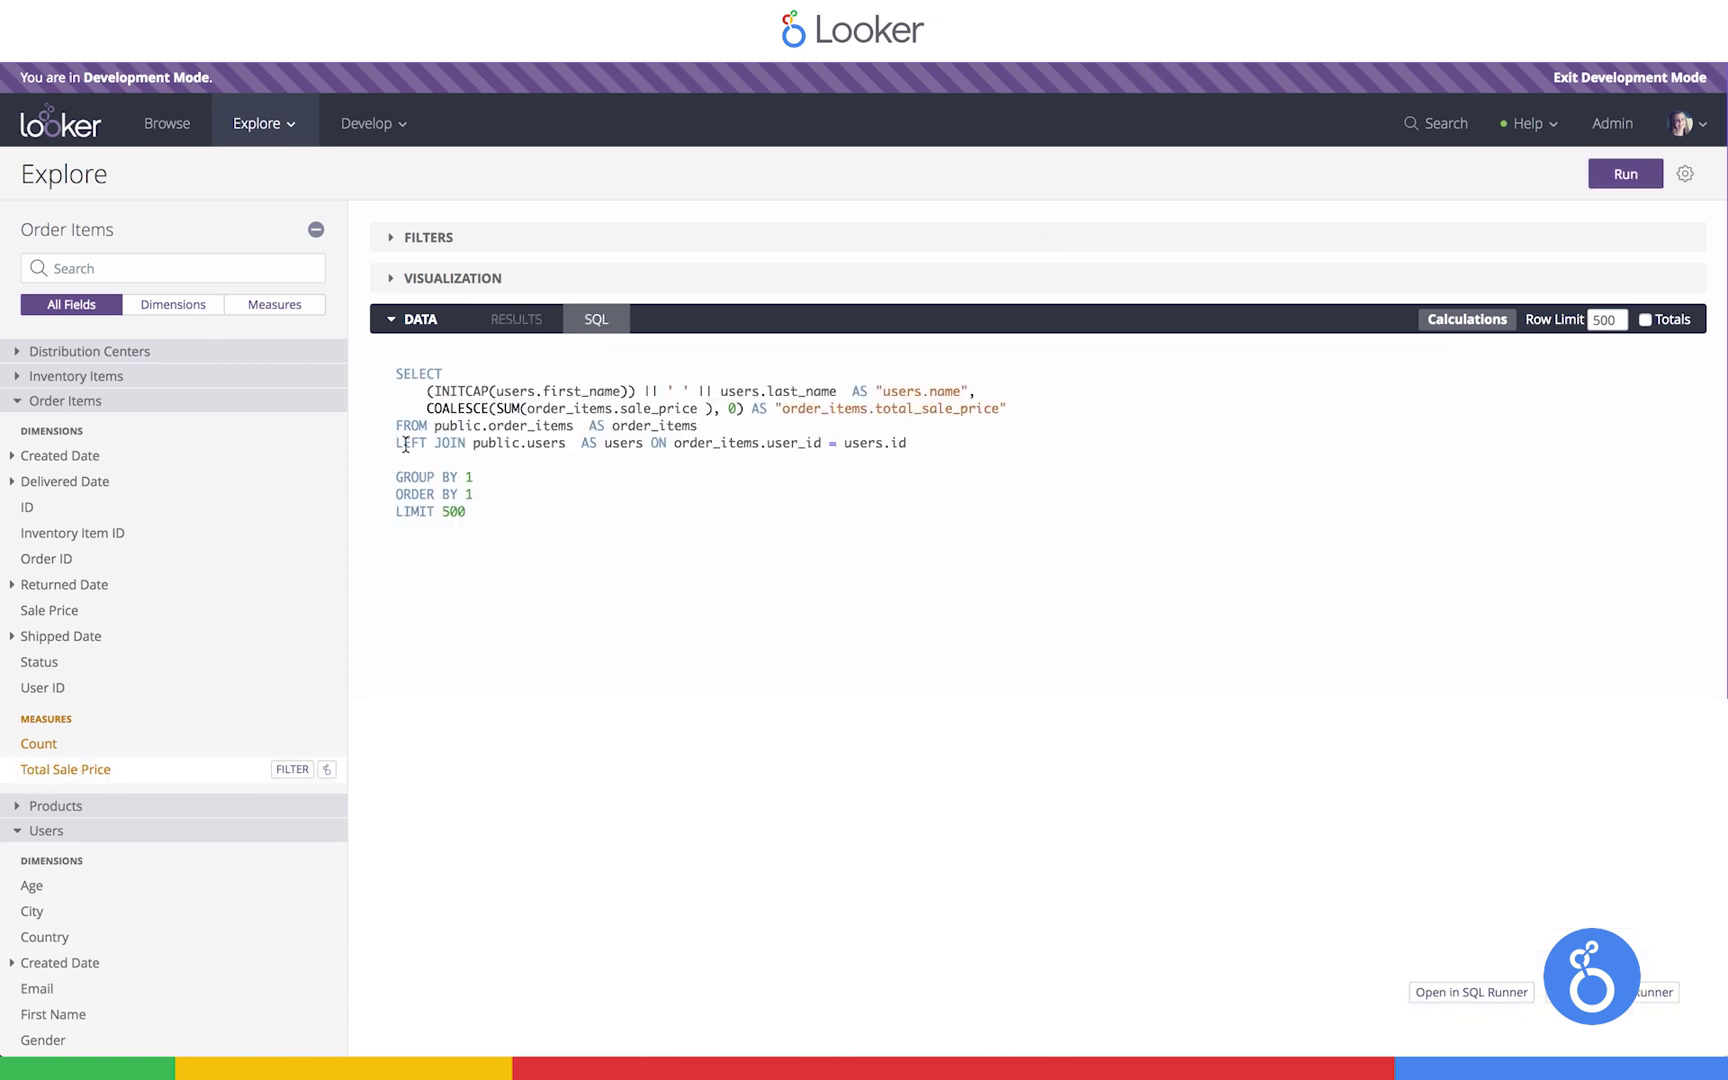
left_click_drag(395, 442, 1040, 449)
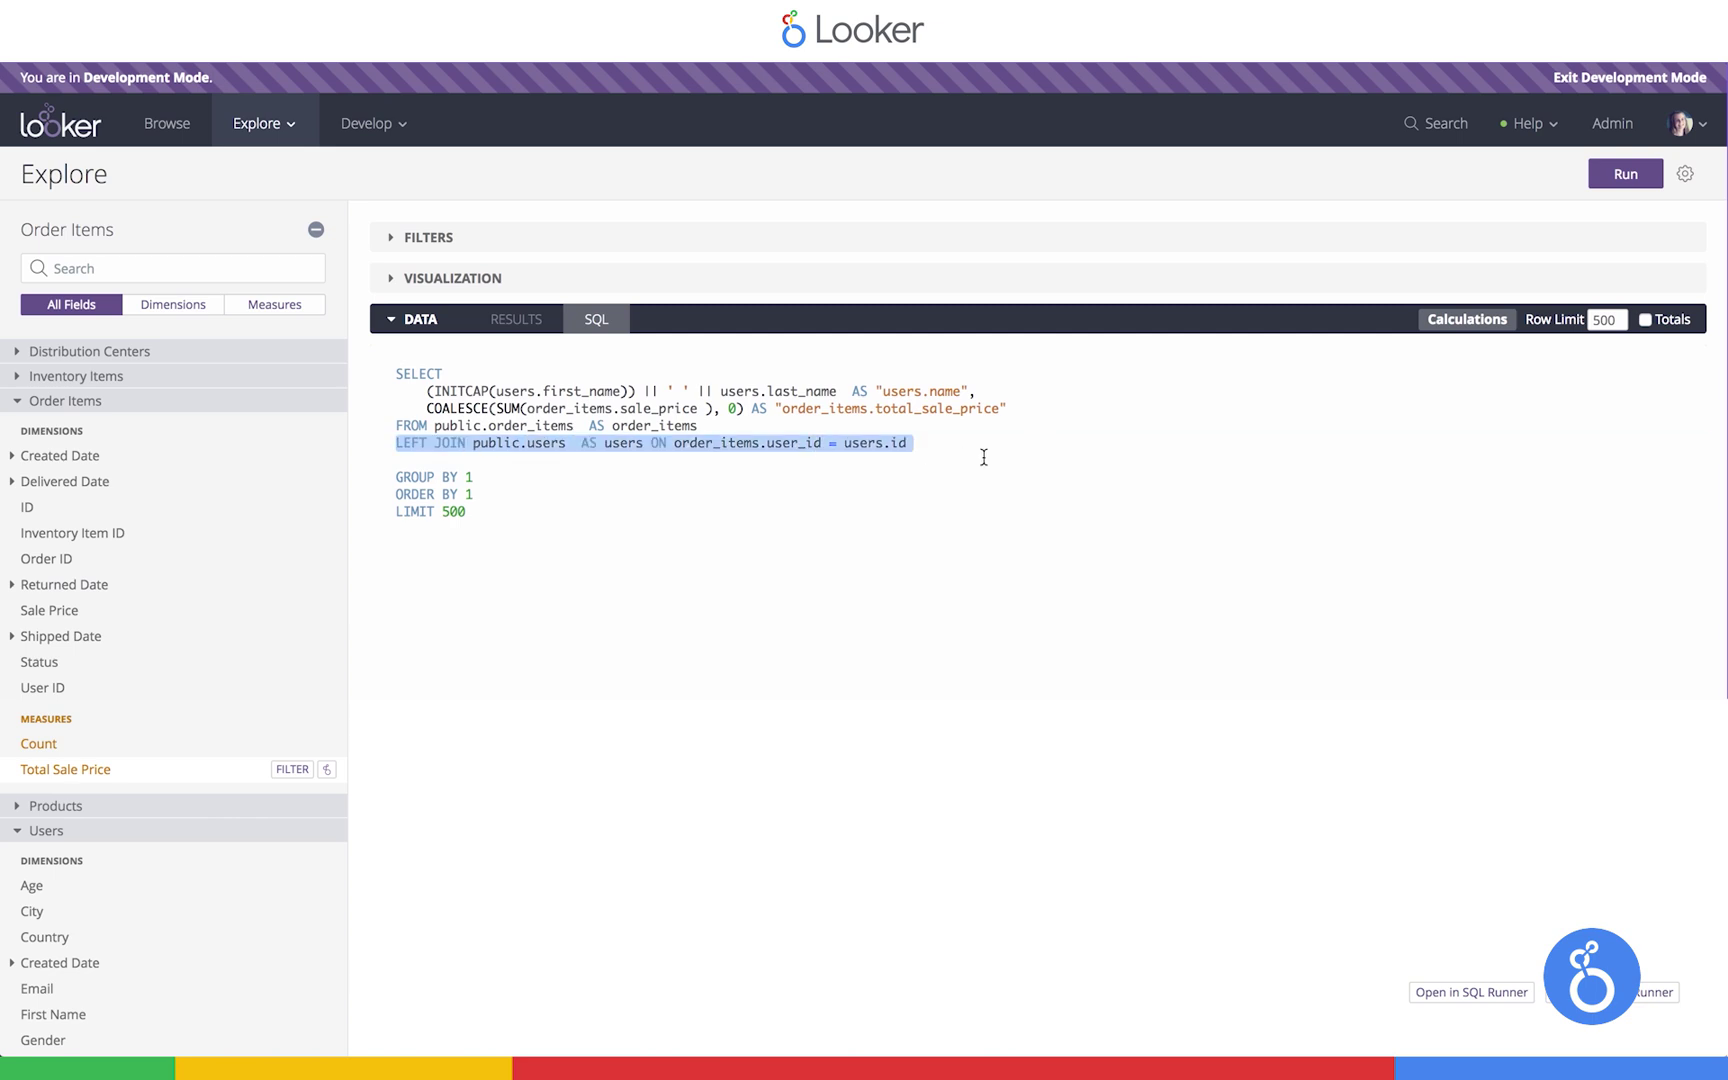
key("ctrl+Return")
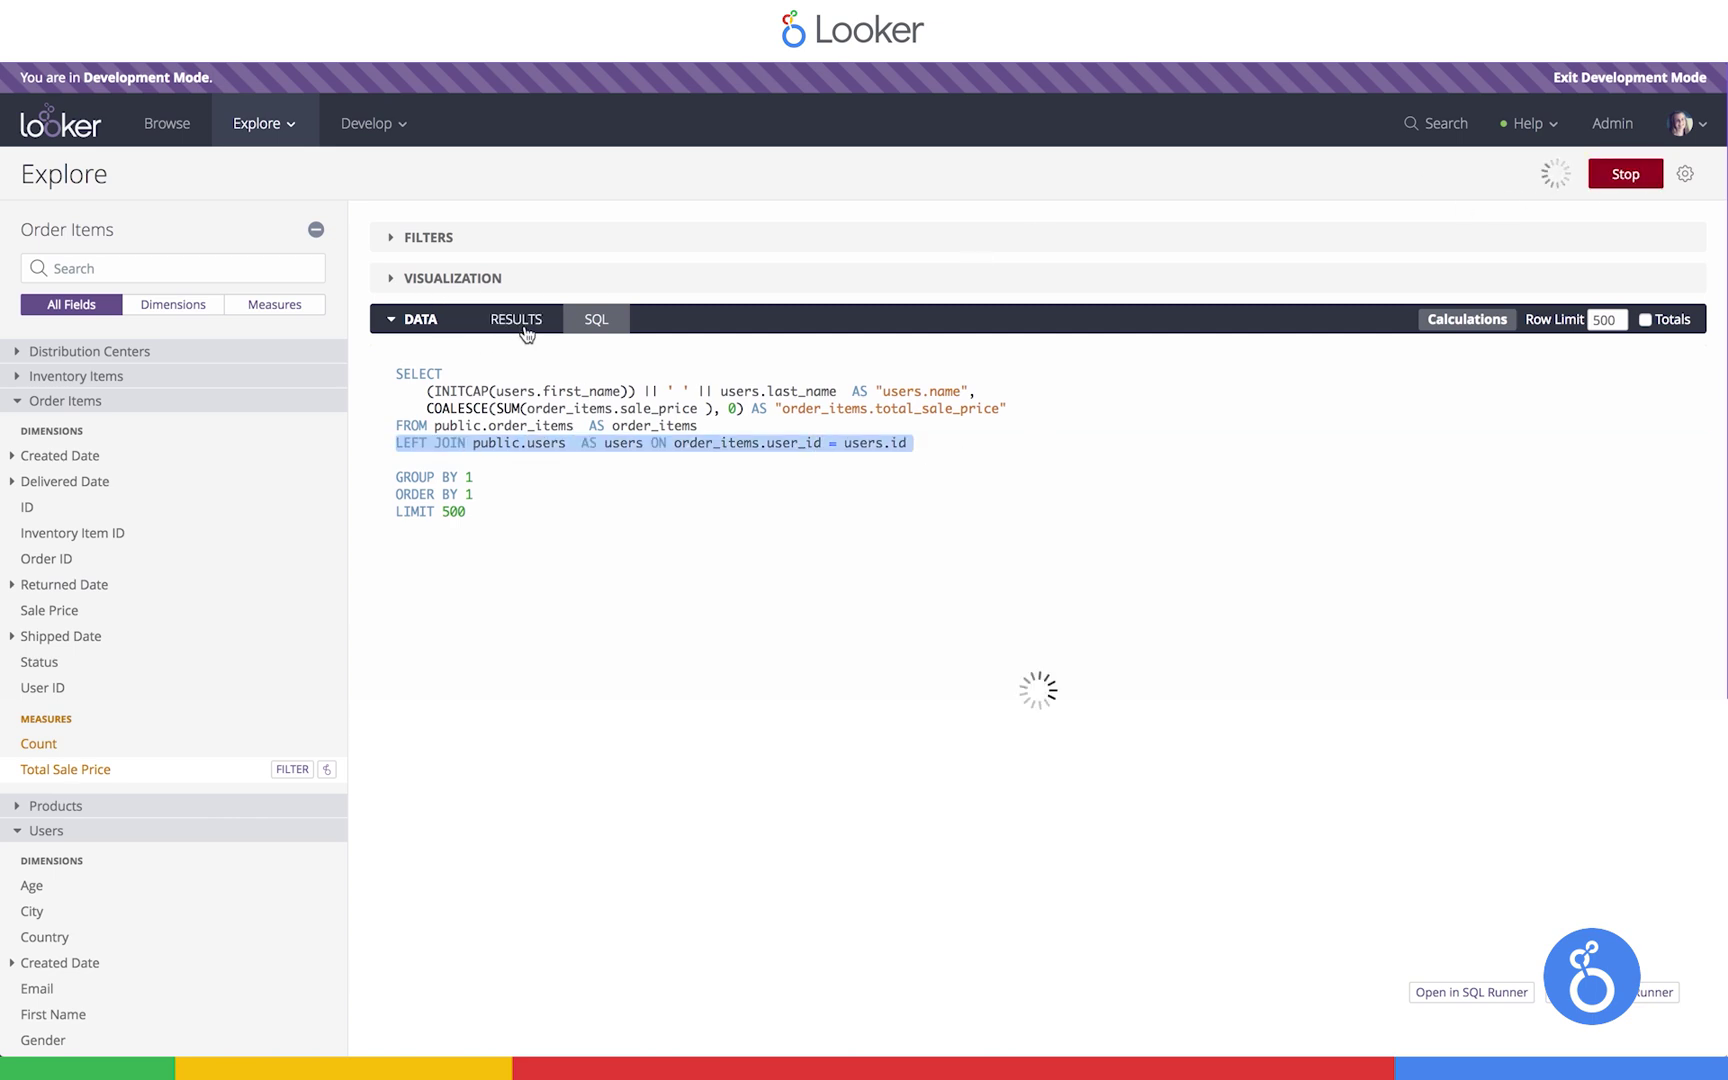
left_click(524, 328)
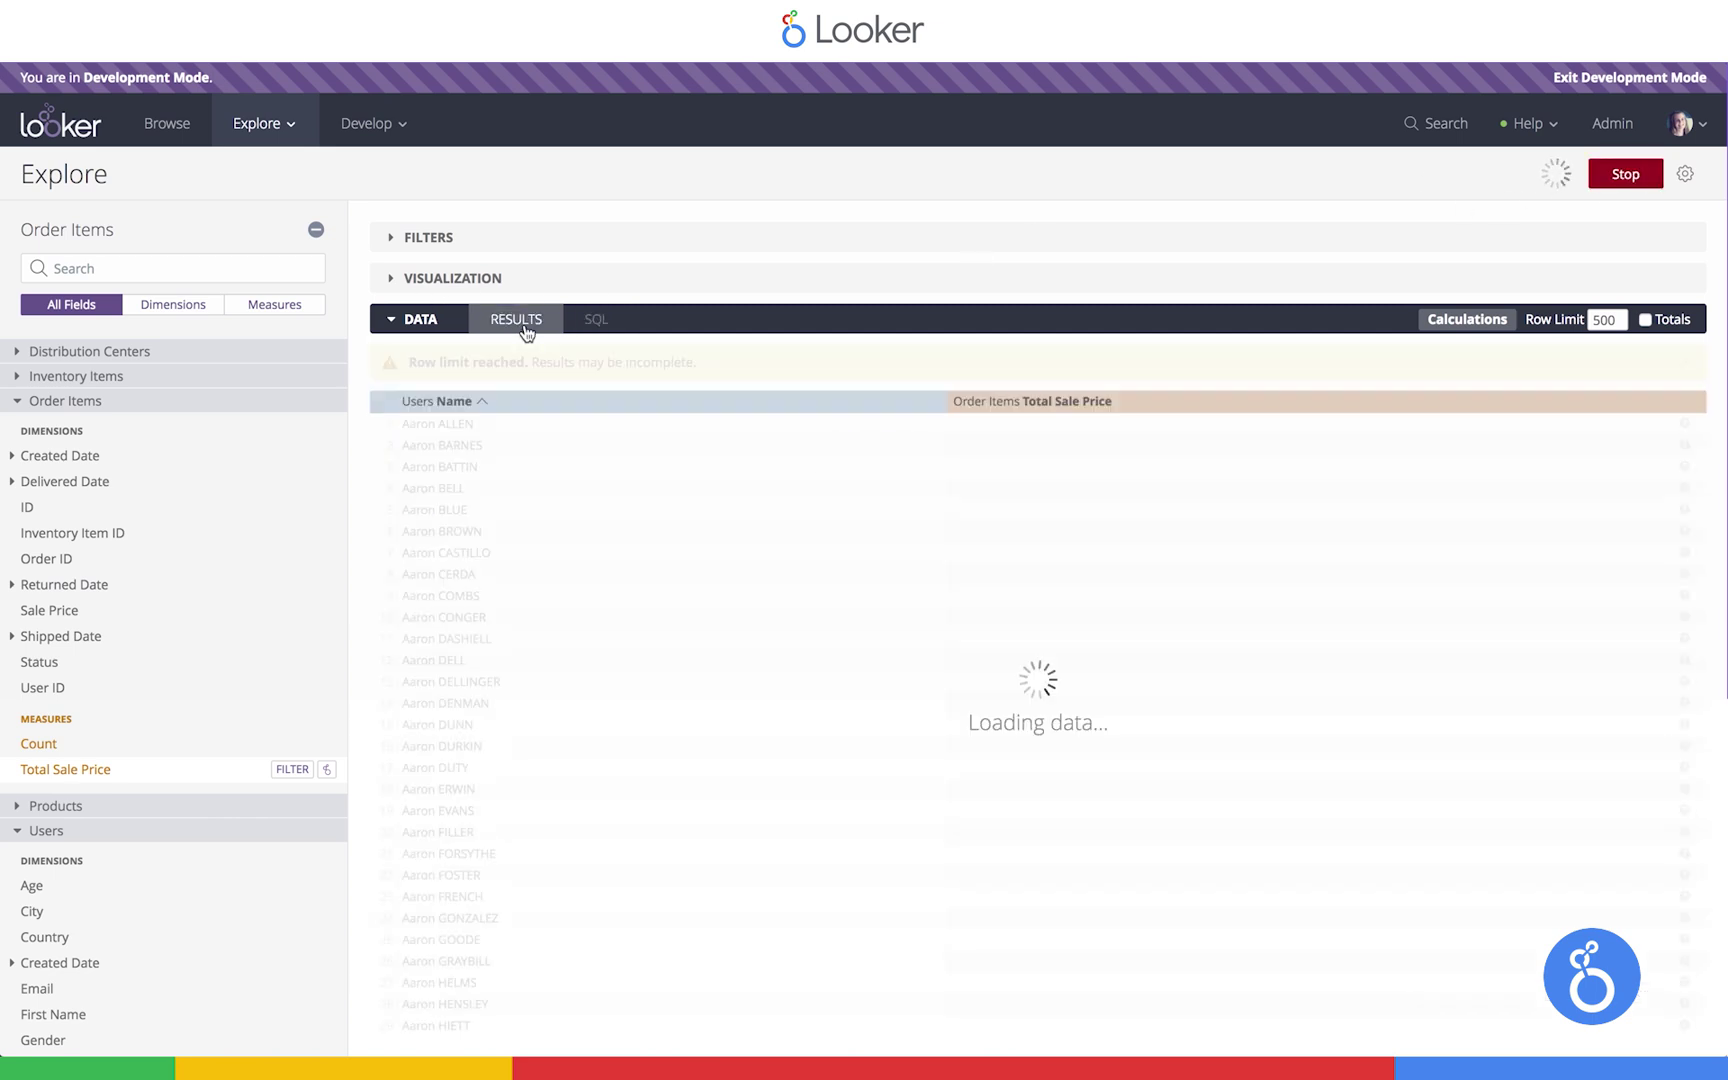
Sort by Total Sale Price descending and search the field list for 'users'
left_click(1082, 410)
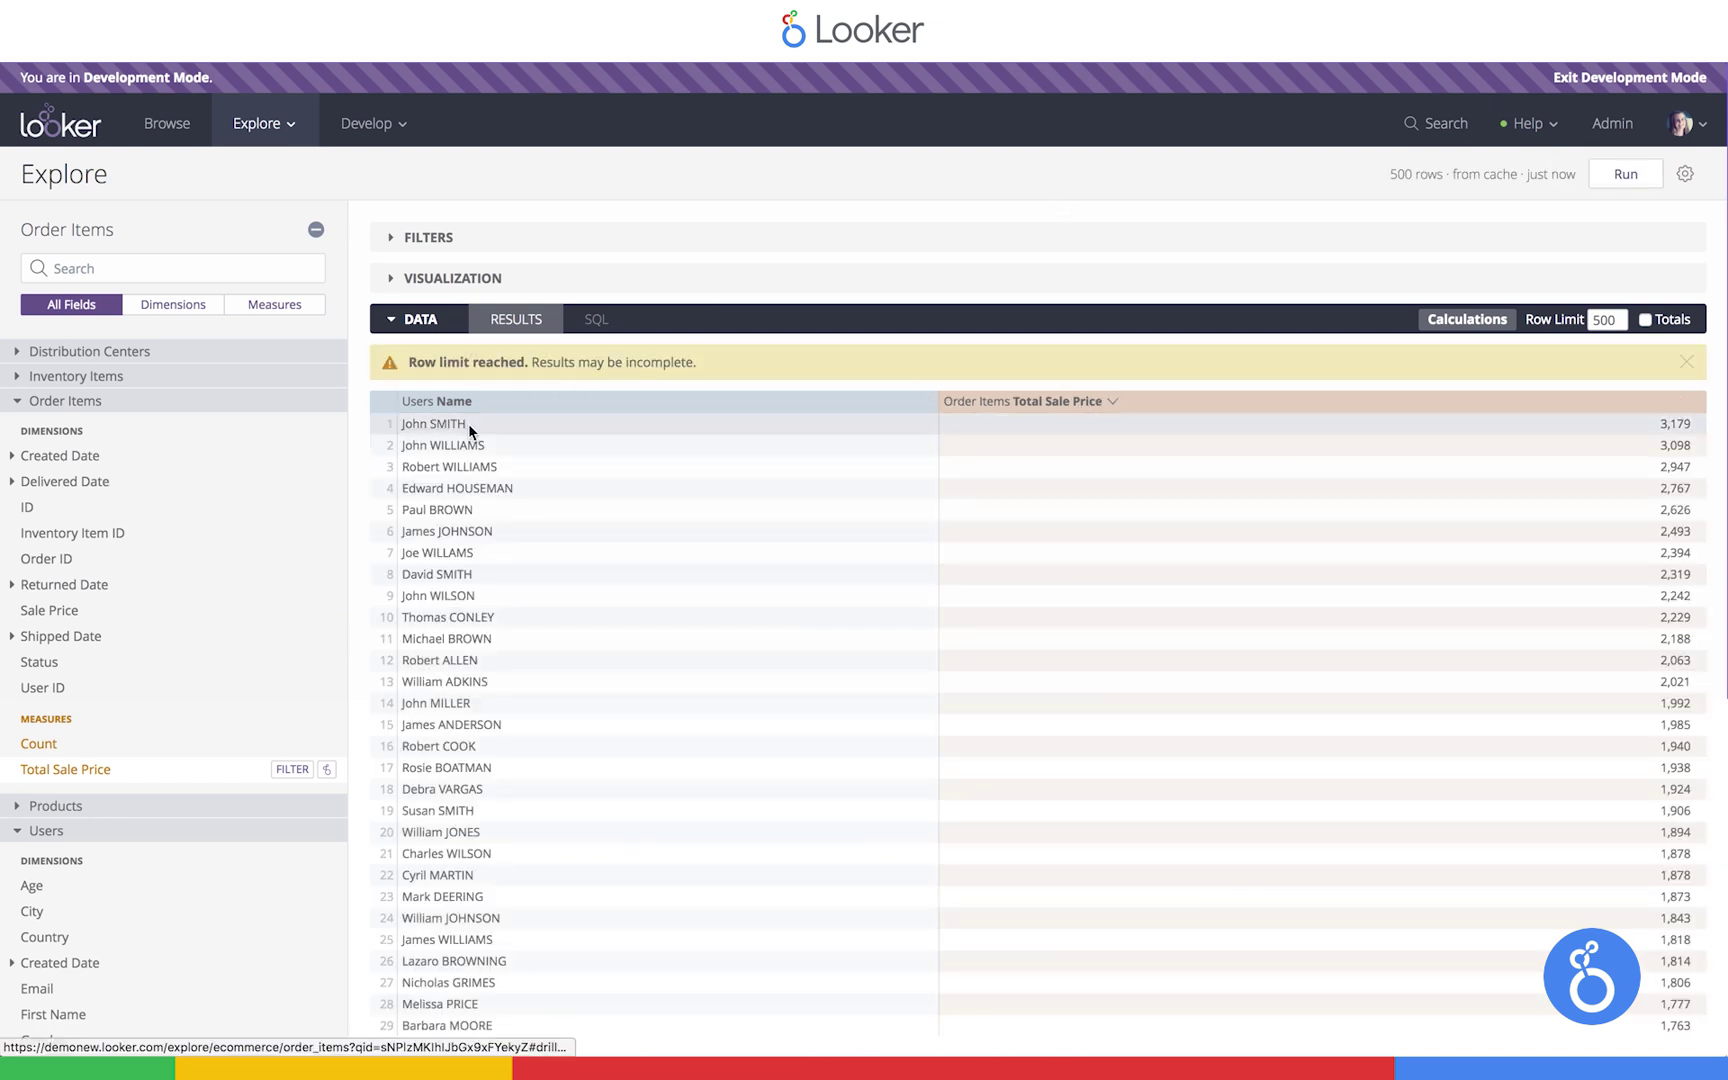
left_click(170, 267)
type("users")
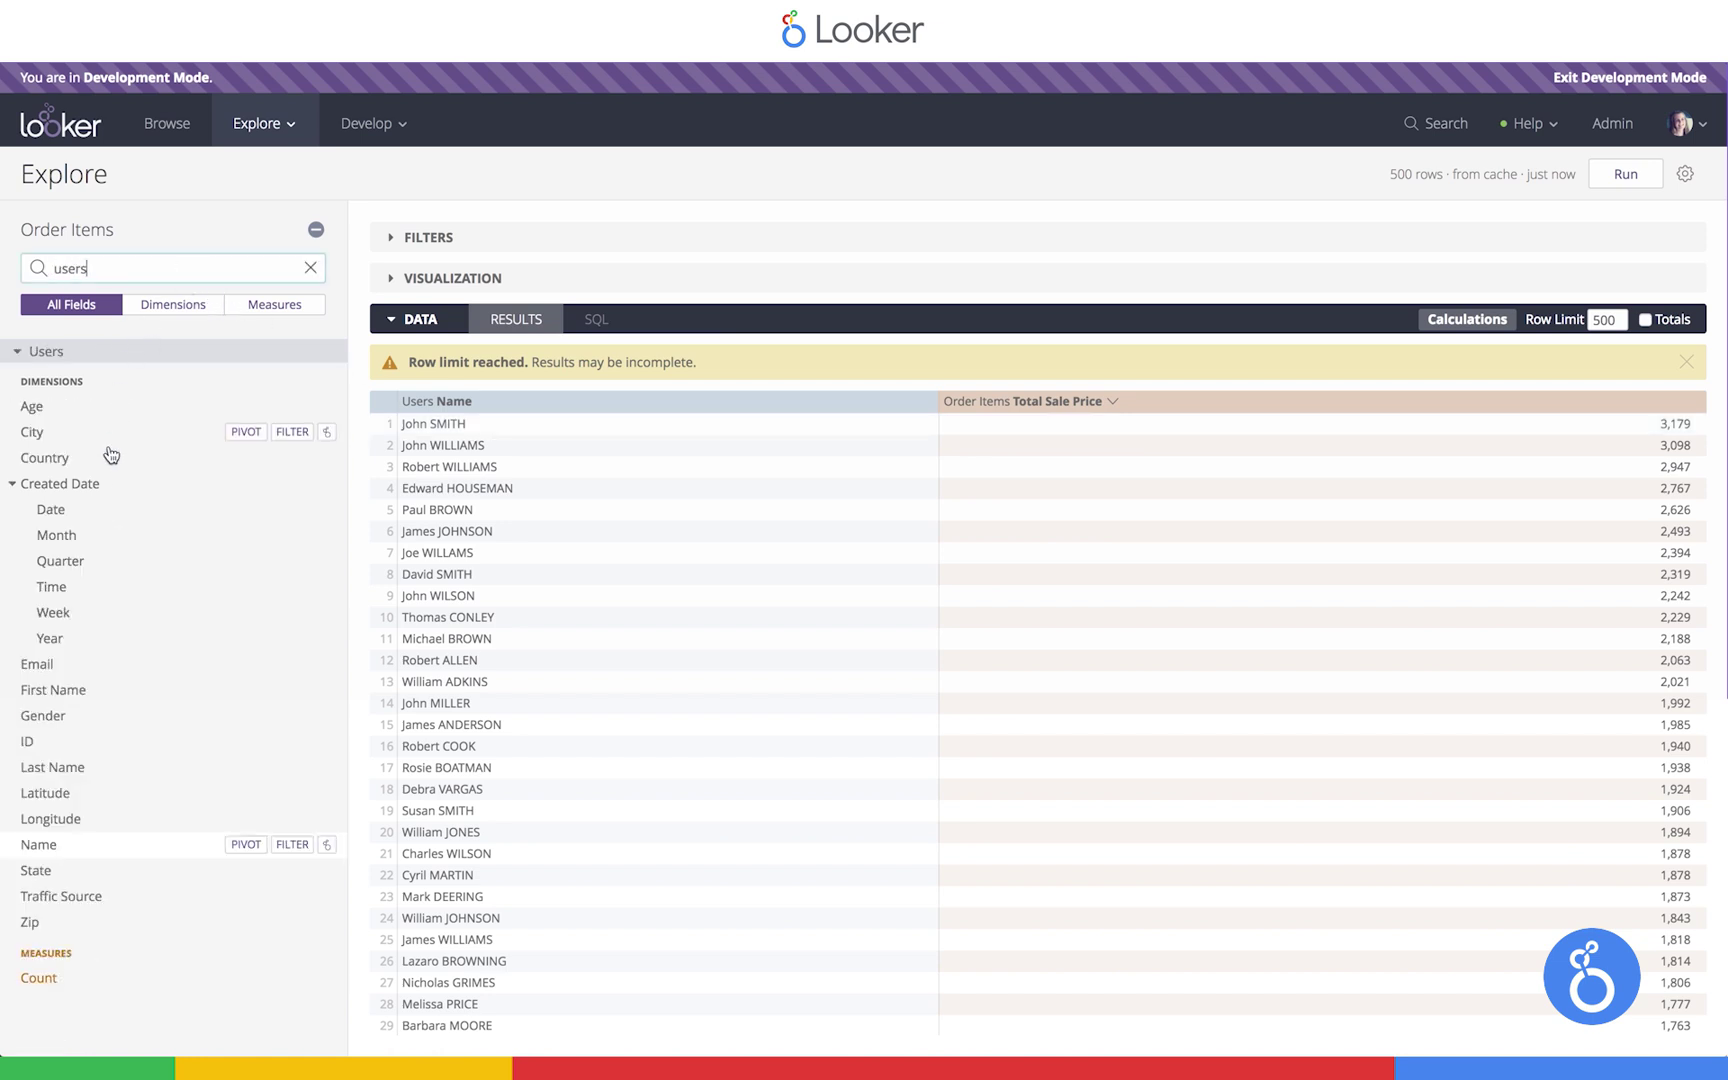
Add Users Count, then drill into one user's 2,767 sale total and close the details
left_click(54, 982)
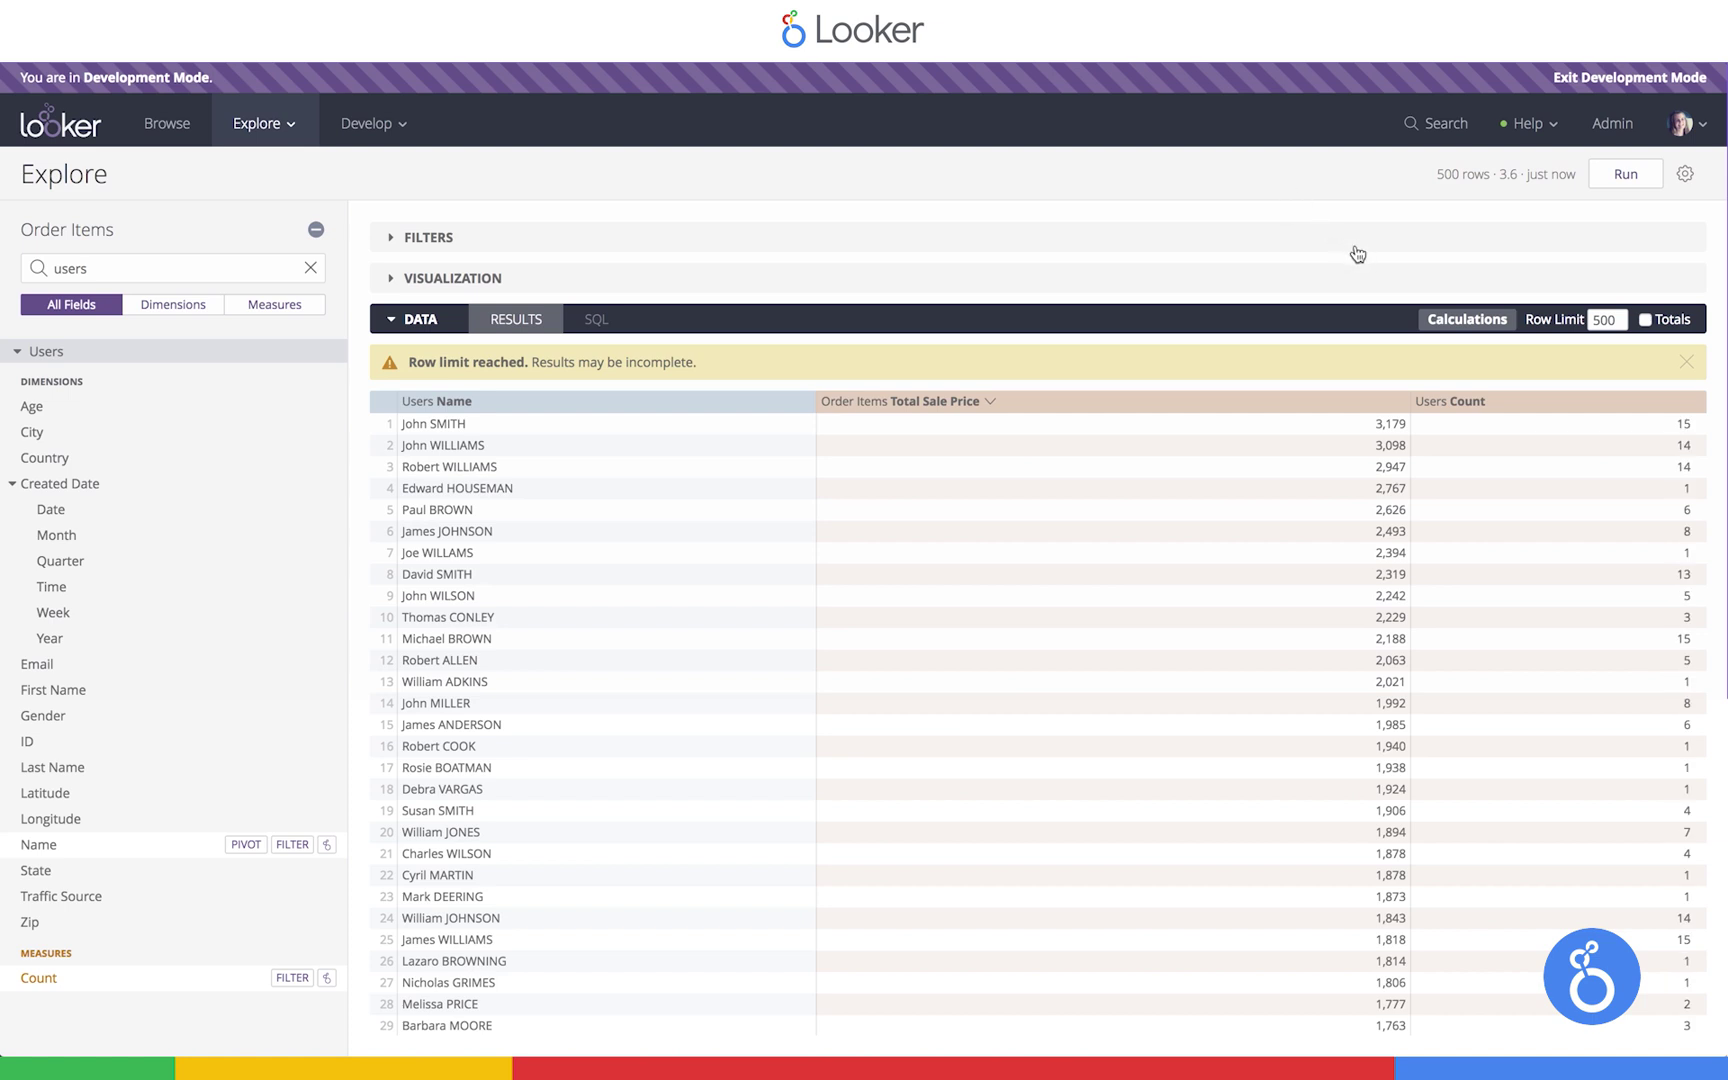
left_click(1390, 490)
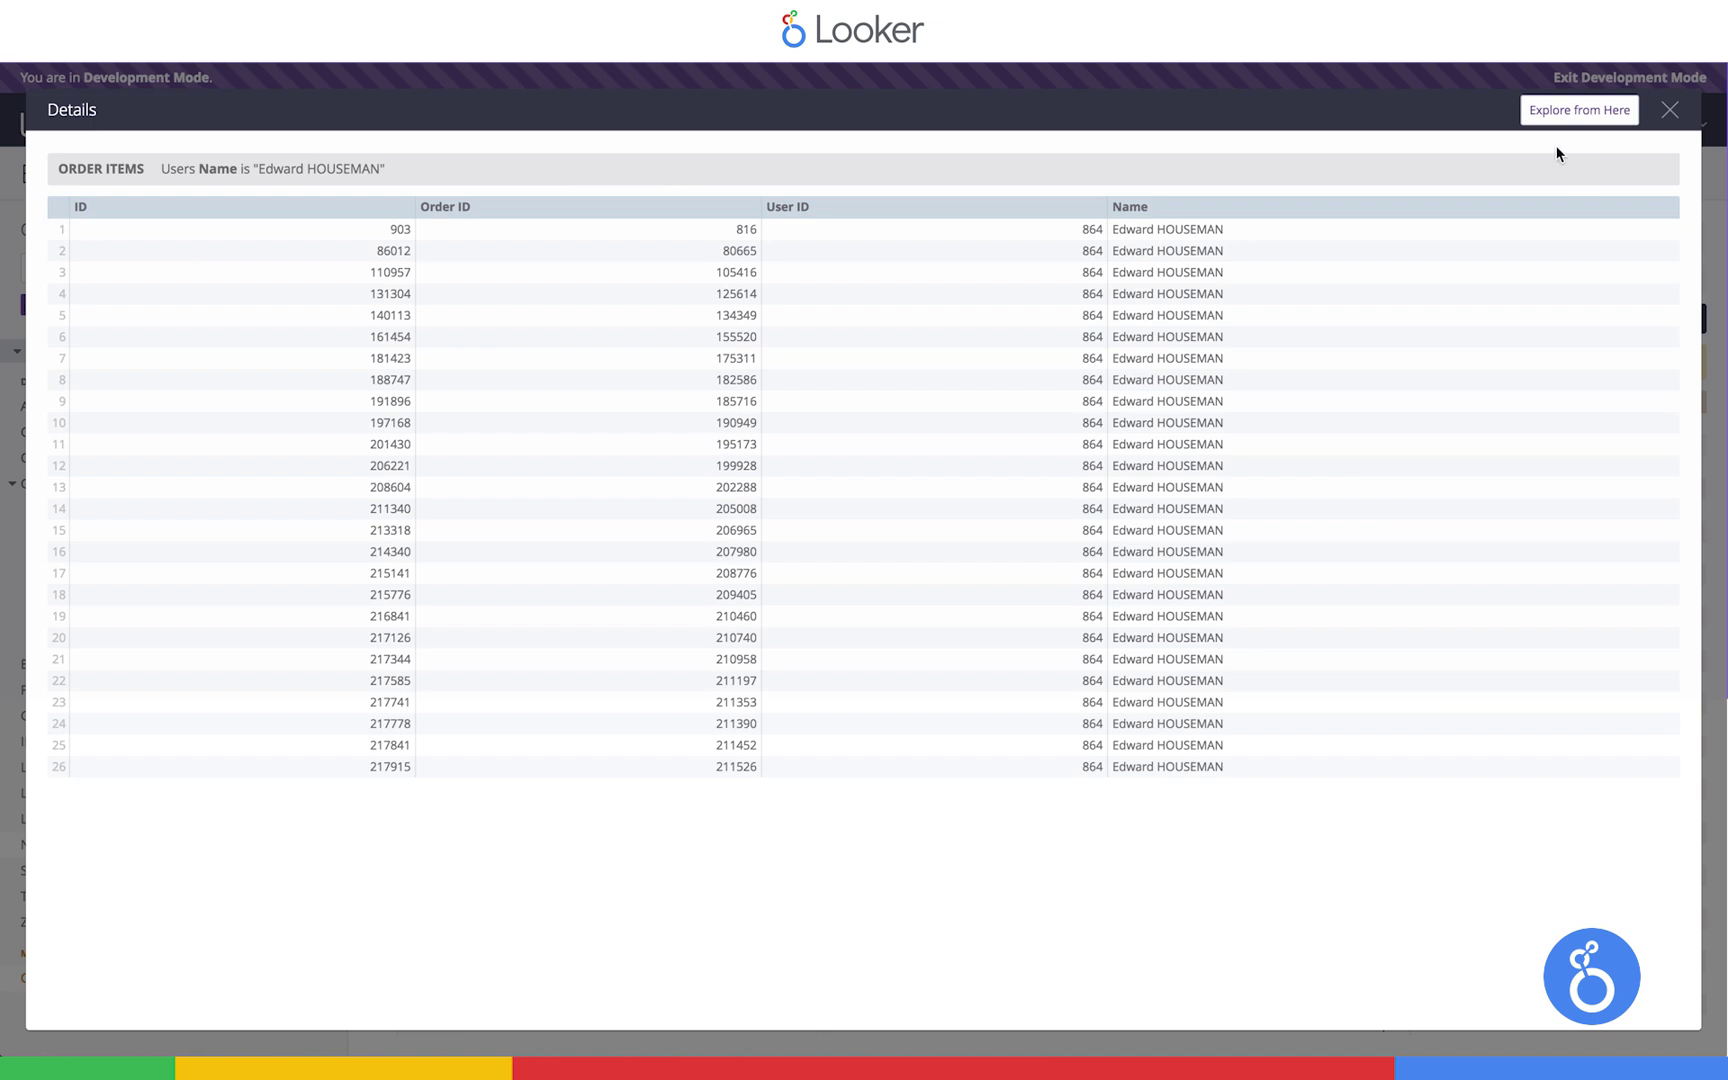
left_click(1669, 110)
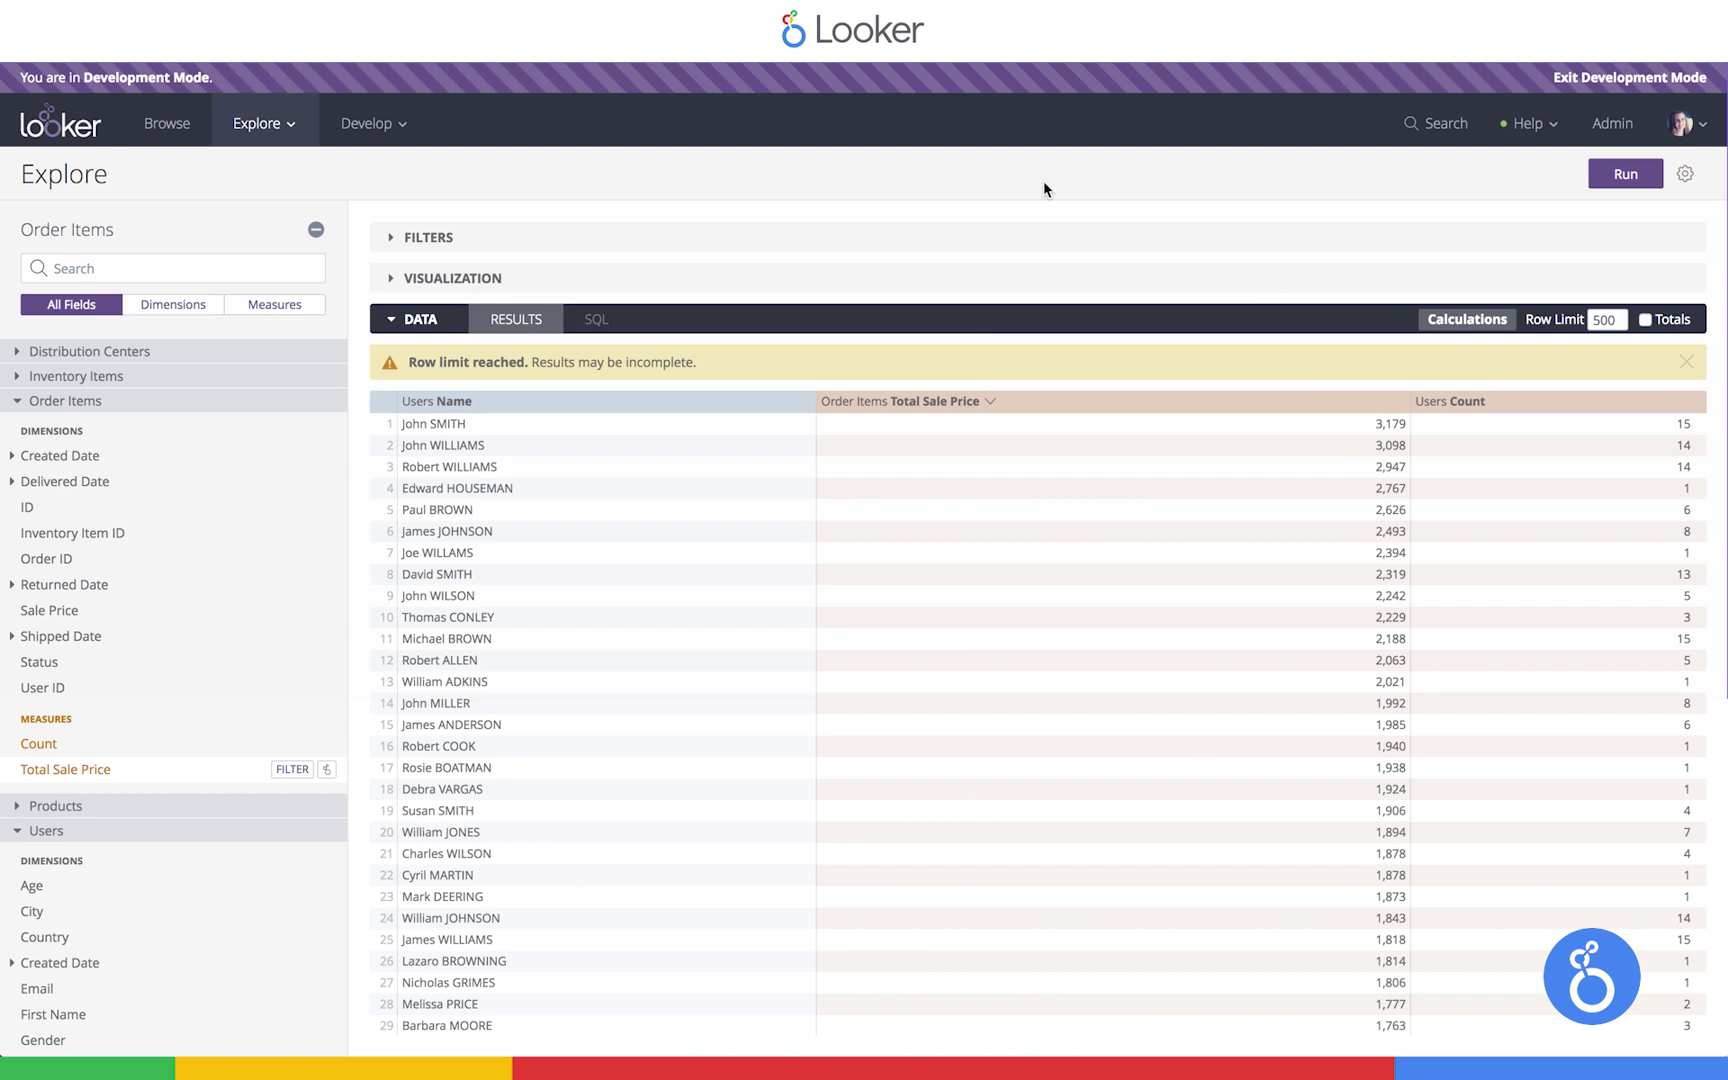
Filter the query to orders created in the past 7 days
left_click(45, 455)
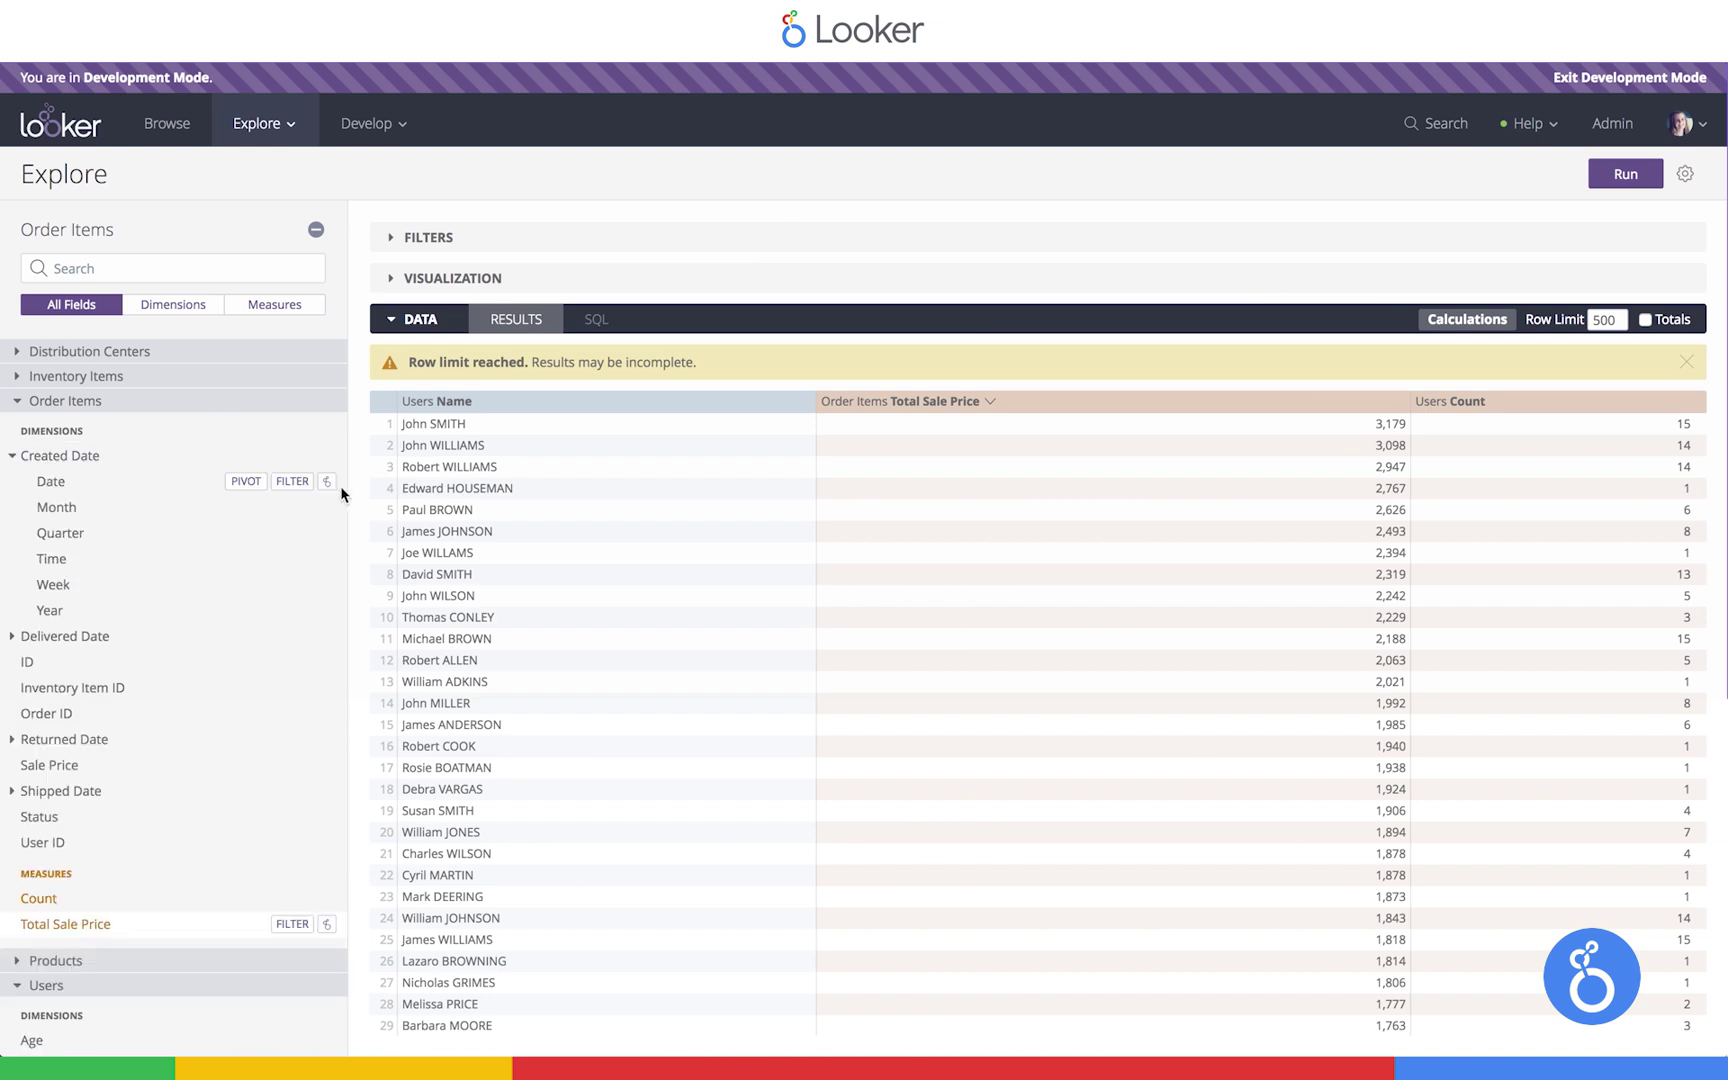
left_click(295, 481)
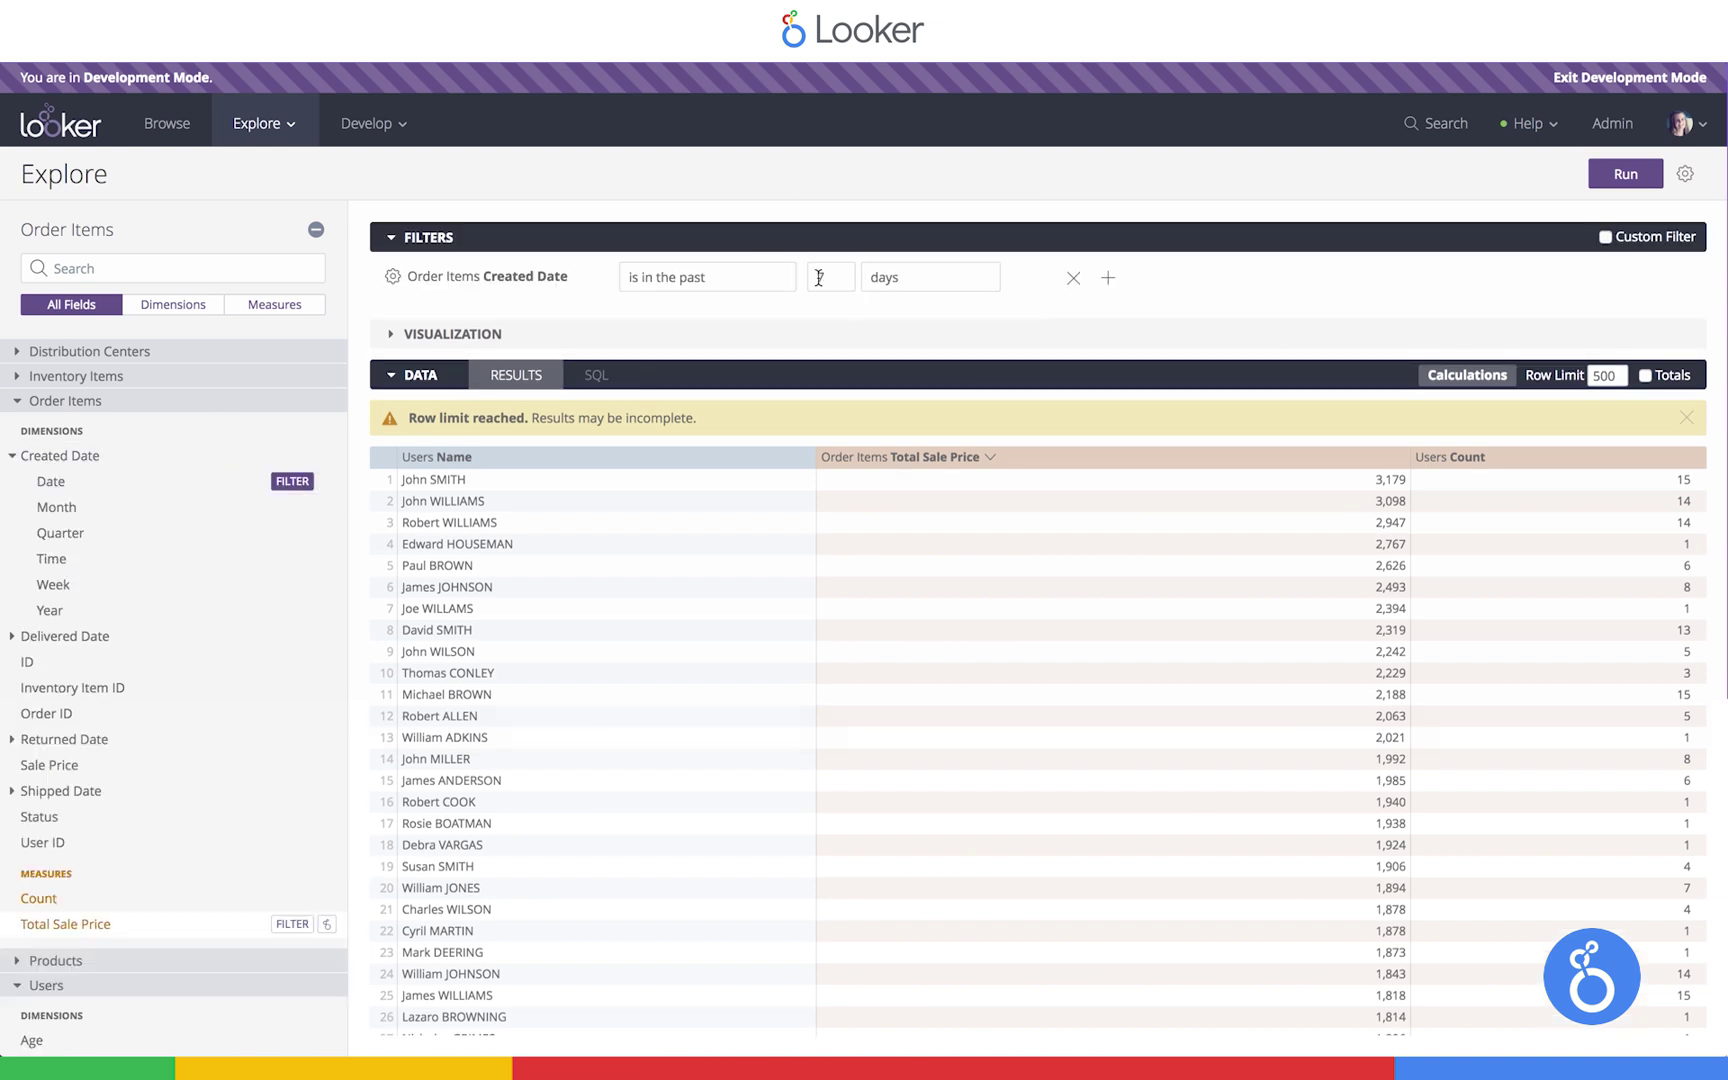
left_click(819, 278)
type("7")
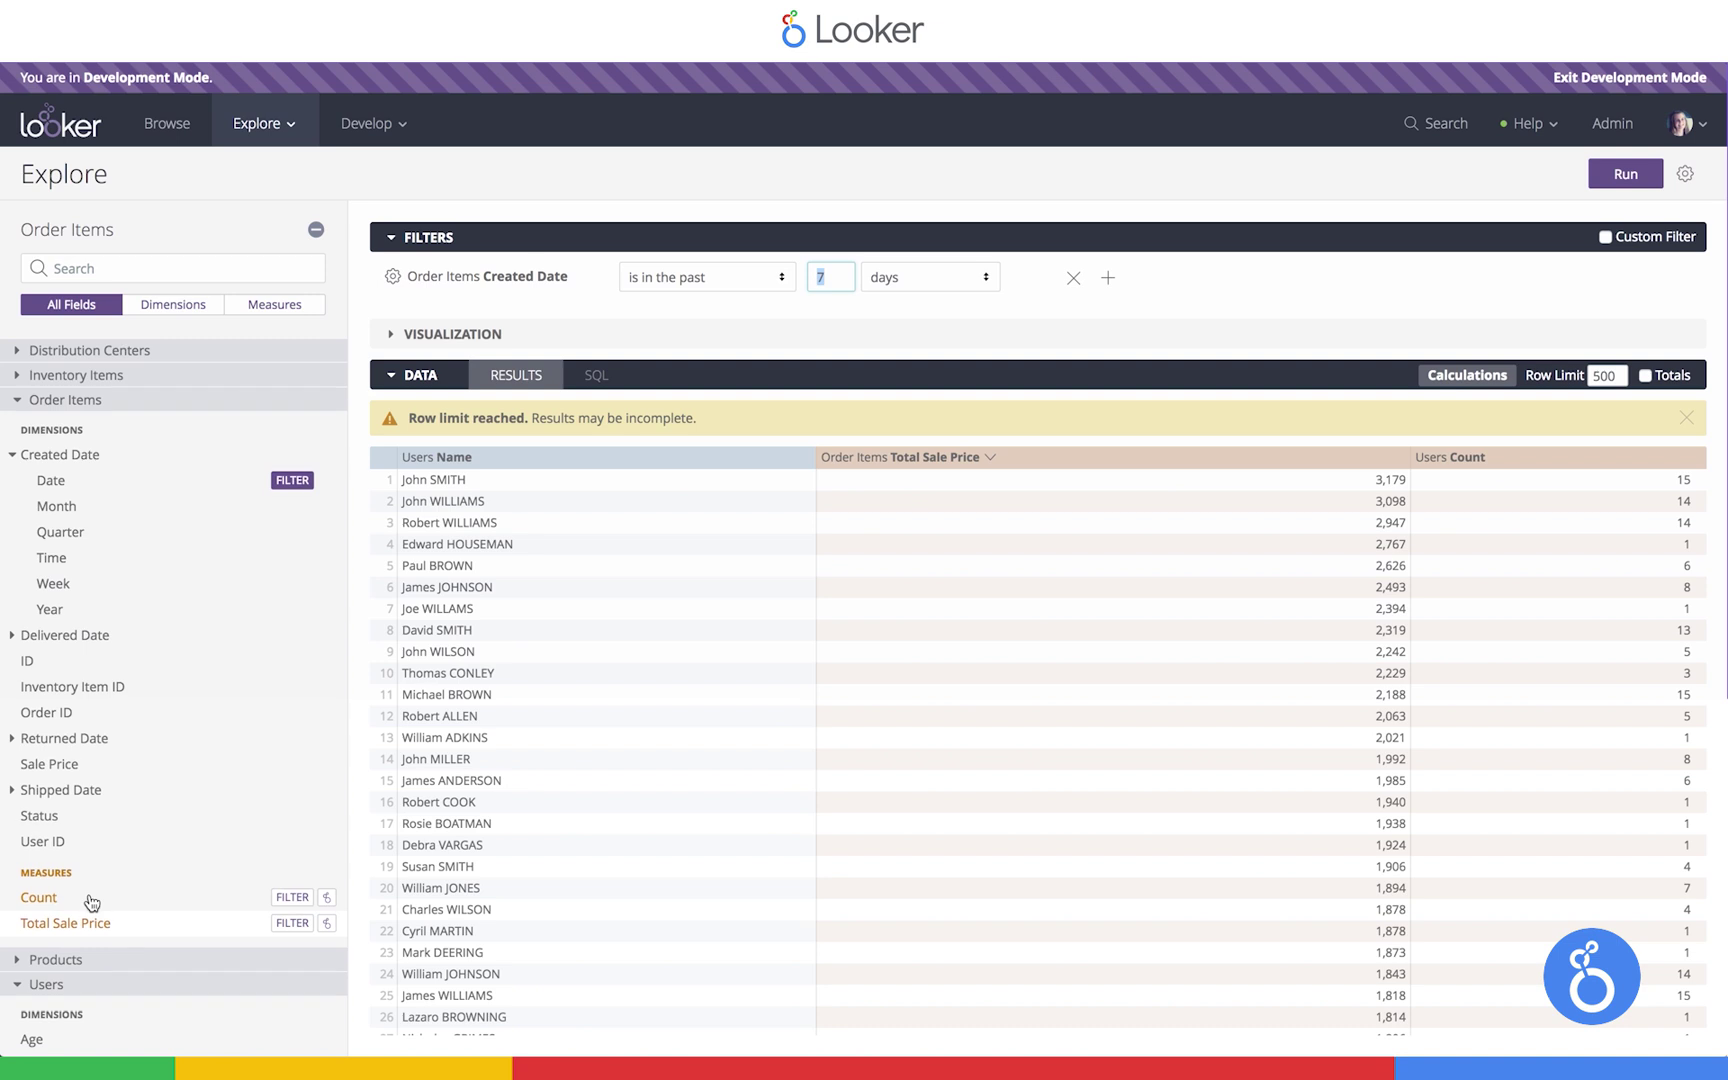
scroll(40, 600, "down", 5)
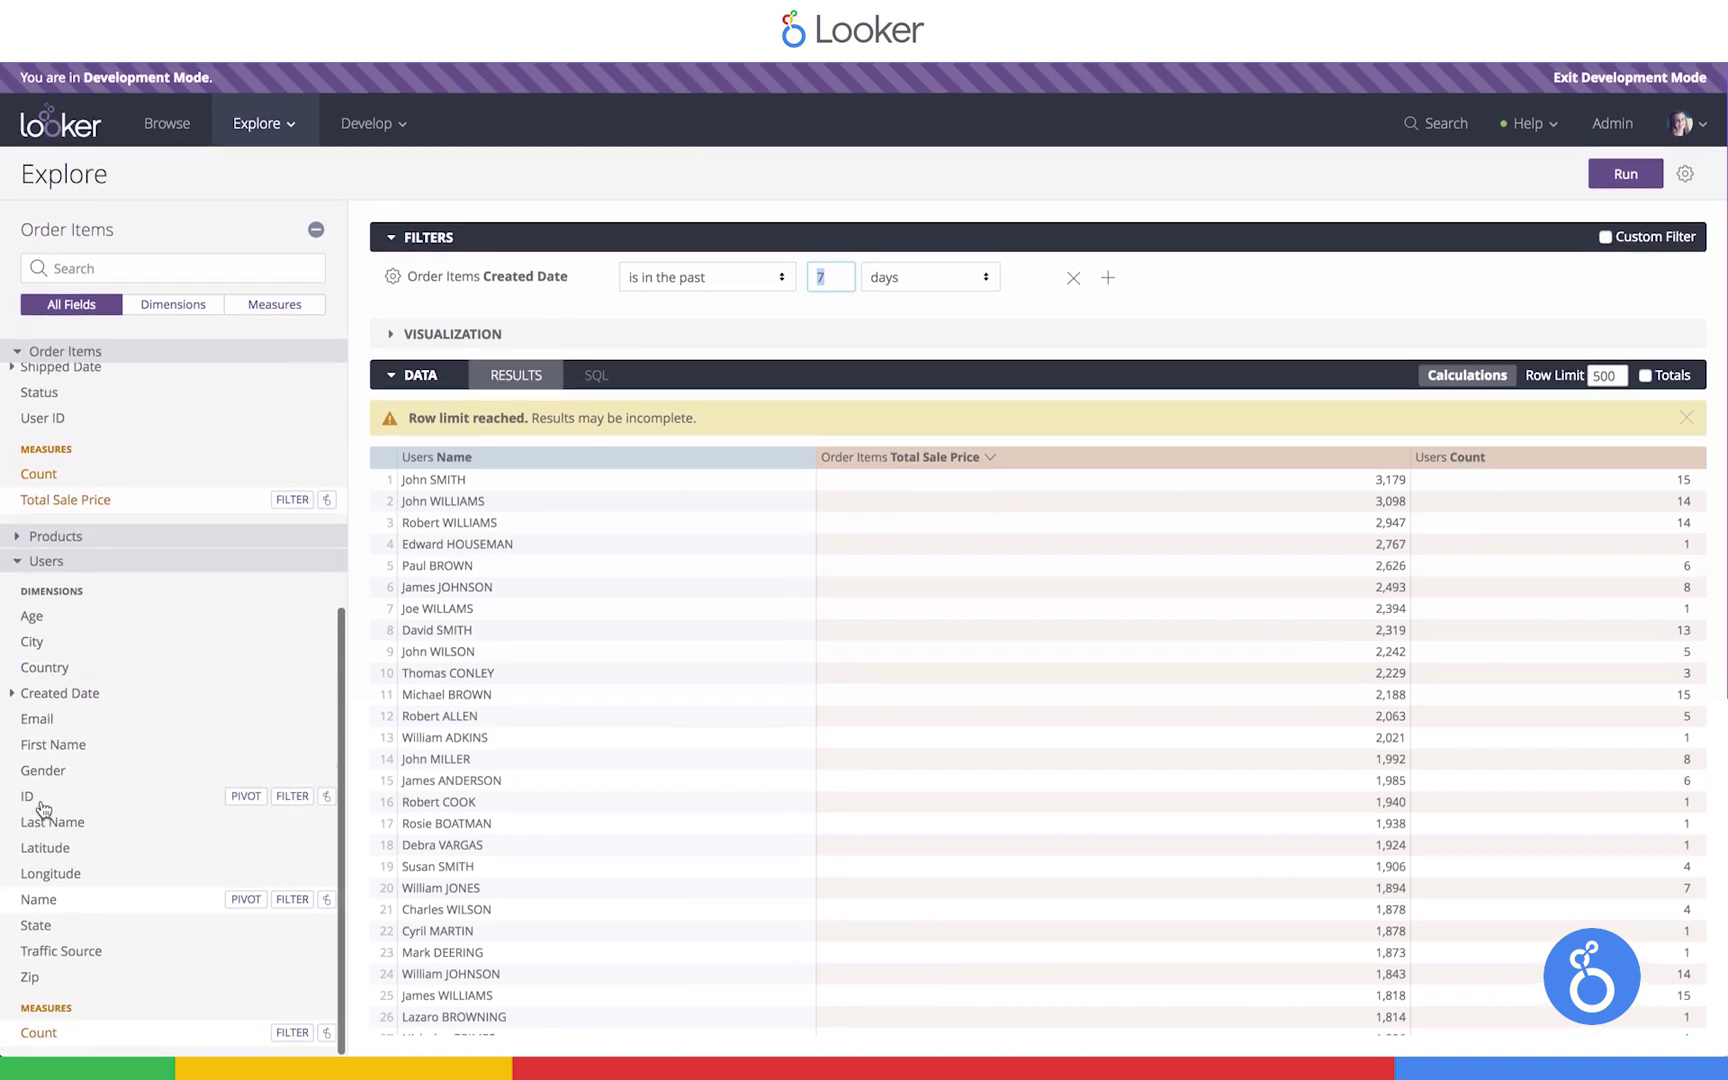
Add the Users ID dimension, hide it from the visualization, and rerun the query
left_click(35, 797)
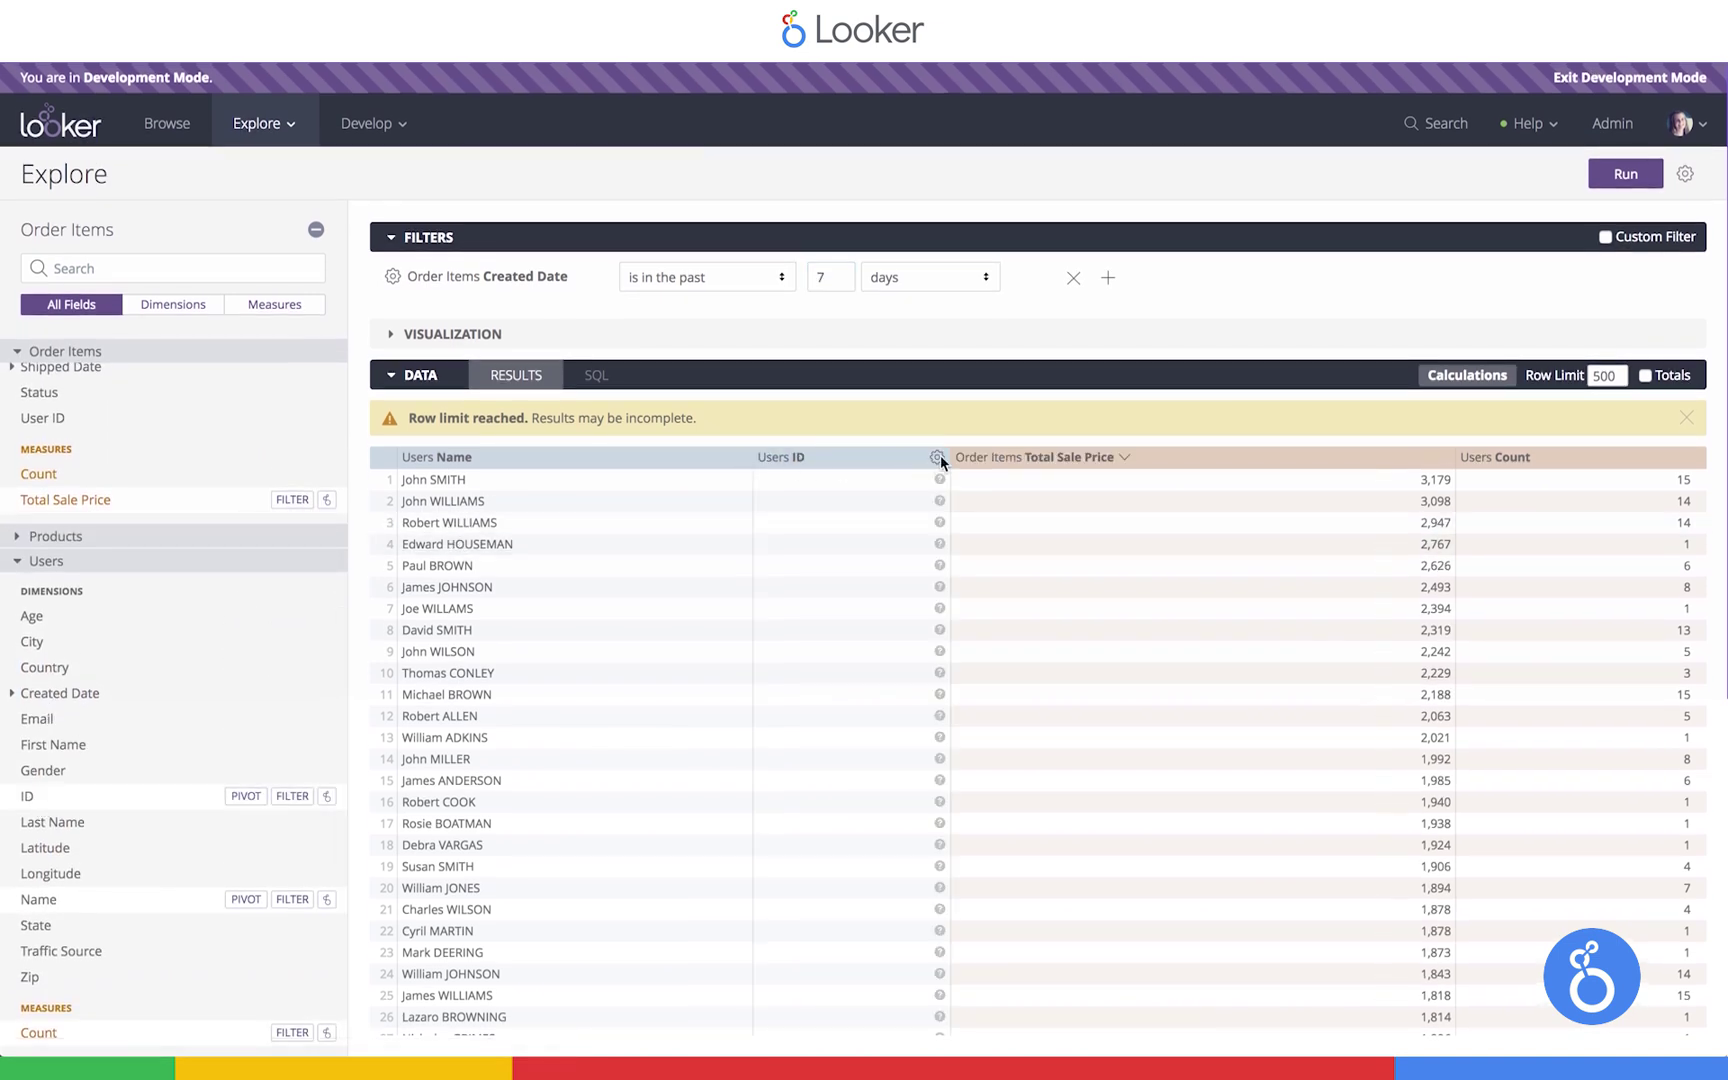
left_click(937, 458)
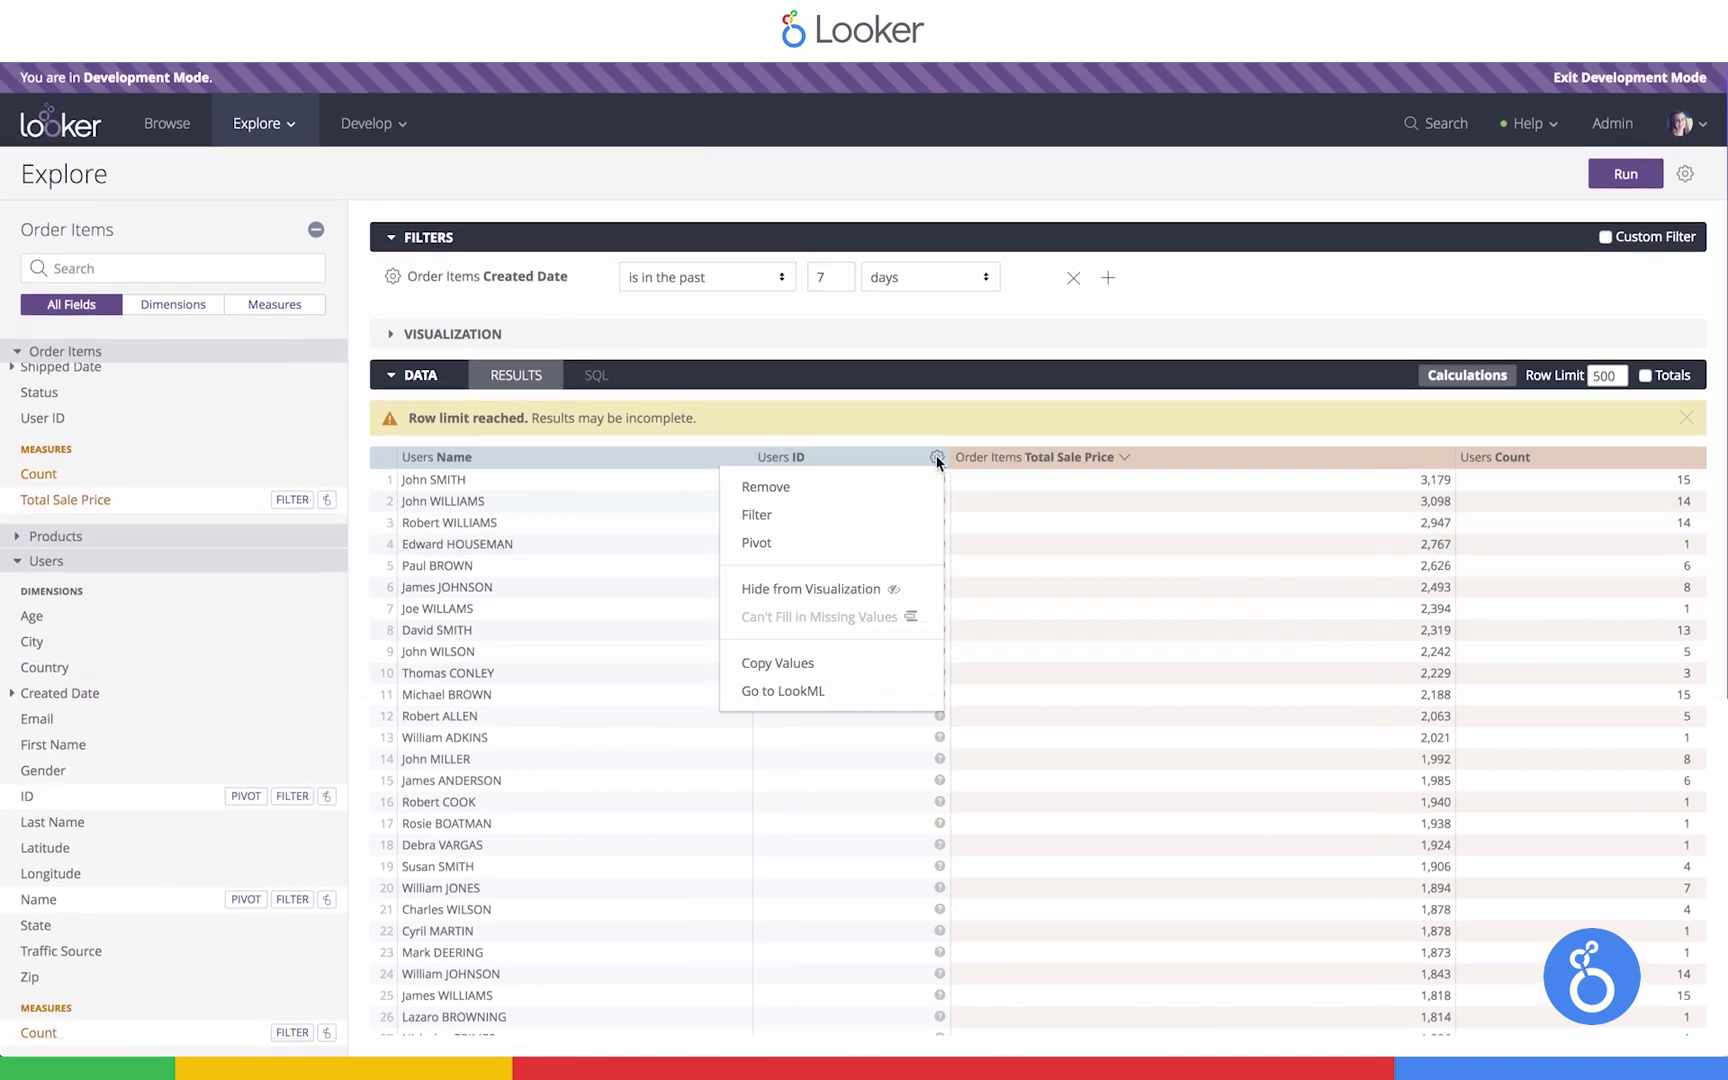
left_click(824, 598)
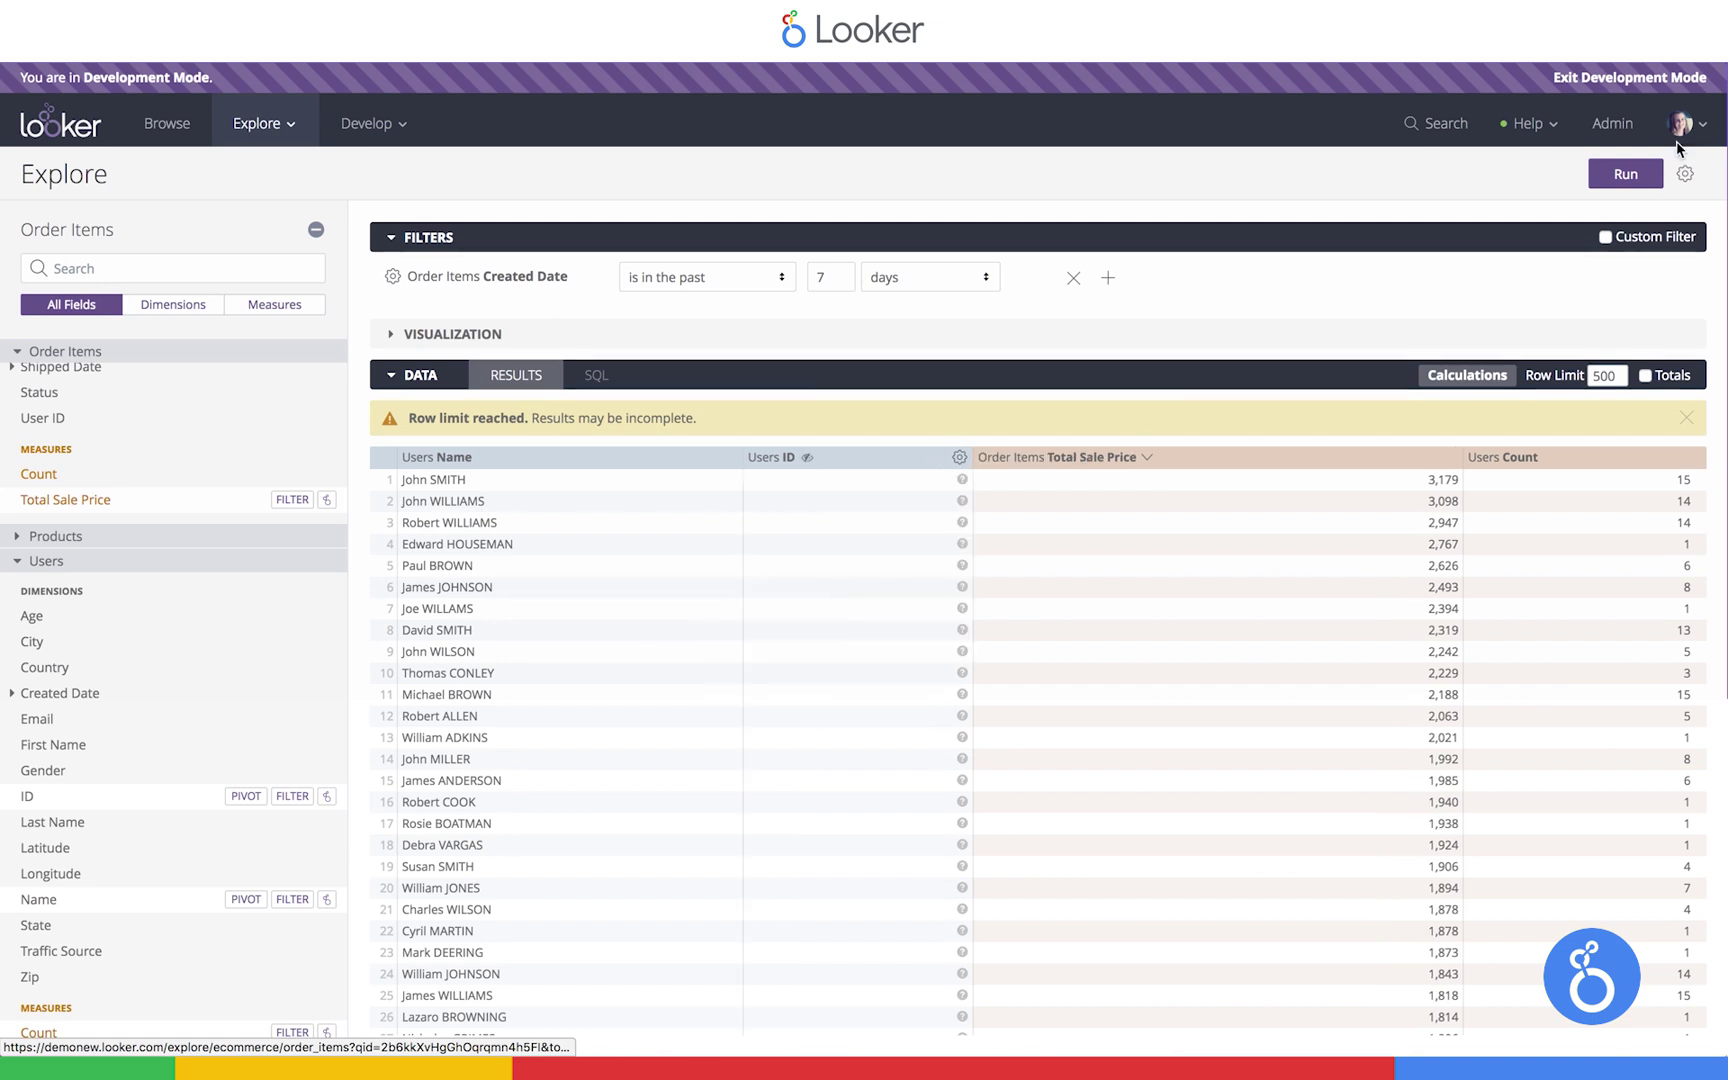
left_click(1625, 174)
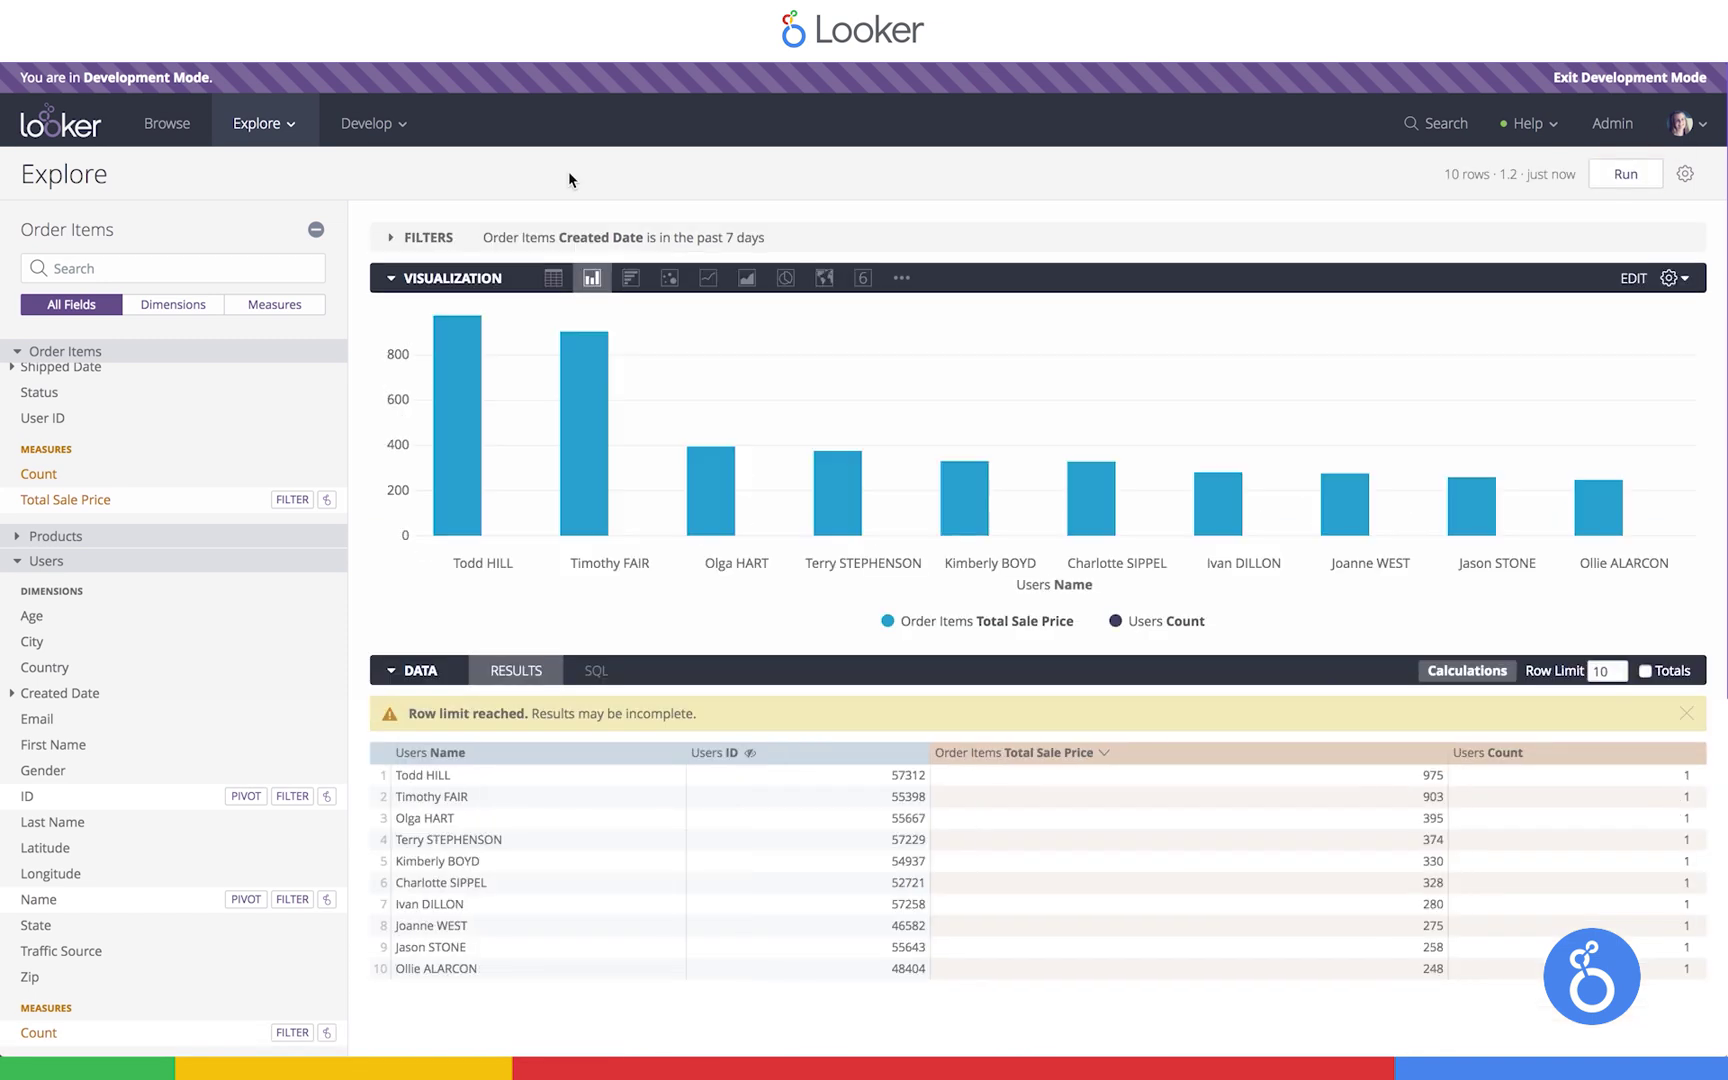
Hide the Users Count series so only Total Sale Price columns show
left_click(1672, 280)
left_click(1676, 307)
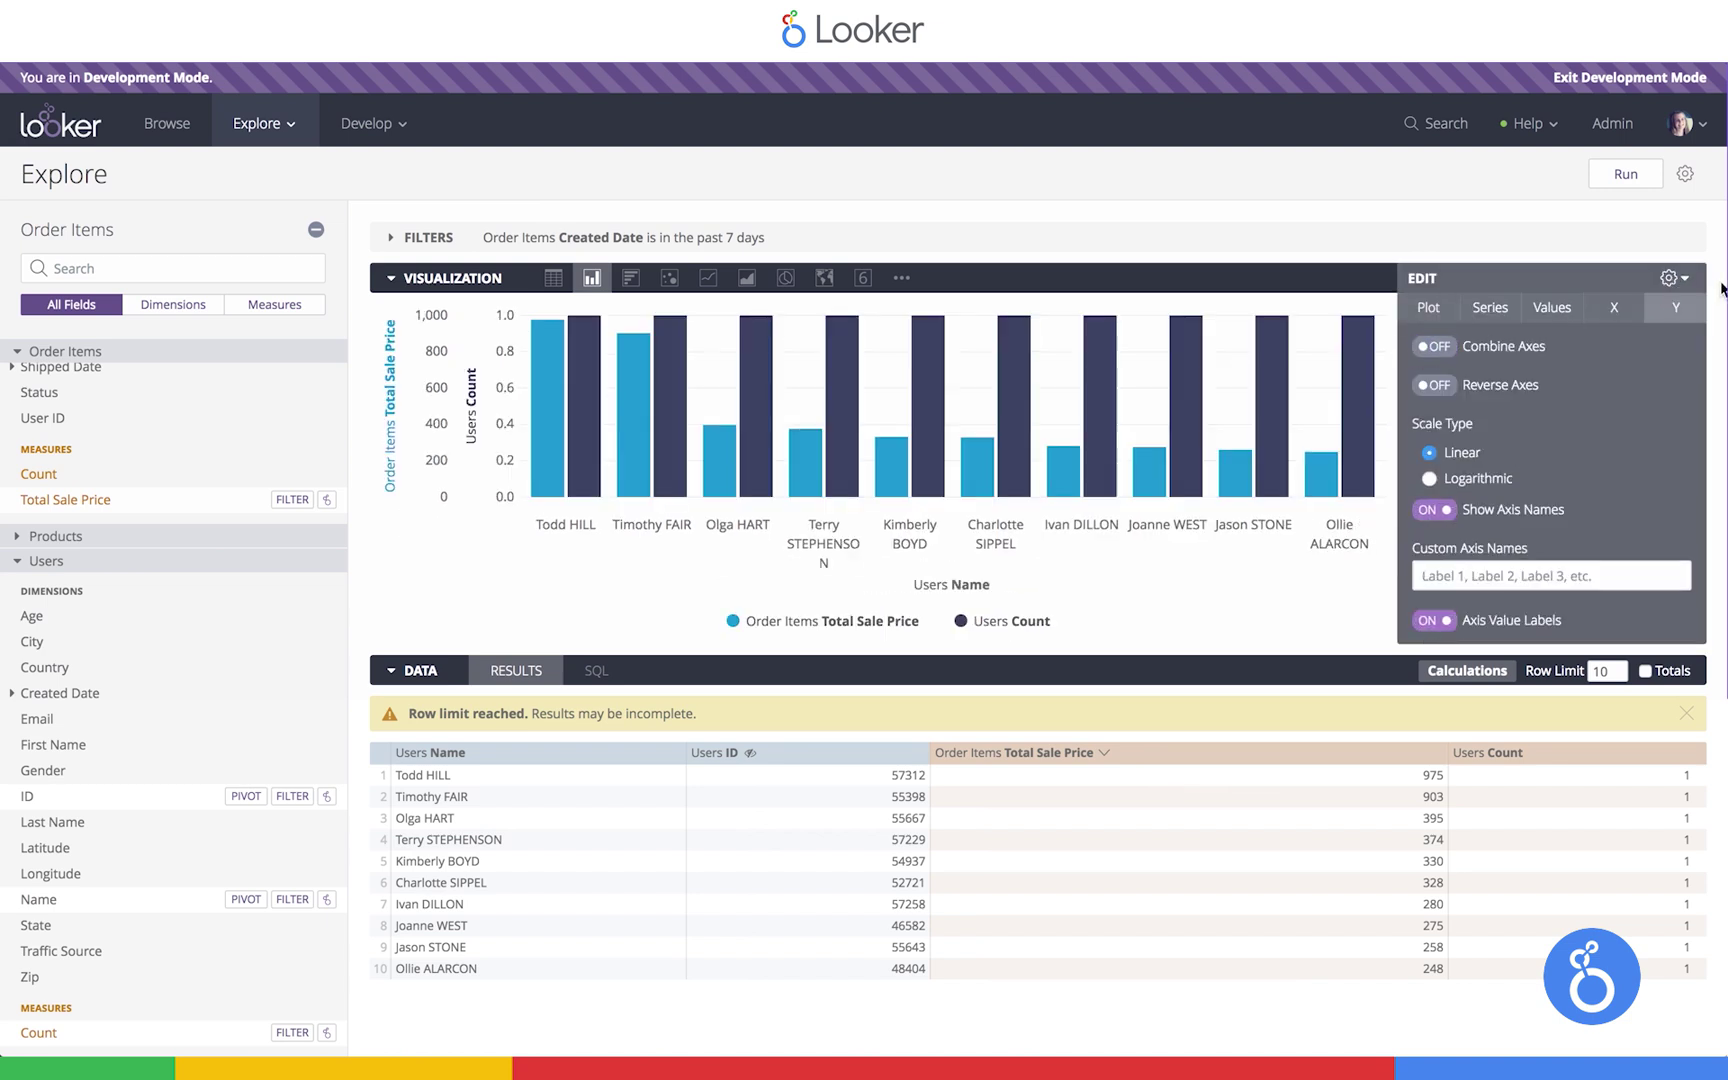
left_click(1668, 278)
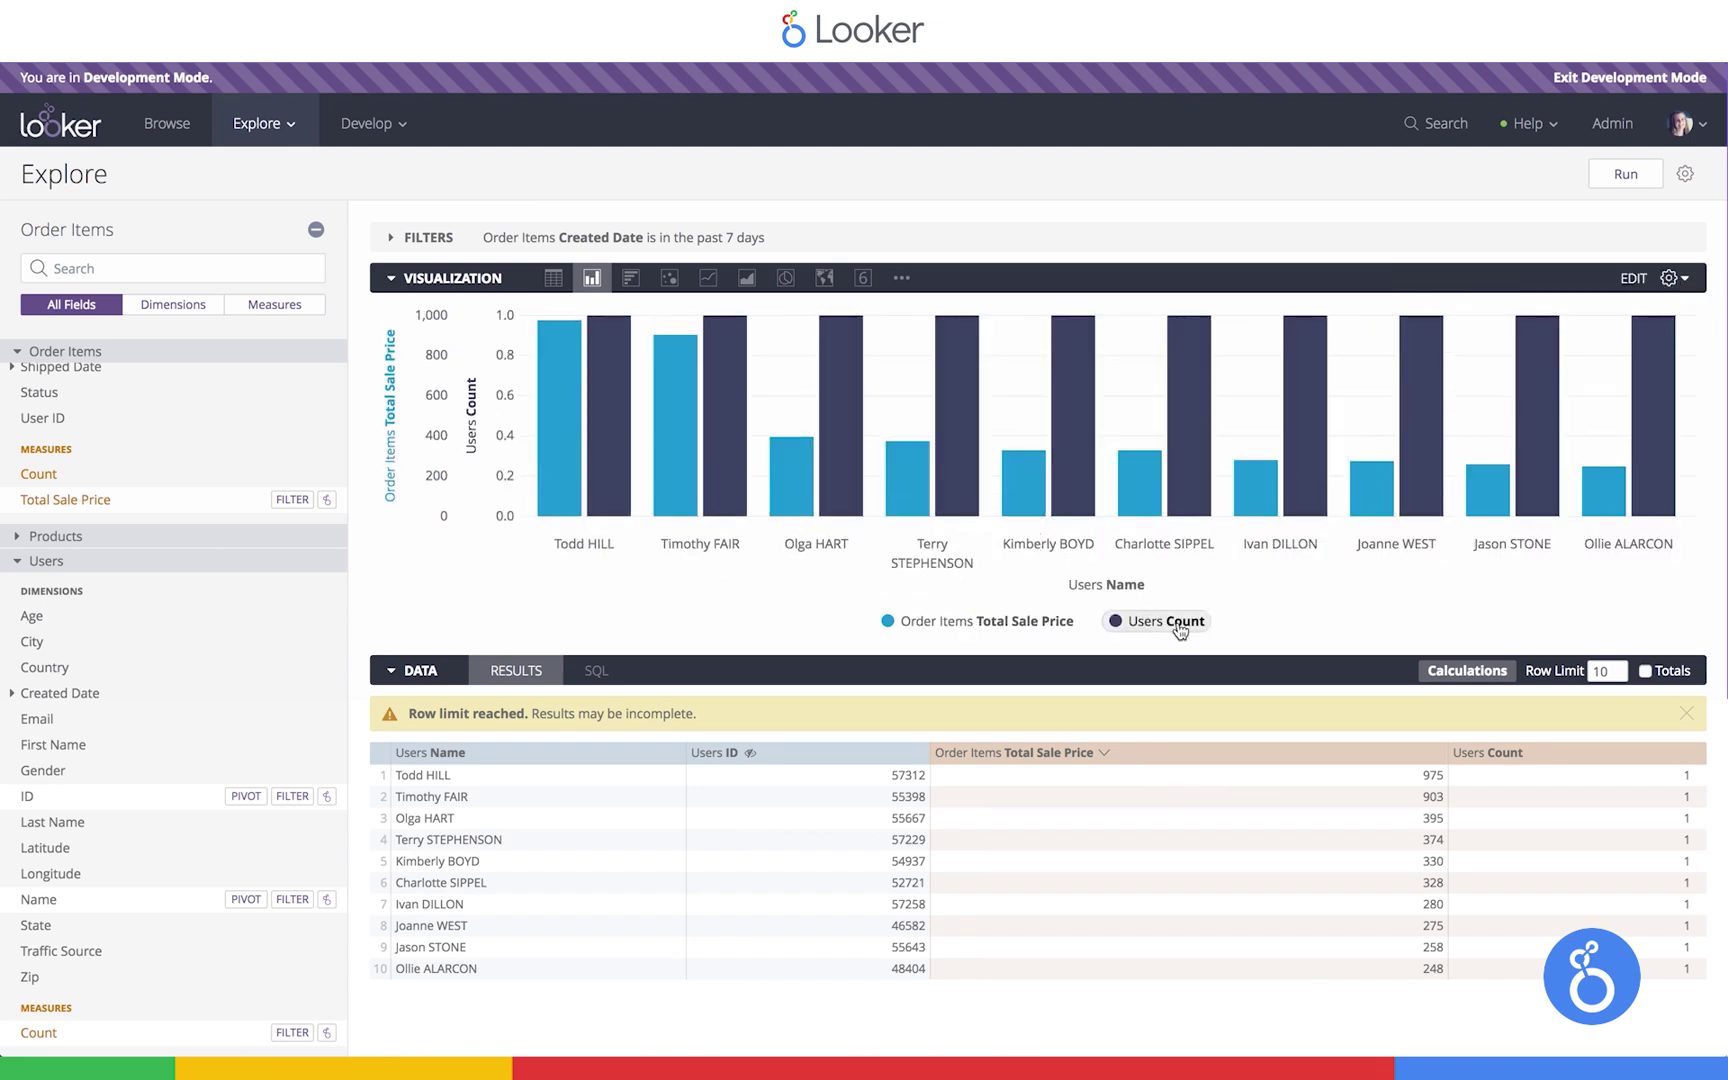
left_click(1178, 625)
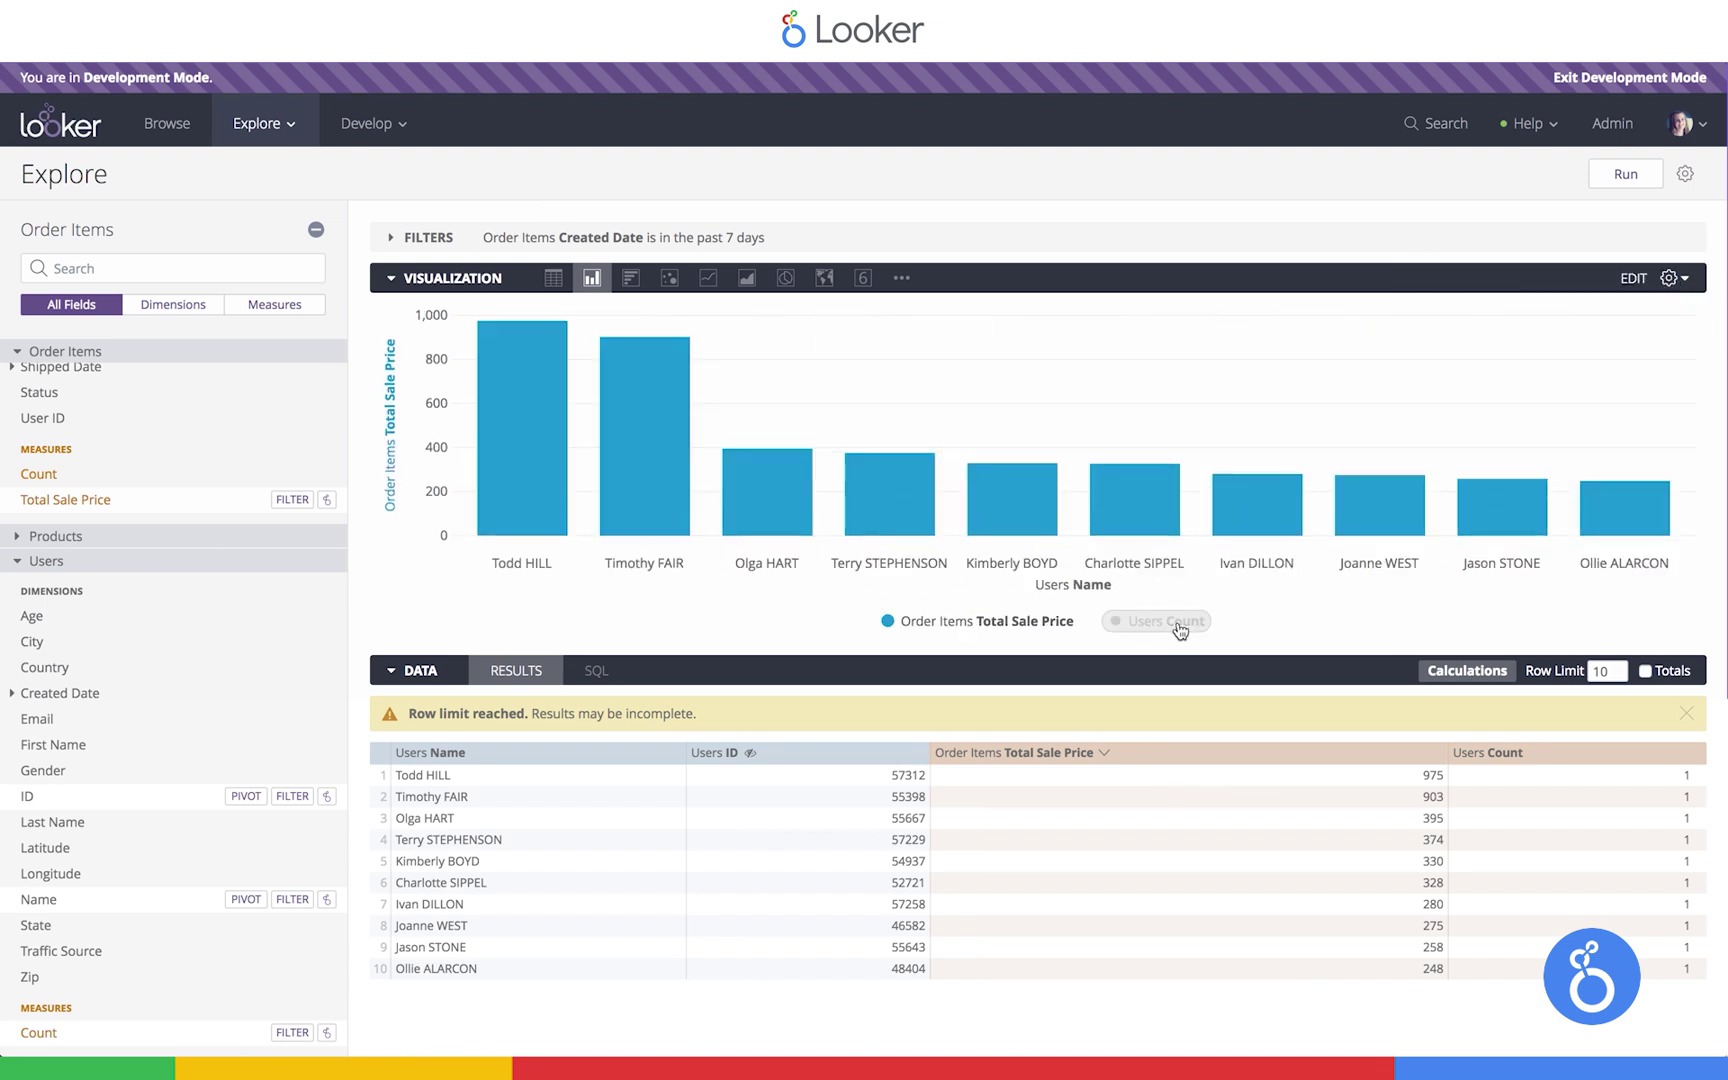
Save the chart as the Look 'Top Users by Sale Price'
left_click(1687, 176)
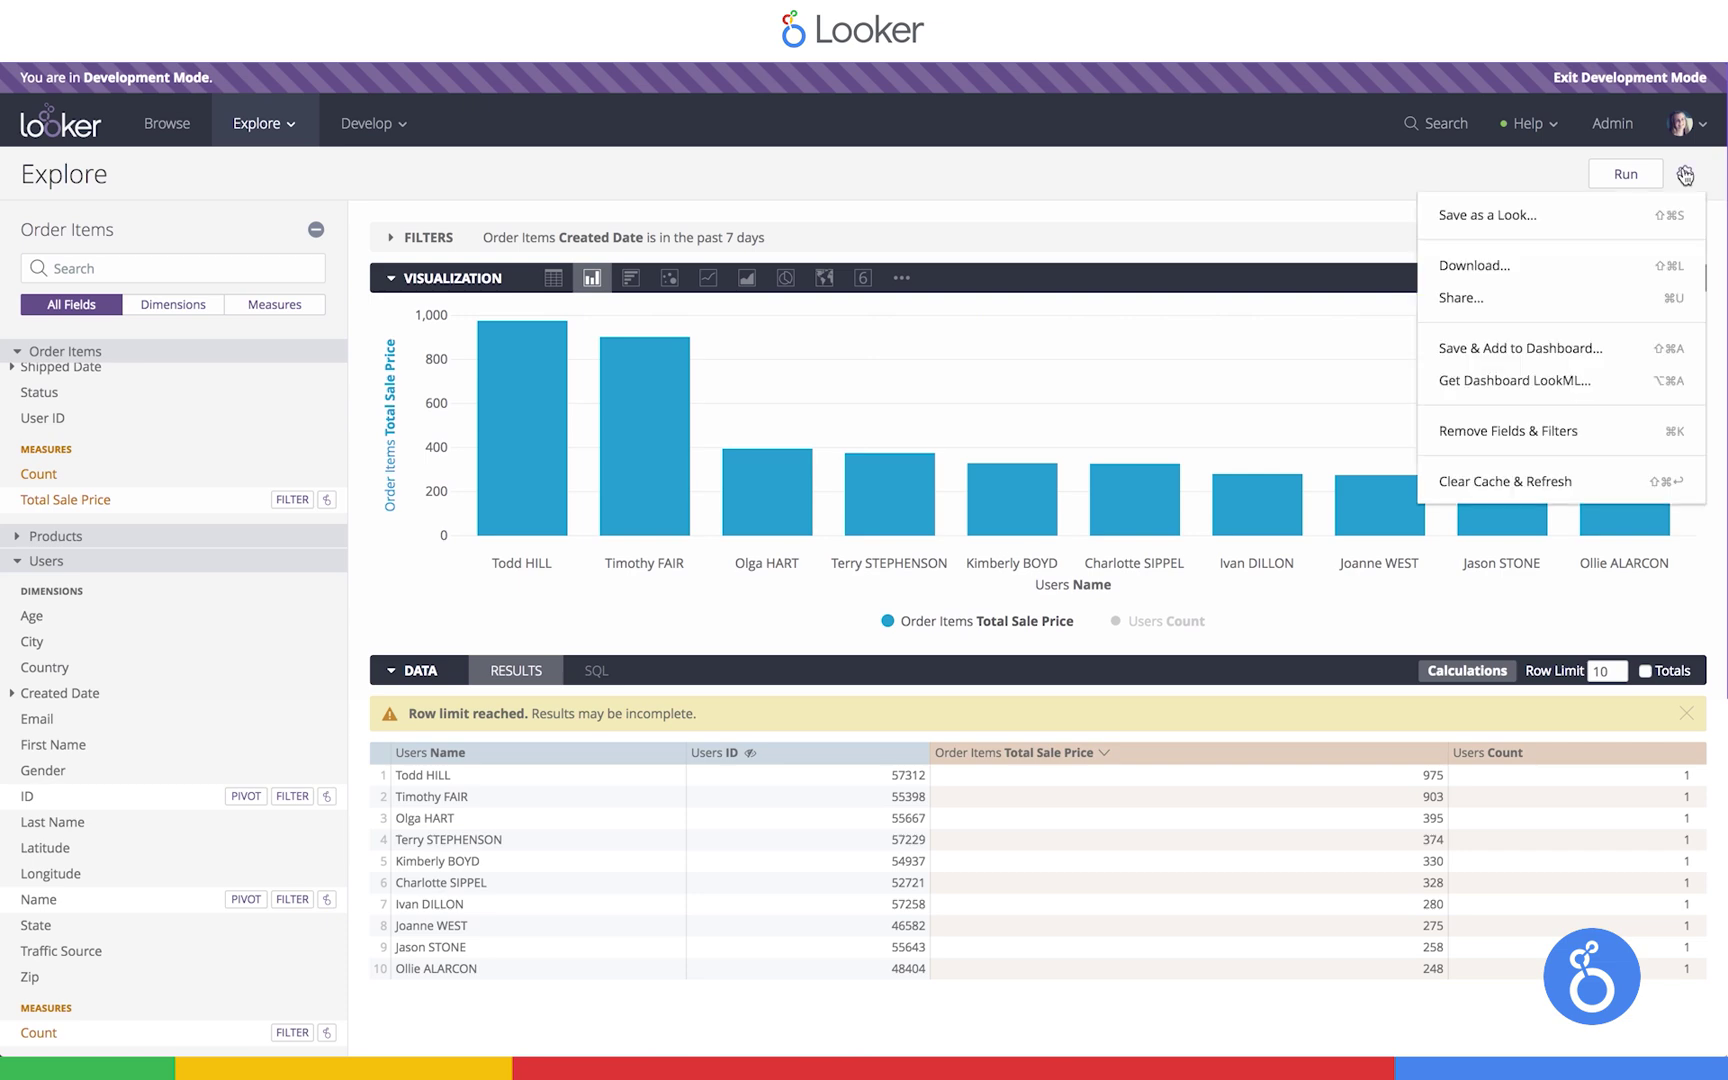
left_click(1472, 350)
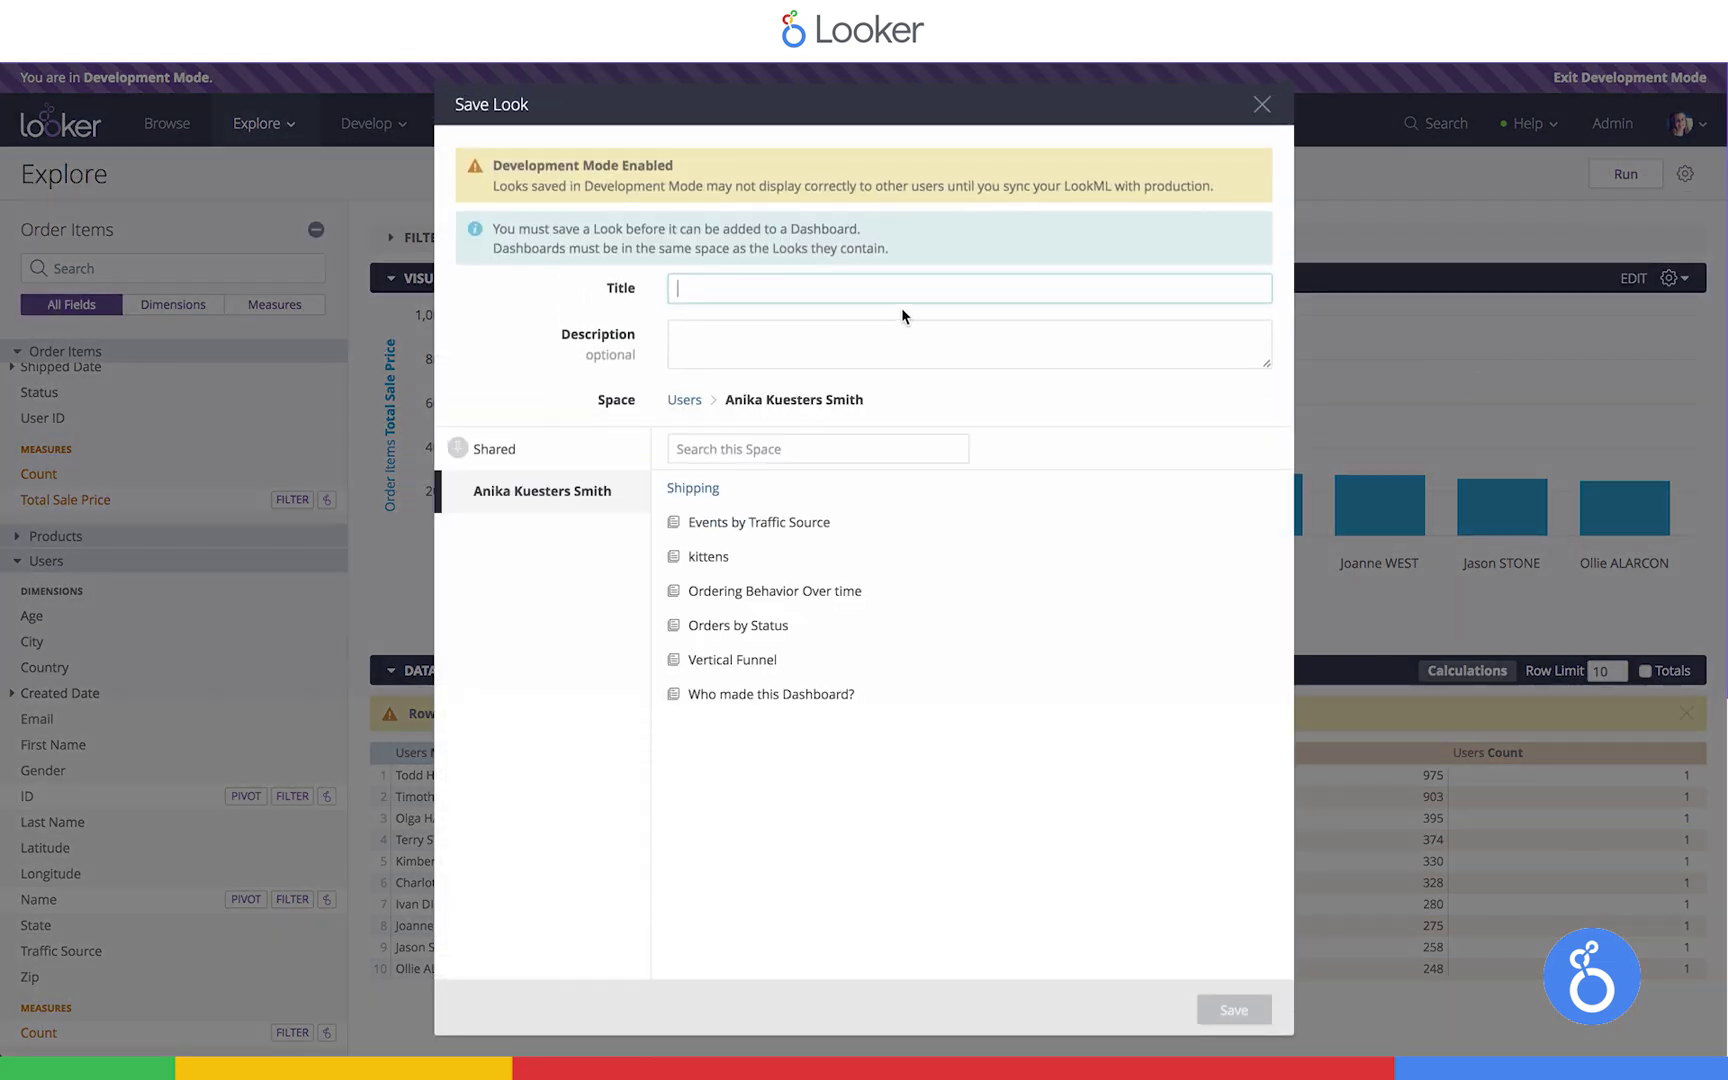
type("Top Users by Sale Price")
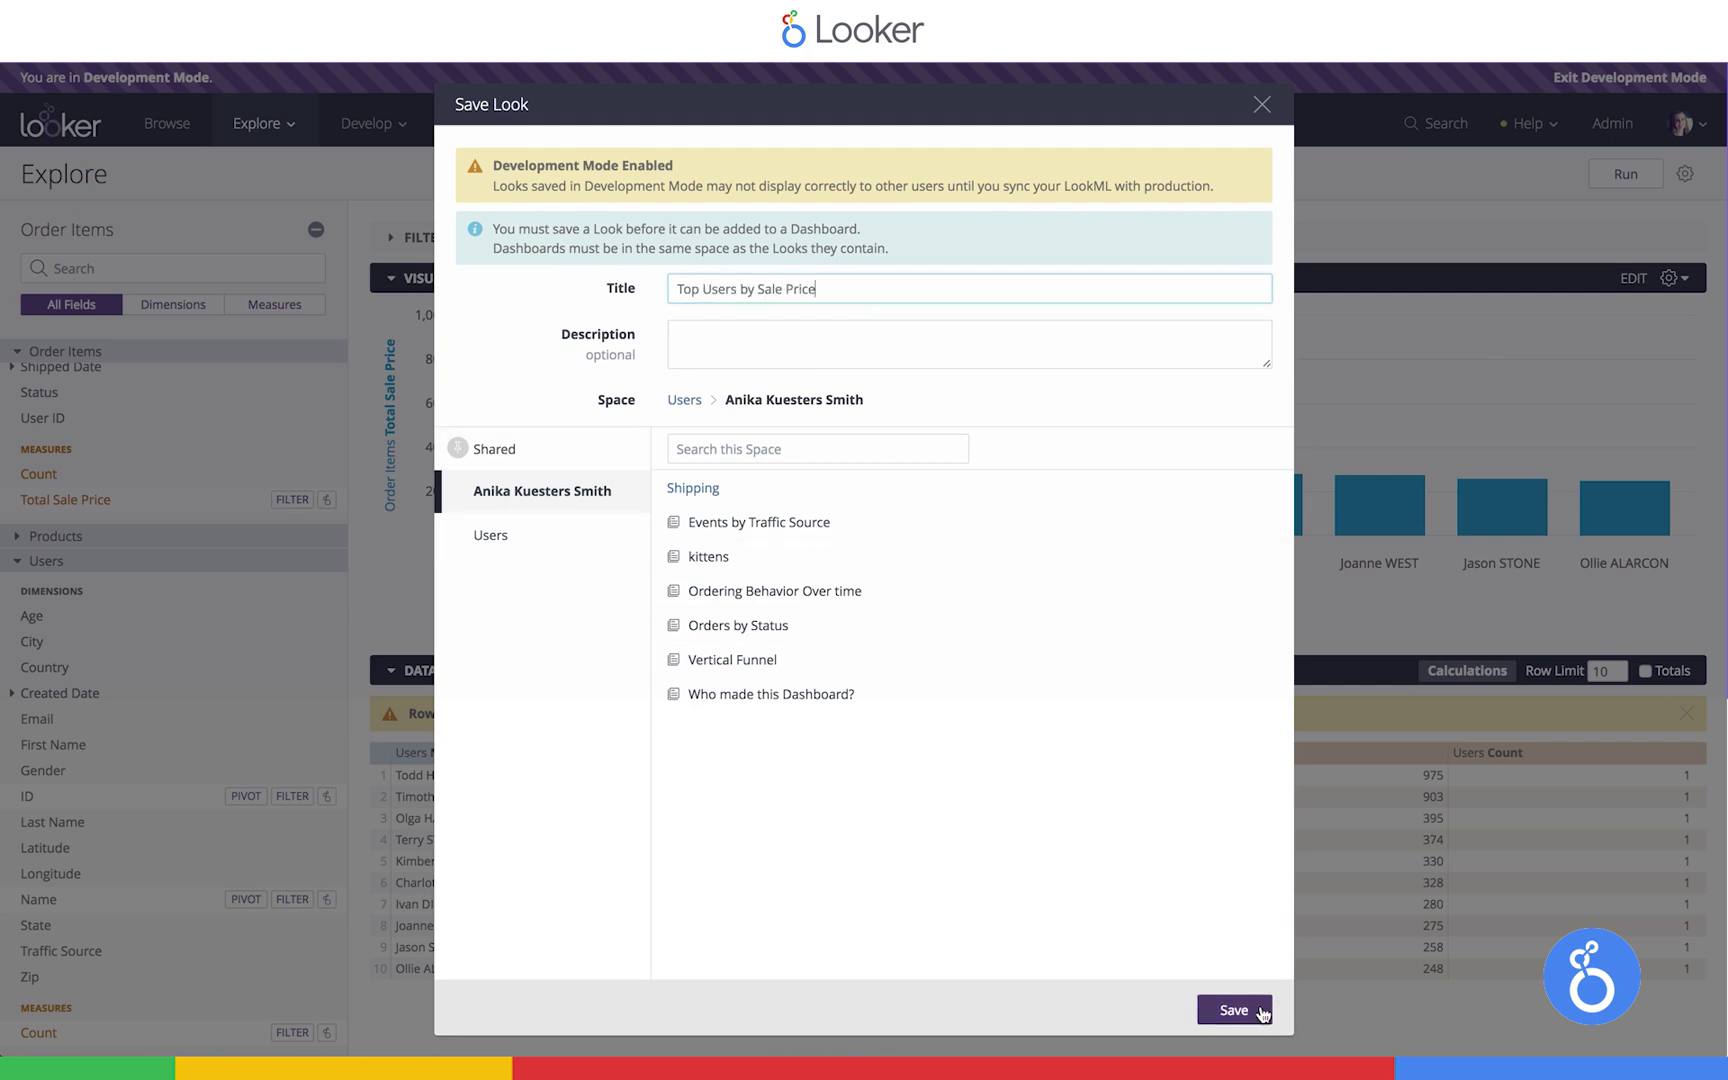
left_click(1259, 1015)
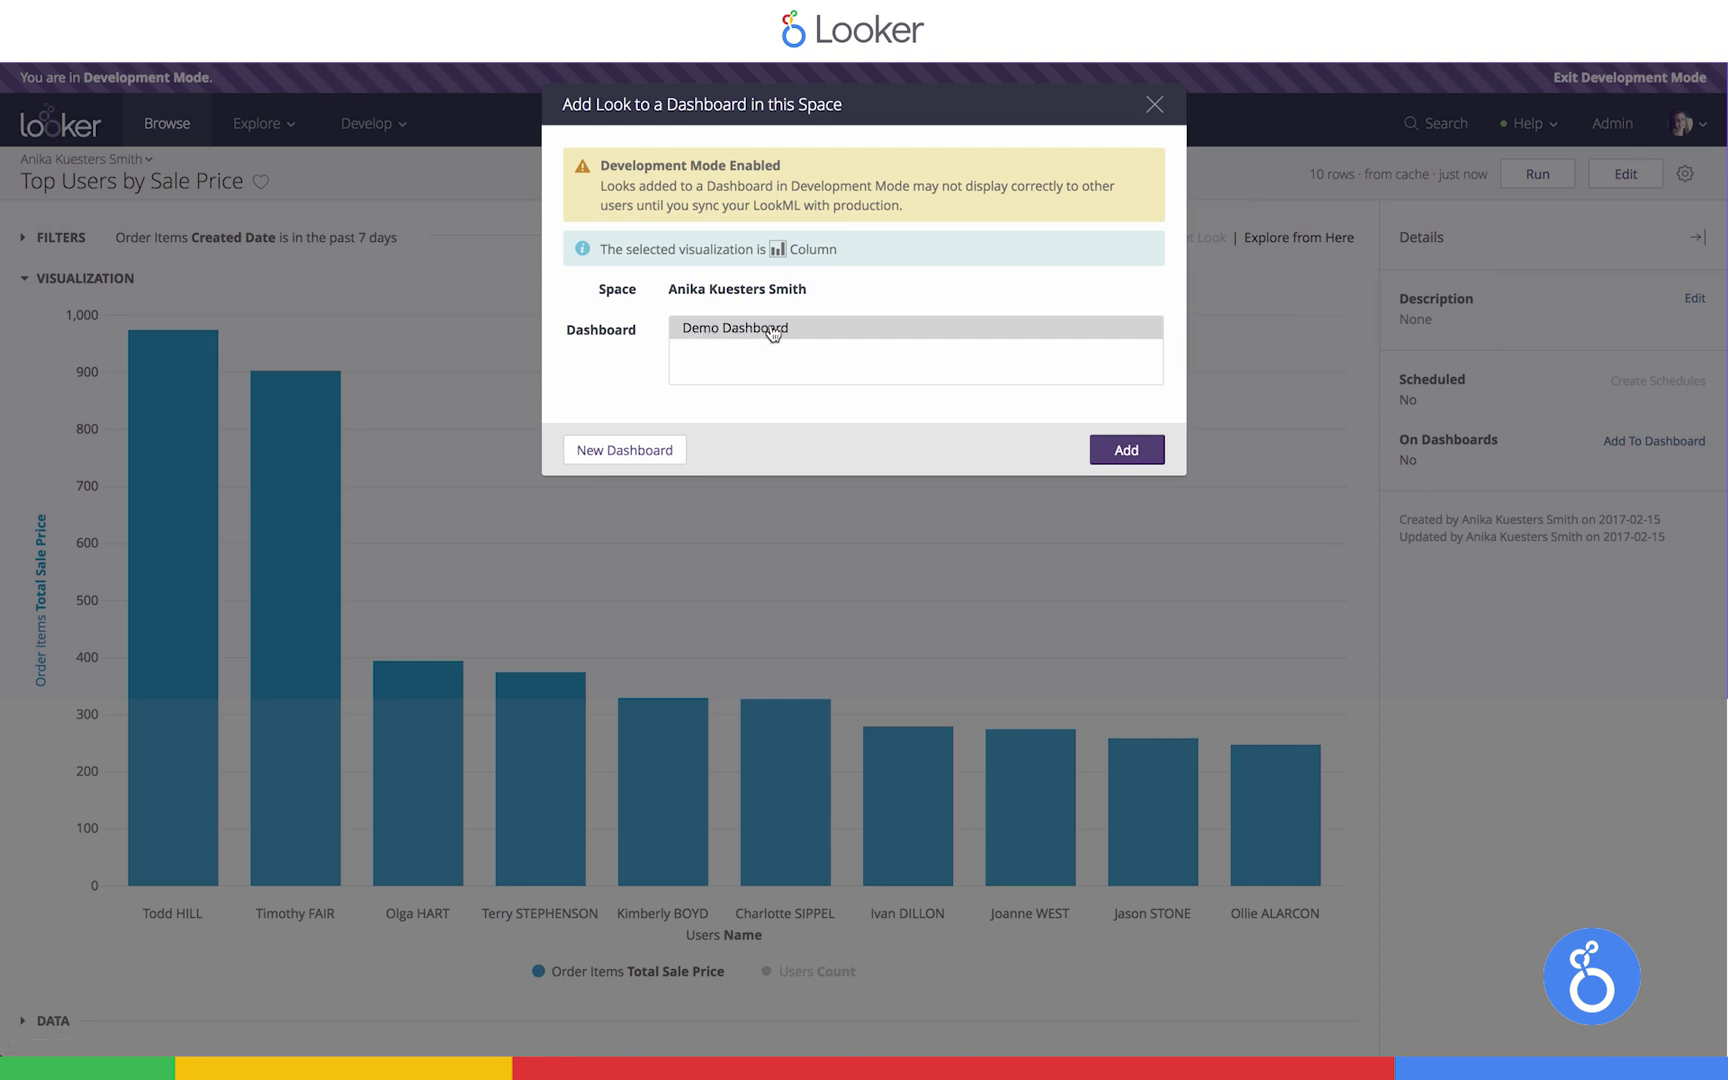
Create a dashboard named 'New Dashboard' and add the Look to it
left_click(612, 452)
type("New Dashboard")
left_click(1062, 340)
left_click(1128, 452)
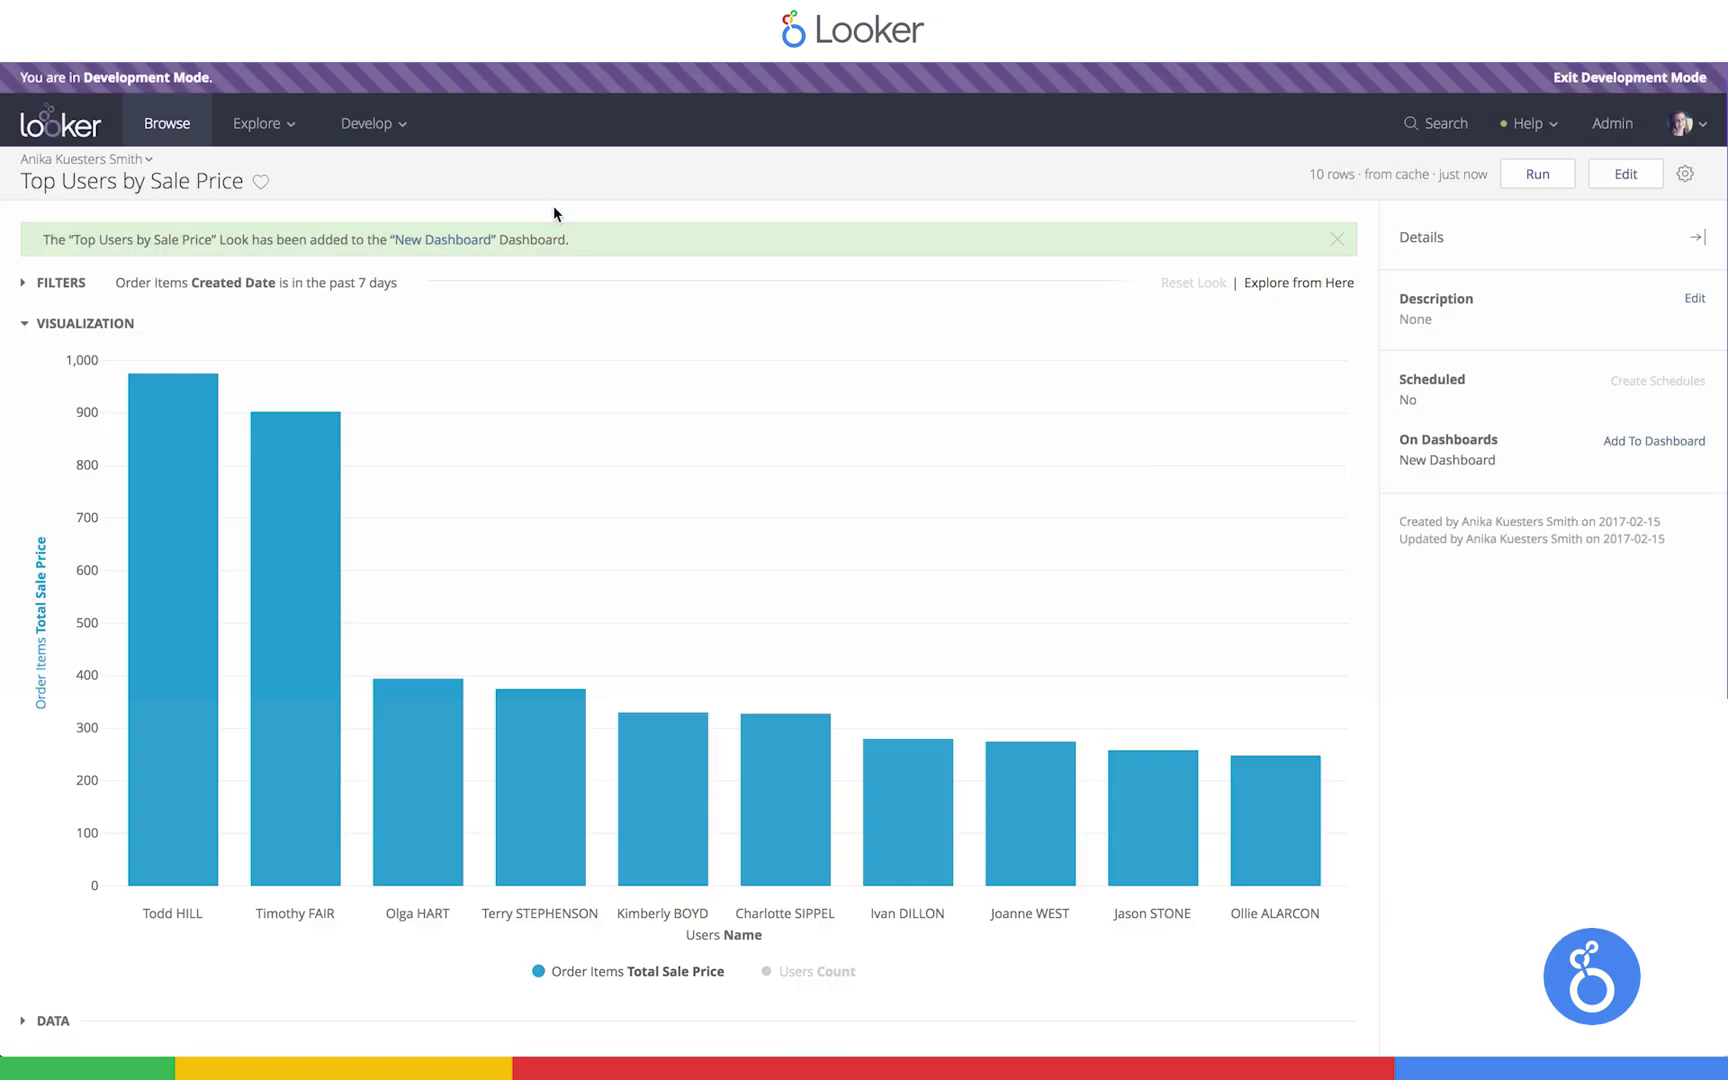
Add the Orders by Status Look to New Dashboard in edit mode
left_click(436, 244)
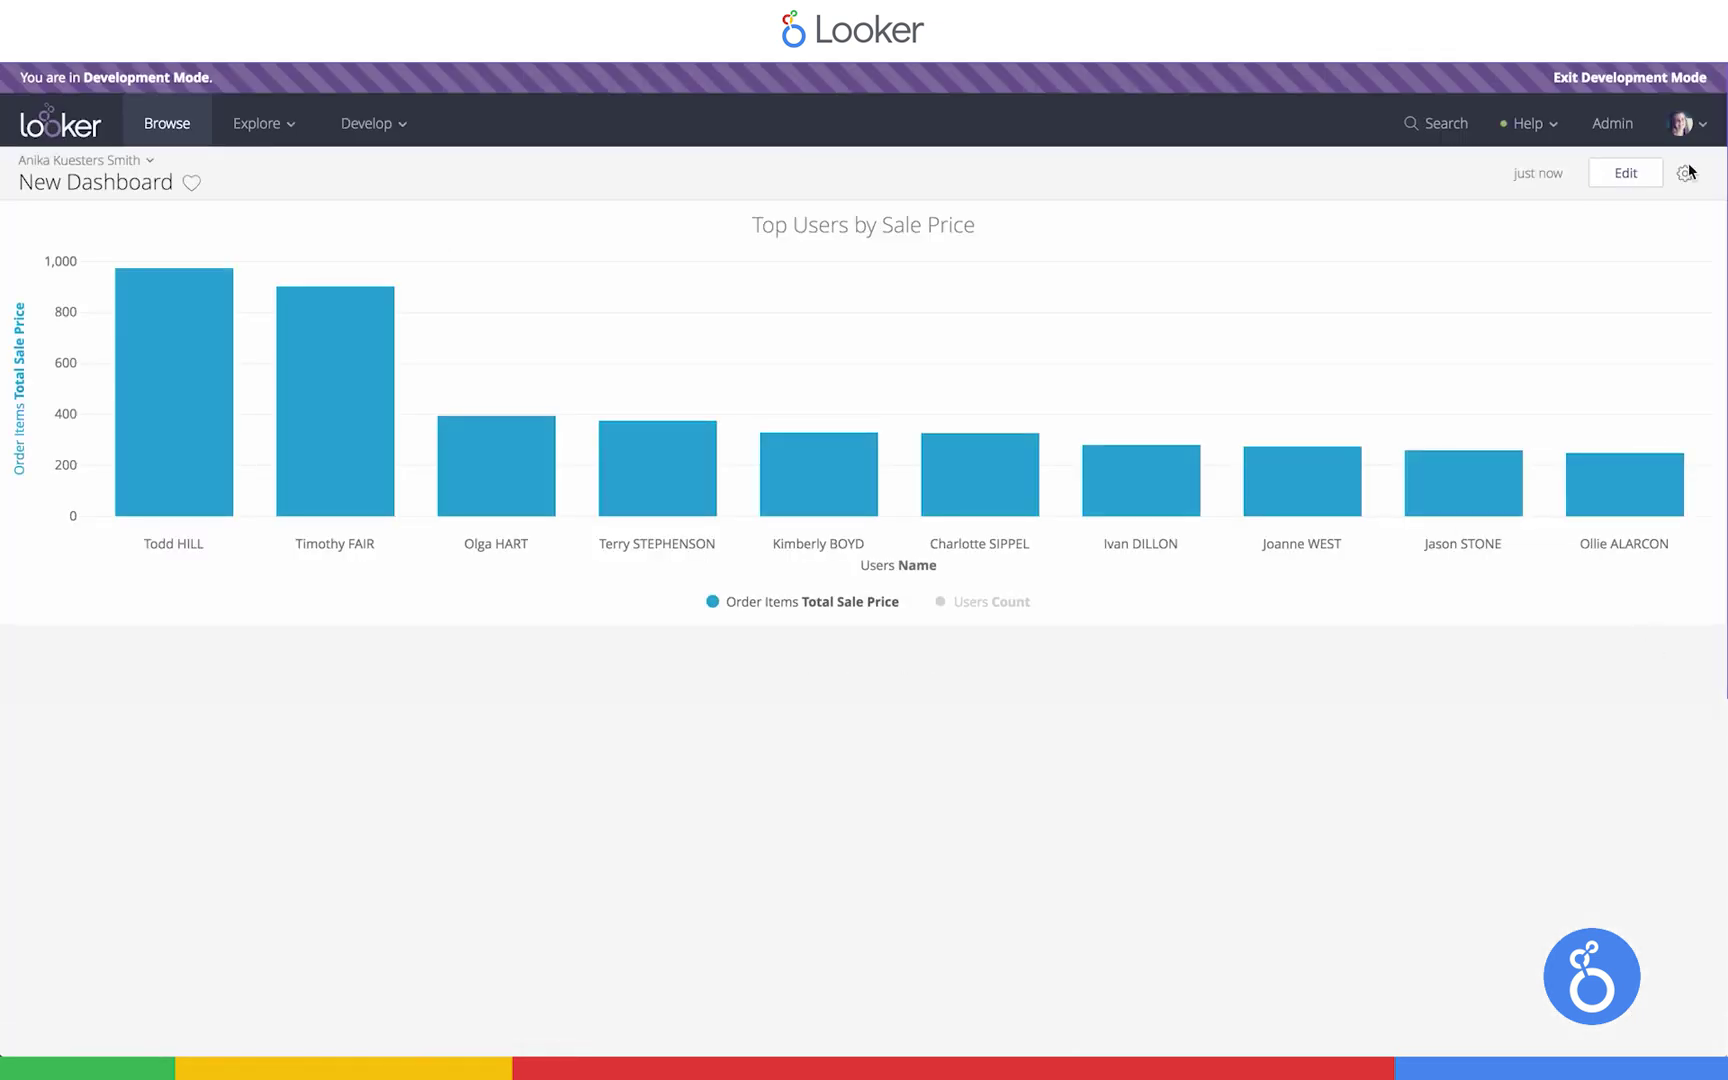
left_click(1685, 173)
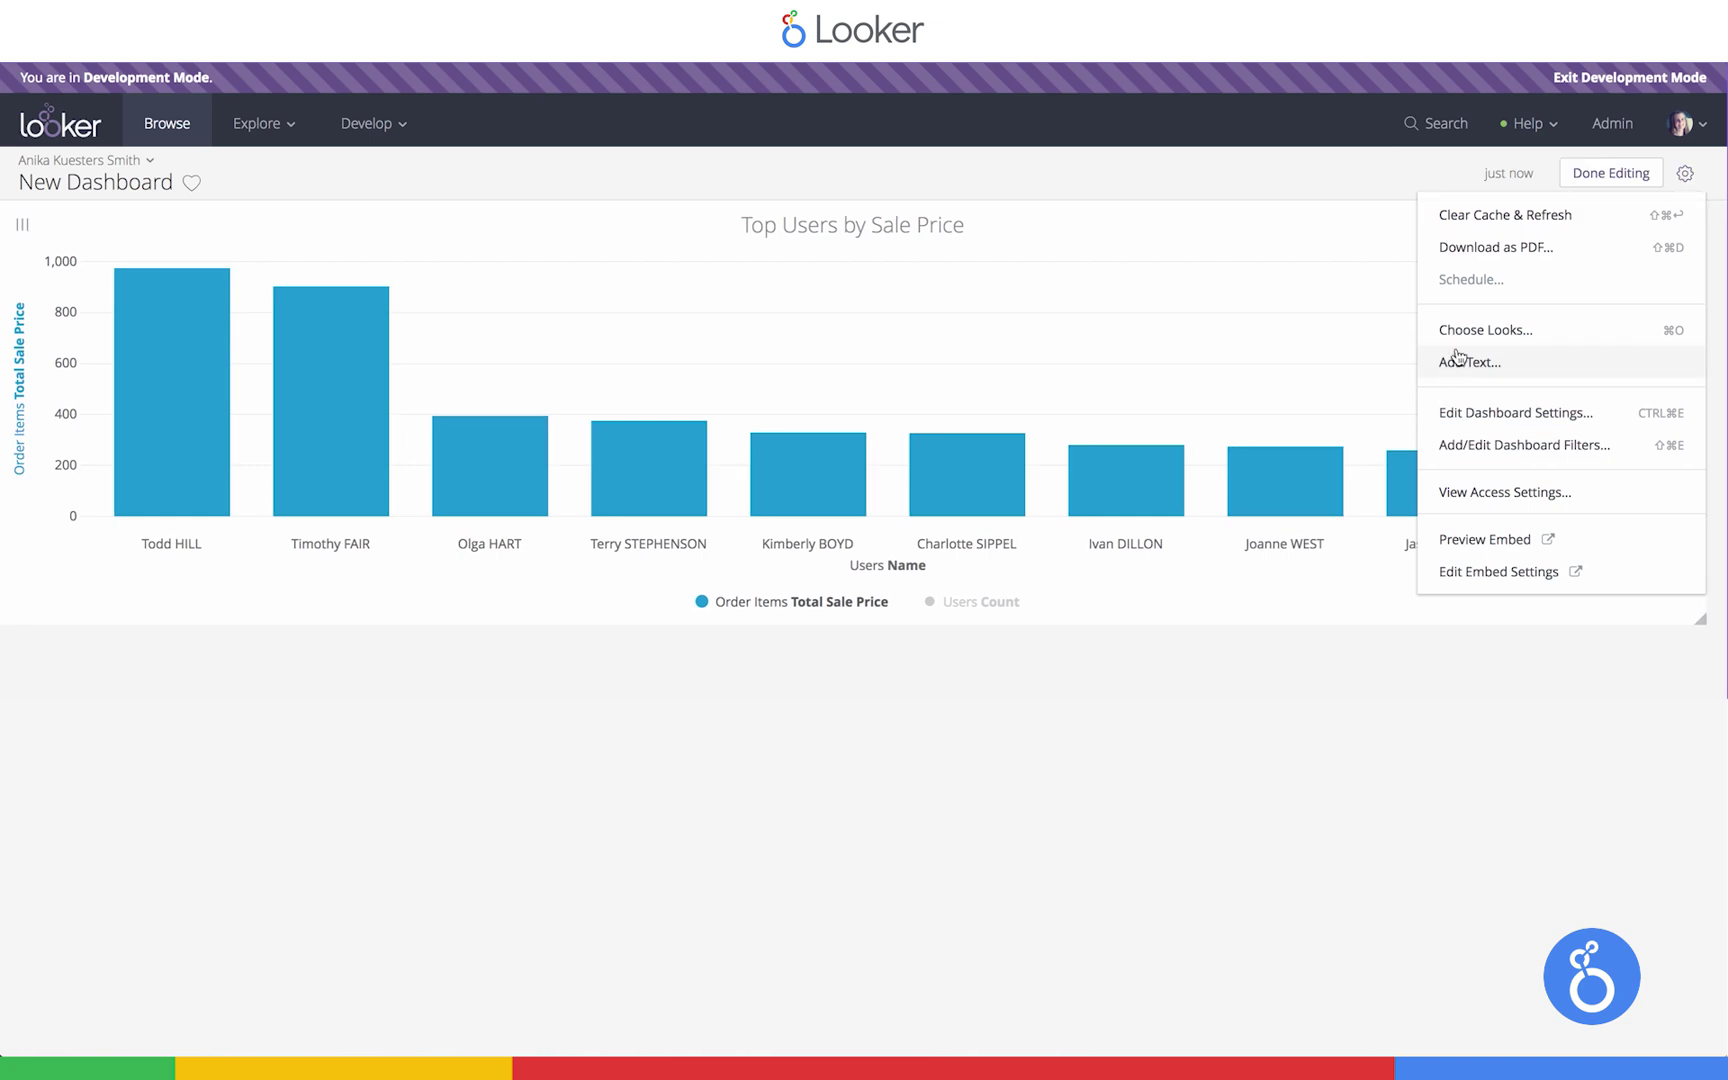
left_click(1468, 332)
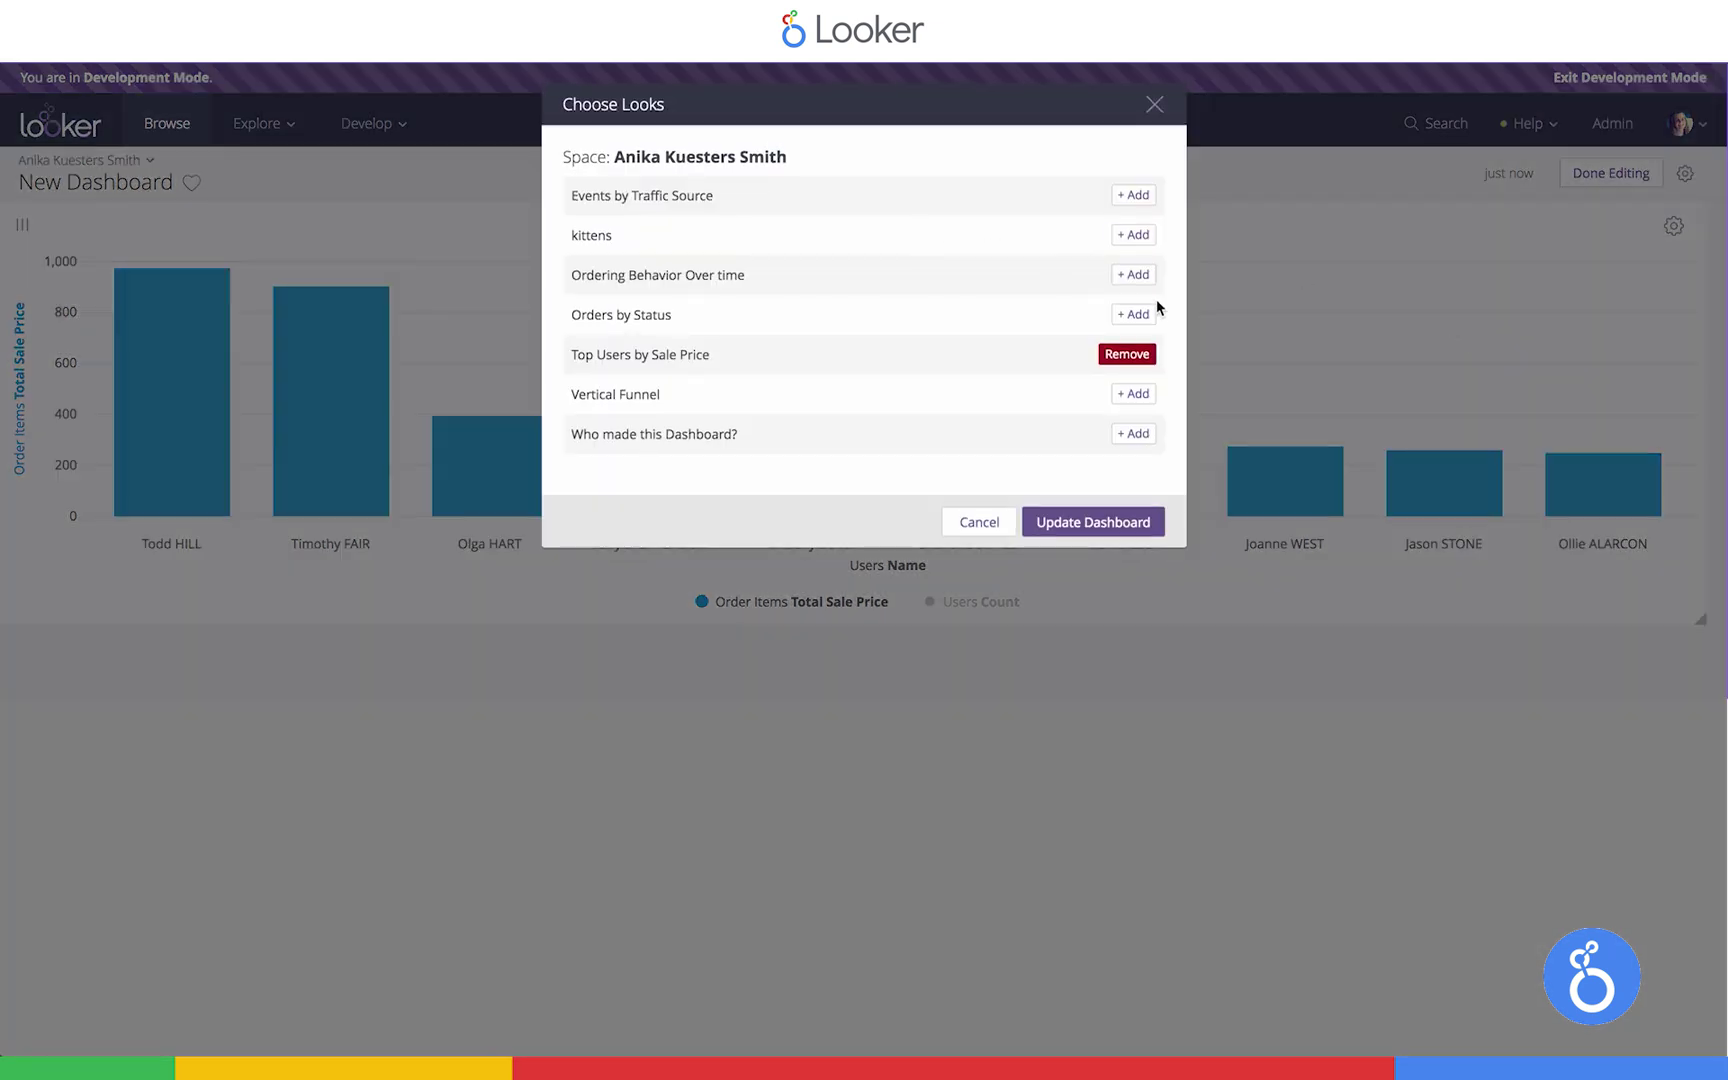
left_click(1135, 314)
left_click(1090, 521)
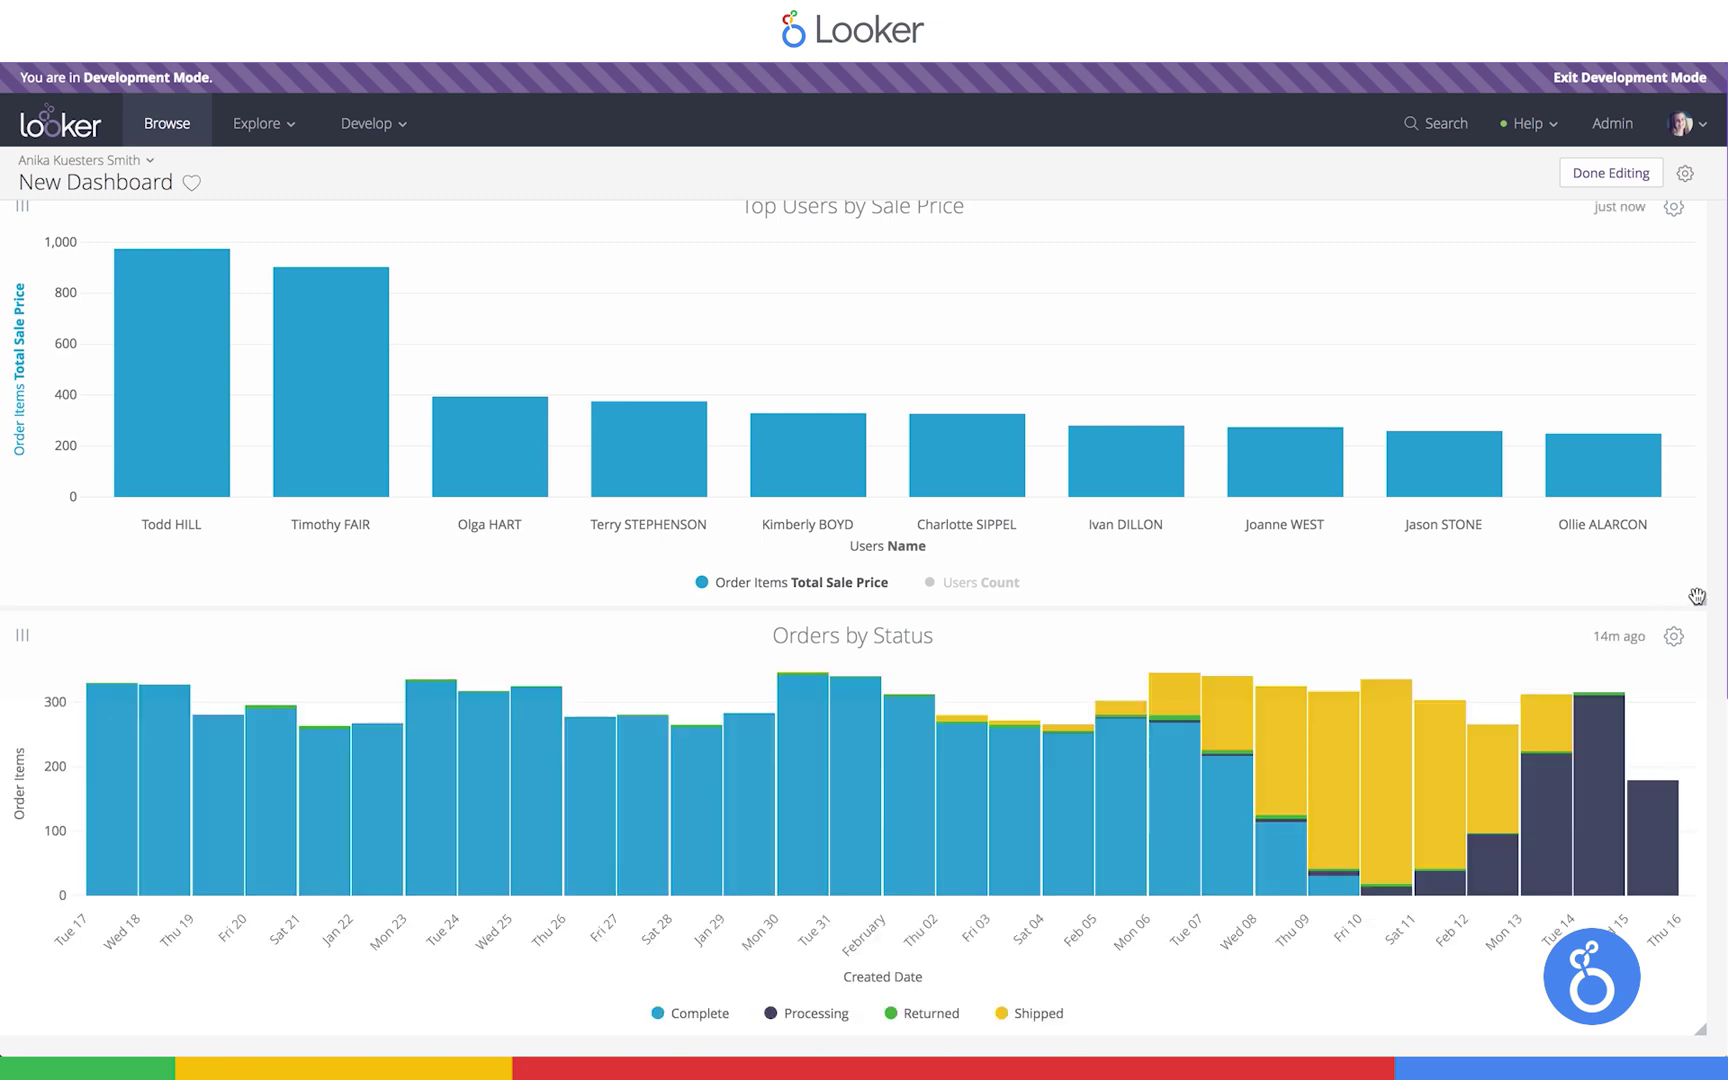
Resize both tiles to half width and place Orders by Status beside Top Users
left_click_drag(1699, 597, 843, 598)
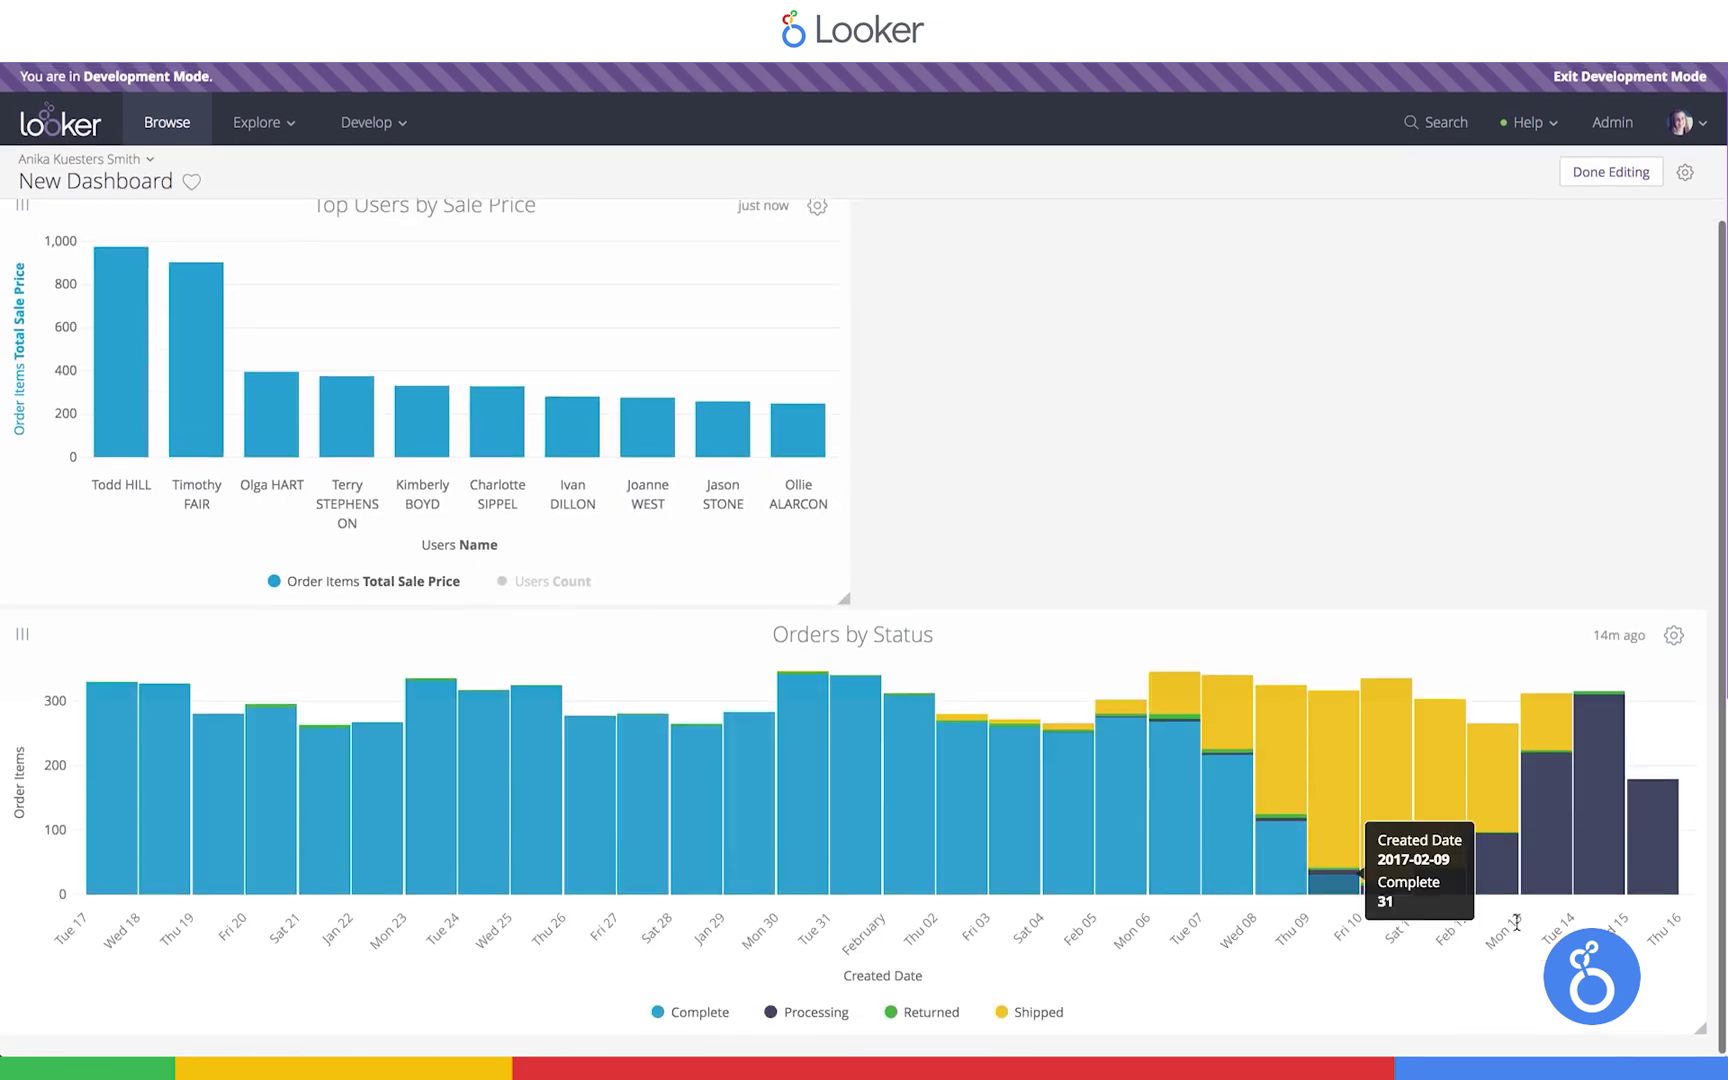
left_click_drag(1699, 1029, 776, 1028)
left_click_drag(640, 995, 1499, 584)
Create a dashboard filter named 'Date' of type Date with default value 30 days
left_click(1685, 173)
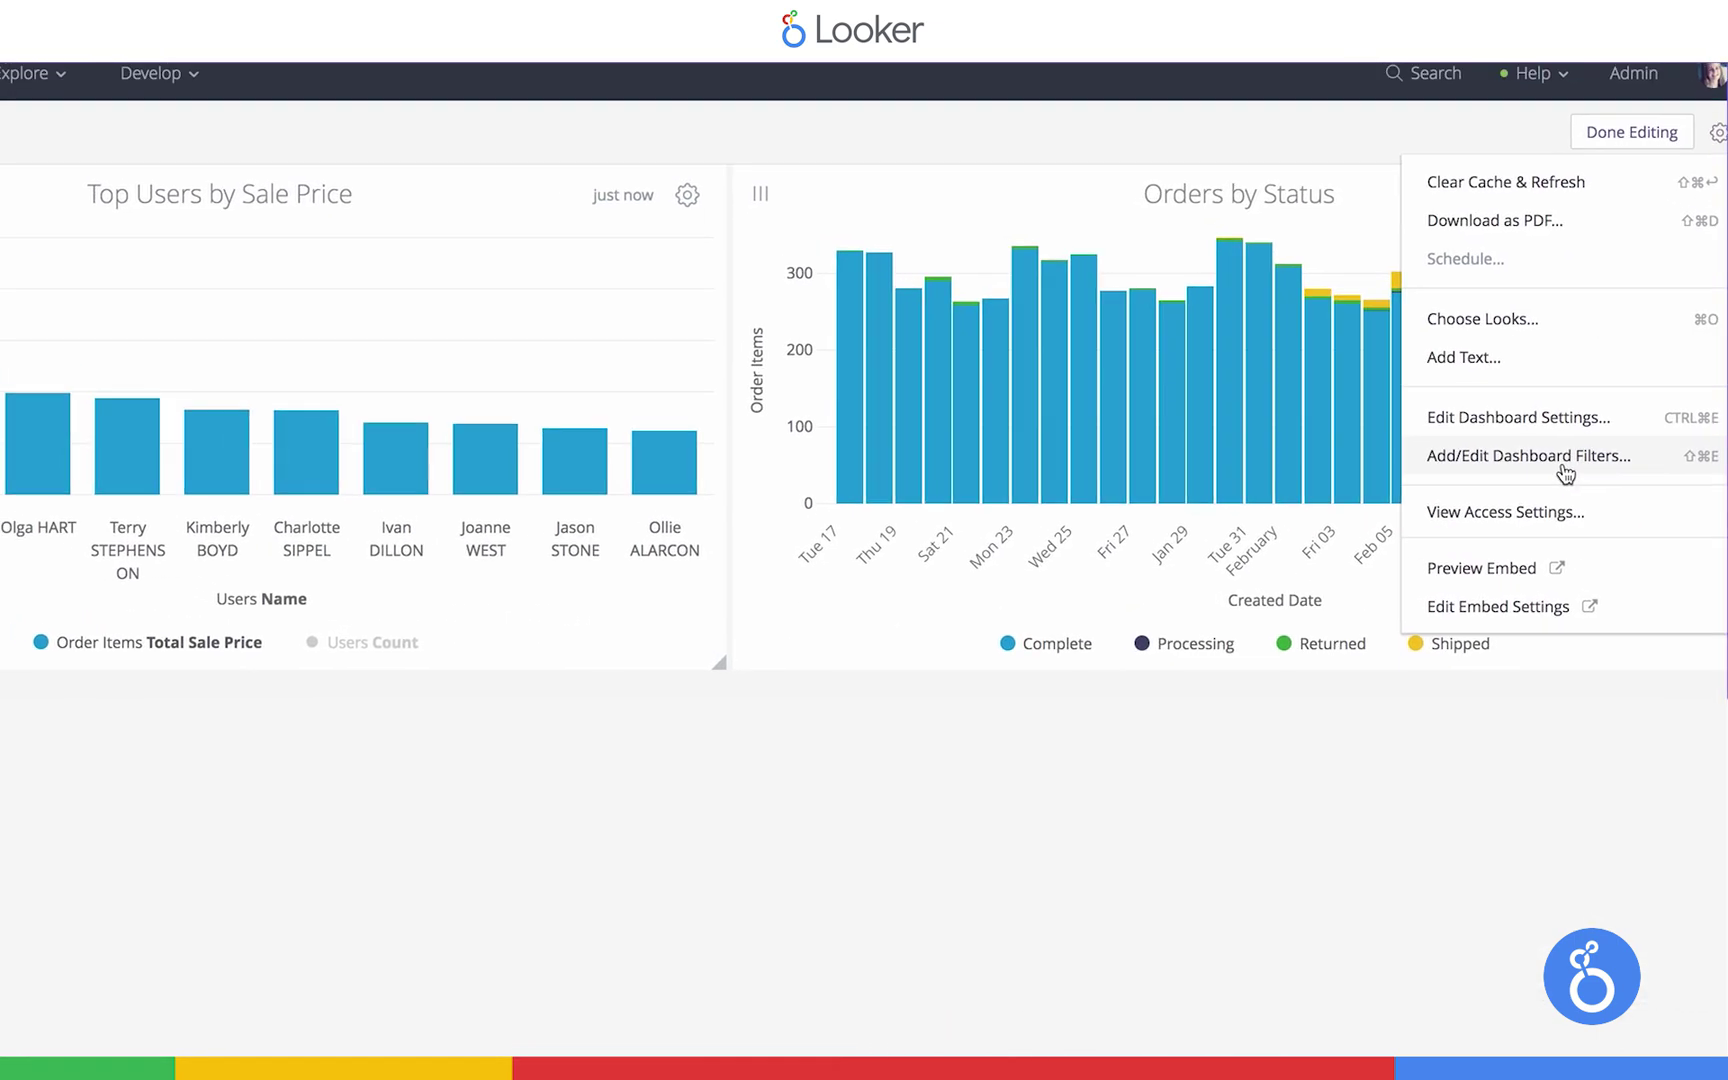
left_click(1565, 474)
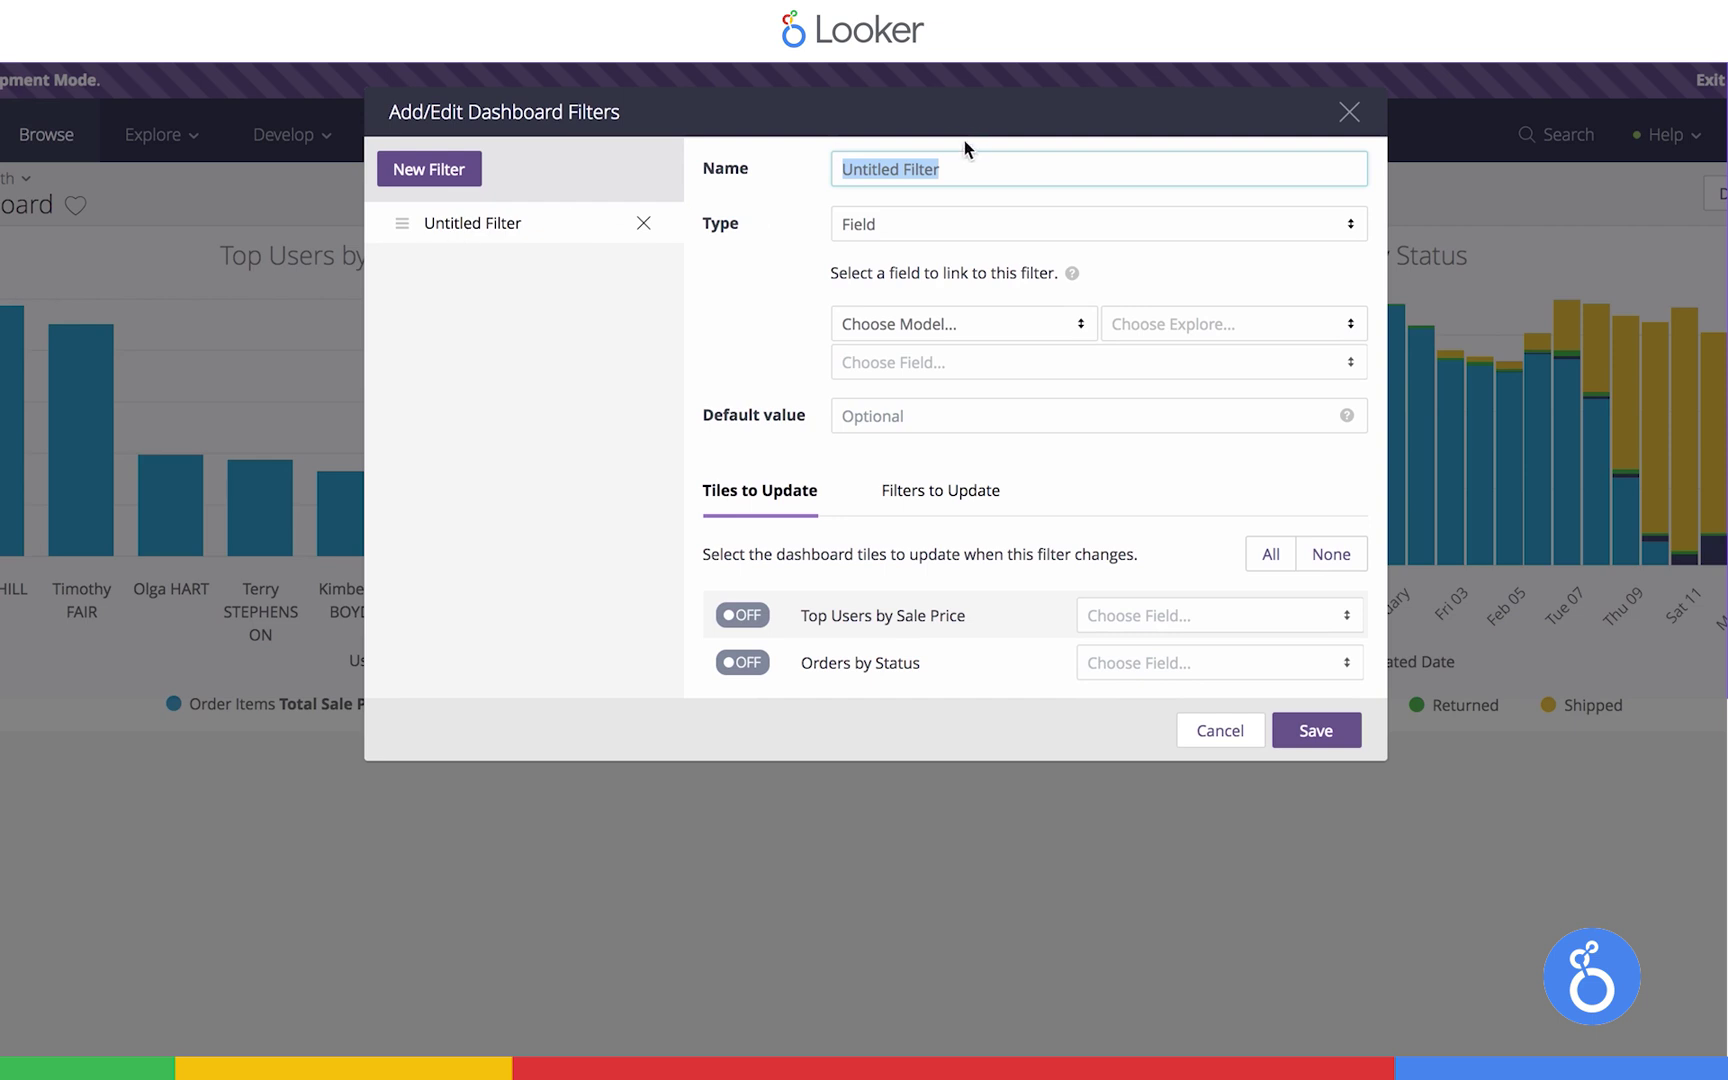
type("Date")
left_click(866, 234)
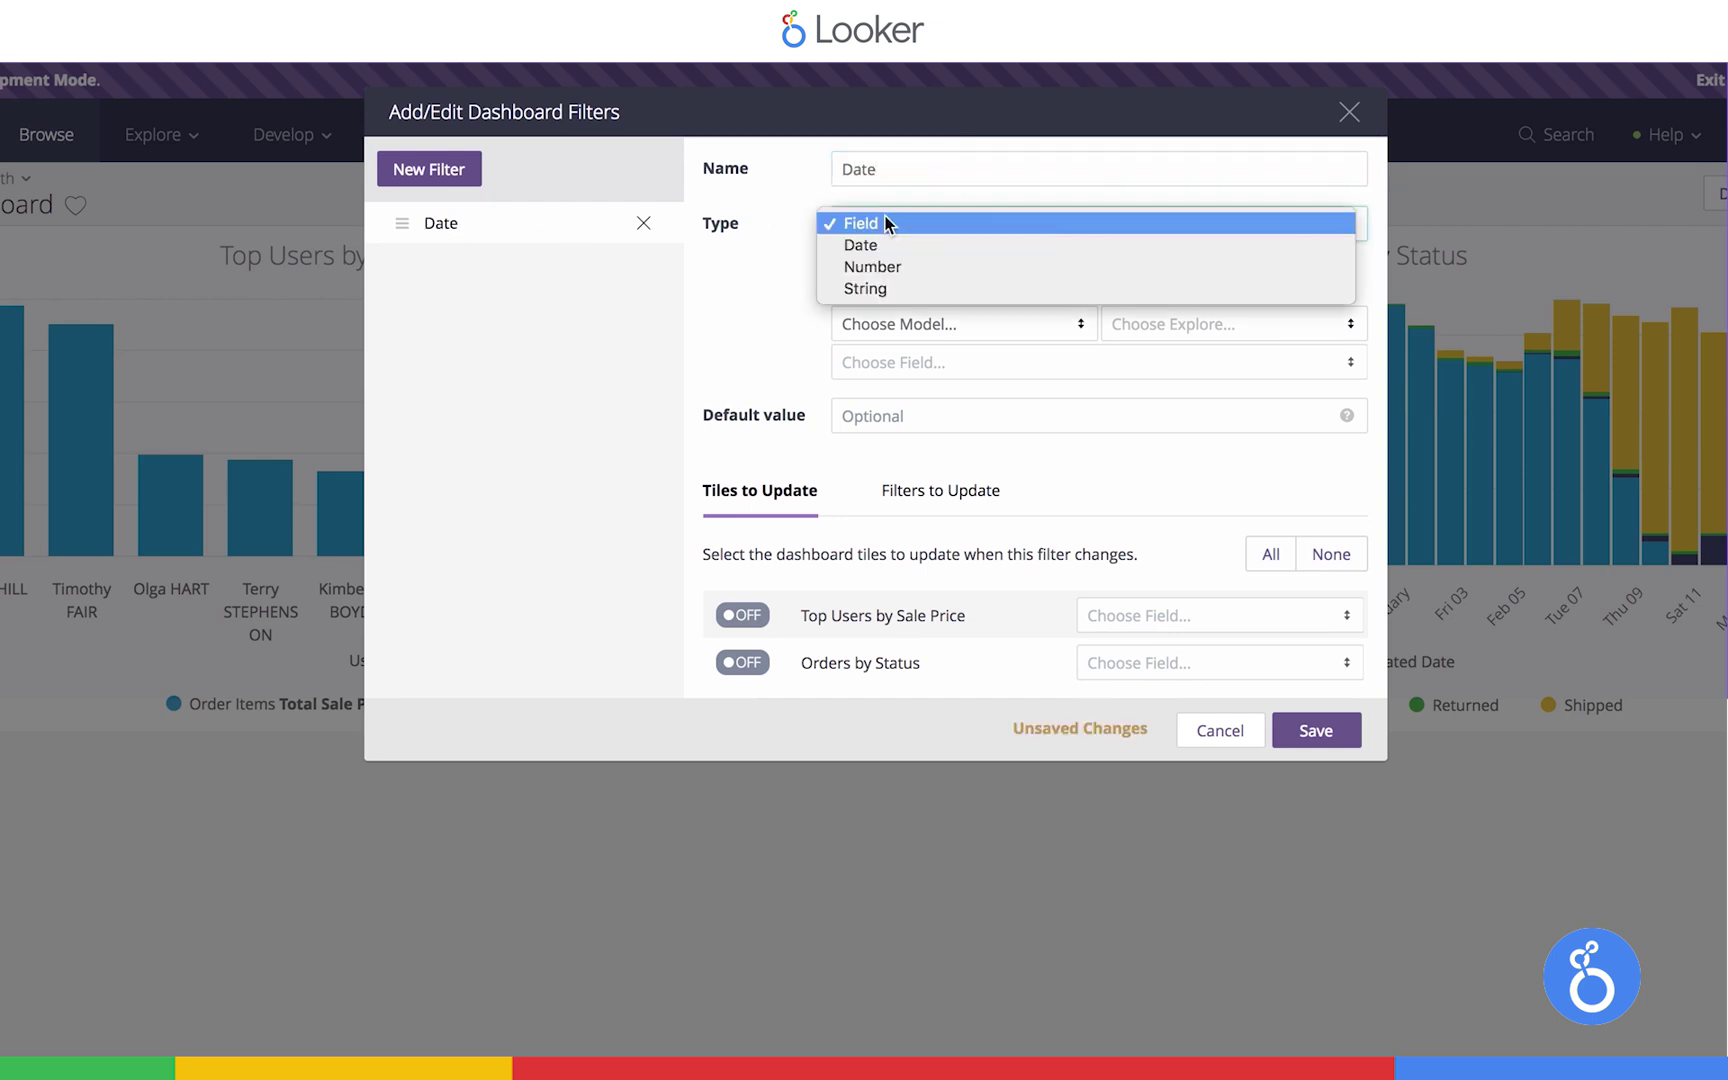
left_click(866, 245)
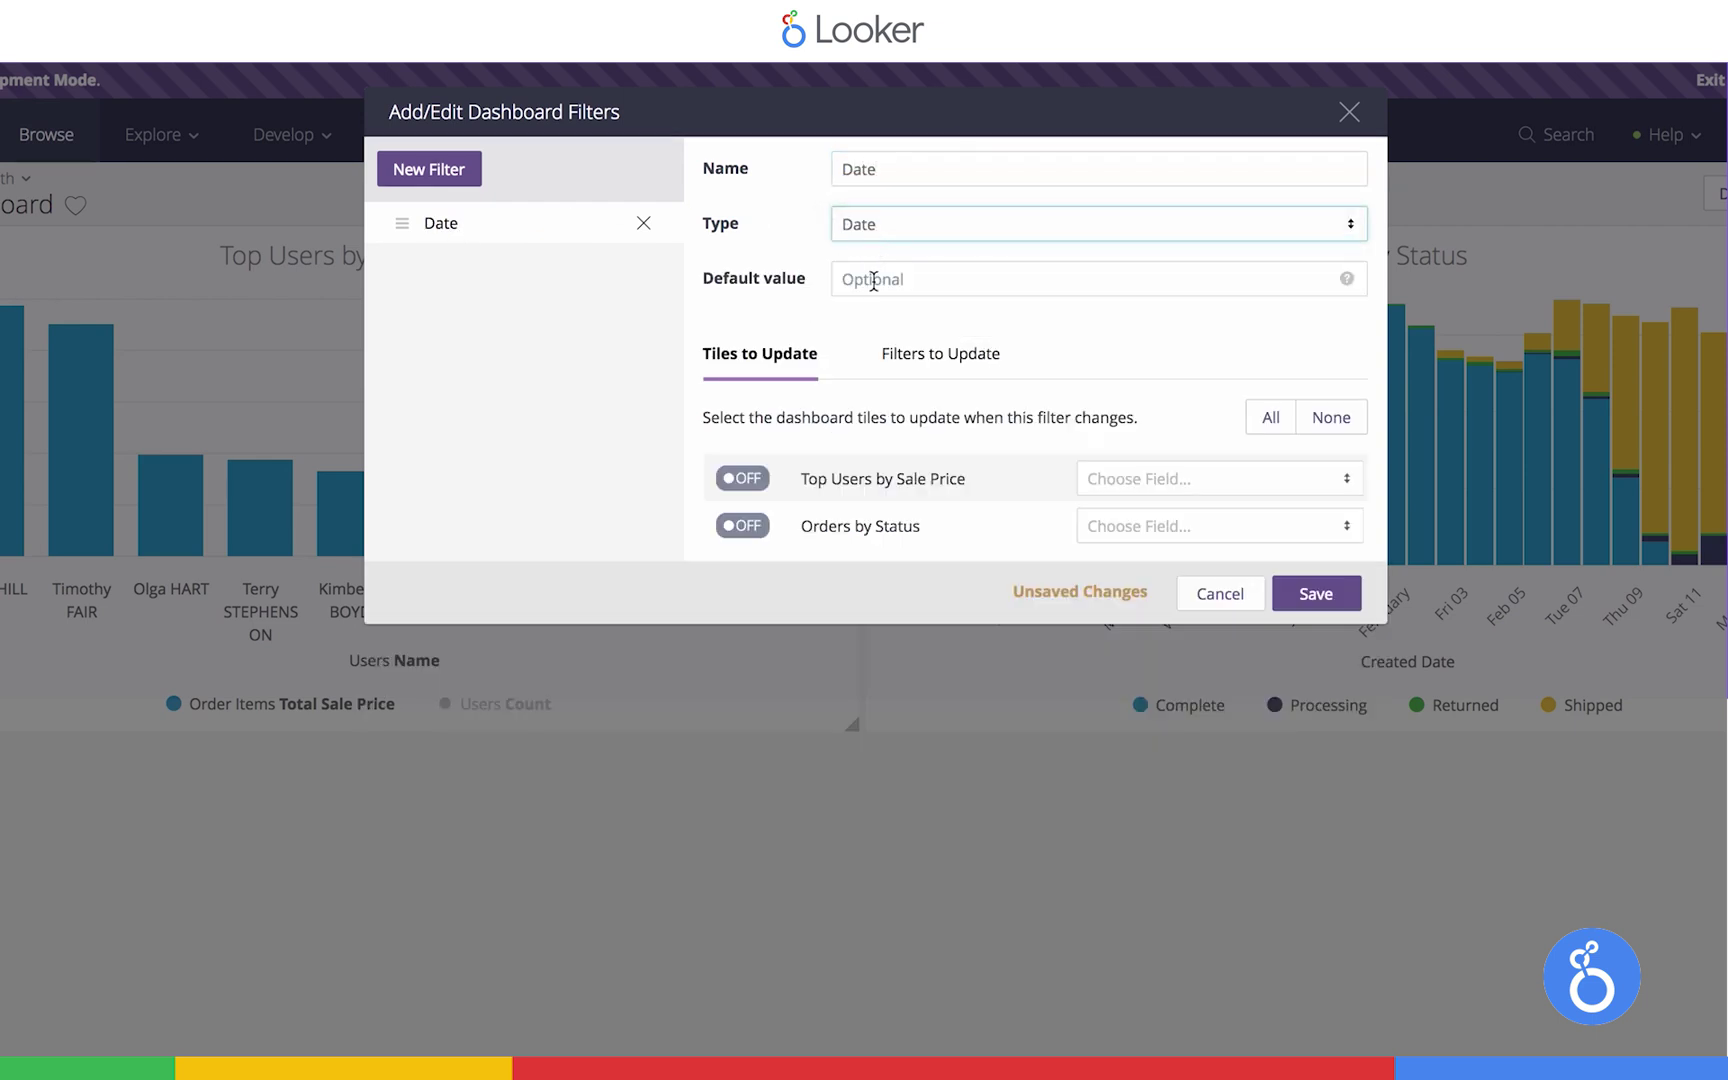
left_click(872, 278)
type("30 days")
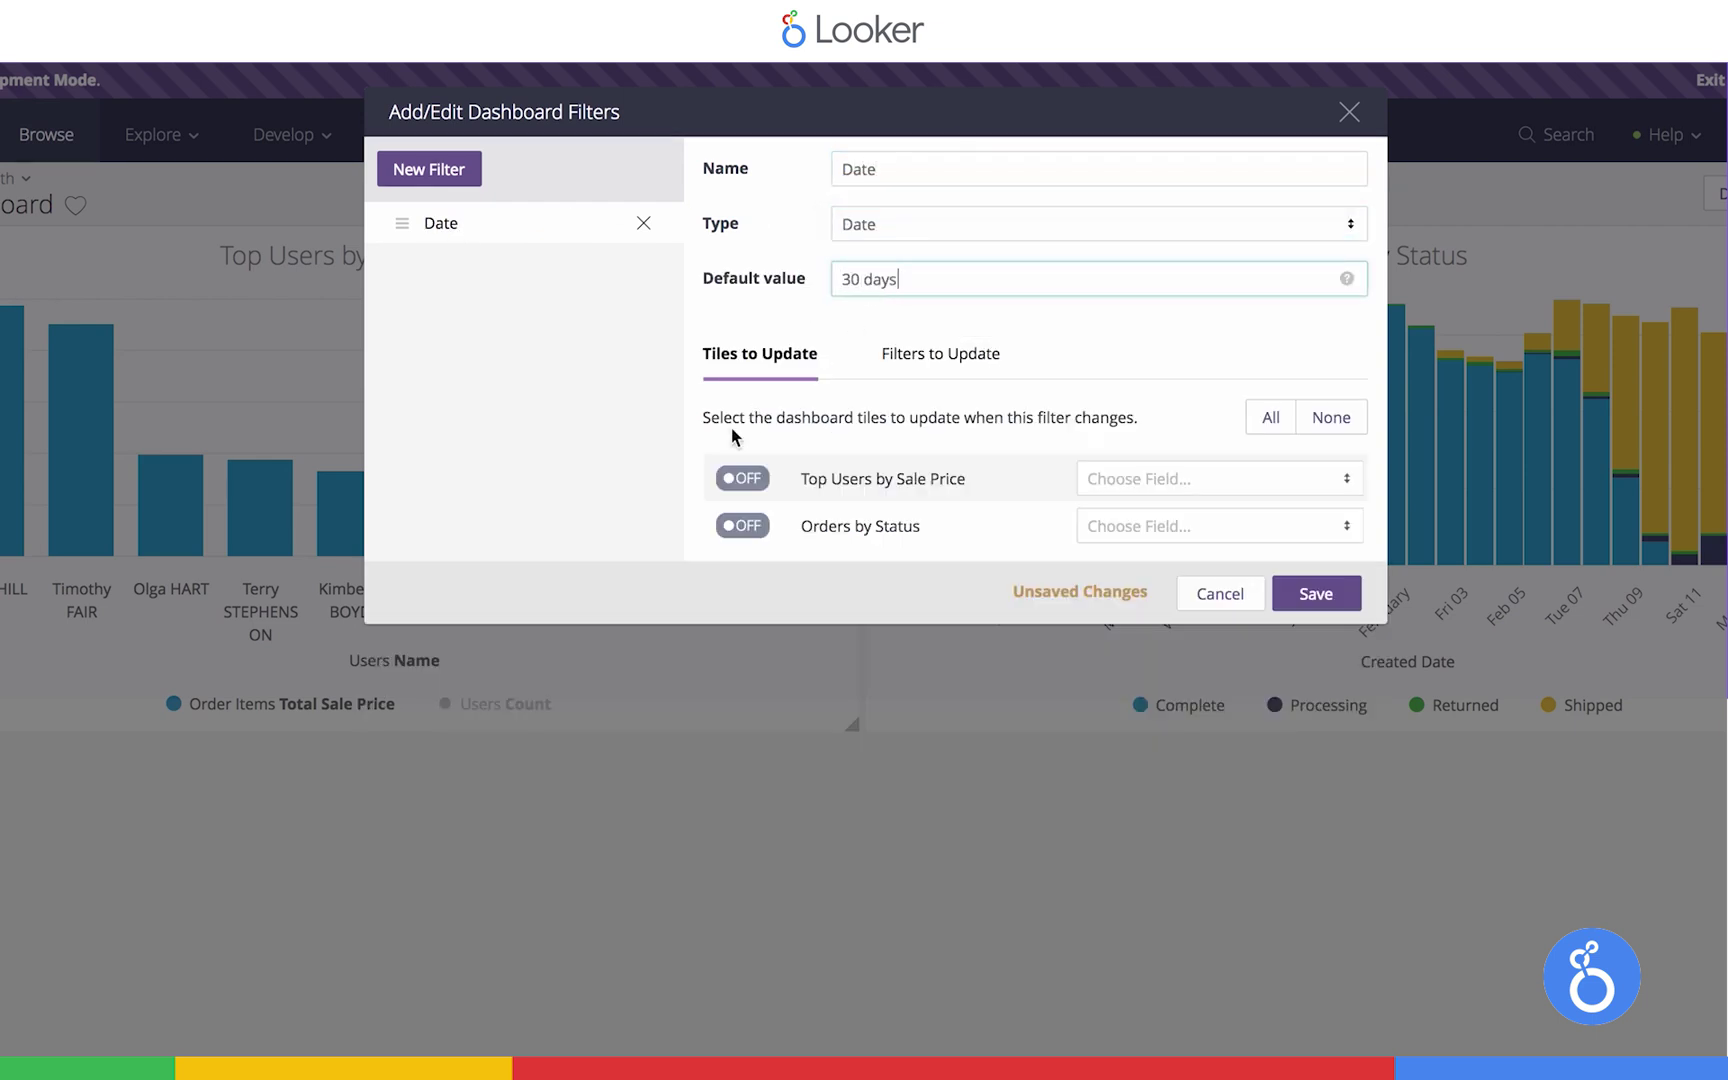
Link both tiles to the Date filter through their Created Date fields and save
left_click(741, 477)
left_click(1184, 476)
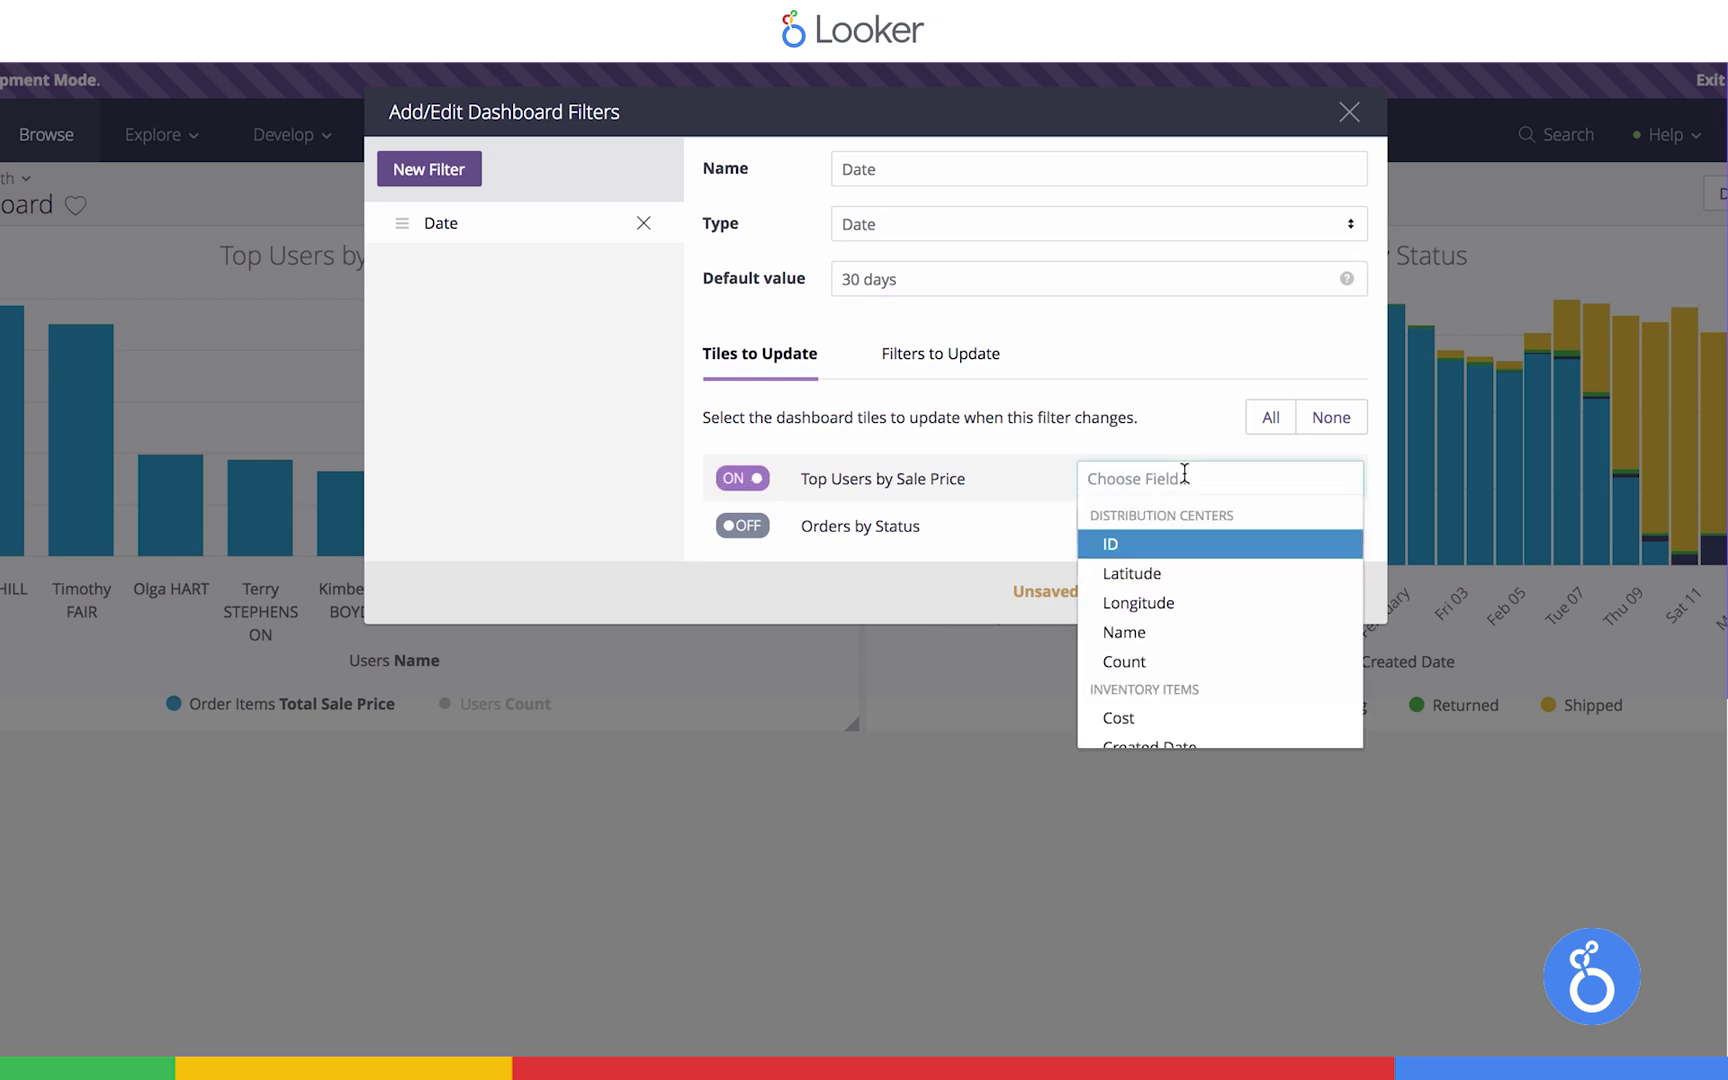
type("created")
scroll(1130, 660, "down", 2)
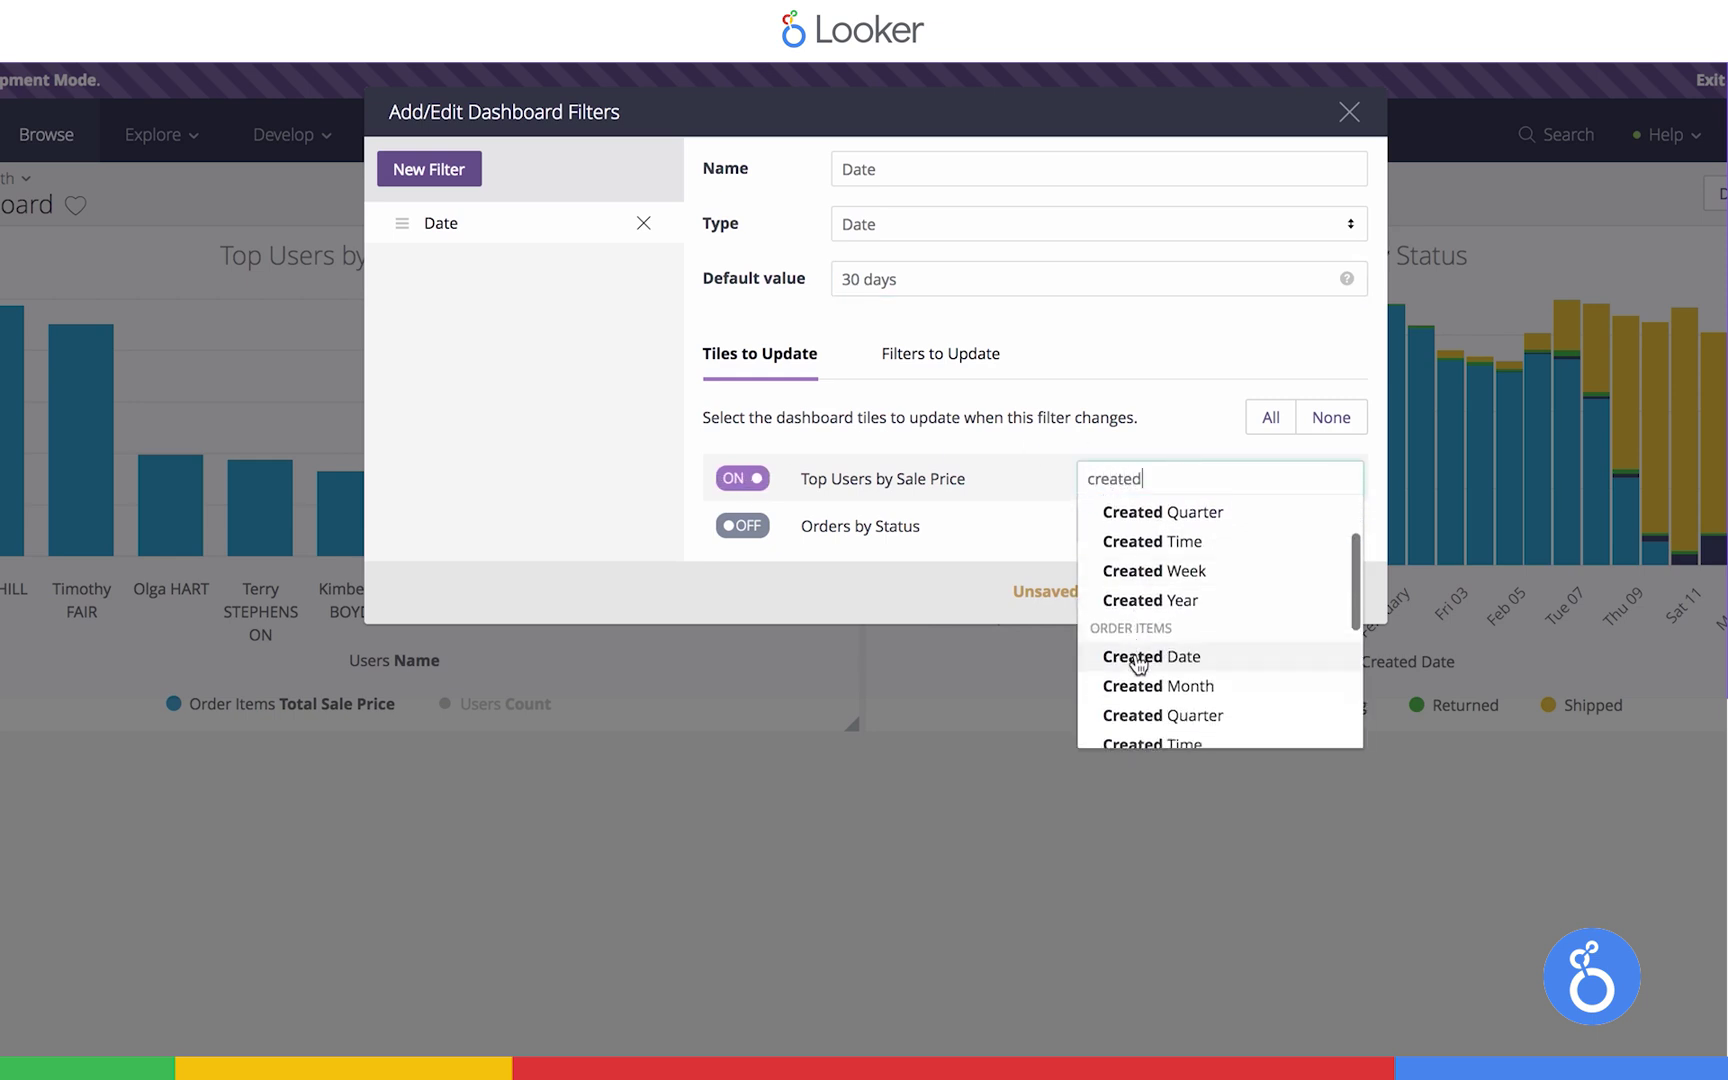
left_click(1138, 662)
left_click(741, 525)
left_click(1260, 527)
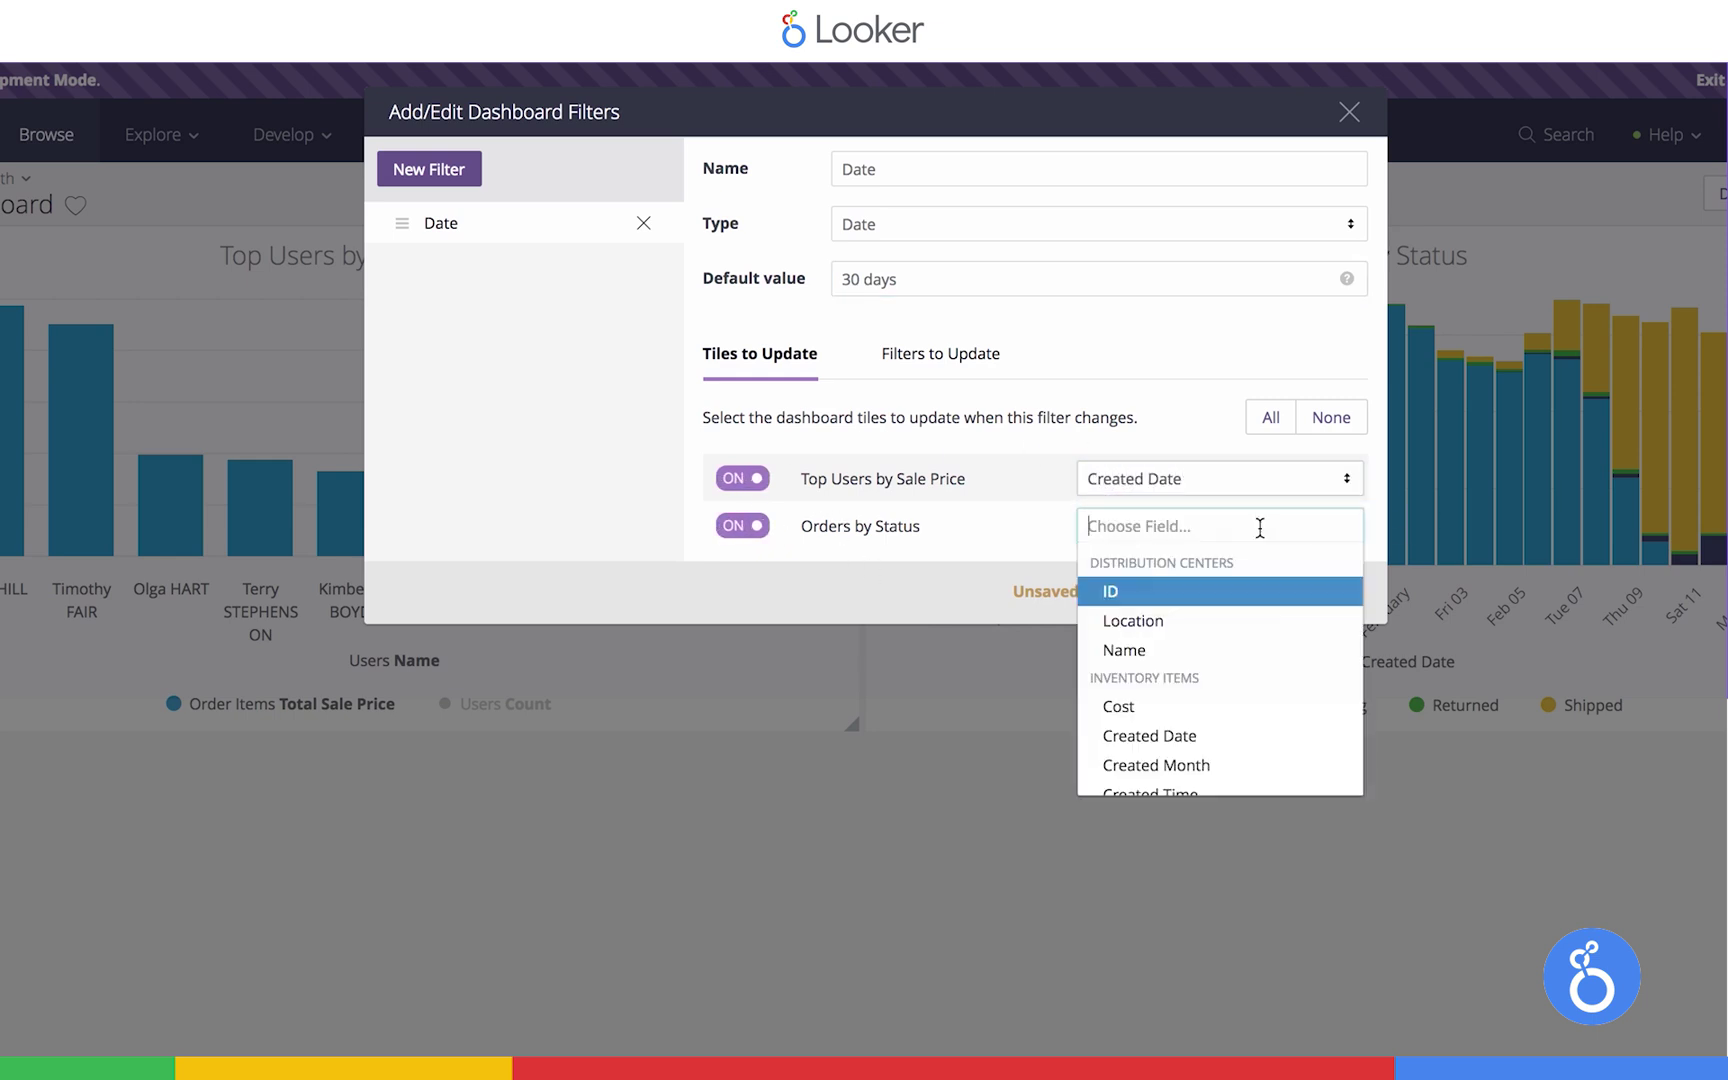
type("created")
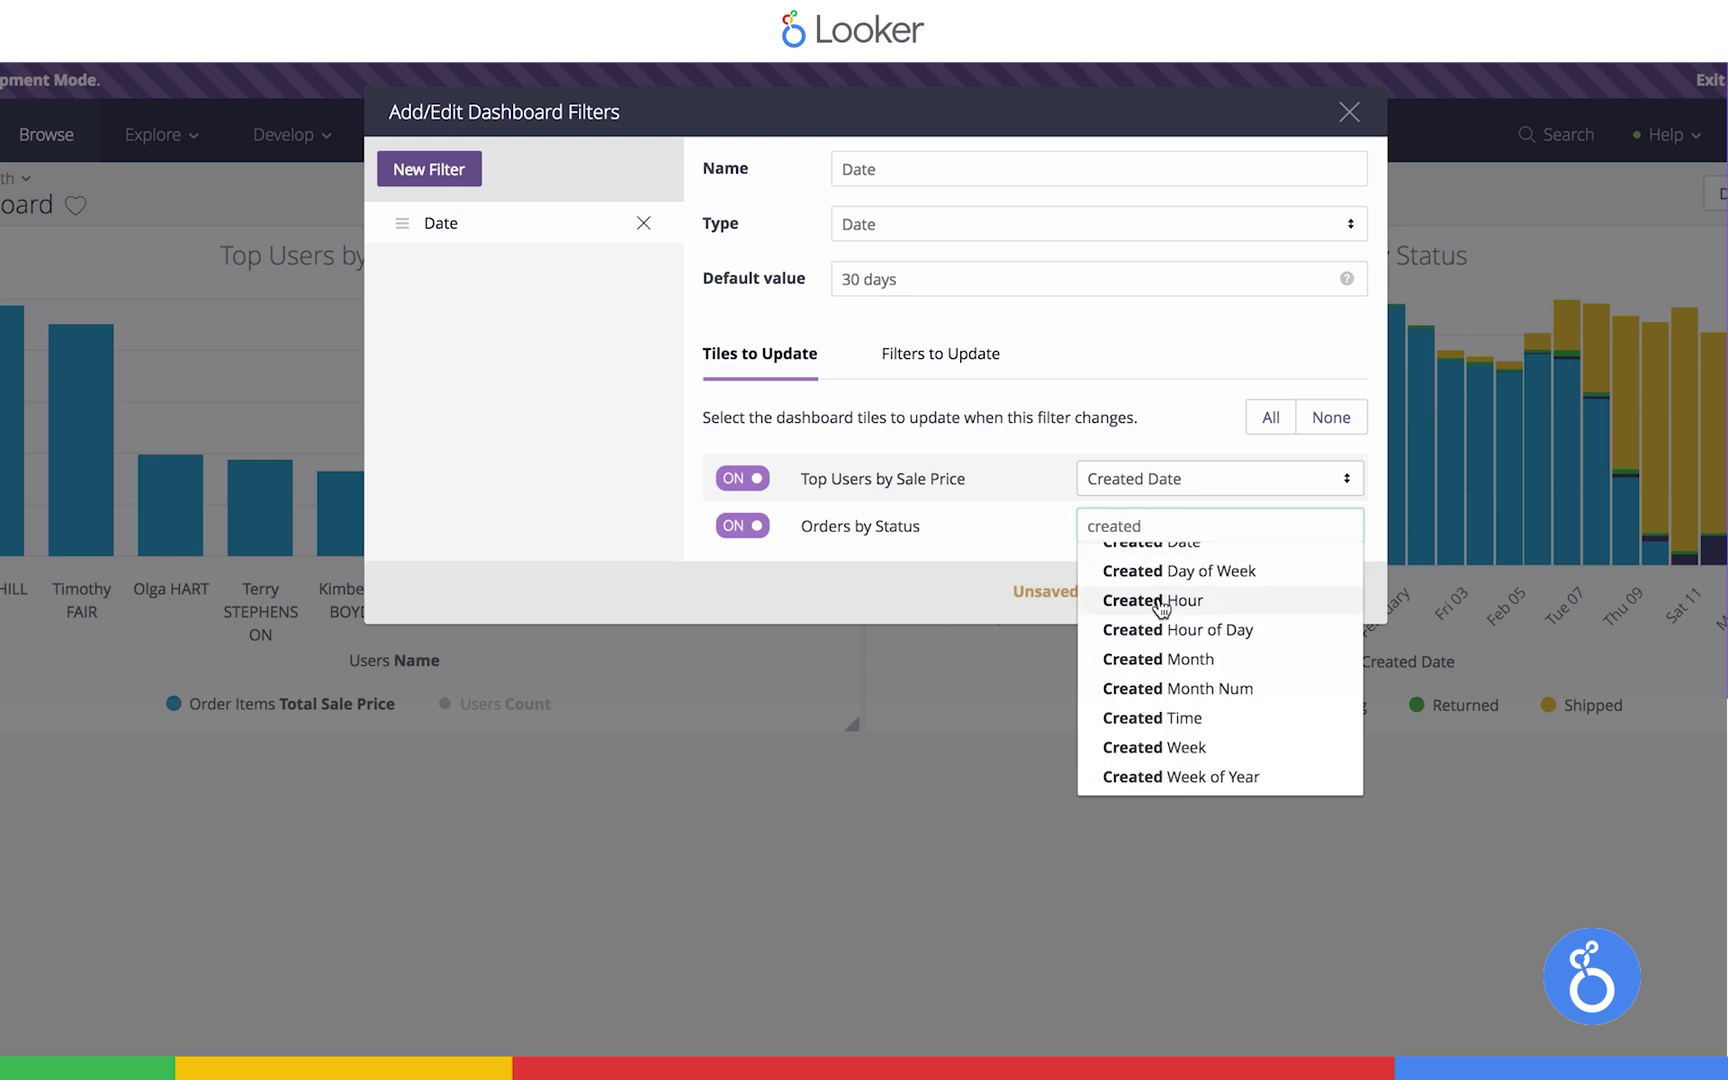
scroll(1160, 607, "up", 3)
left_click(1140, 706)
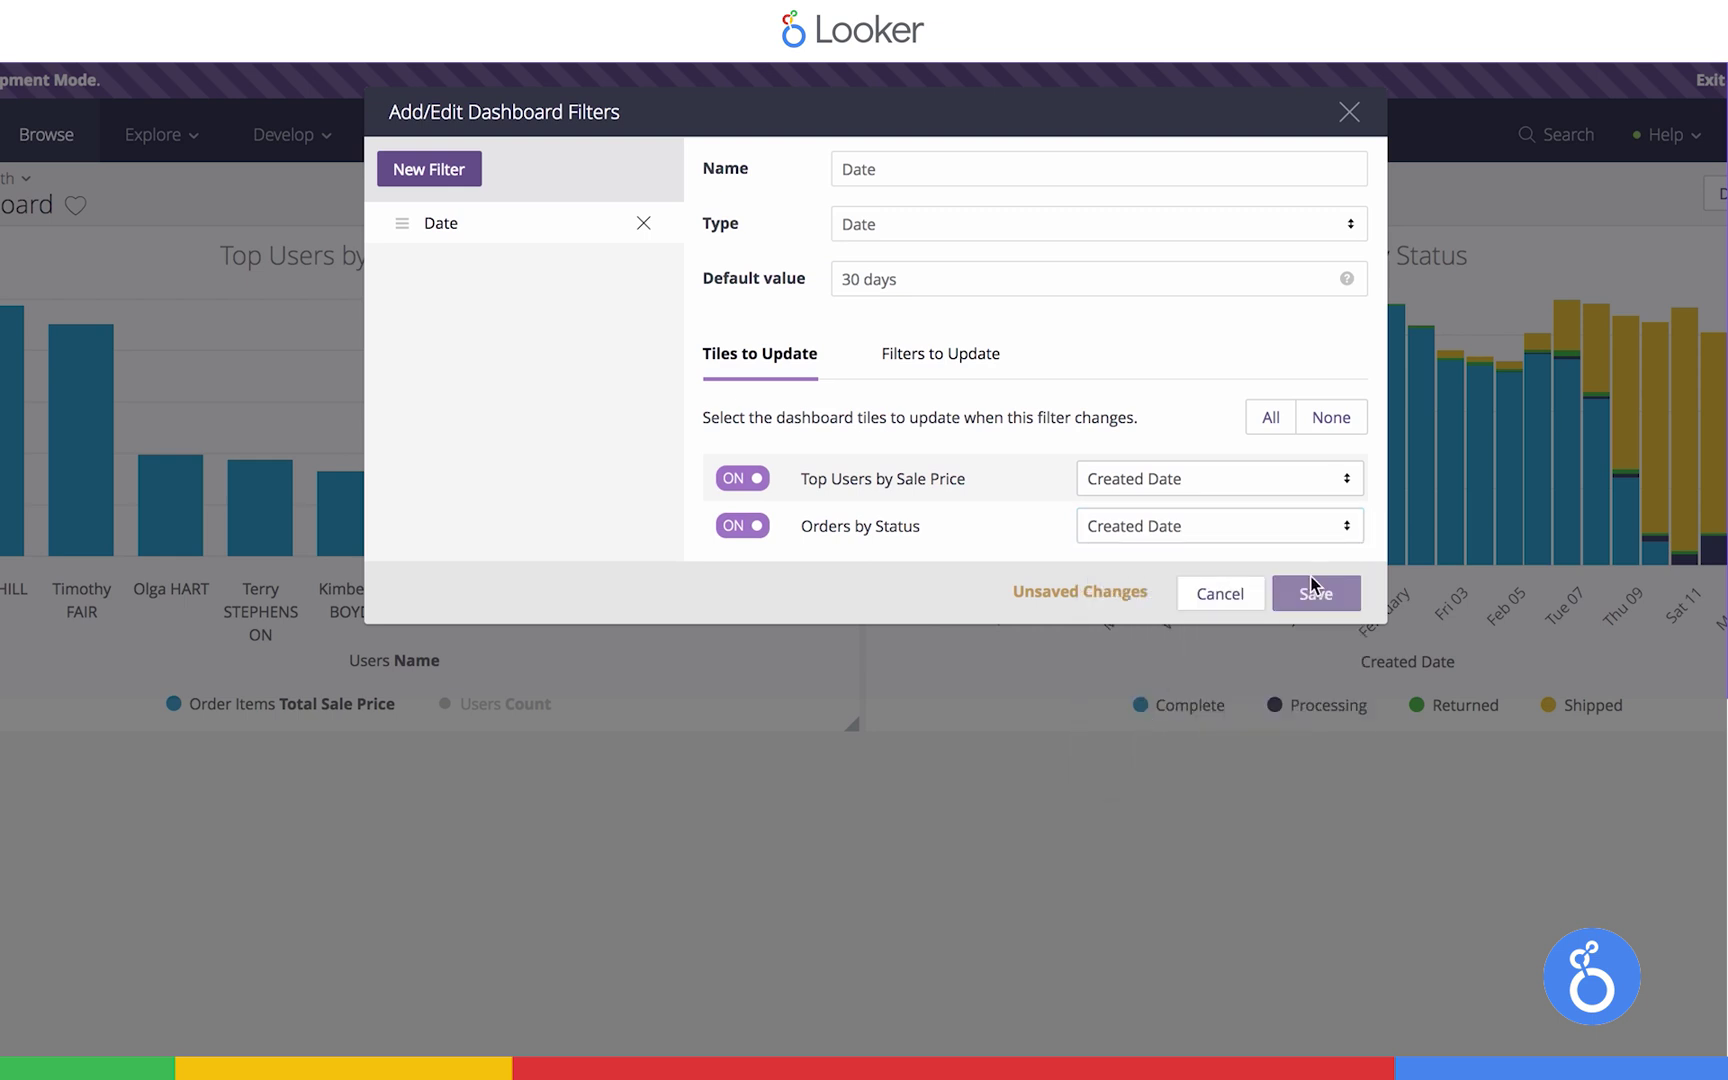
left_click(1313, 592)
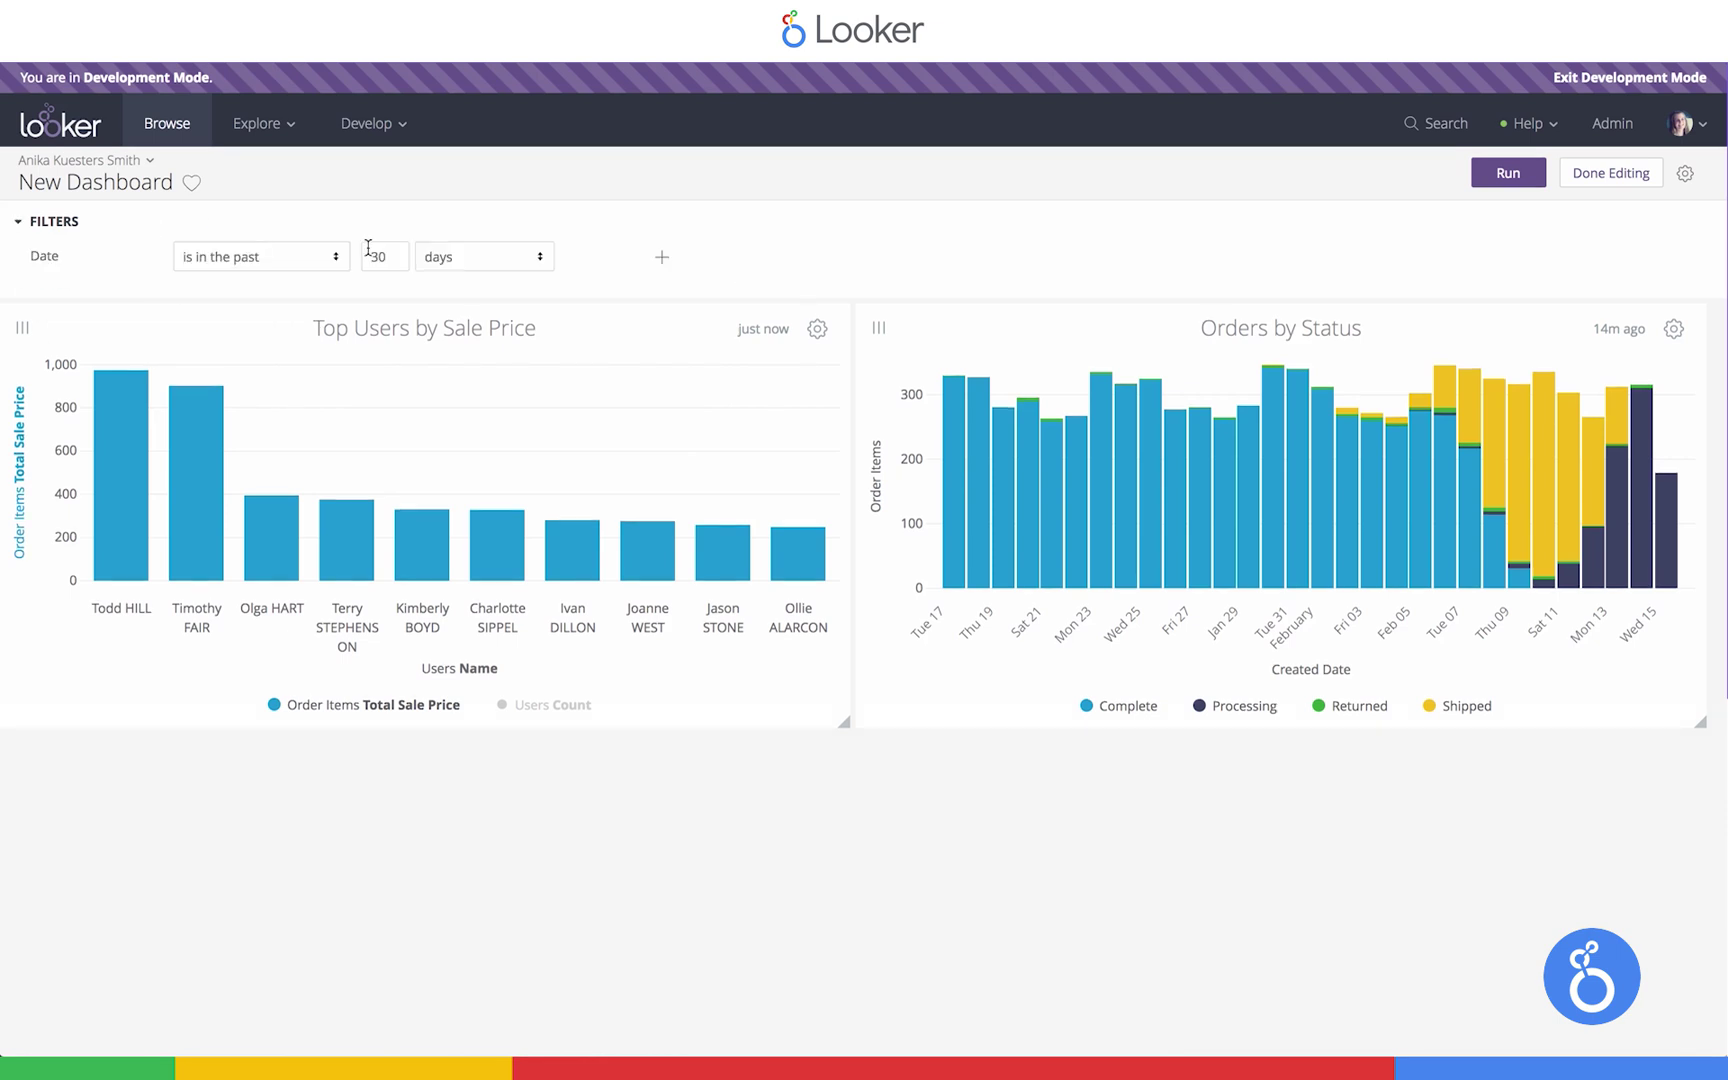
Replace the Date filter's 30 with 14 days and rerun both tiles
double_click(369, 250)
type("14")
left_click(1505, 174)
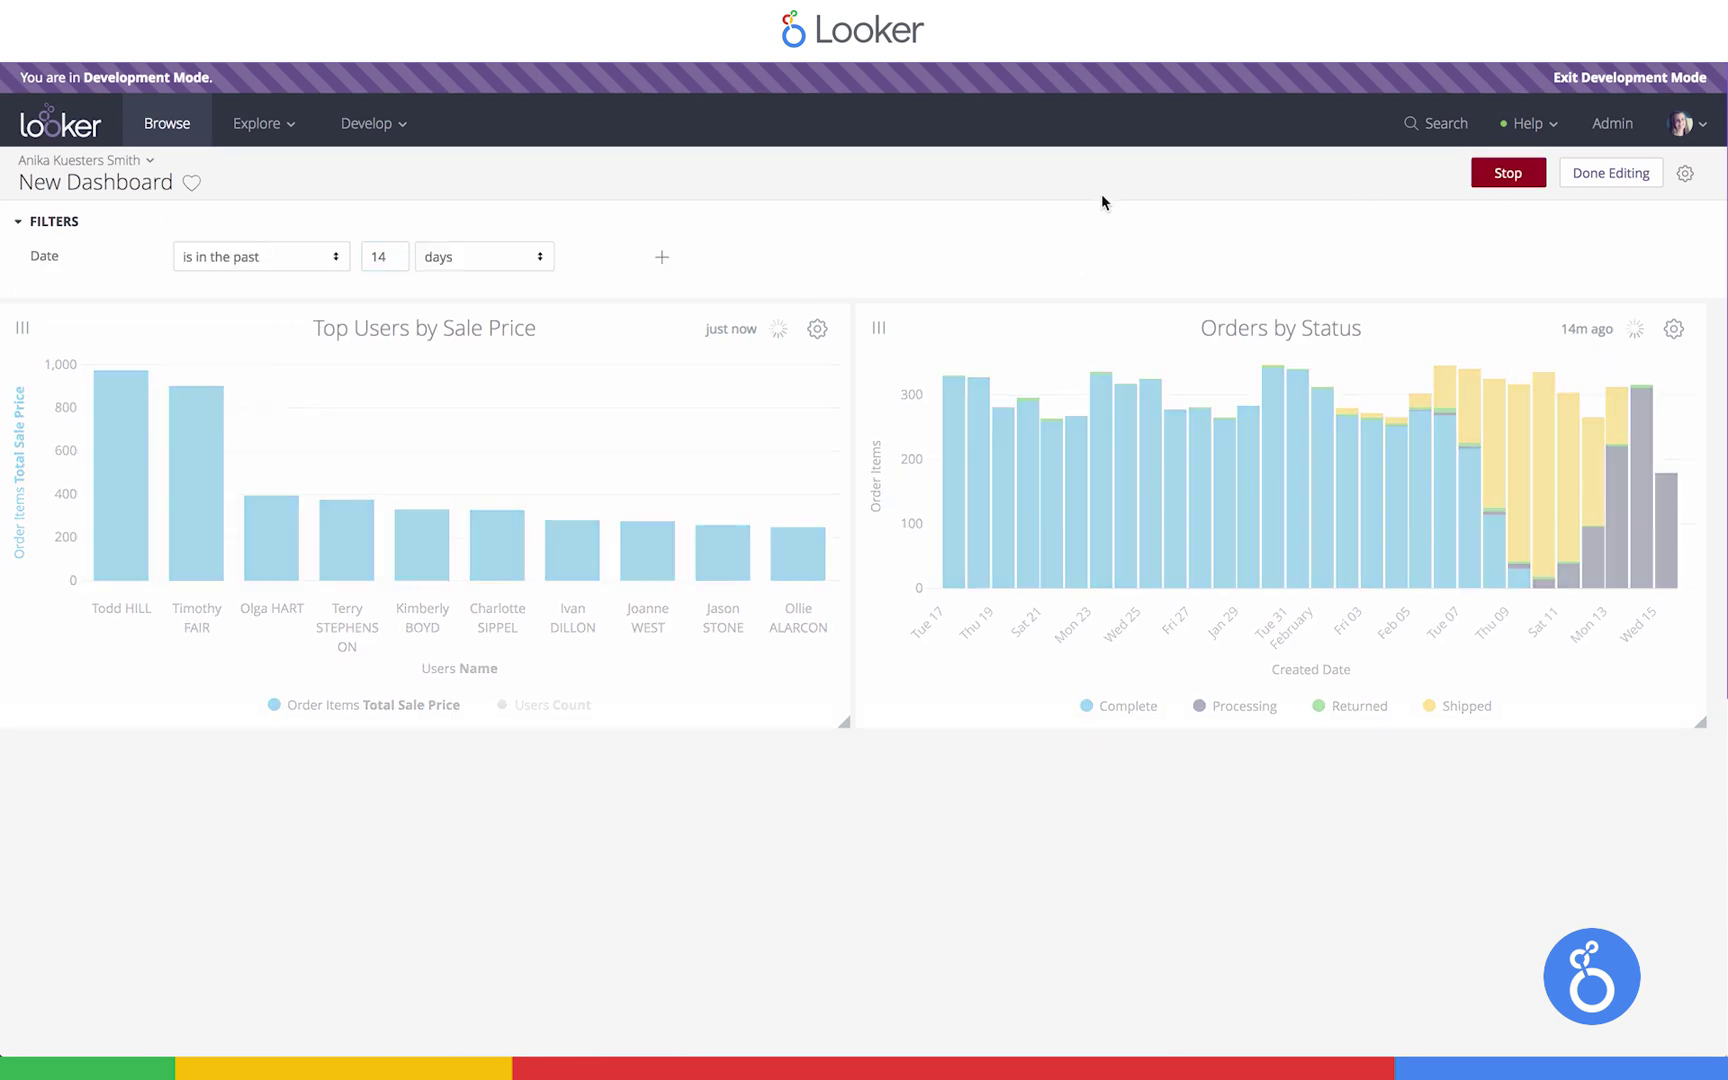